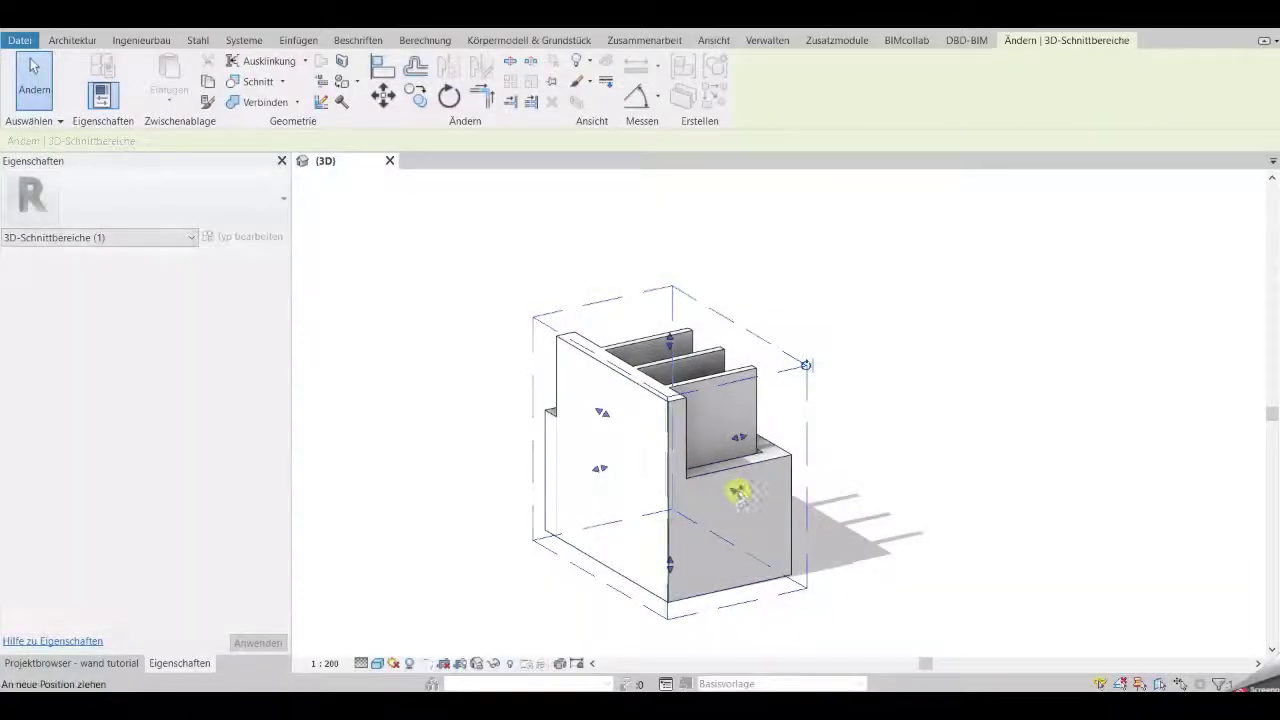
- Pull a section box face inward to cut the model and zoom in on the layered CoCo_Test wall top
left_click_drag(737, 491, 694, 477)
left_click(870, 475)
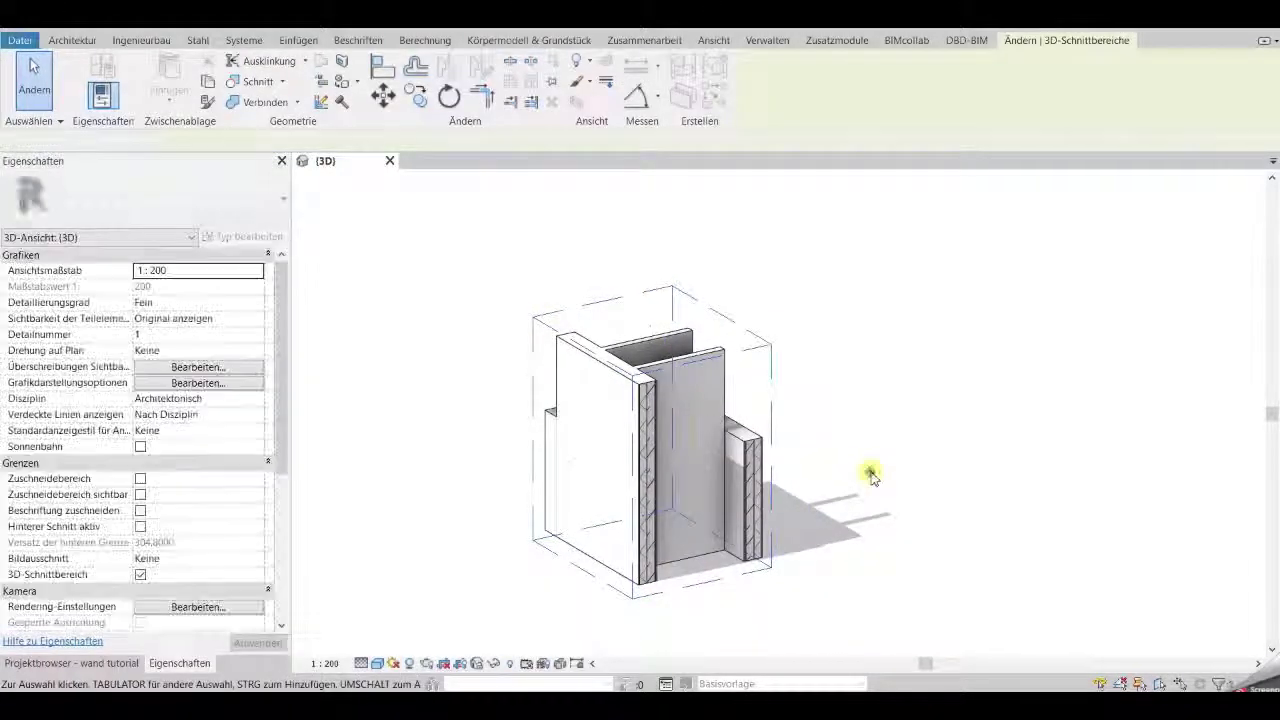
mouse_move(757, 517)
middle_mouse_down("shift")
mouse_move(760, 480)
mouse_move(729, 409)
mouse_move(709, 443)
mouse_move(706, 420)
middle_mouse_up("shift")
left_click(729, 409)
scroll(571, 363, "up", 2)
scroll(517, 354, "up", 2)
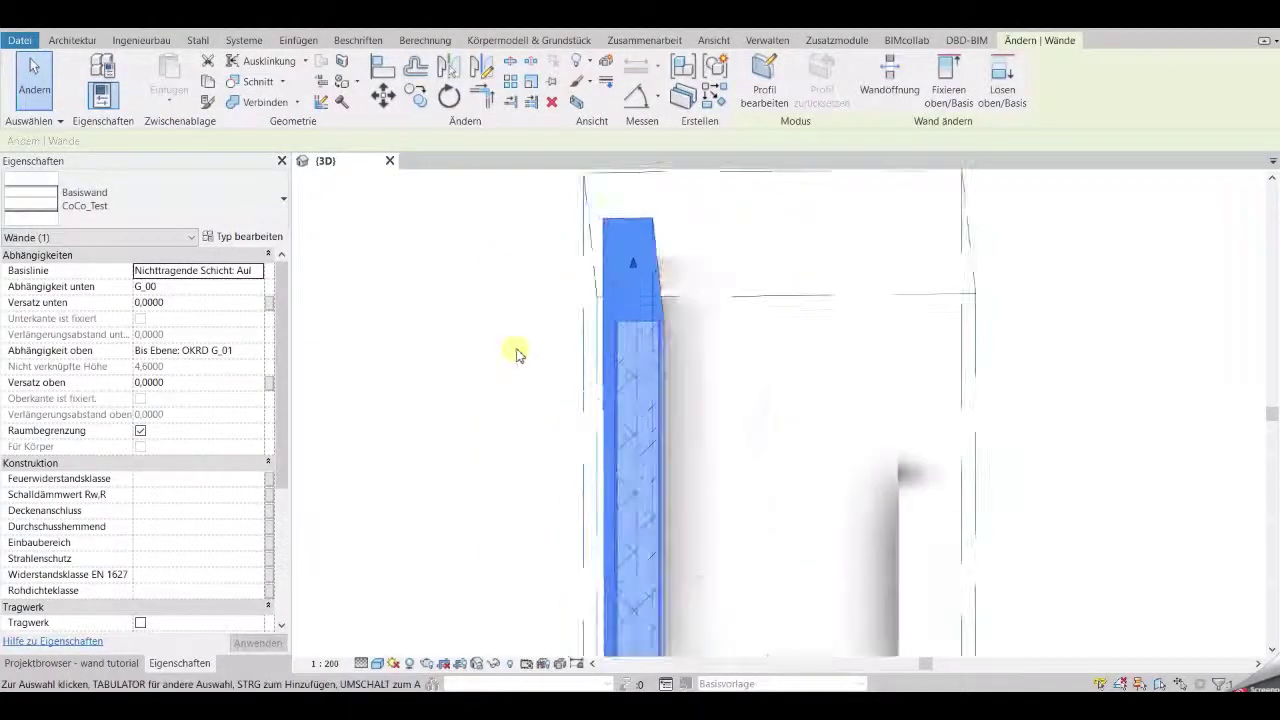
mouse_move(517, 354)
middle_mouse_down("shift")
mouse_move(557, 366)
mouse_move(480, 363)
mouse_move(714, 443)
mouse_move(727, 424)
mouse_move(686, 263)
mouse_move(701, 327)
mouse_move(677, 366)
middle_mouse_up("shift")
key("Escape")
scroll(694, 277, "up", 2)
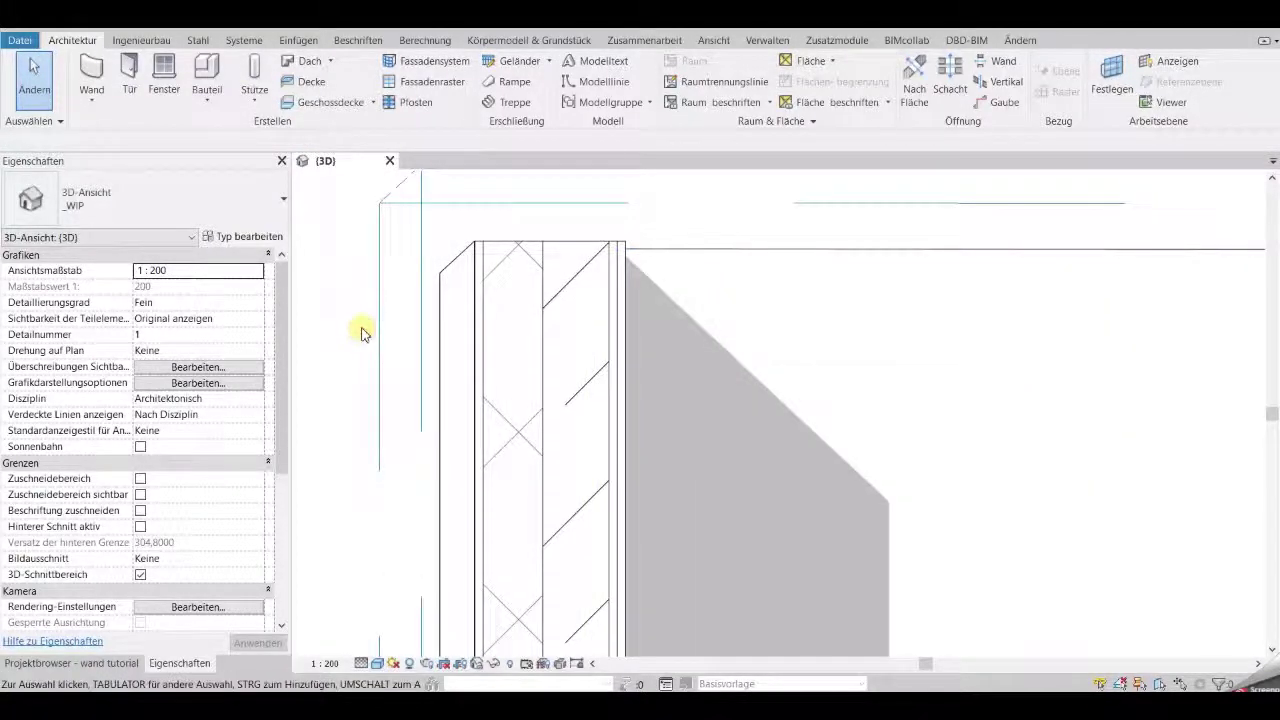
- Duplicate the wall's CoCo_Test type as CoCo_Attika and assign it to the wall
left_click(469, 307)
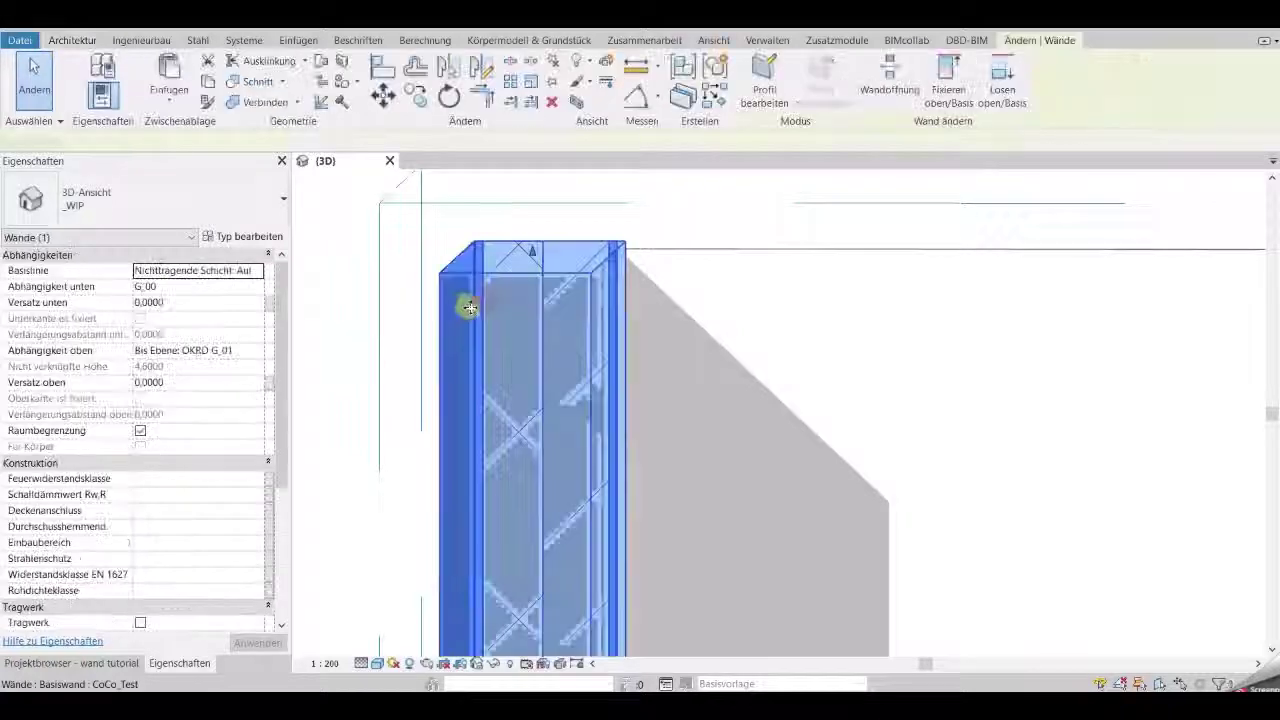
left_click(265, 244)
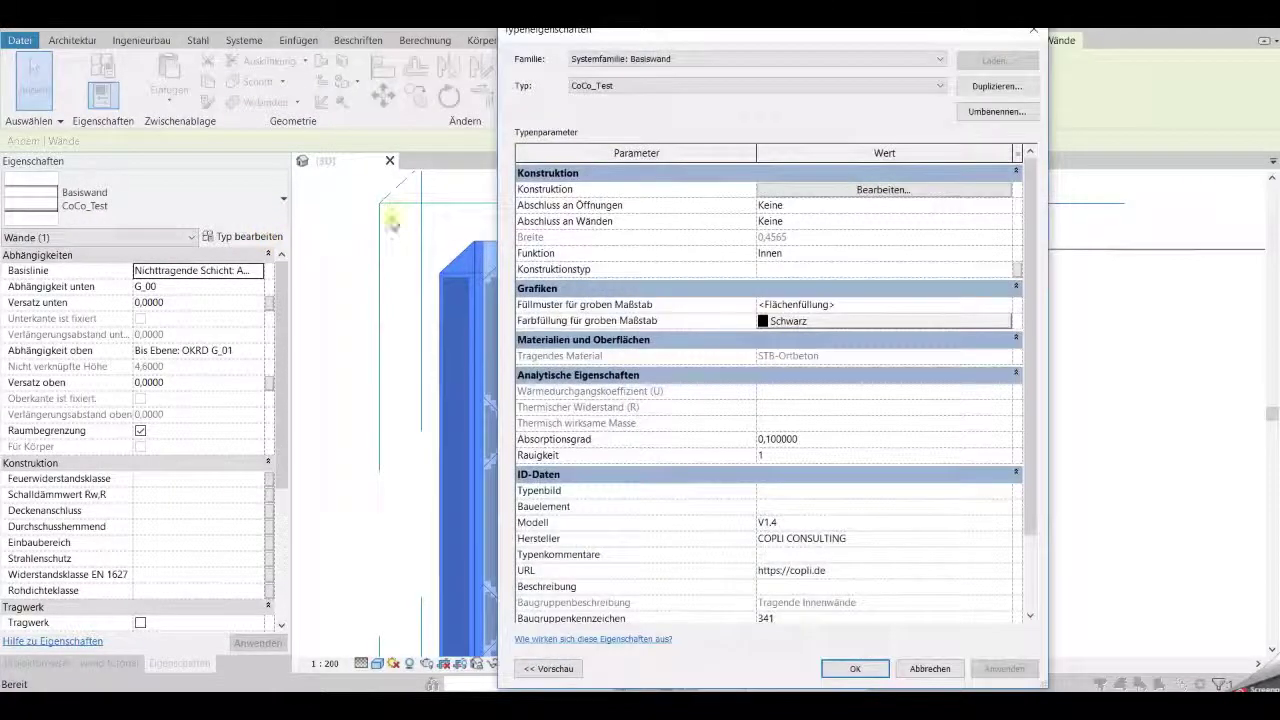
left_click(982, 88)
left_click(783, 349)
left_click_drag(783, 349, 733, 350)
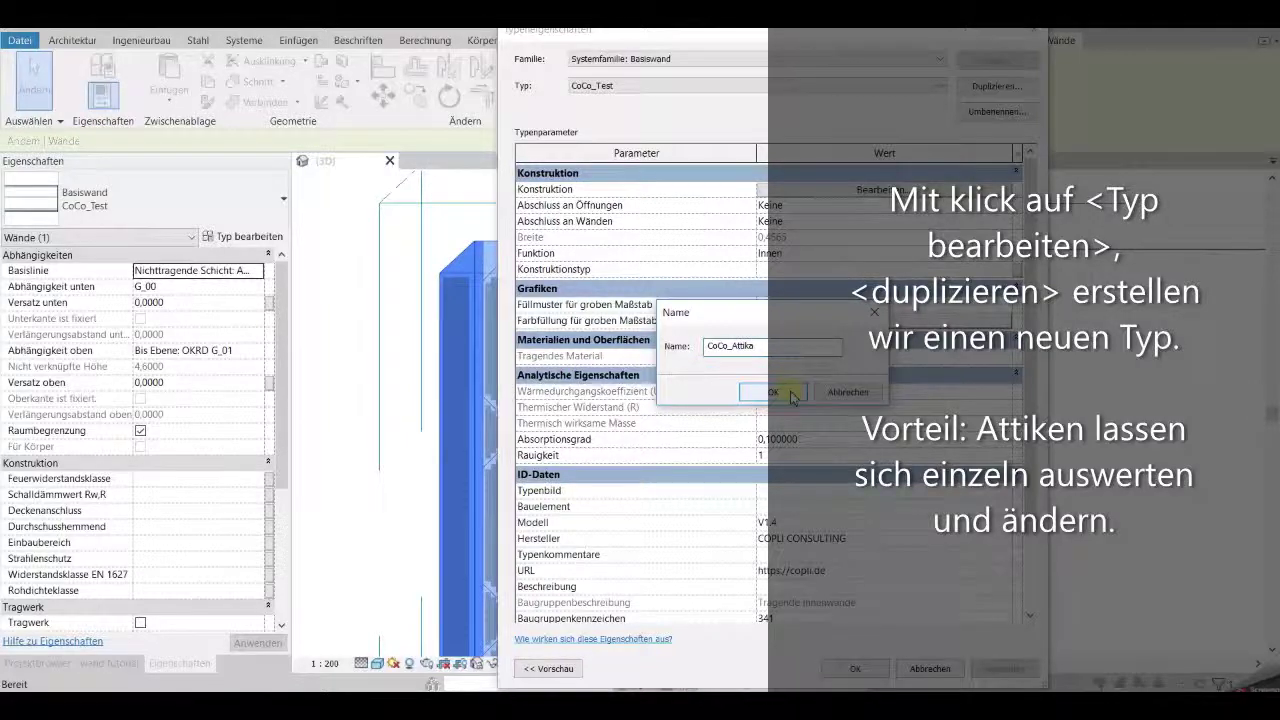
left_click(773, 391)
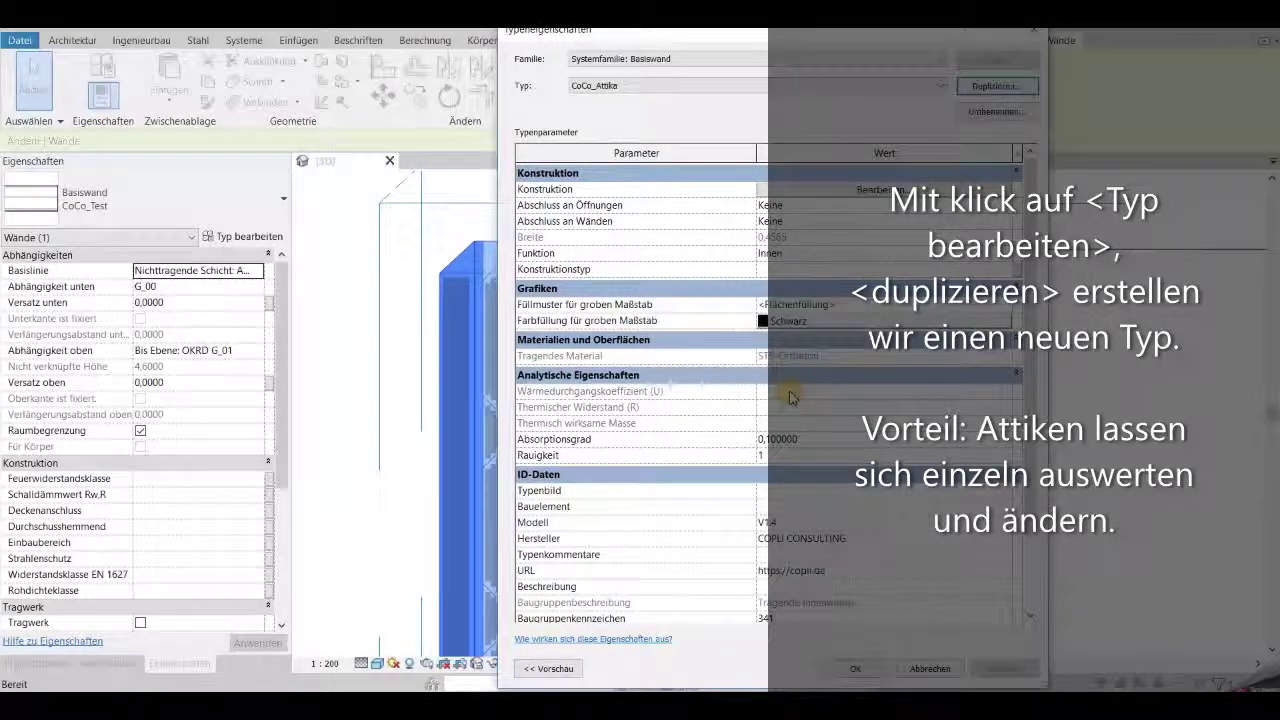
left_click(866, 676)
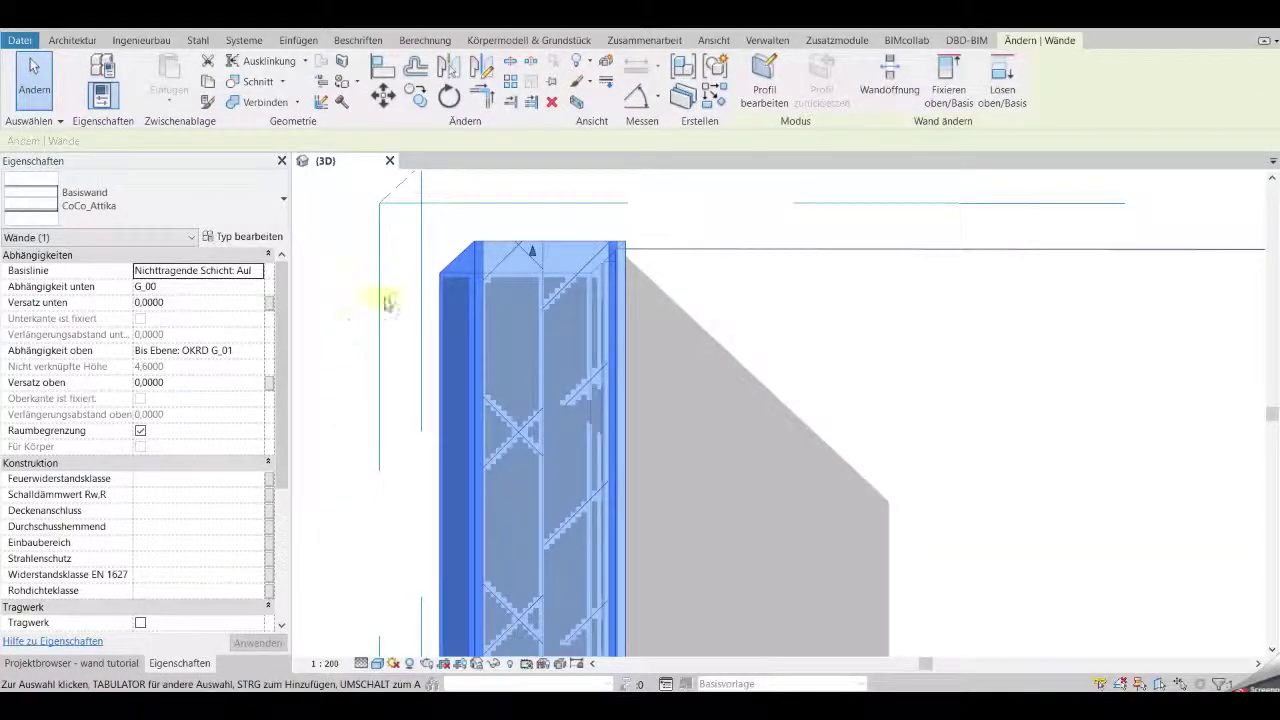
- Switch the wall back to CoCo_Test in the type selector and zoom out to frame the whole wall
left_click(346, 320)
left_click(495, 331)
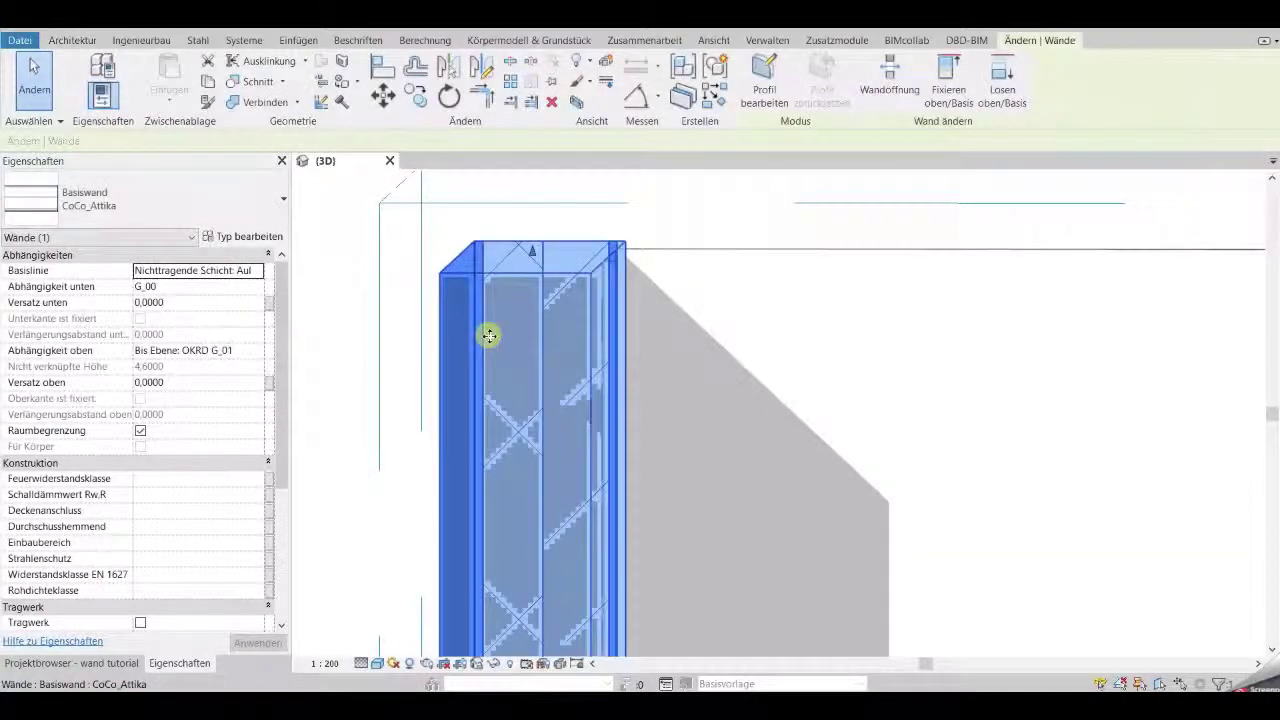
left_click(192, 208)
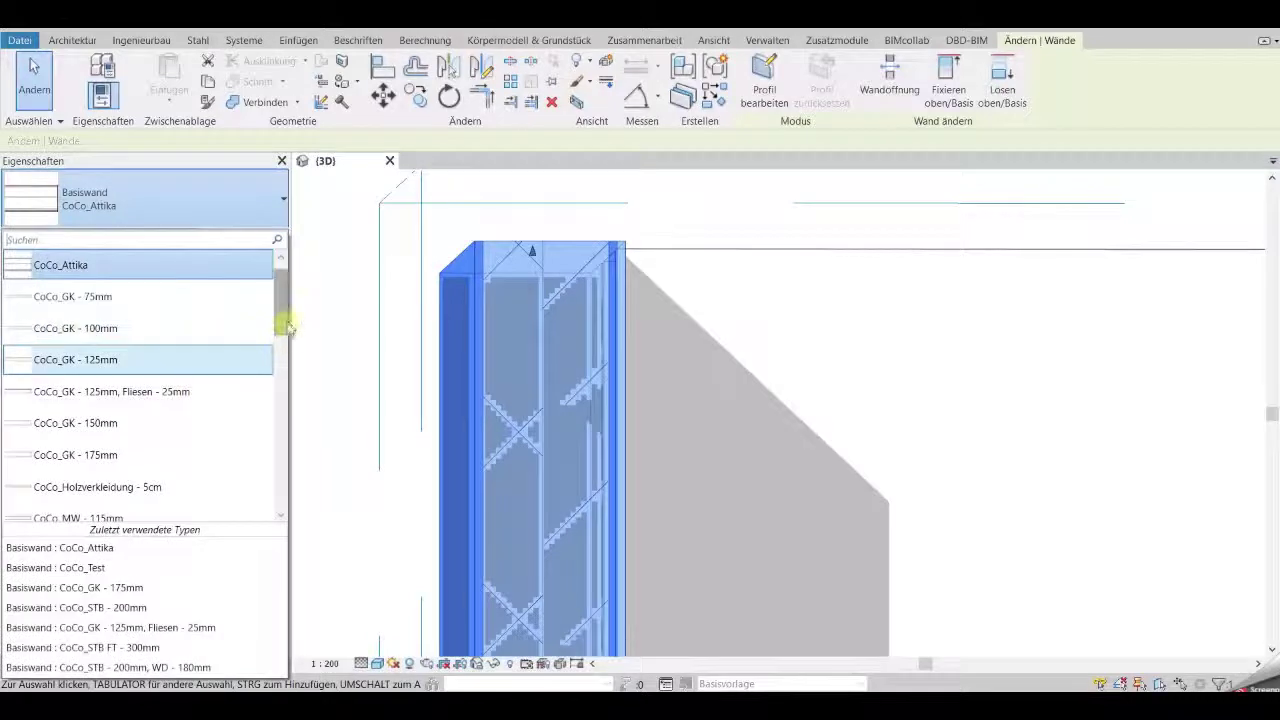
left_click_drag(288, 326, 222, 452)
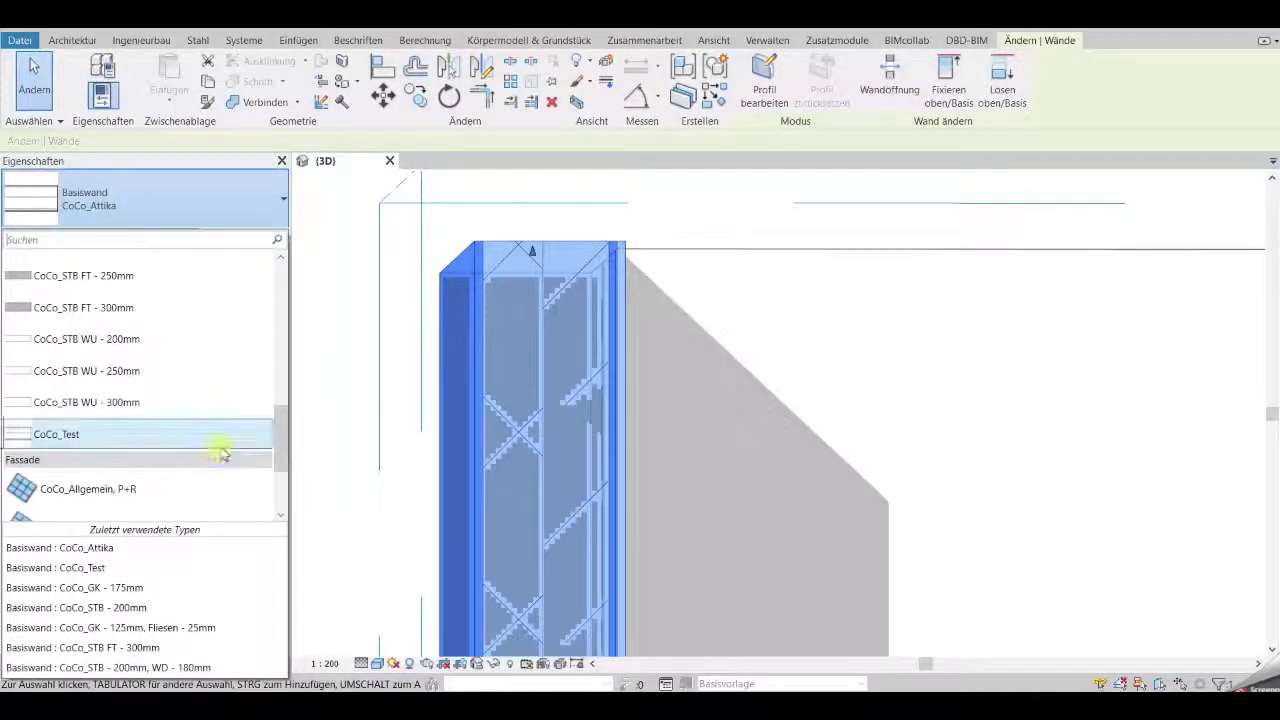
left_click(218, 446)
left_click(316, 437)
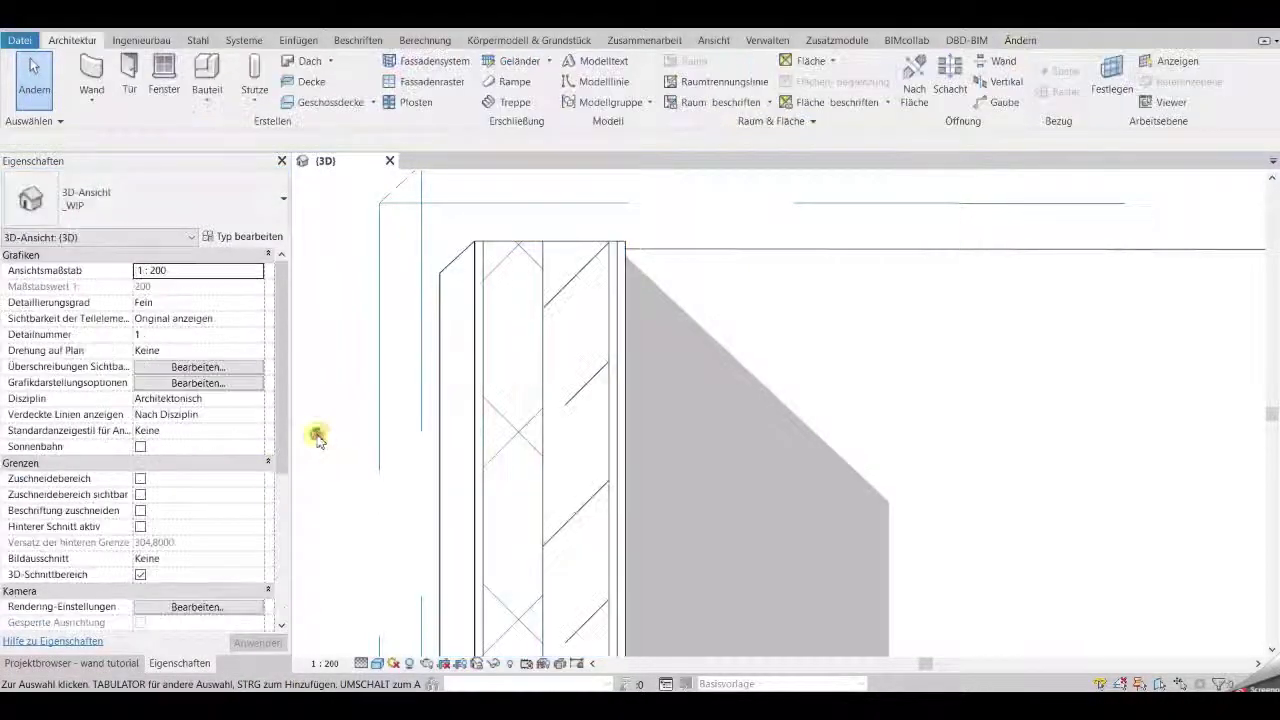
scroll(316, 440, "down", 3)
middle_click_drag(323, 486, 403, 448)
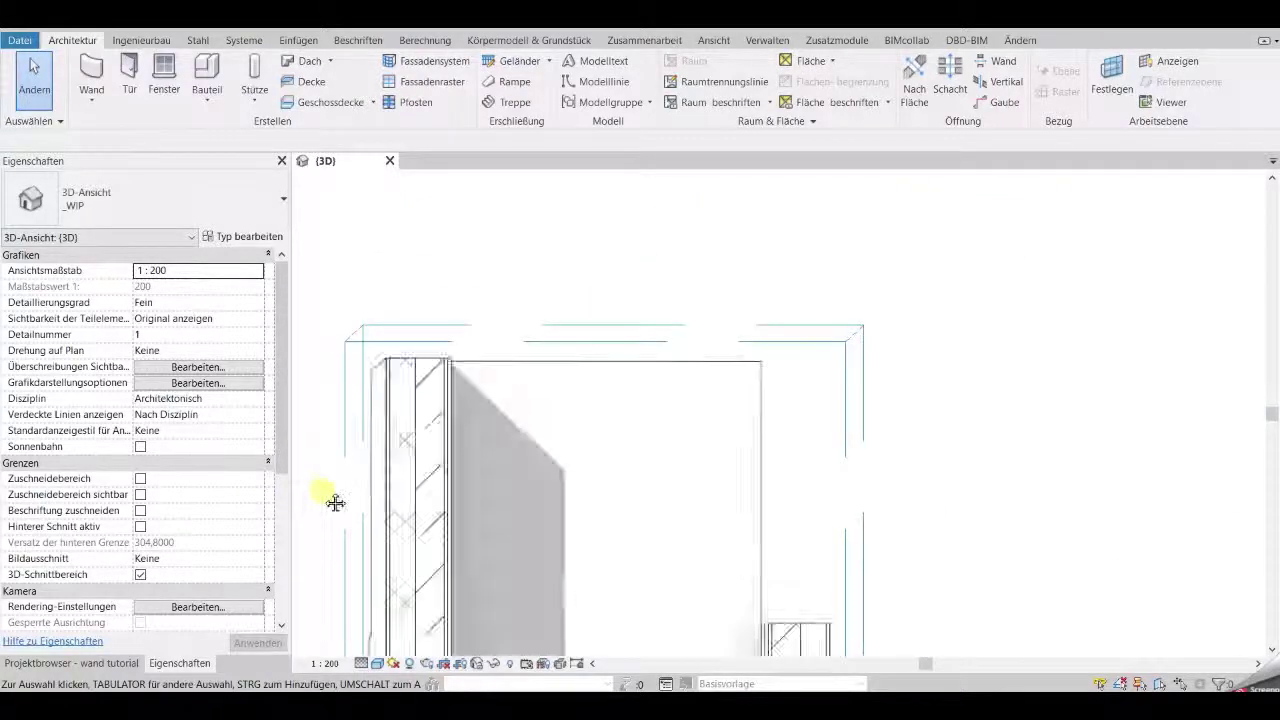
left_click(446, 430)
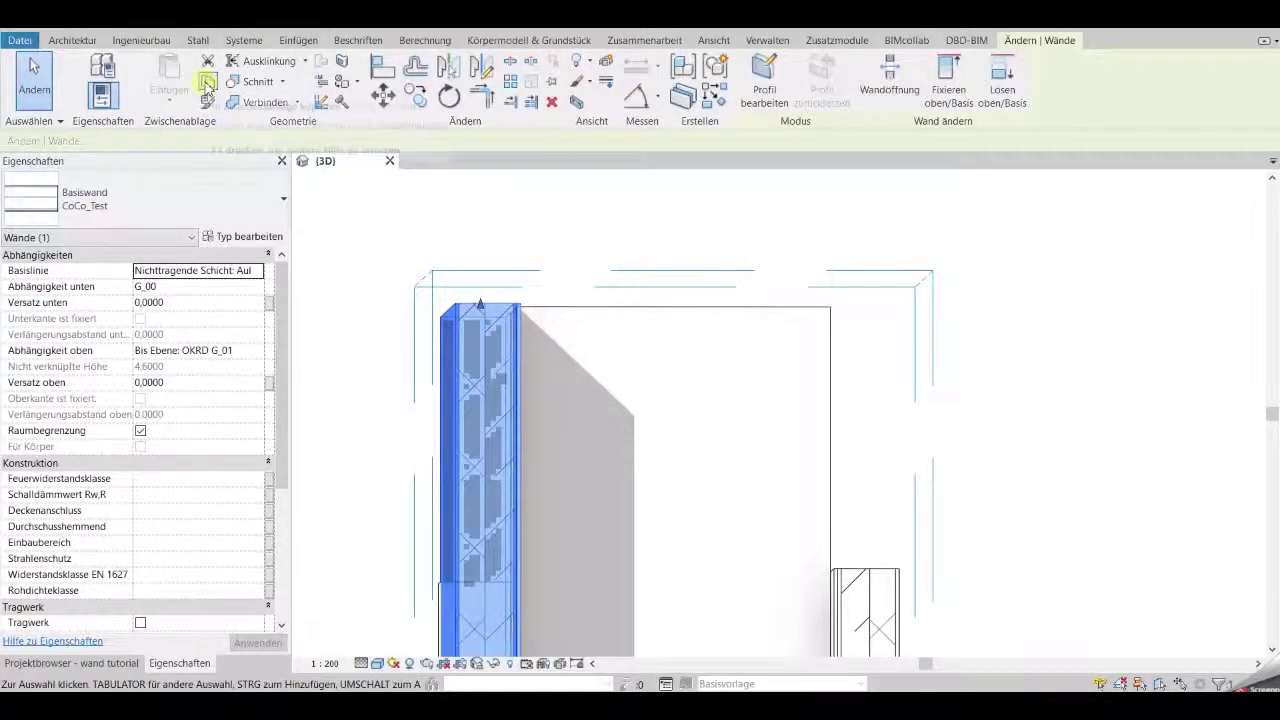
- Copy the wall and paste it aligned to level OKRD G_01
left_click(207, 82)
left_click(169, 92)
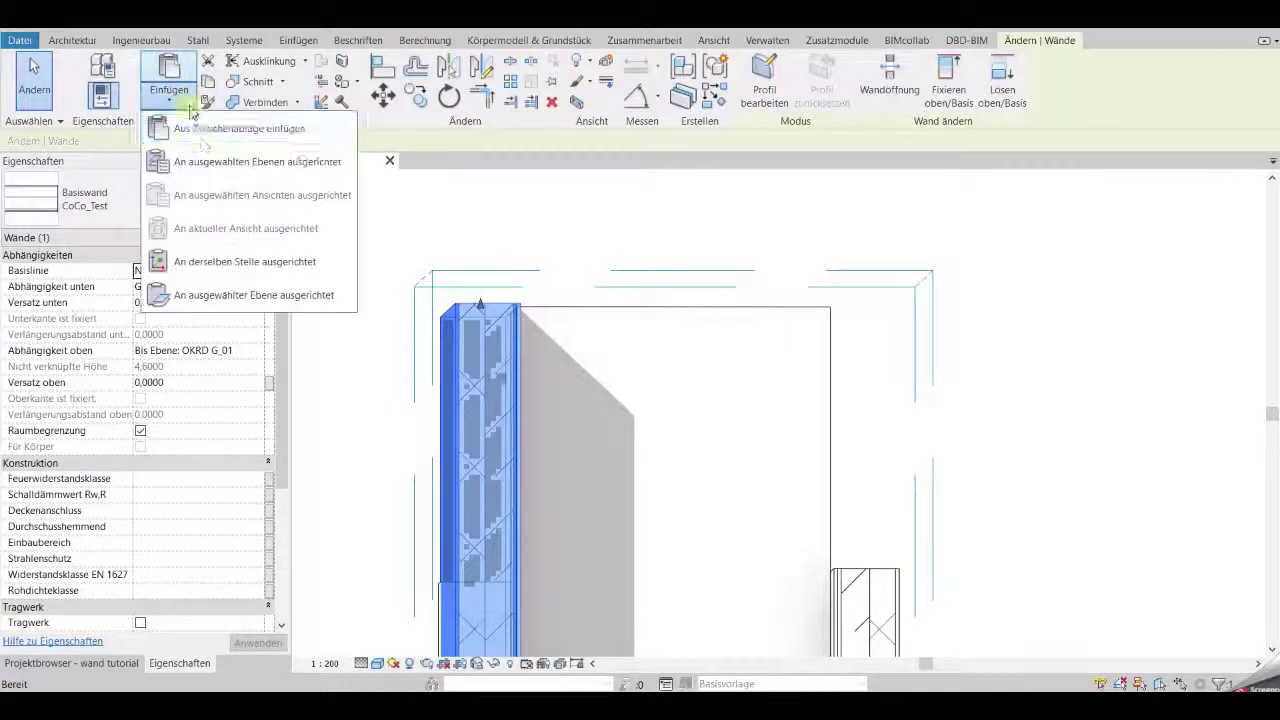
left_click(208, 162)
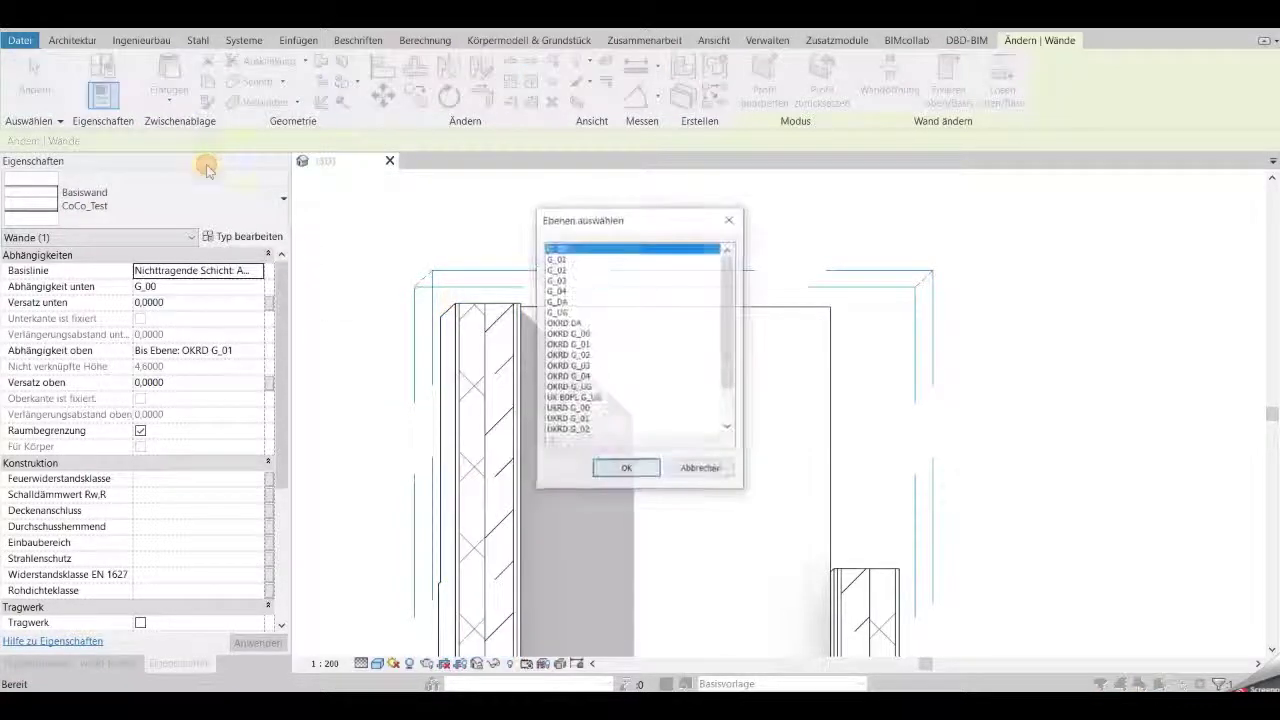
left_click(562, 259)
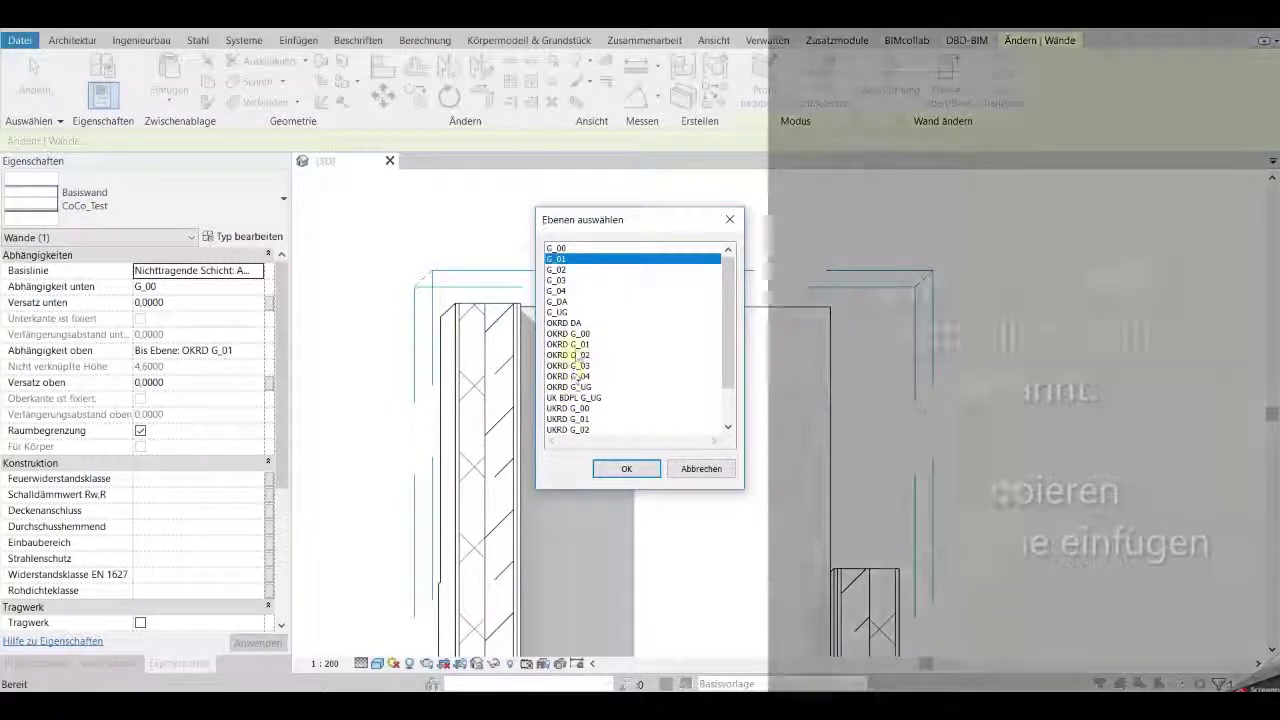
left_click(581, 345)
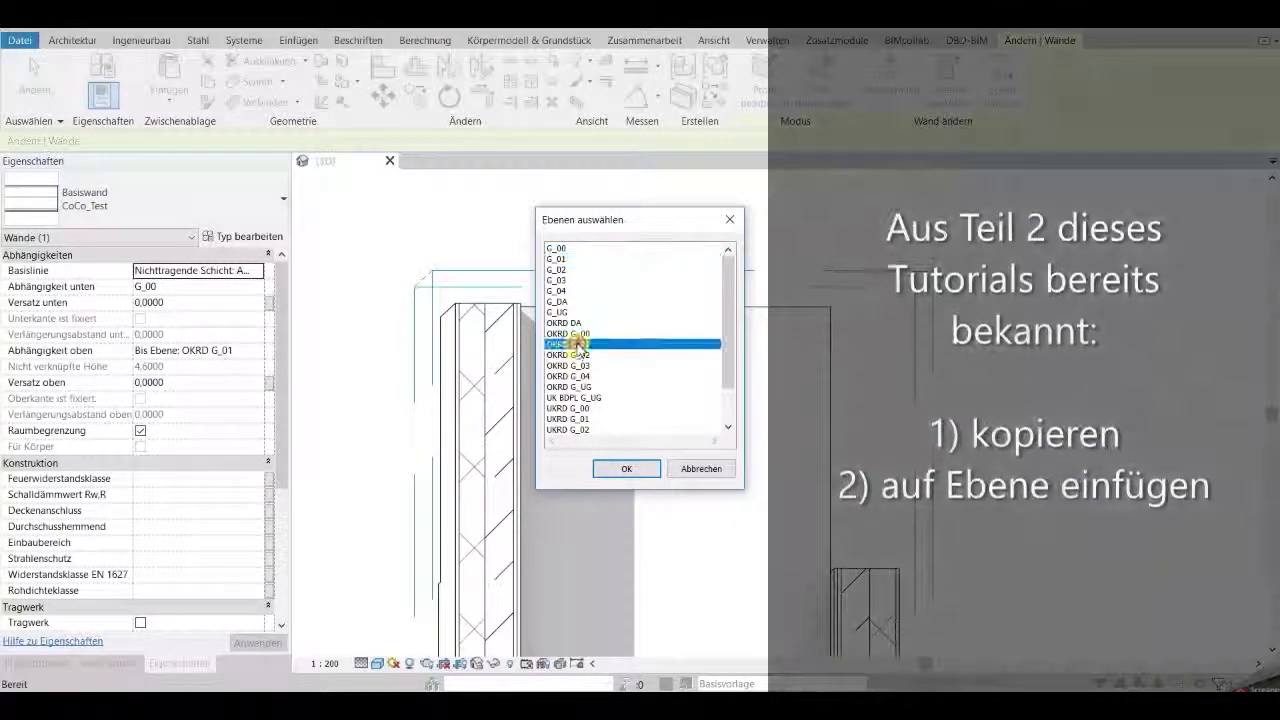
left_click(605, 471)
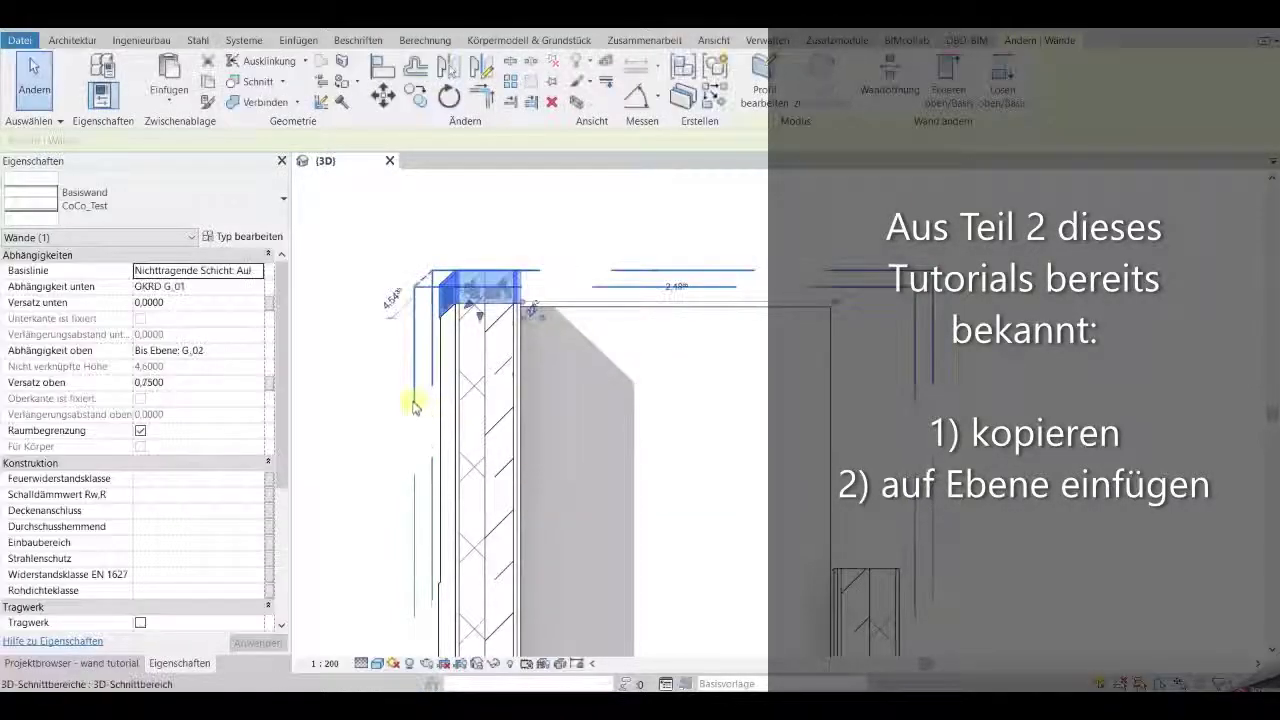
- Raise the section box top above the pasted upper wall
left_click(592, 318)
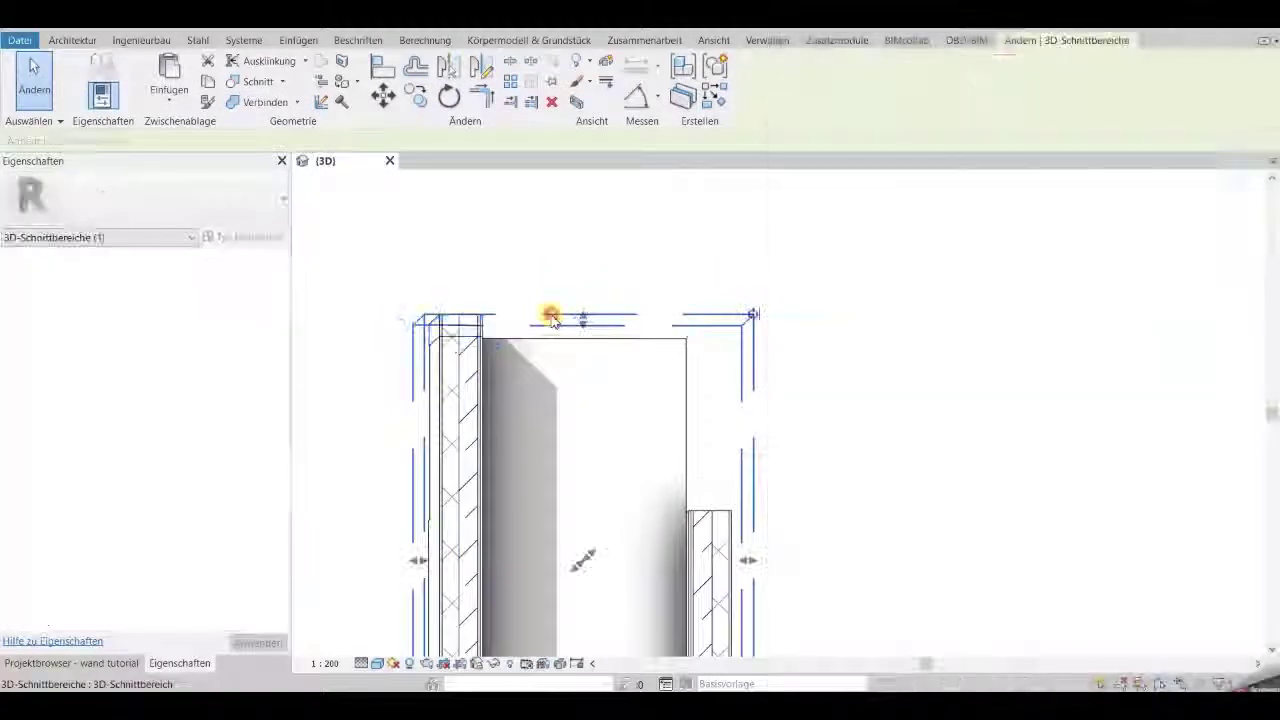
left_click_drag(592, 318, 588, 210)
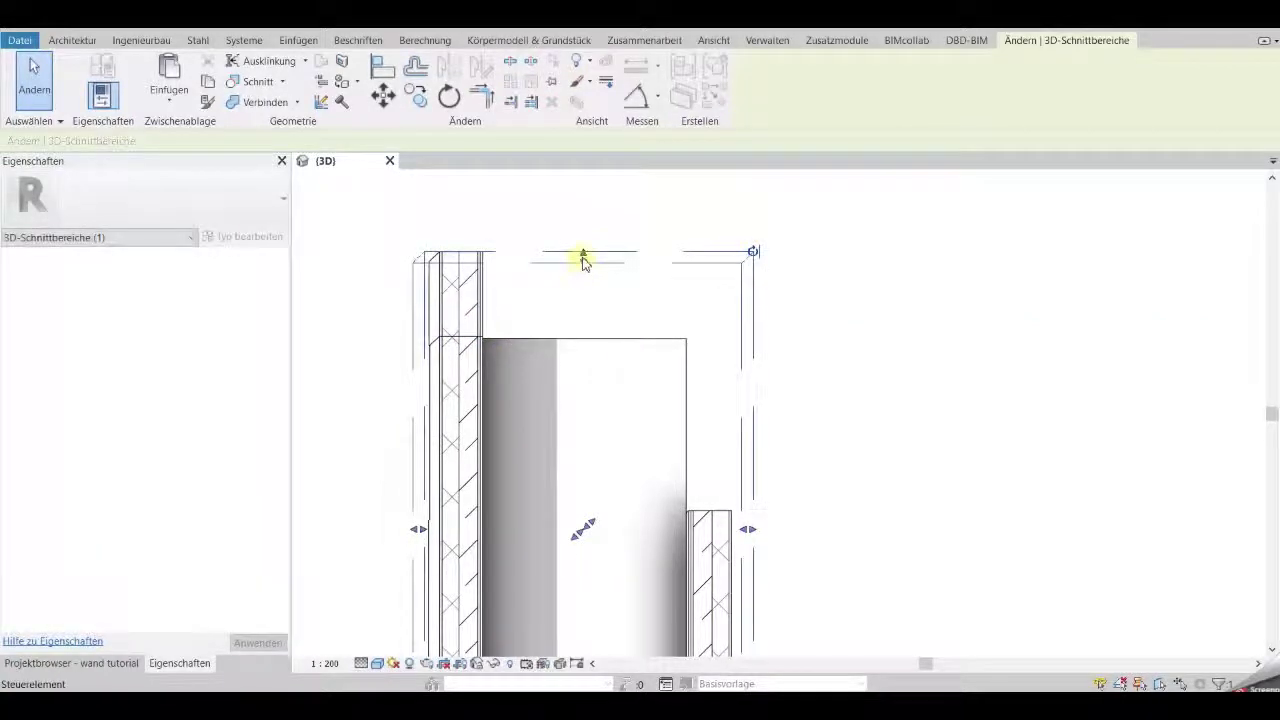
scroll(588, 210, "down", 2)
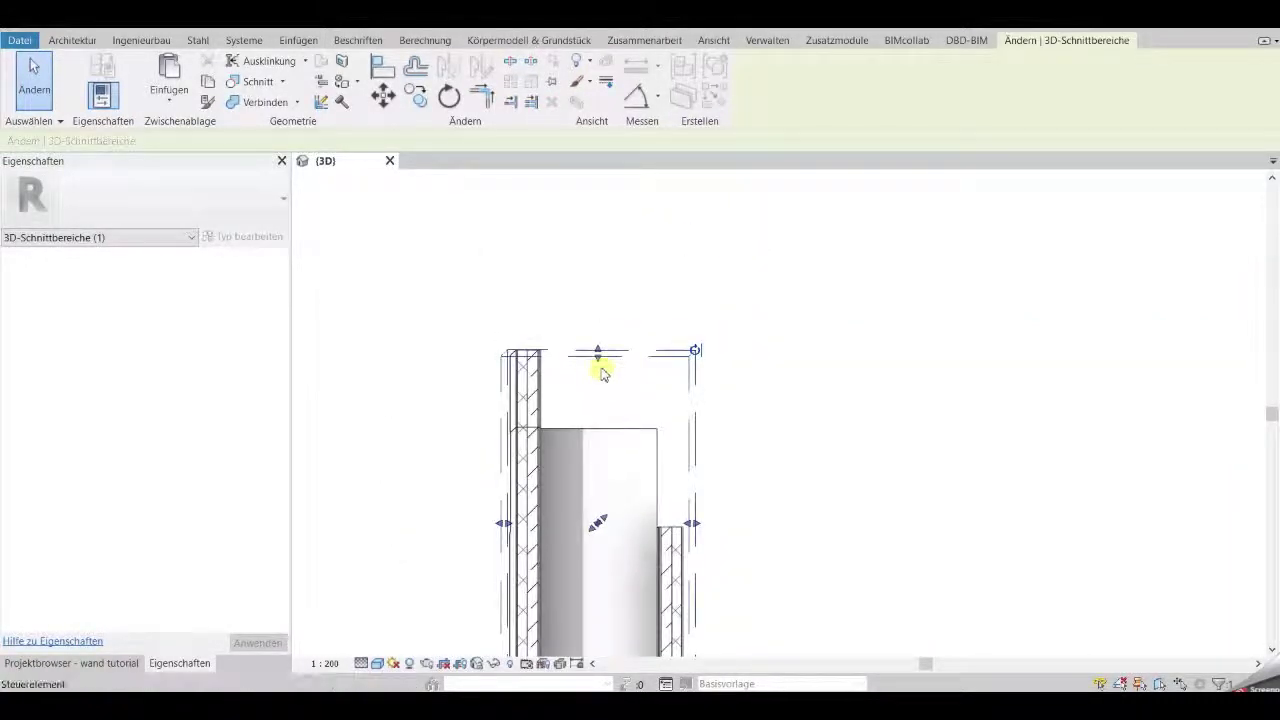
mouse_move(588, 210)
left_mouse_down()
mouse_move(591, 313)
mouse_move(590, 302)
left_mouse_up()
left_click(436, 390)
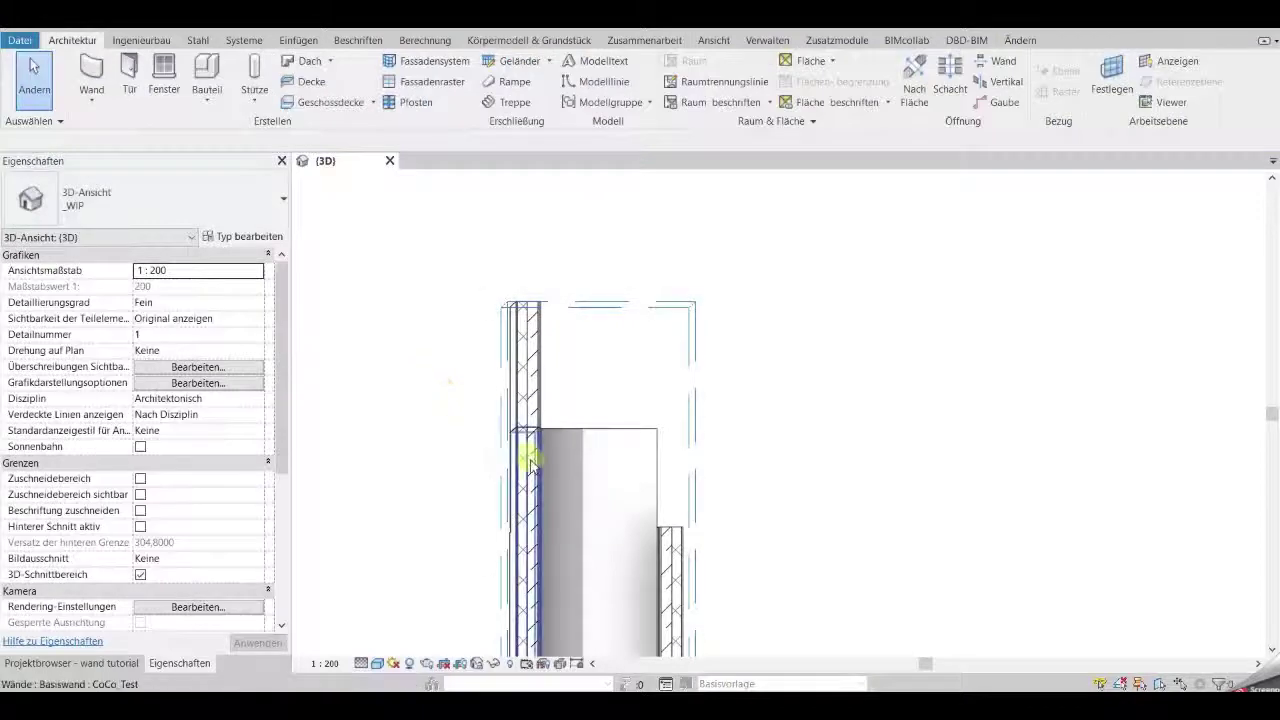
- Set the upper wall's top constraint to Manuell with an unconnected height of 1.3000
left_click(529, 402)
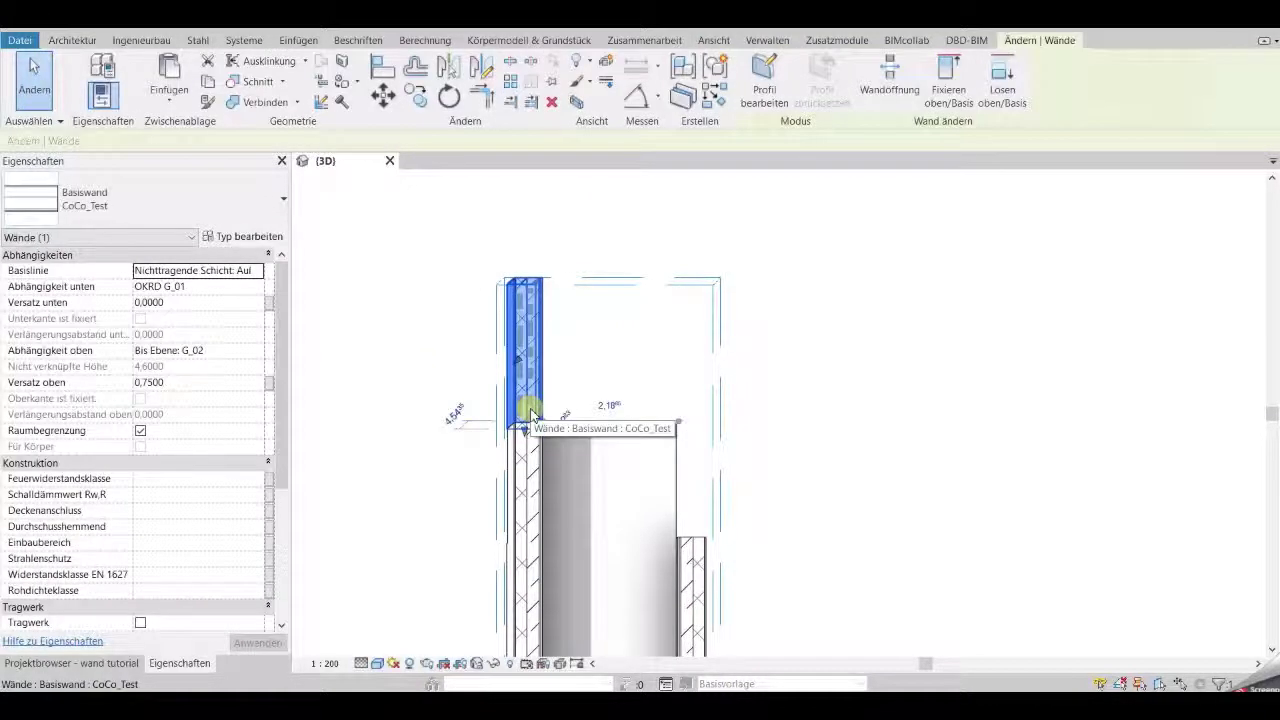
left_click(264, 355)
scroll(213, 390, "up", 2)
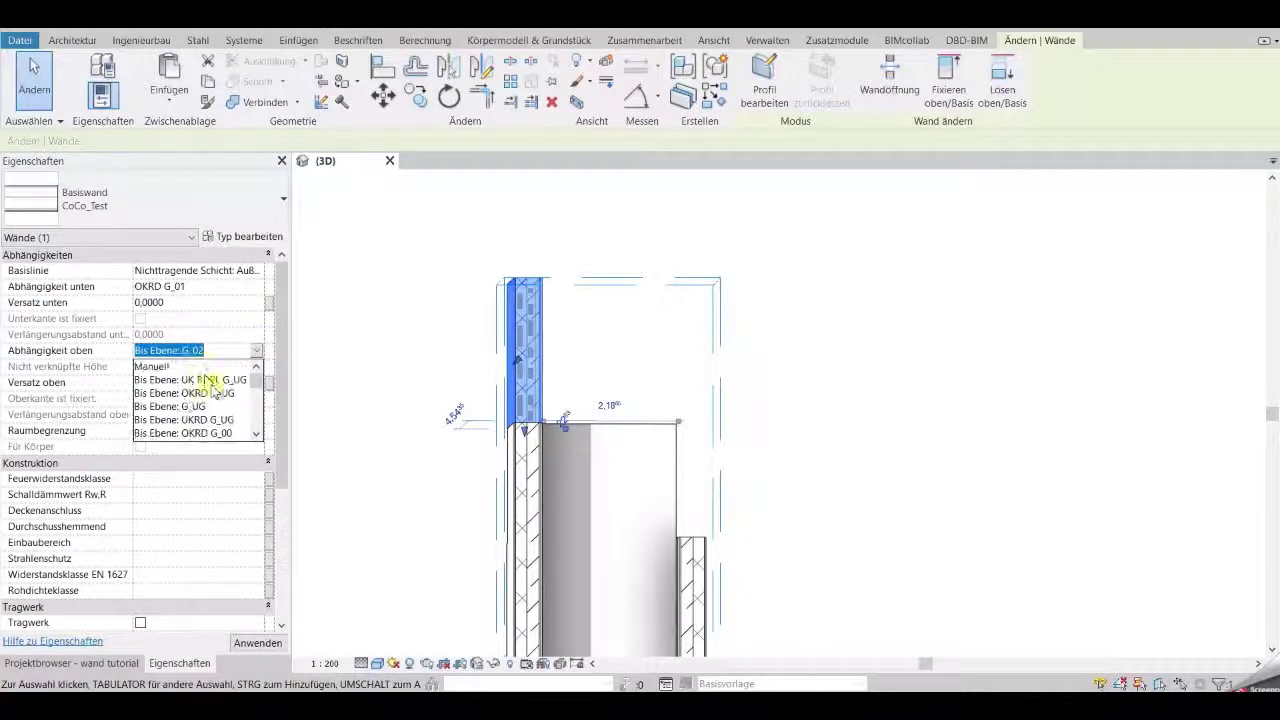
left_click(198, 366)
left_click(200, 368)
type("1,3000")
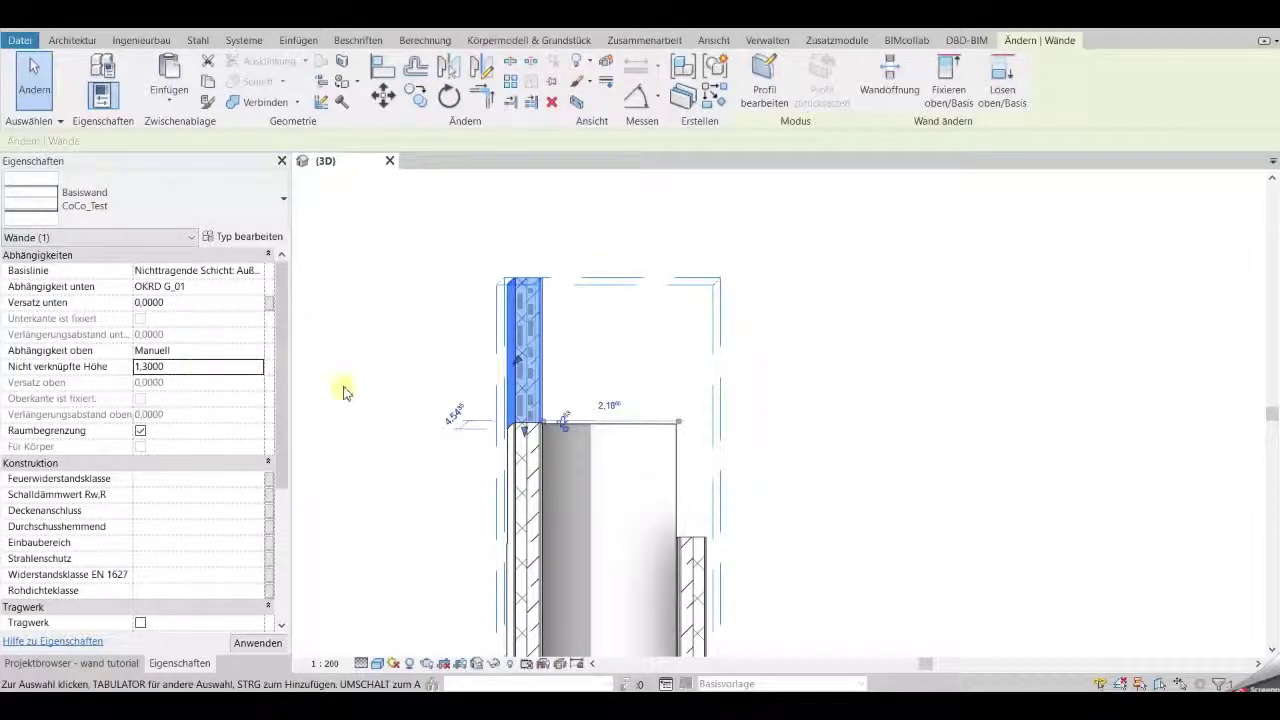
left_click(406, 390)
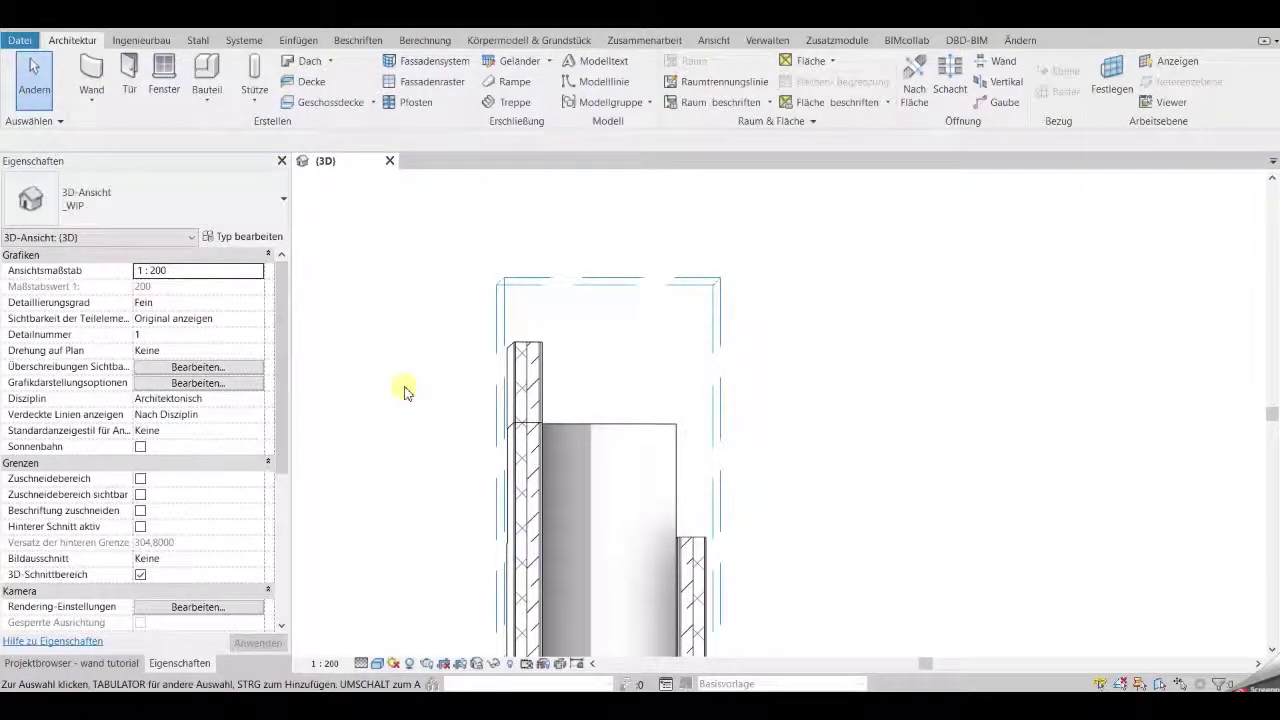
- Give the upper parapet wall the CoCo_Attika type and open that type's properties
left_click(519, 408)
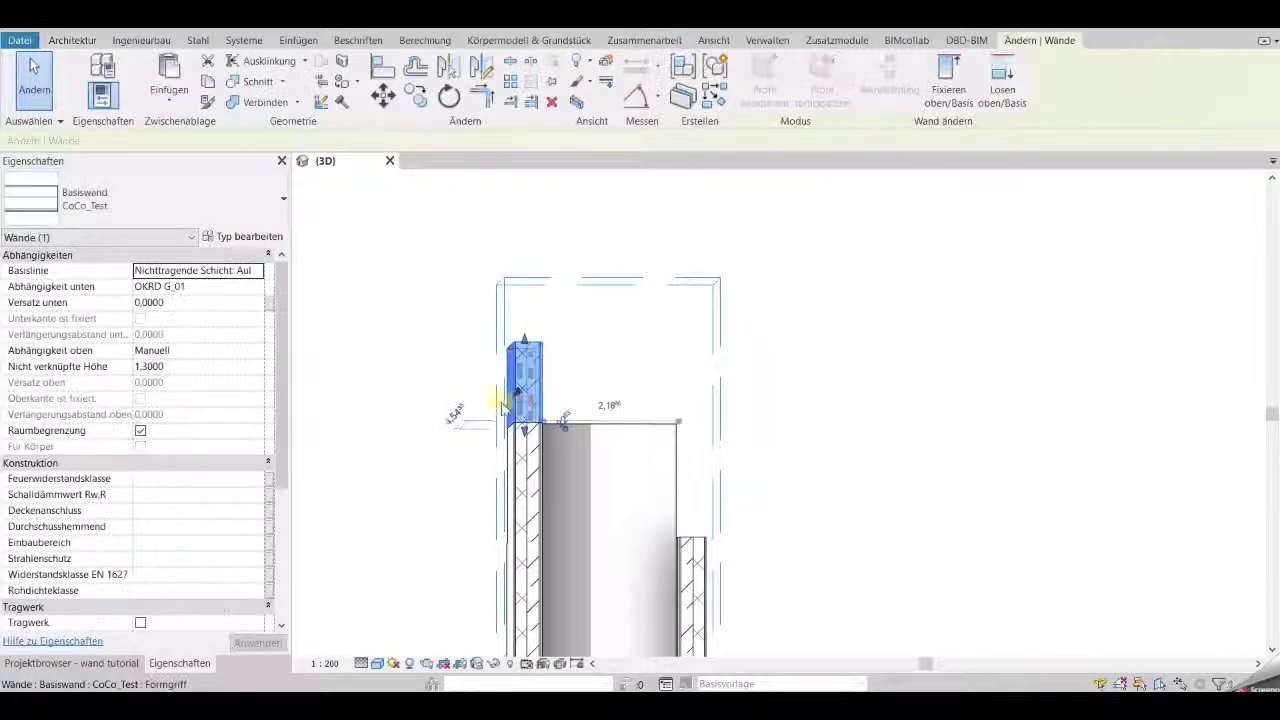
left_click(528, 471)
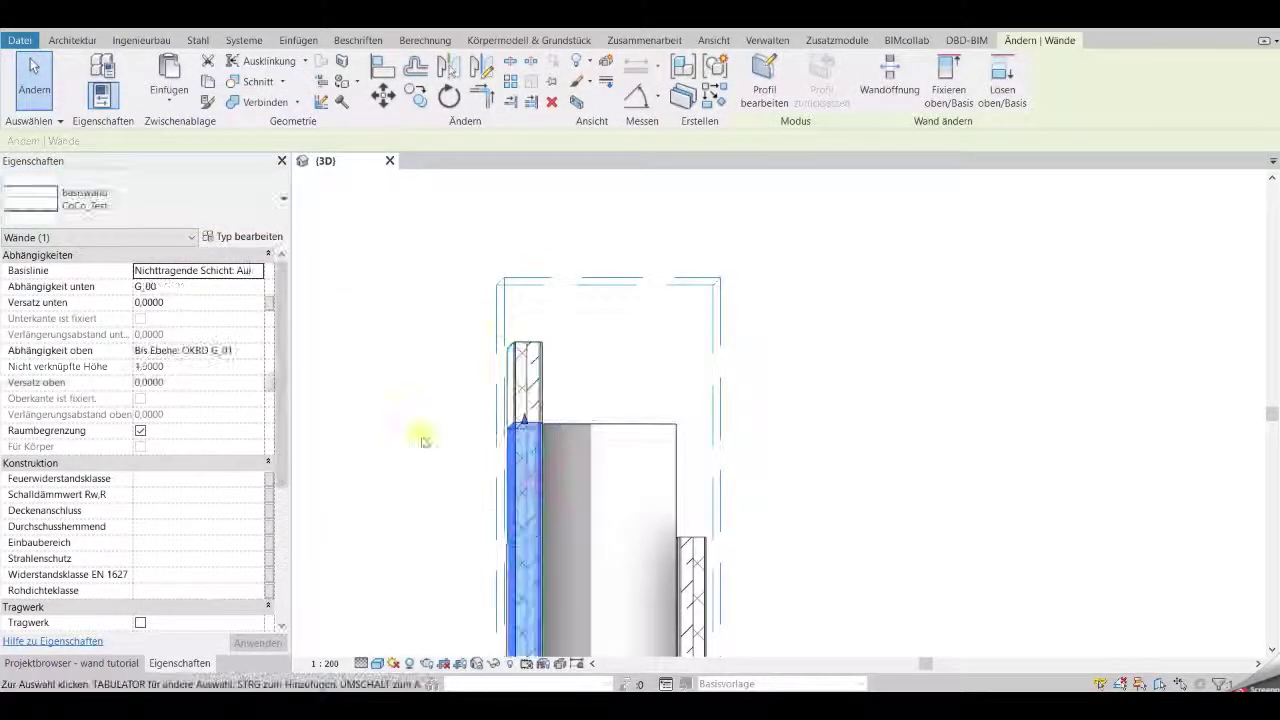
left_click(534, 368)
left_click(157, 205)
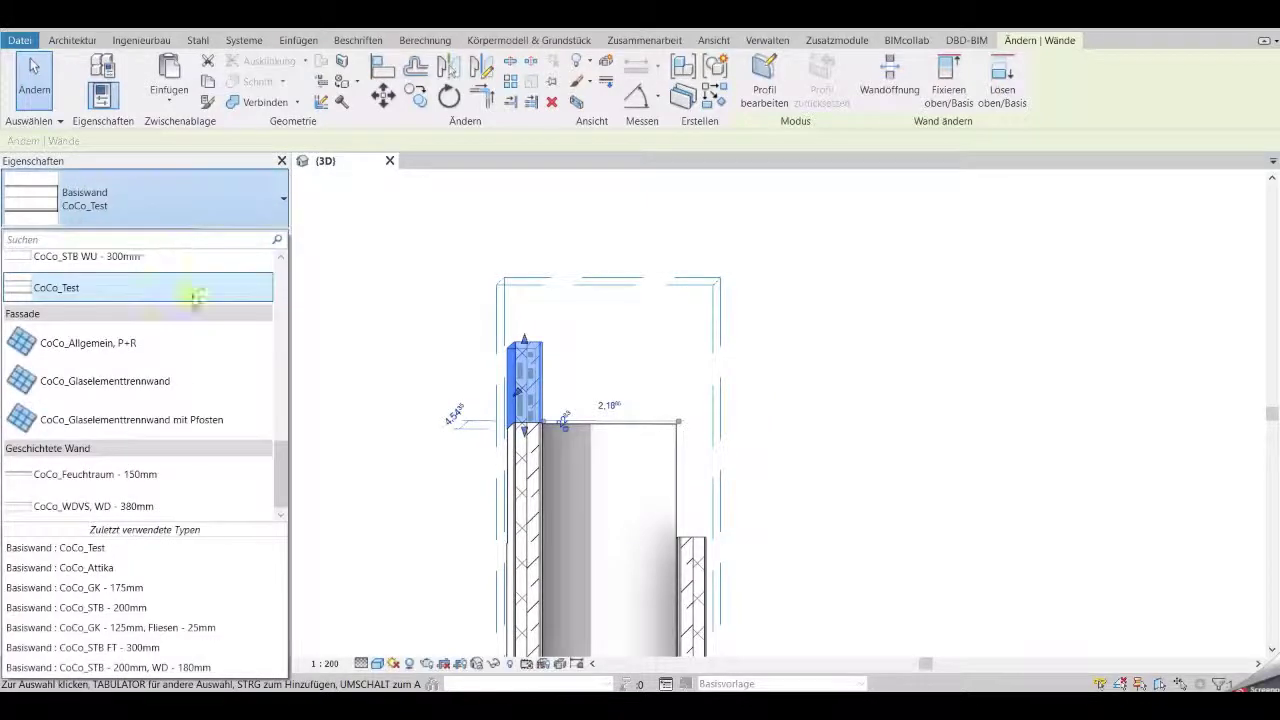
scroll(205, 315, "up", 3)
scroll(210, 324, "up", 3)
scroll(212, 326, "up", 3)
scroll(212, 325, "up", 3)
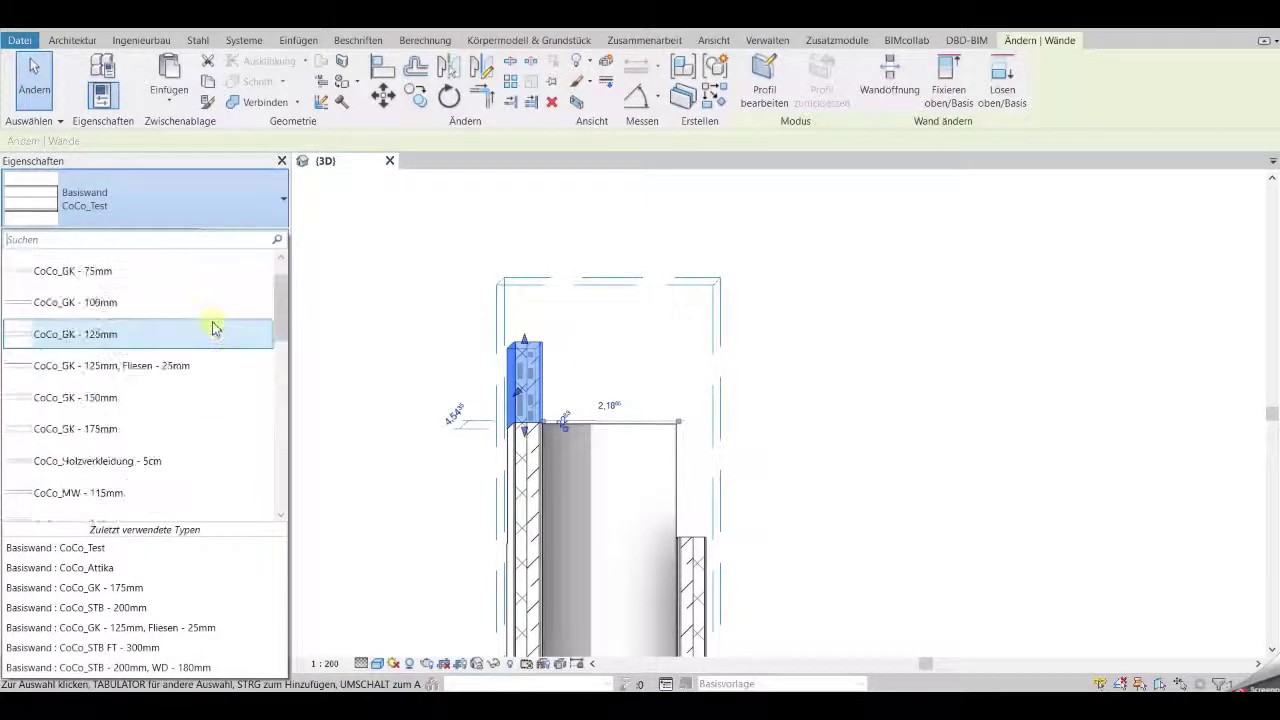
scroll(214, 323, "up", 1)
left_click(118, 290)
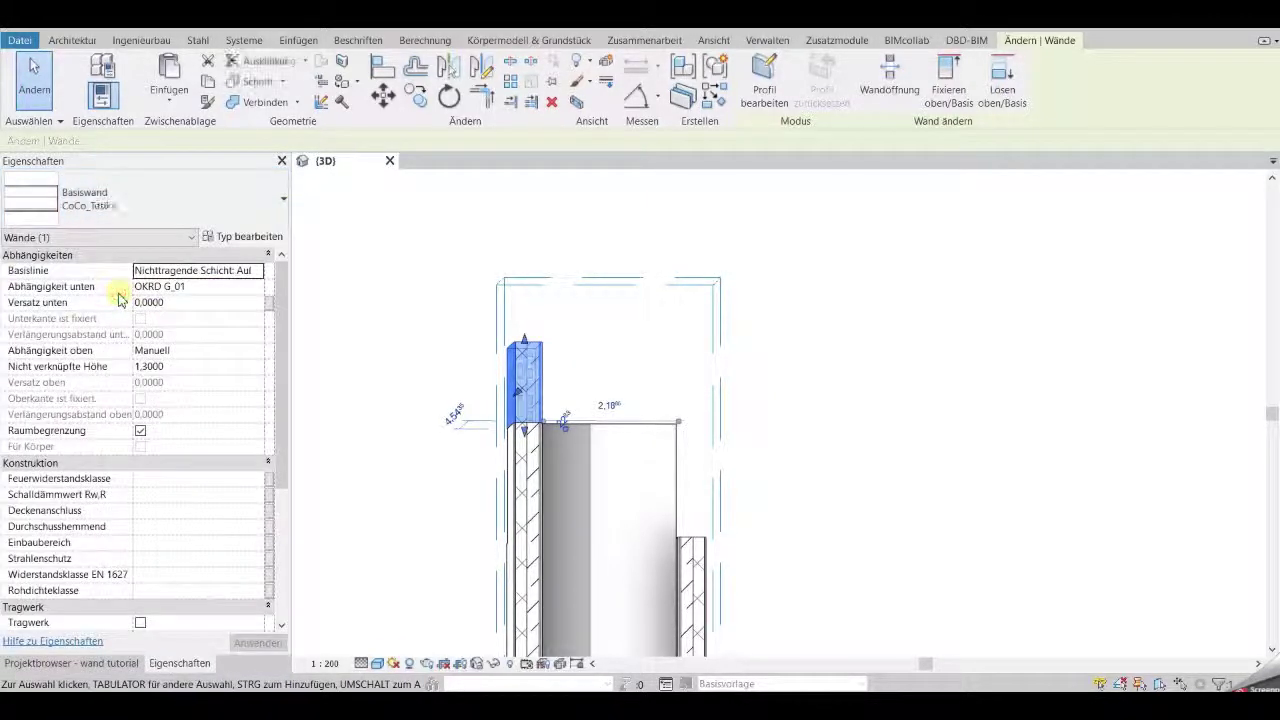
left_click(225, 241)
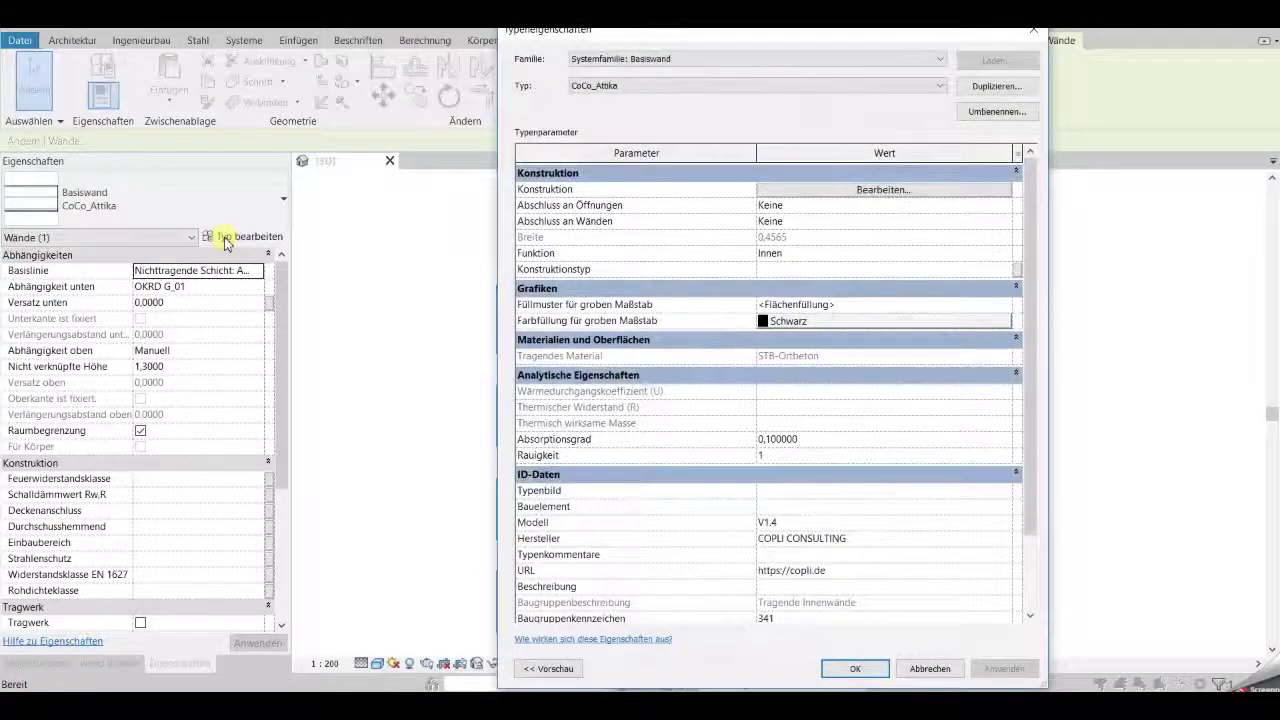
- Delete the GiKa layer (row 9) from the CoCo_Attika structure
left_click(788, 191)
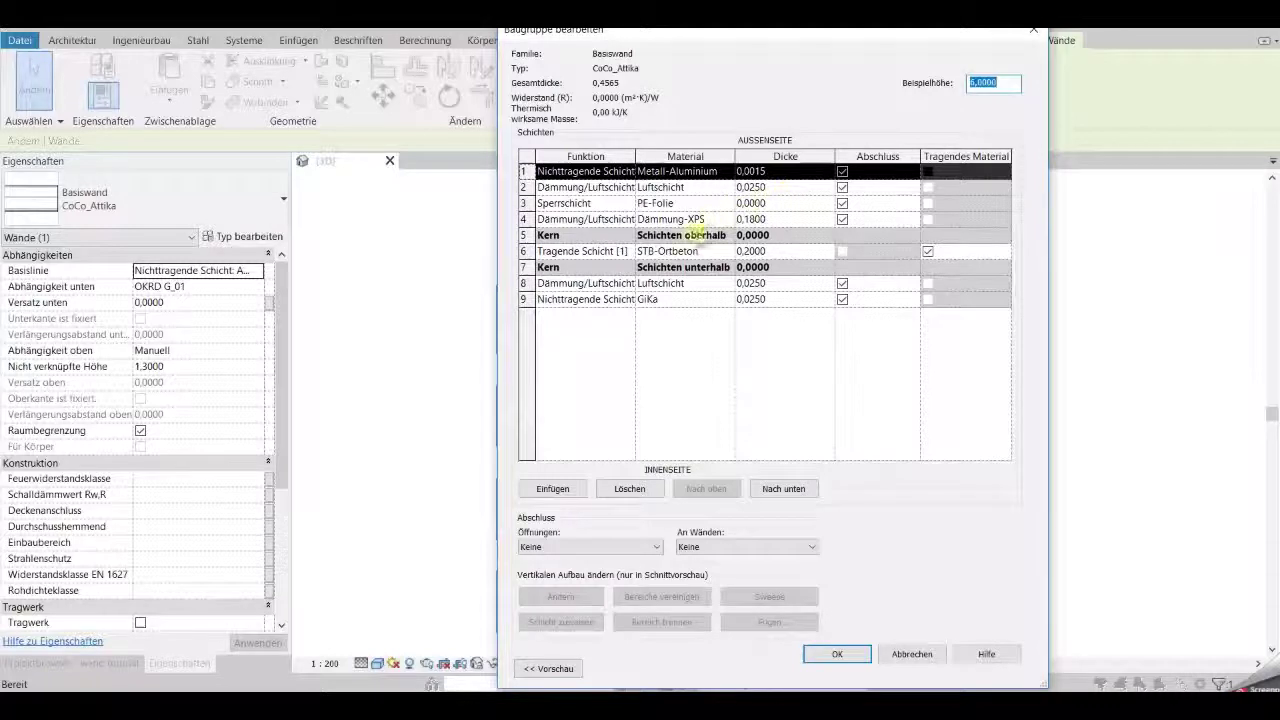
left_click(594, 301)
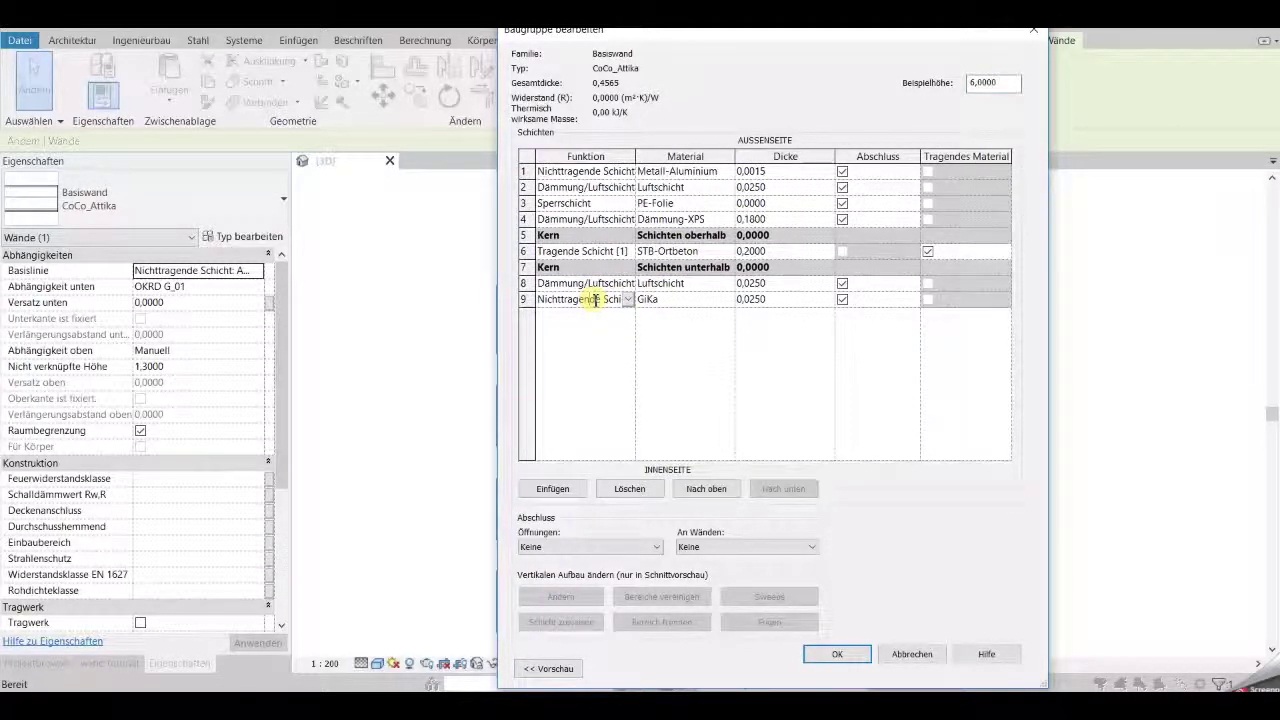
left_click(606, 491)
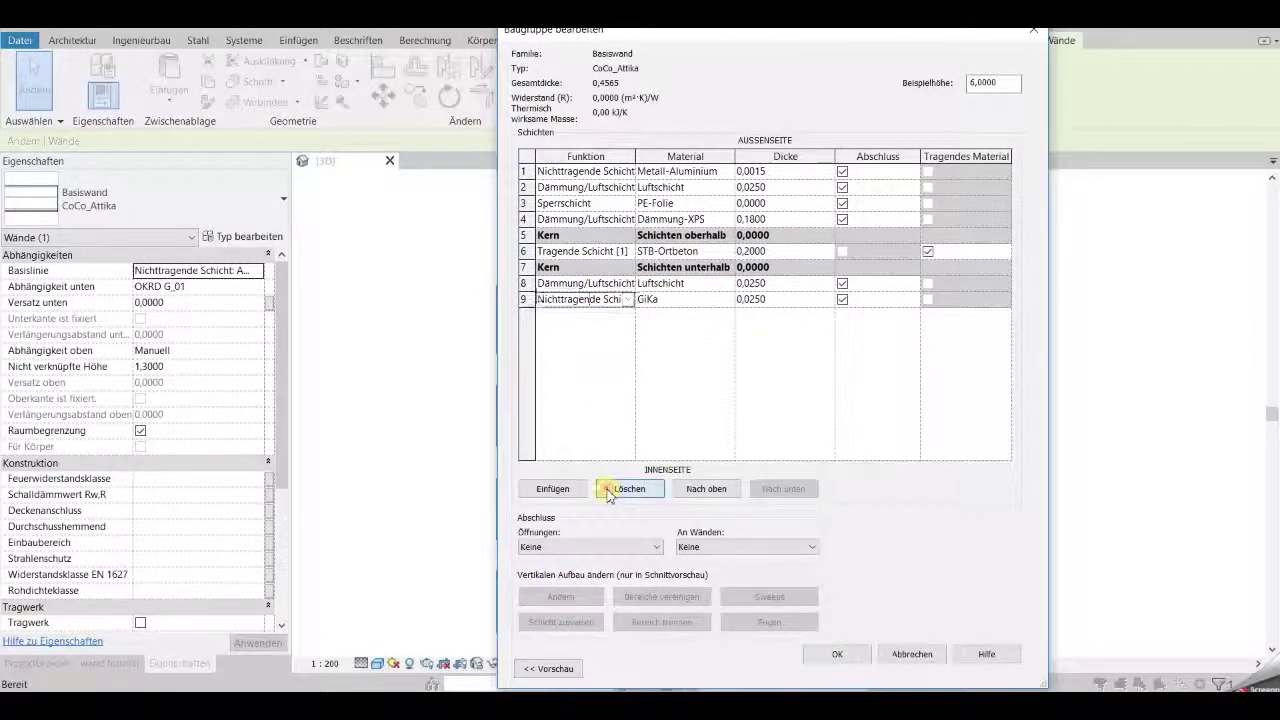
- Set layer 8 to Dämmung-Undefiniert insulation with 0,10 thickness and apply
left_click(704, 289)
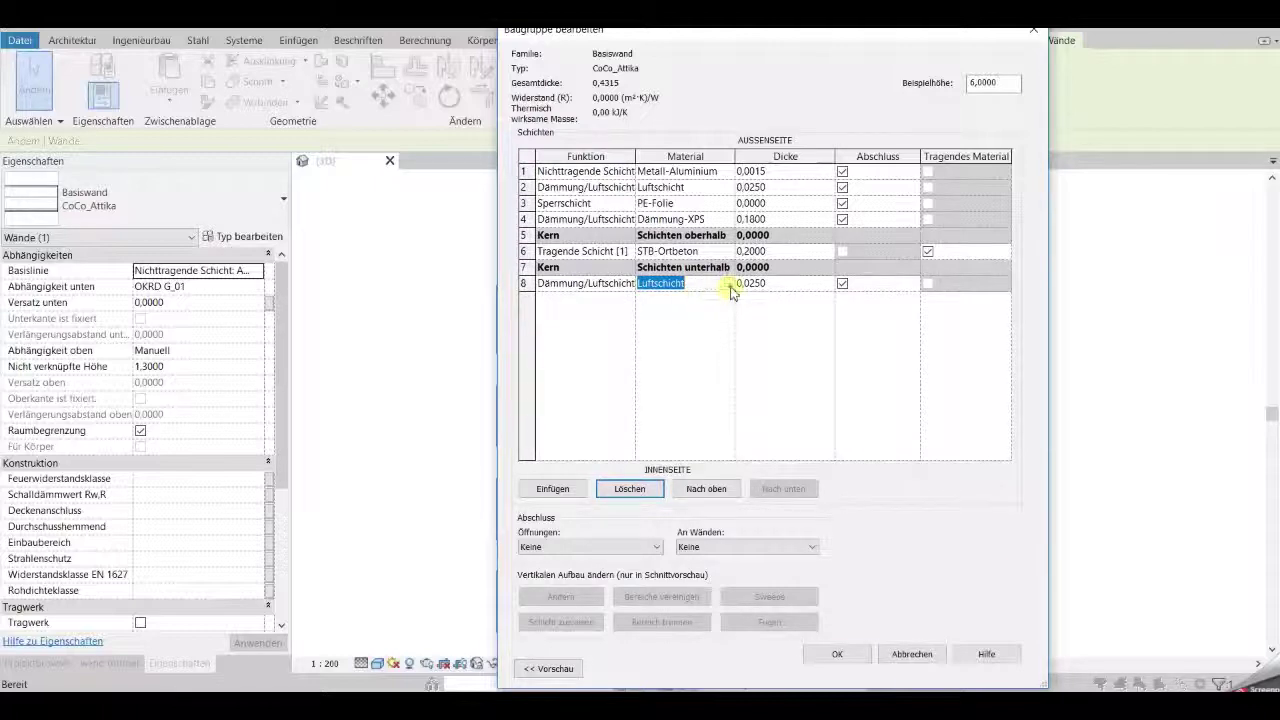
left_click(729, 284)
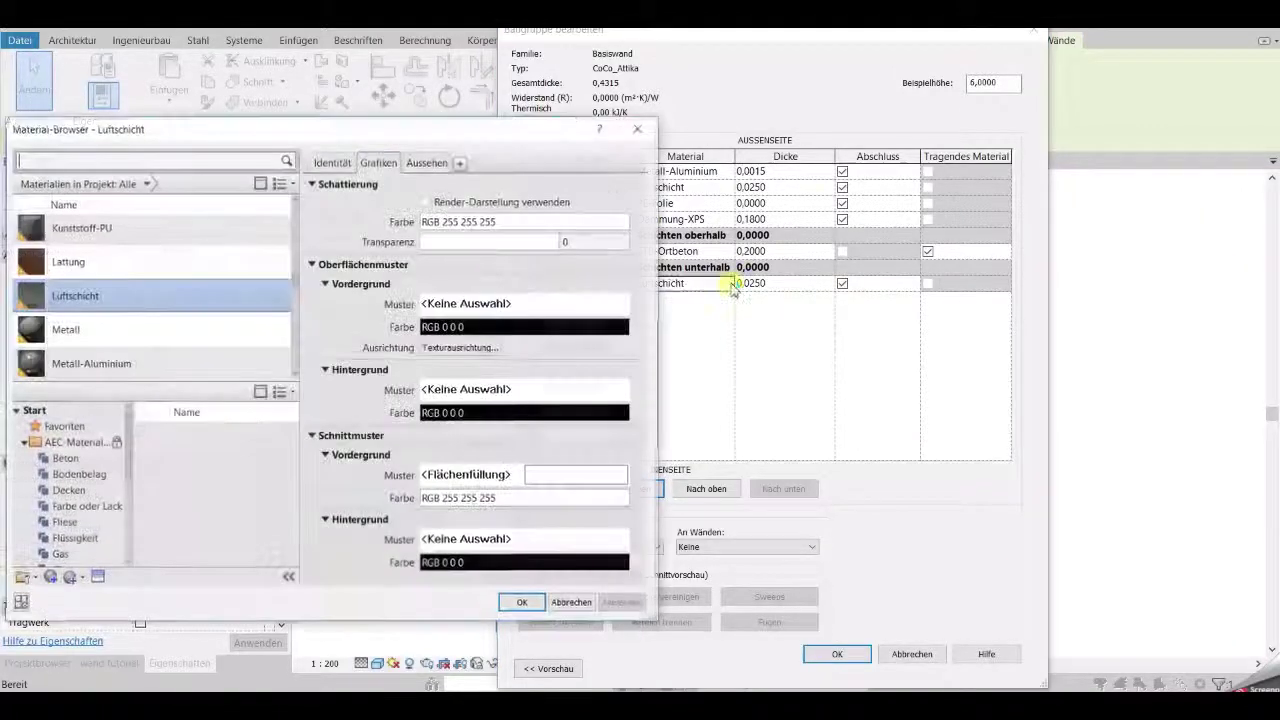
left_click(147, 184)
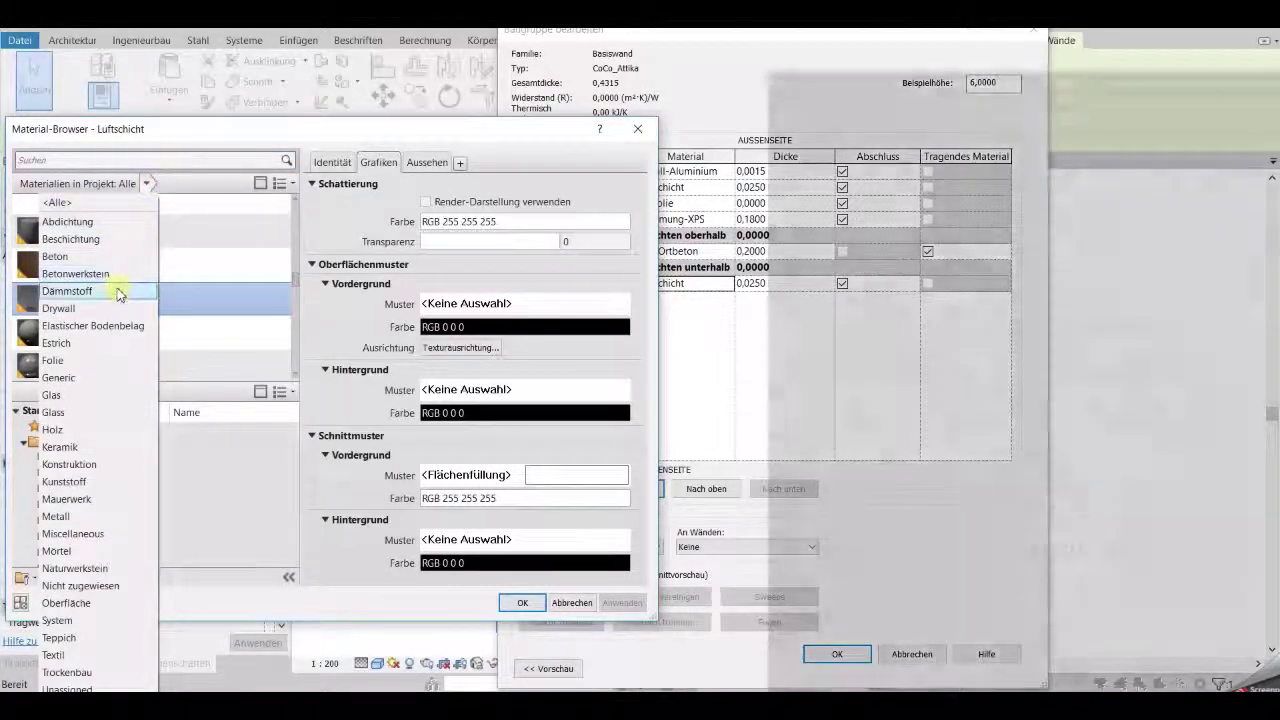
left_click(112, 290)
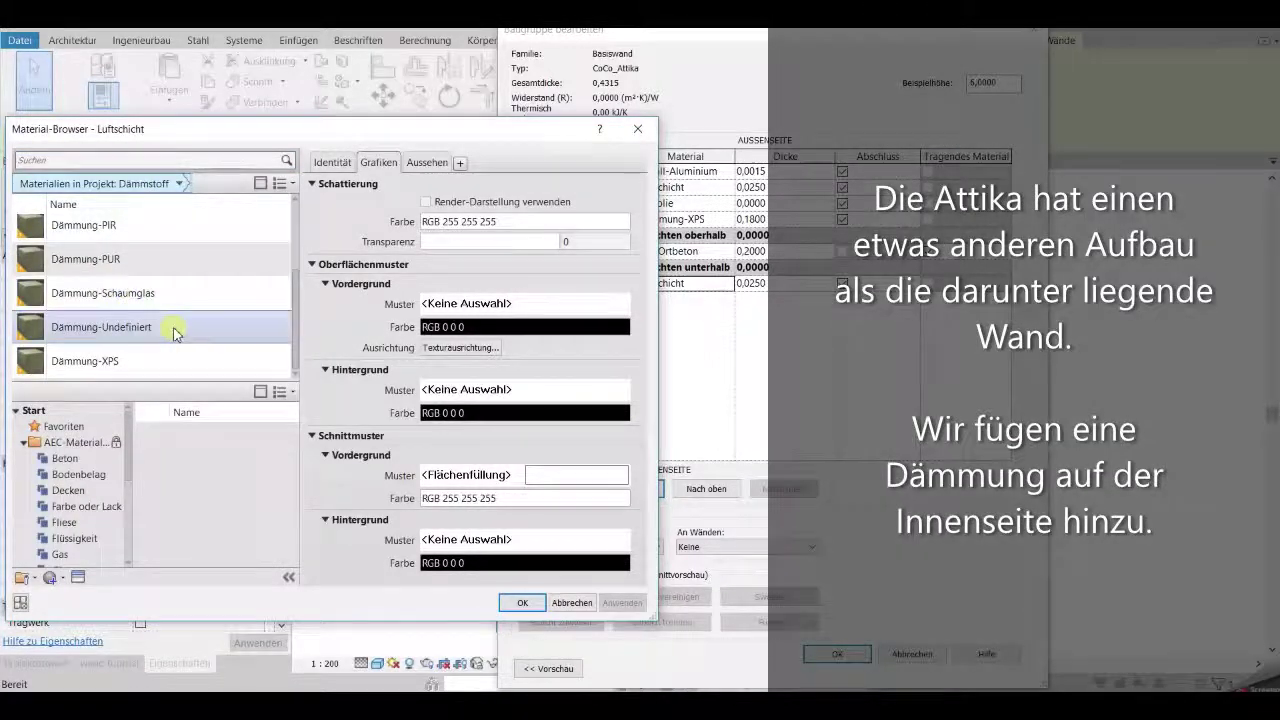
left_click(174, 333)
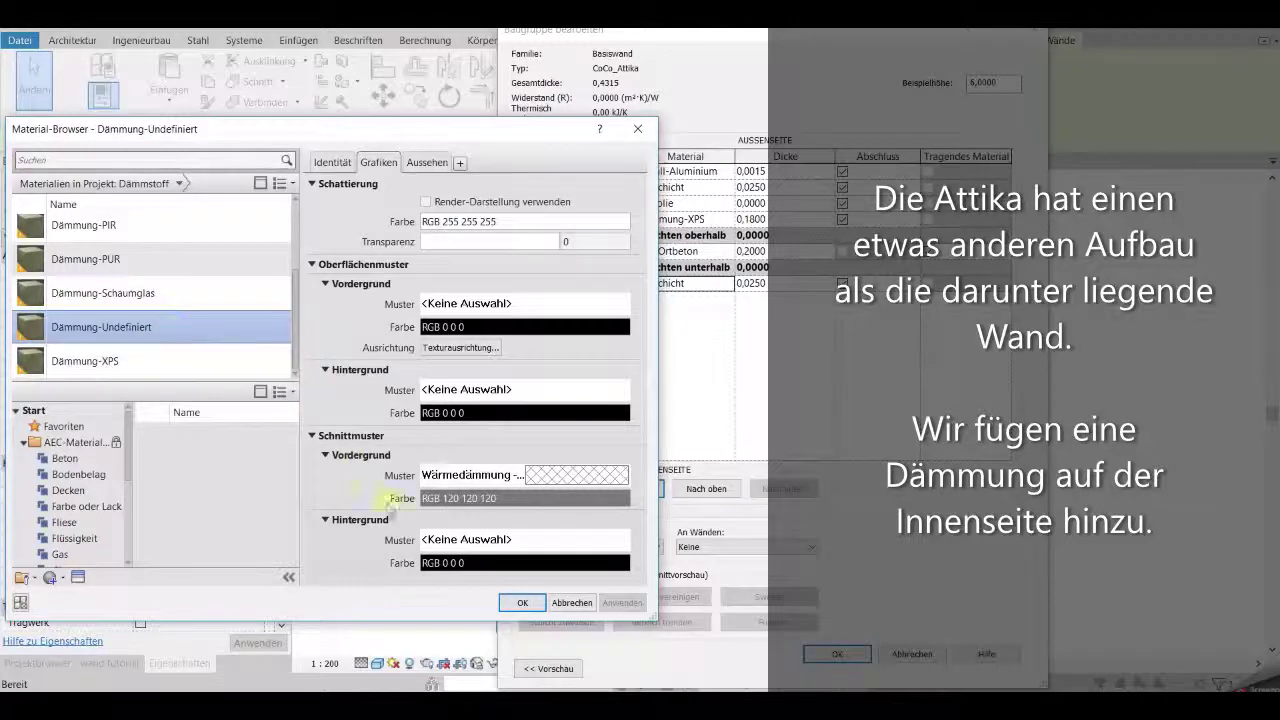
left_click(541, 604)
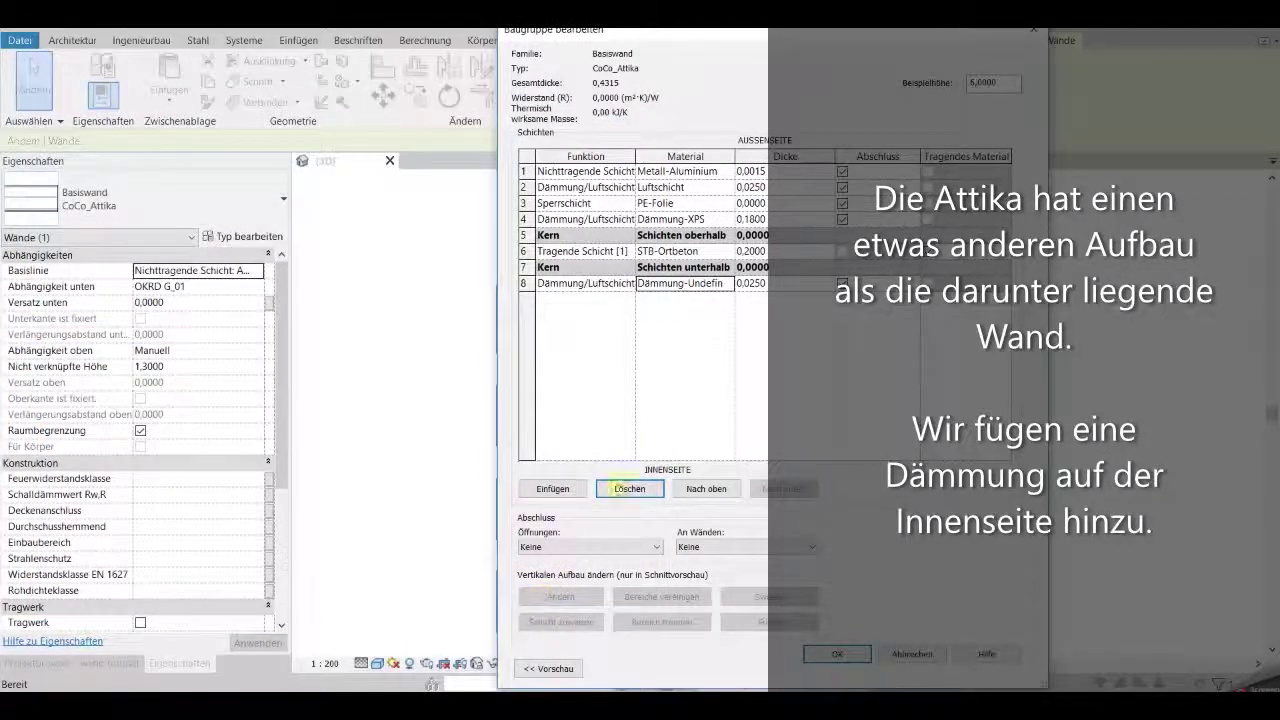
left_click(762, 284)
type("0,1")
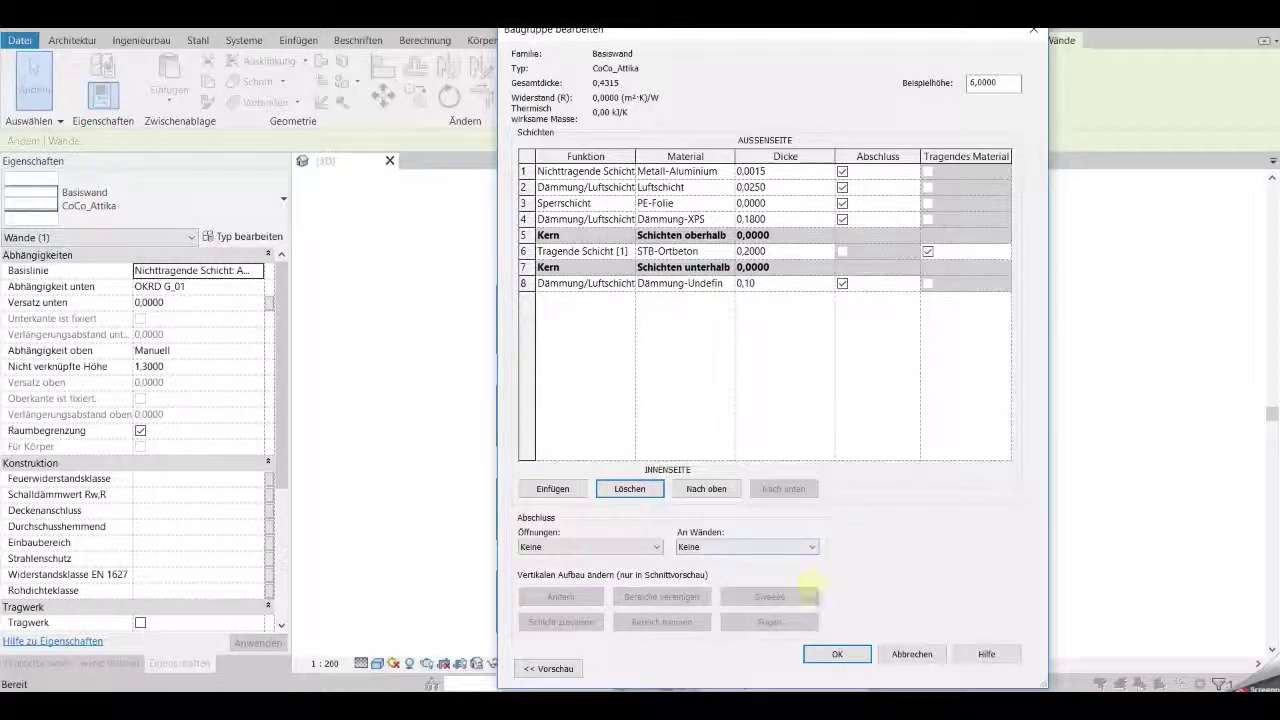
left_click(843, 664)
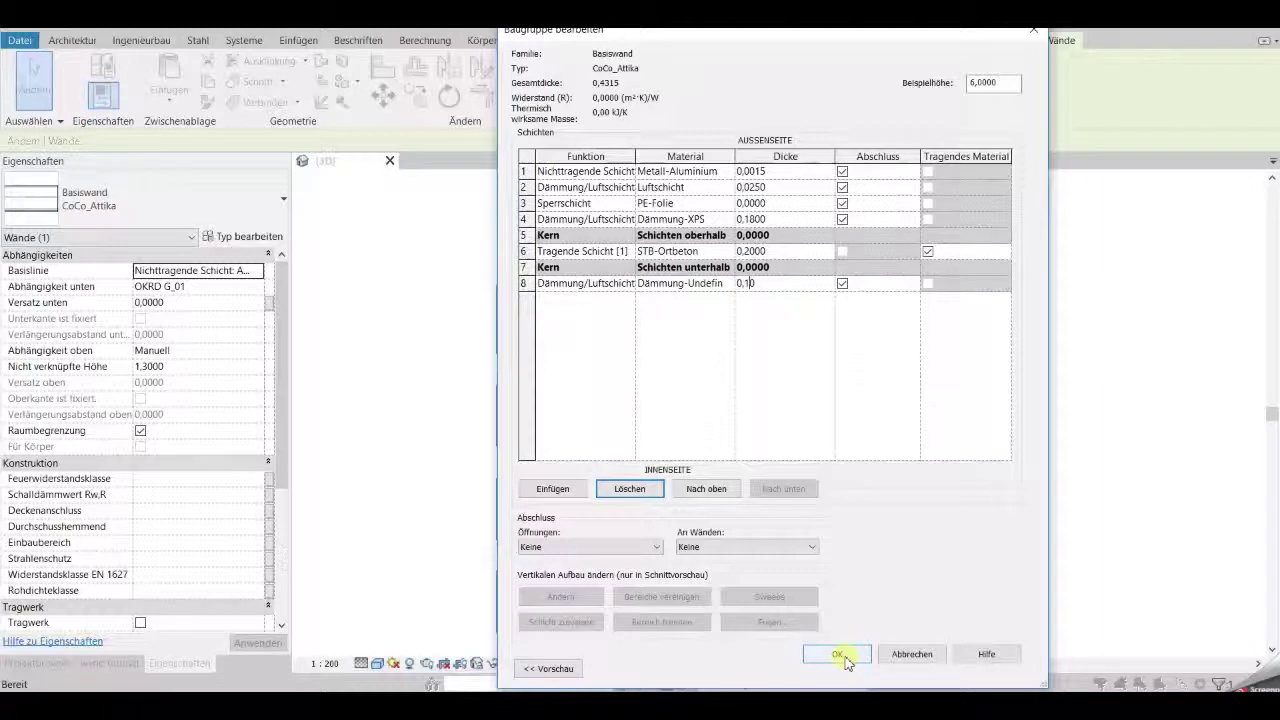
- Close the structure editor and type properties to apply the revised CoCo_Attika layers
left_click(843, 660)
left_click(826, 662)
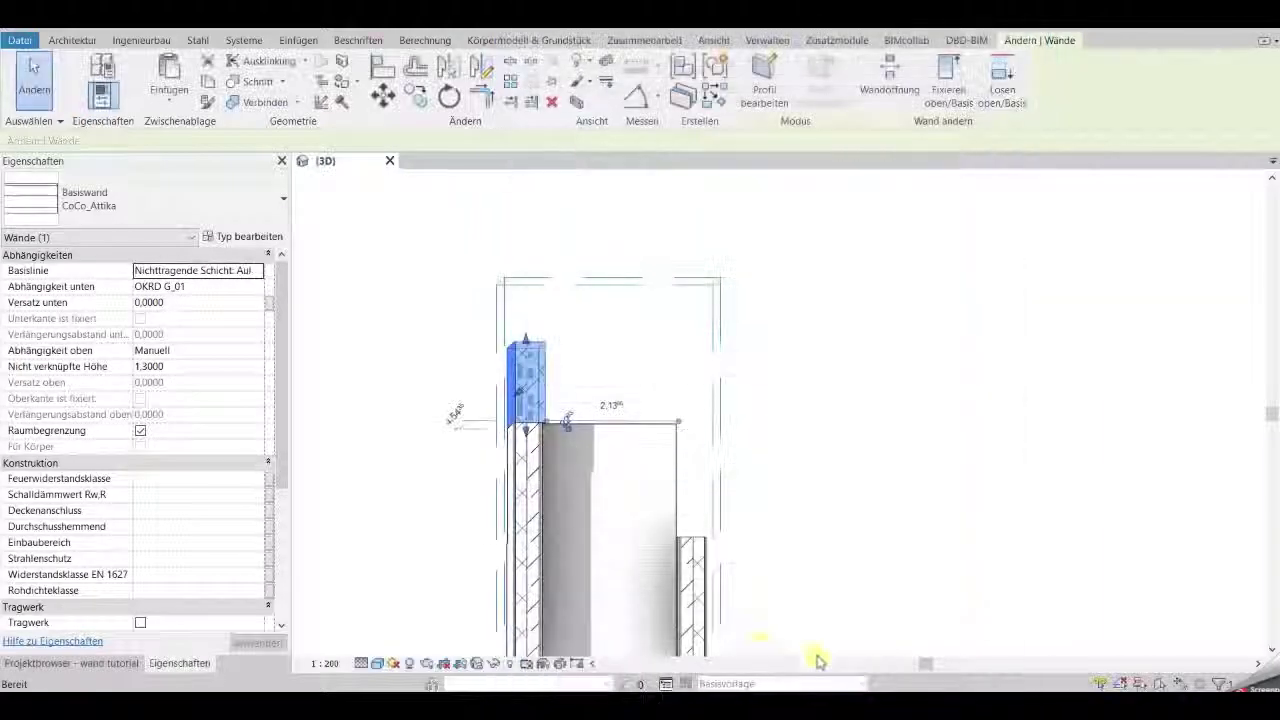
left_click(447, 483)
- Zoom in on the parapet and reopen its type properties, now showing width 0,5065
scroll(560, 405, "up", 2)
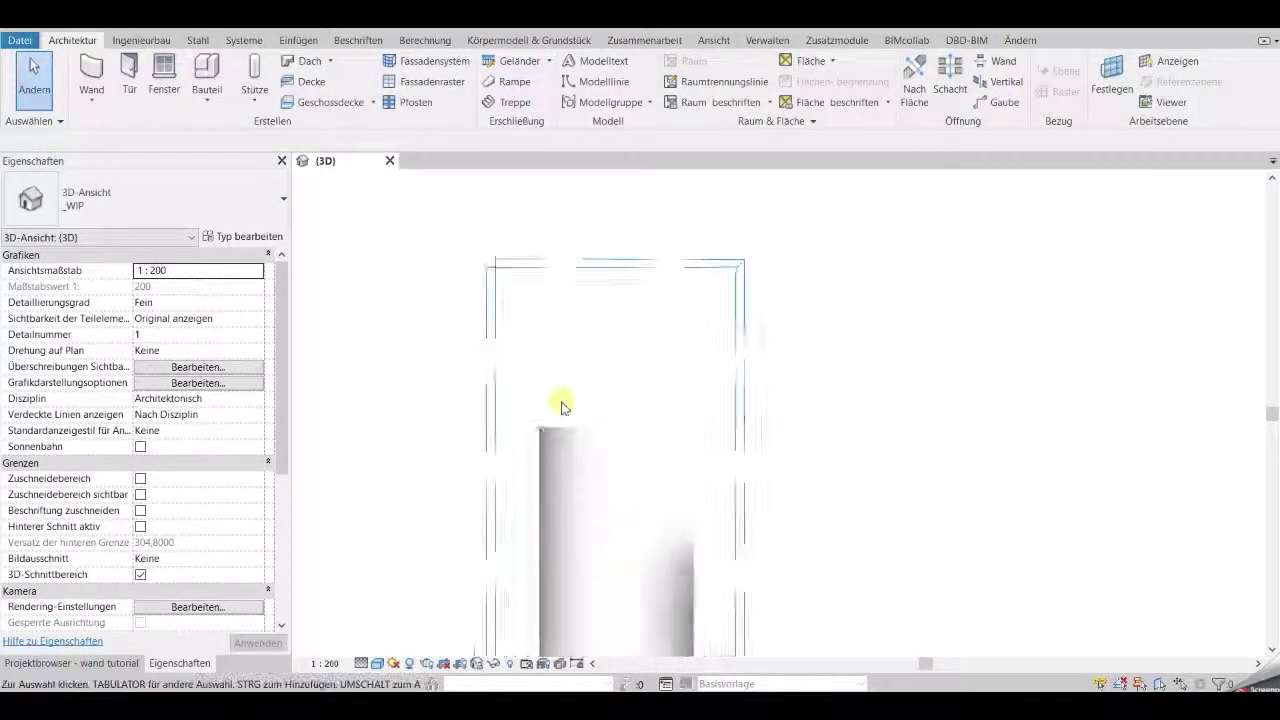
scroll(557, 420, "up", 3)
scroll(556, 428, "up", 2)
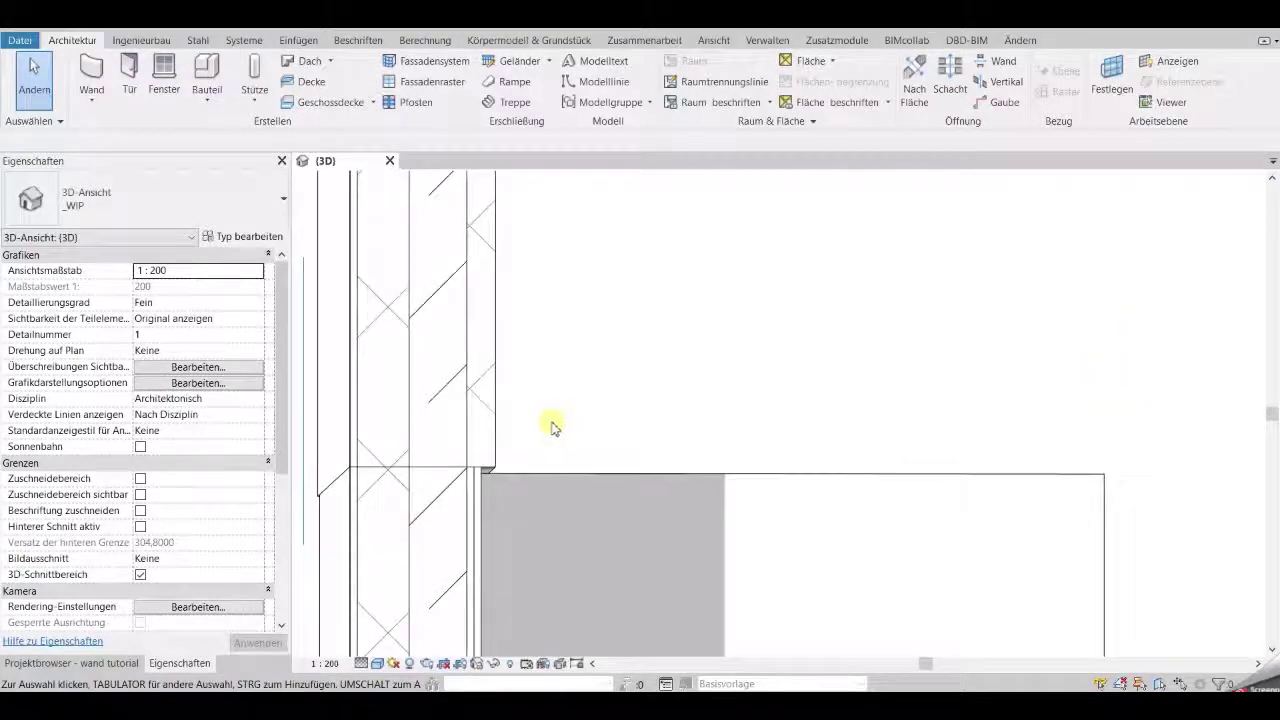
scroll(543, 415, "up", 2)
scroll(543, 415, "down", 2)
scroll(543, 415, "up", 2)
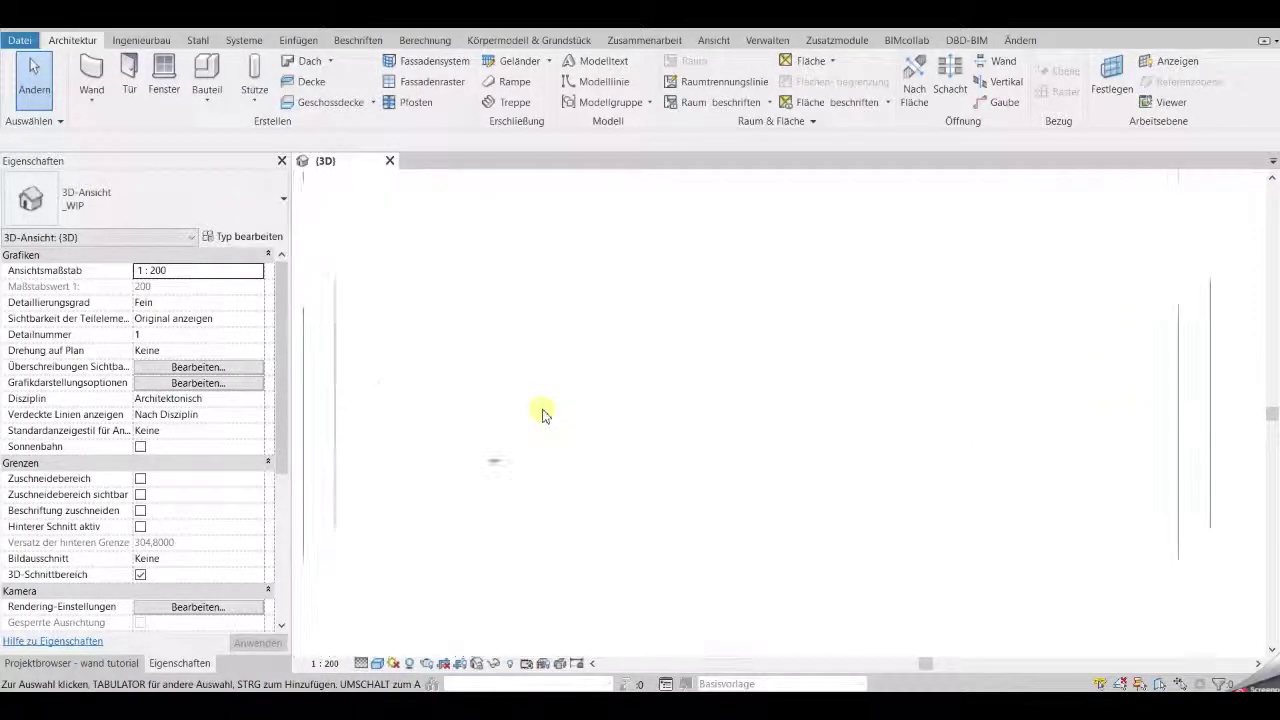
scroll(543, 415, "down", 2)
scroll(543, 415, "up", 2)
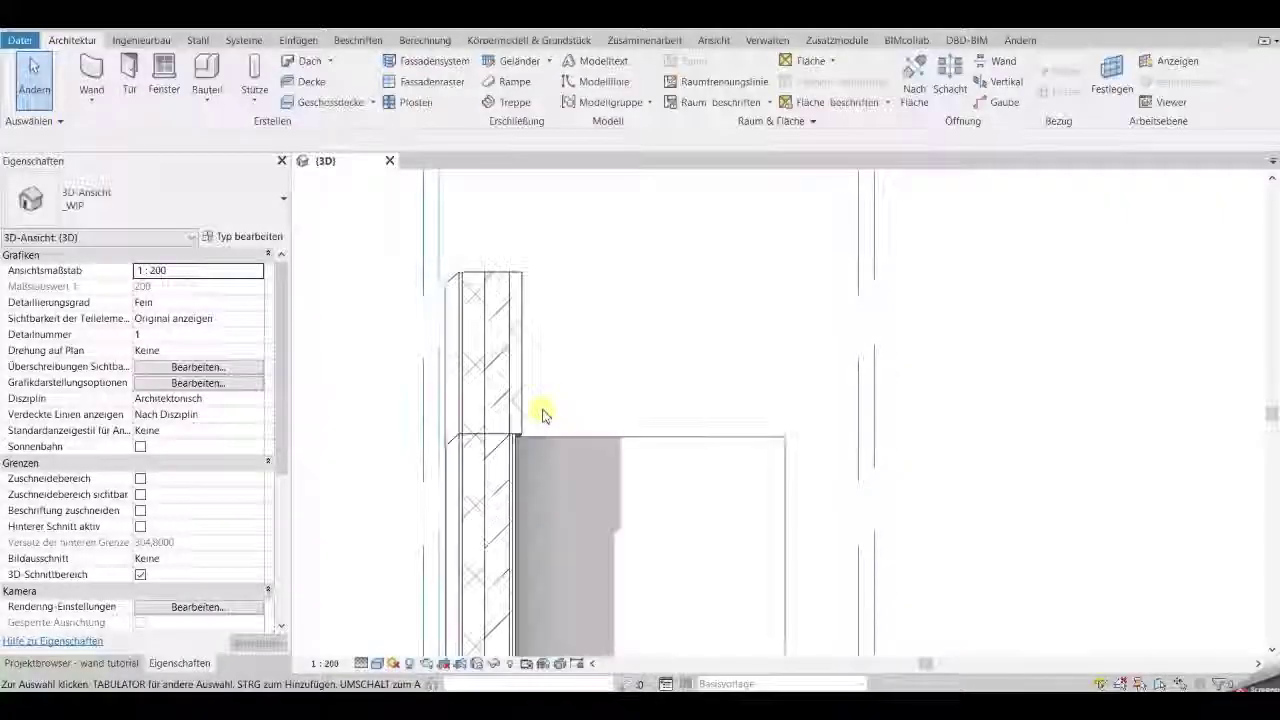
left_click(528, 405)
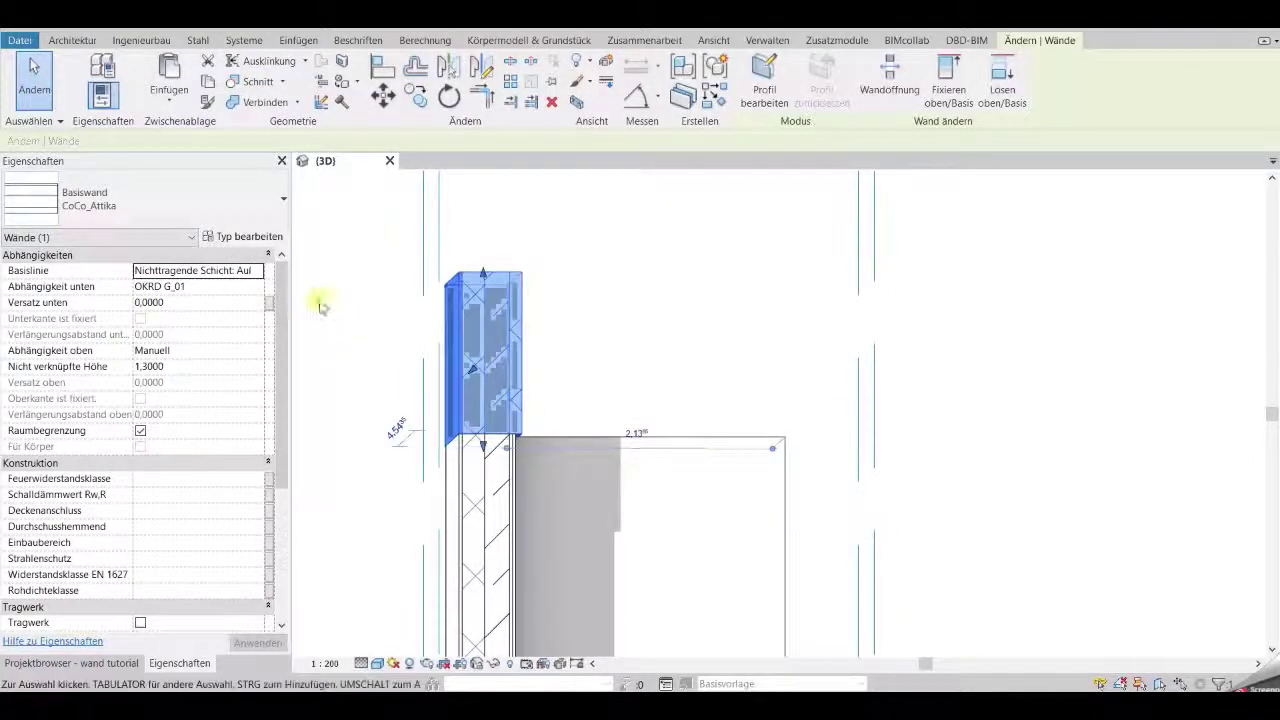
left_click(240, 237)
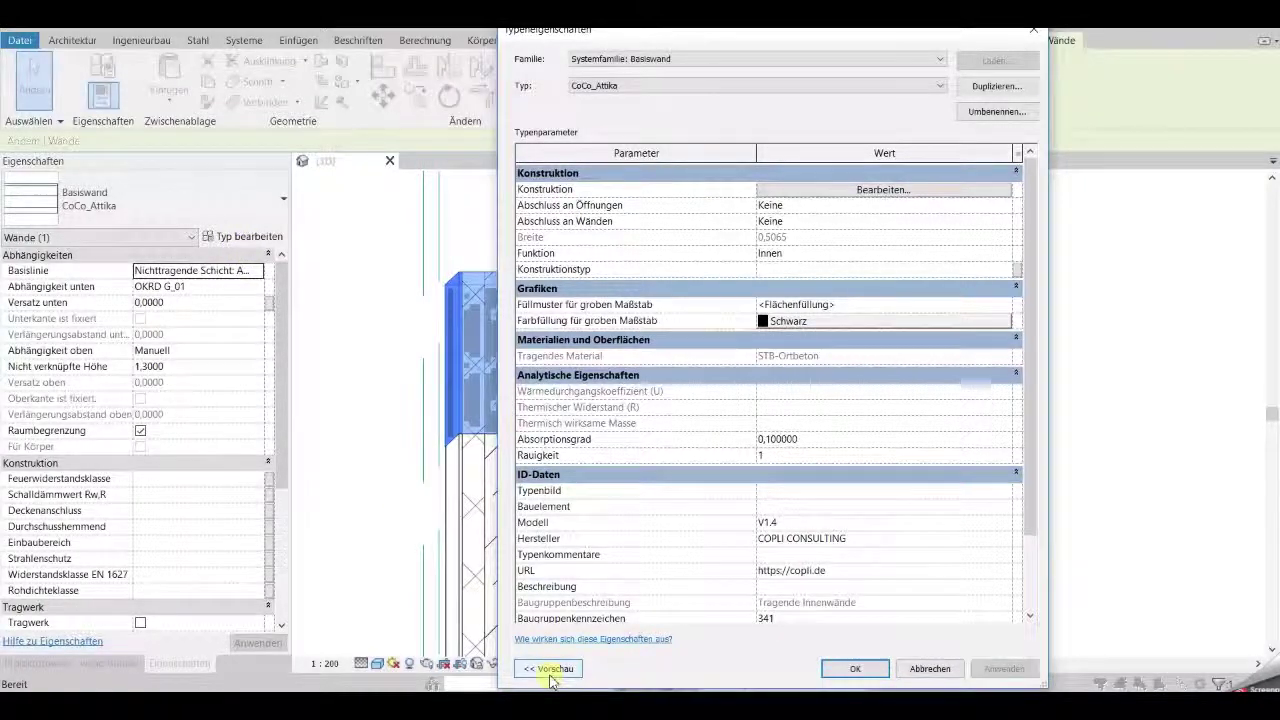
- Show the type preview as a section view and reopen the CoCo_Attika layer structure editor
left_click(549, 669)
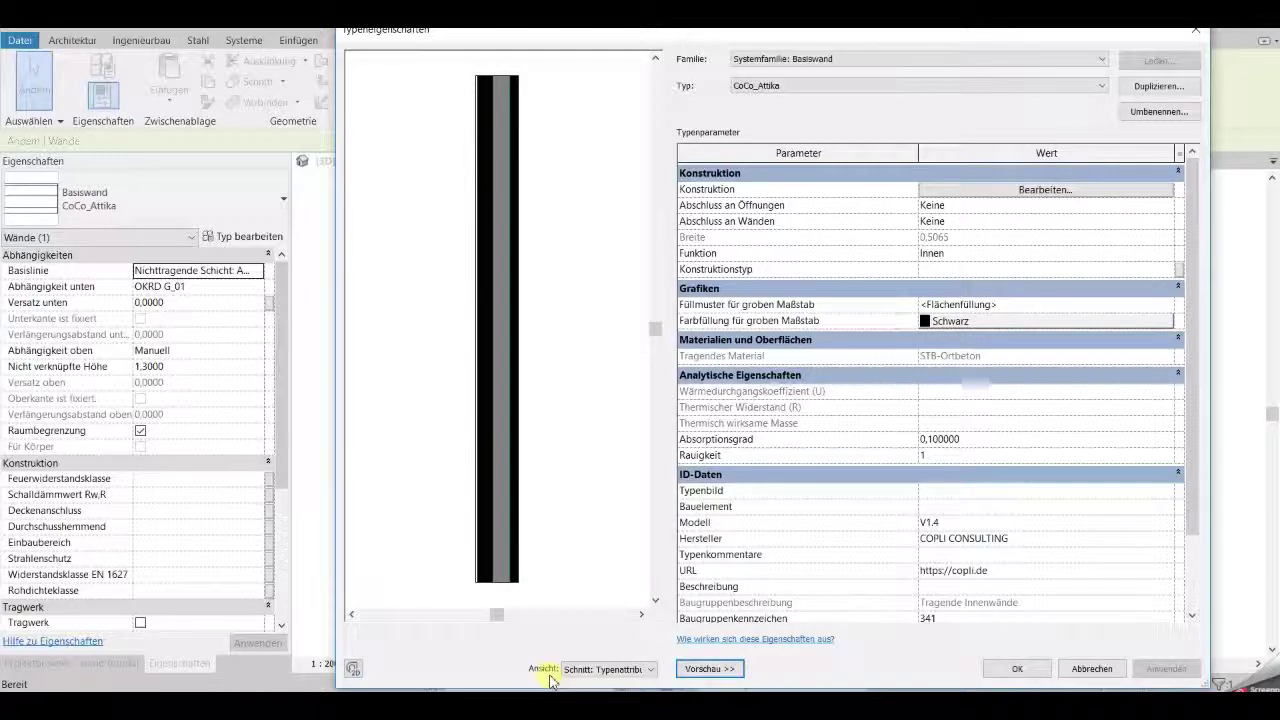
left_click(586, 670)
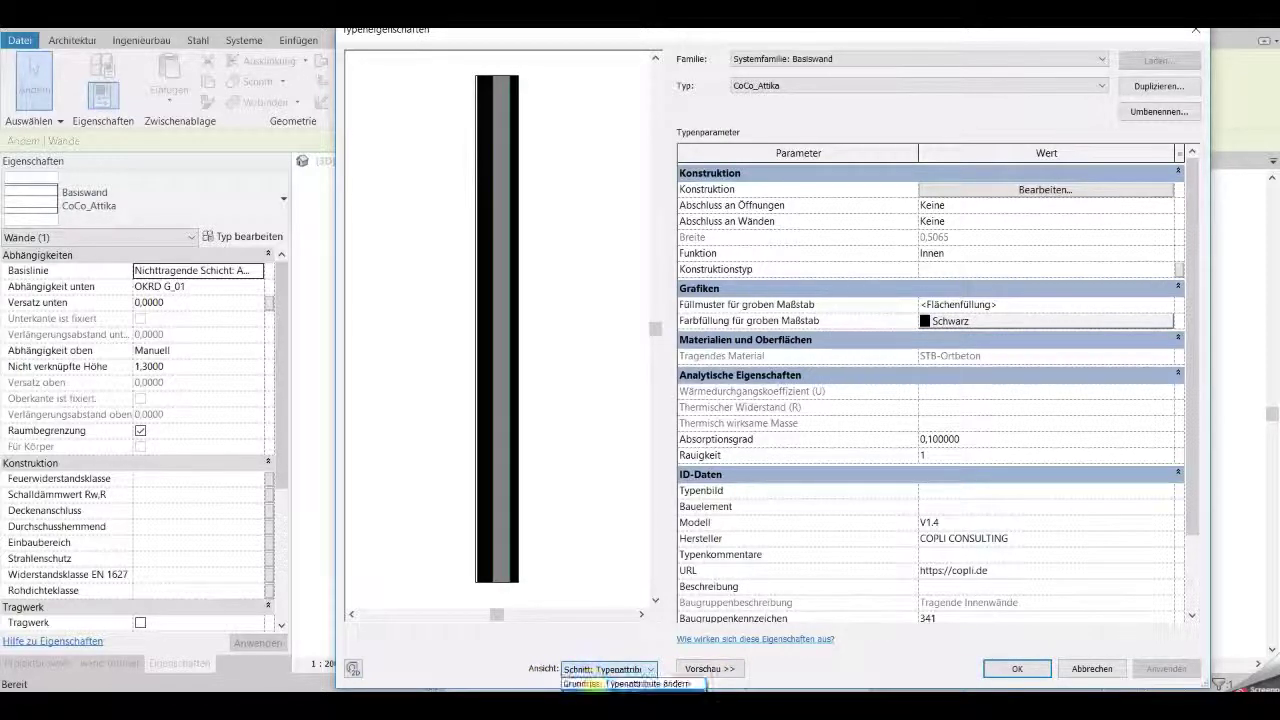
left_click(566, 510)
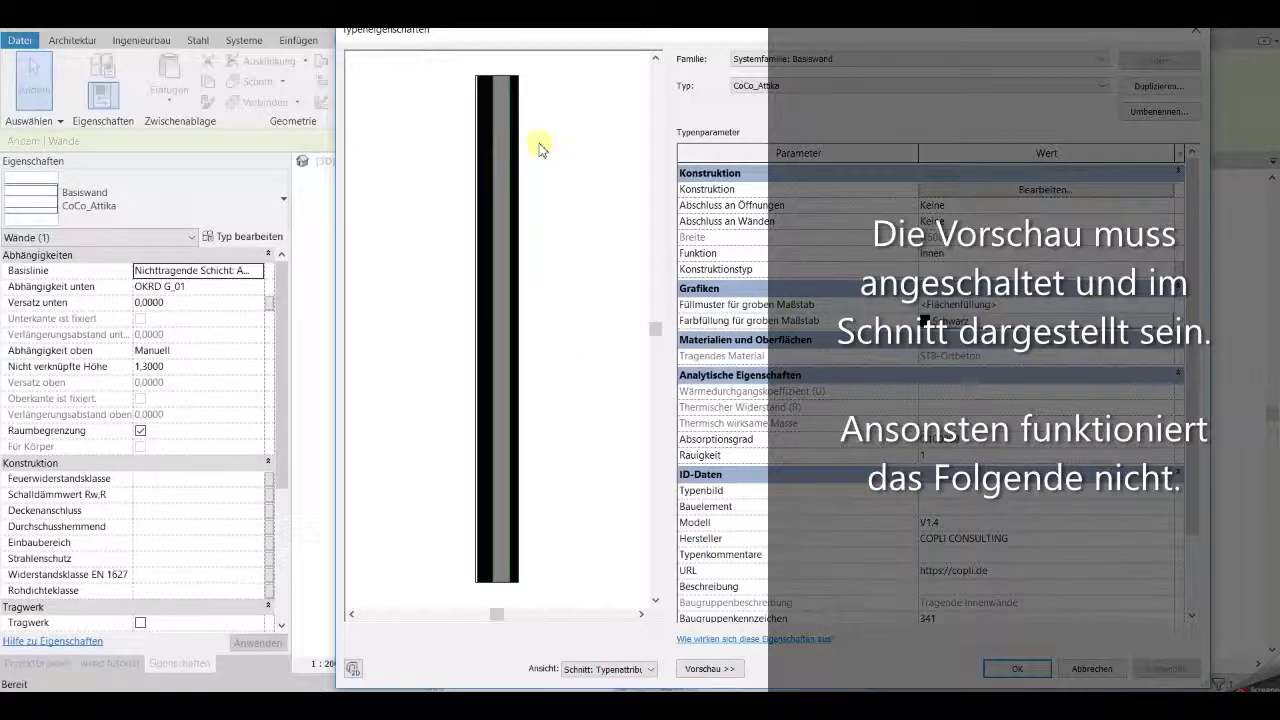
middle_click_drag(537, 143, 540, 318)
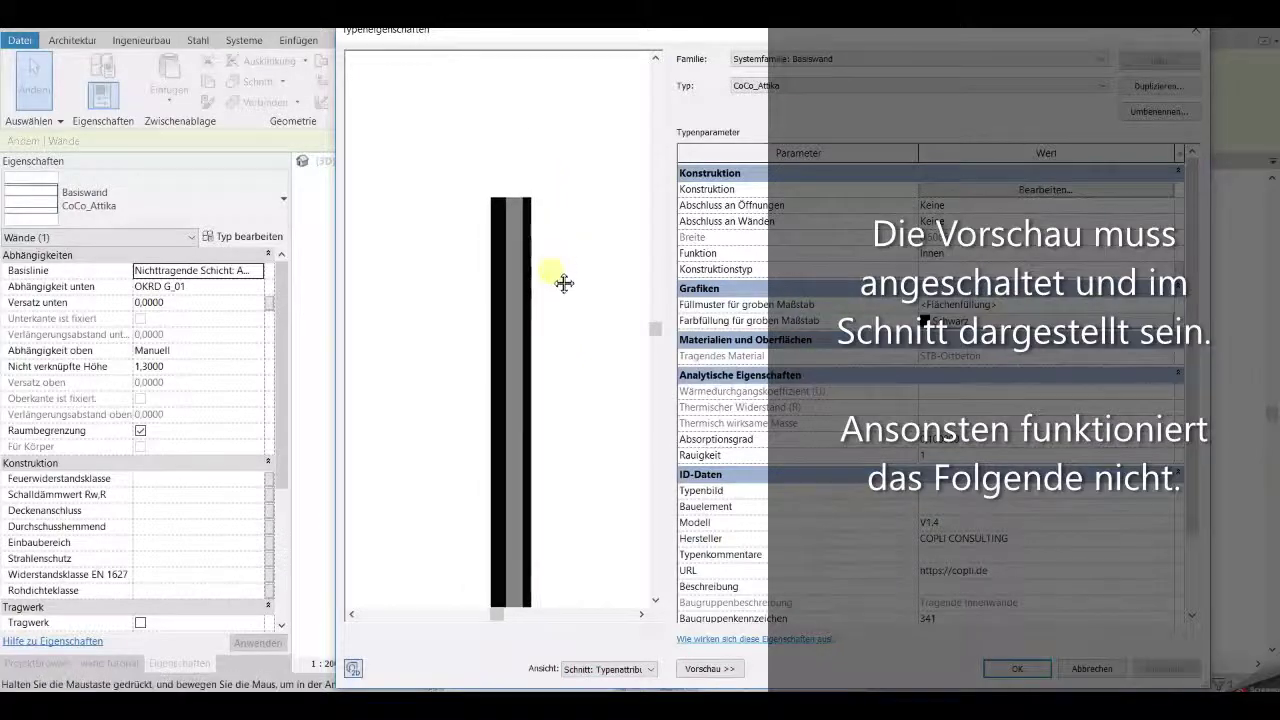
scroll(531, 246, "up", 2)
scroll(531, 280, "up", 2)
scroll(506, 286, "up", 2)
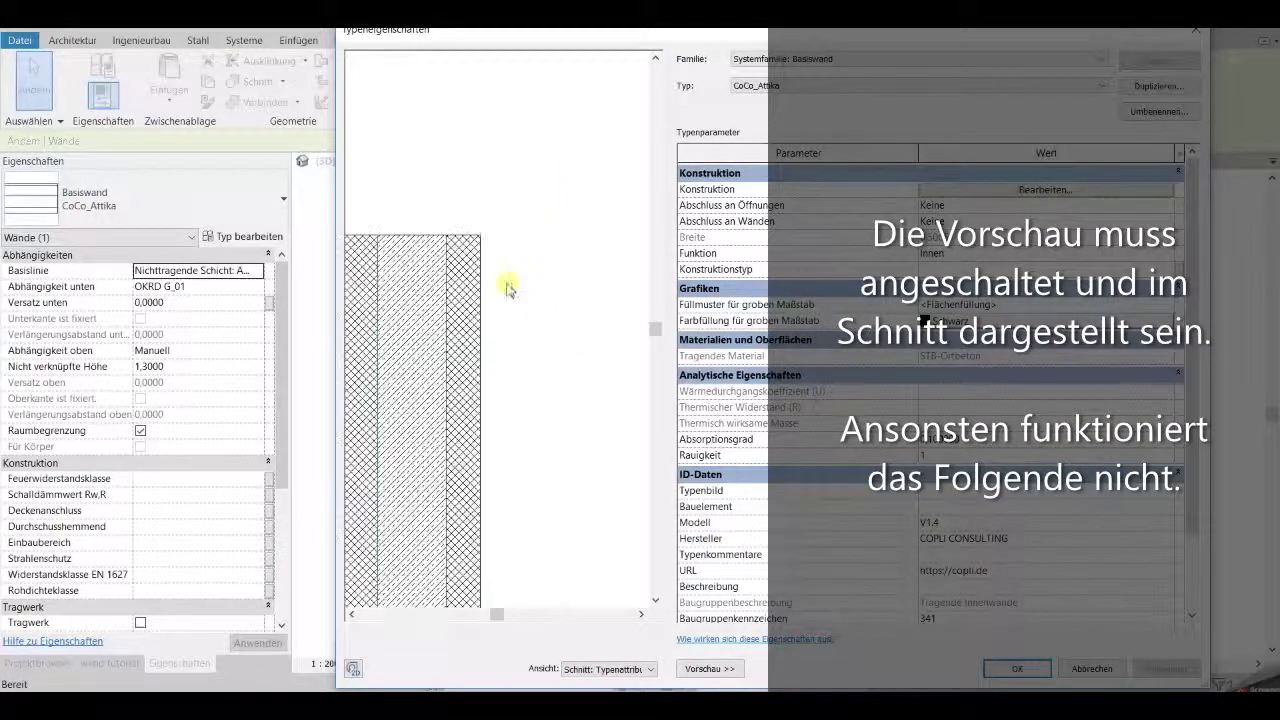
scroll(625, 307, "up", 2)
scroll(563, 289, "up", 2)
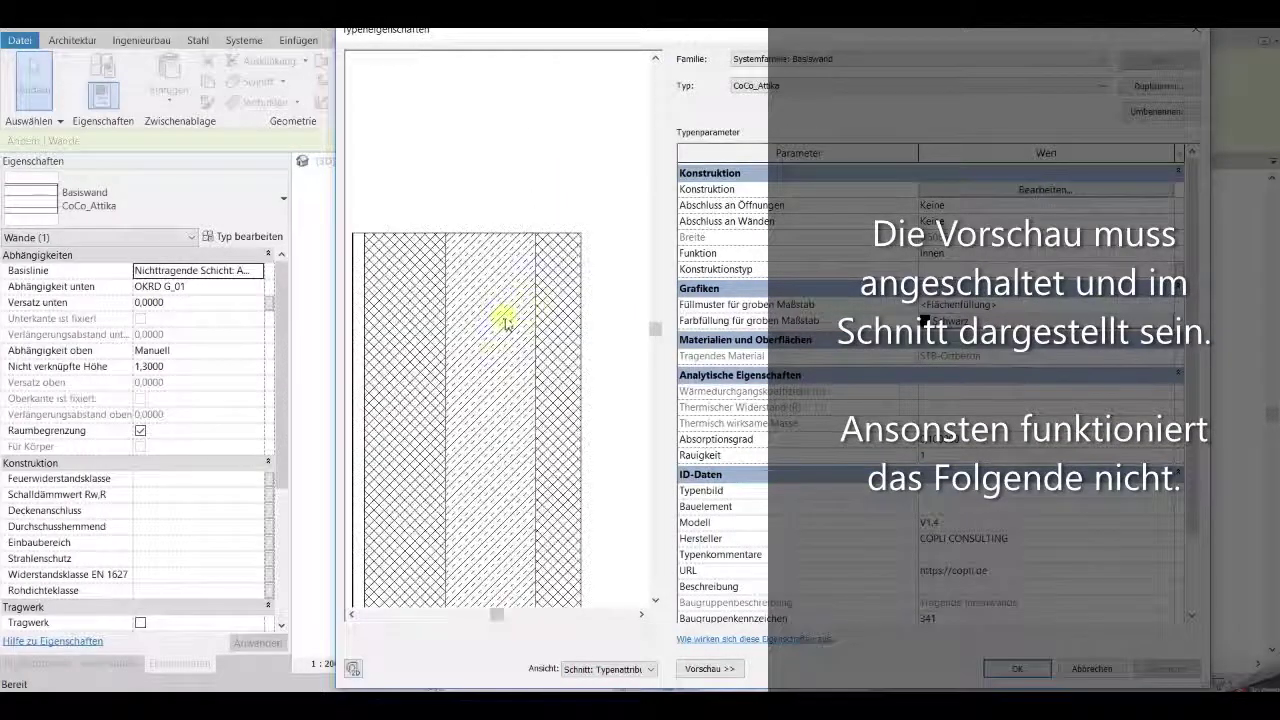
scroll(533, 304, "up", 2)
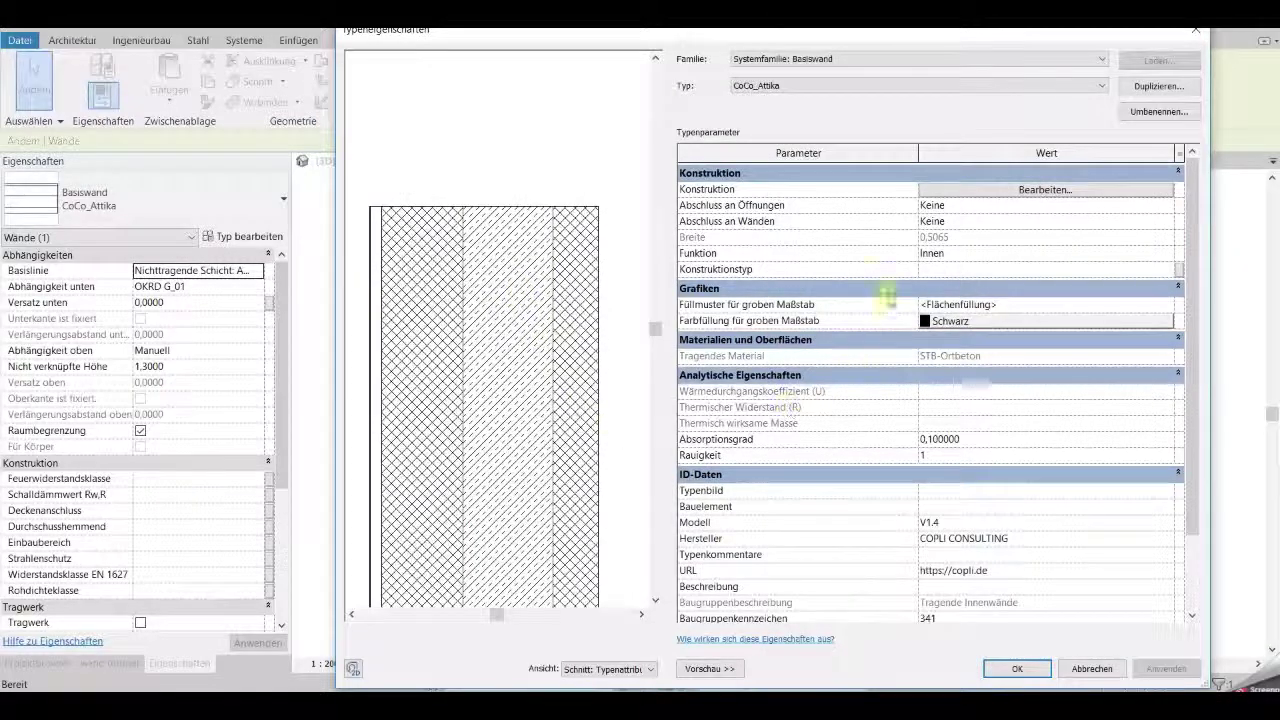
left_click(957, 191)
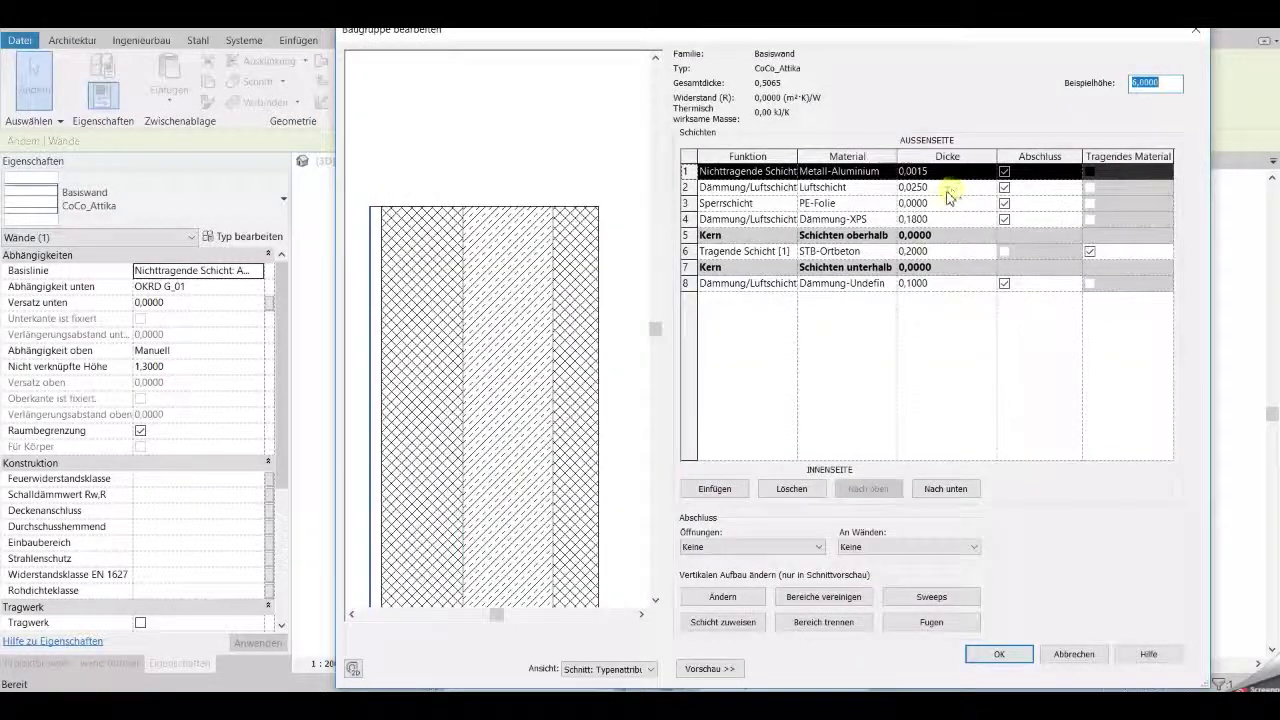
- Add a Standard-profile sweep measured from the wall top (Von: Oben) and confirm both dialogs
left_click(908, 604)
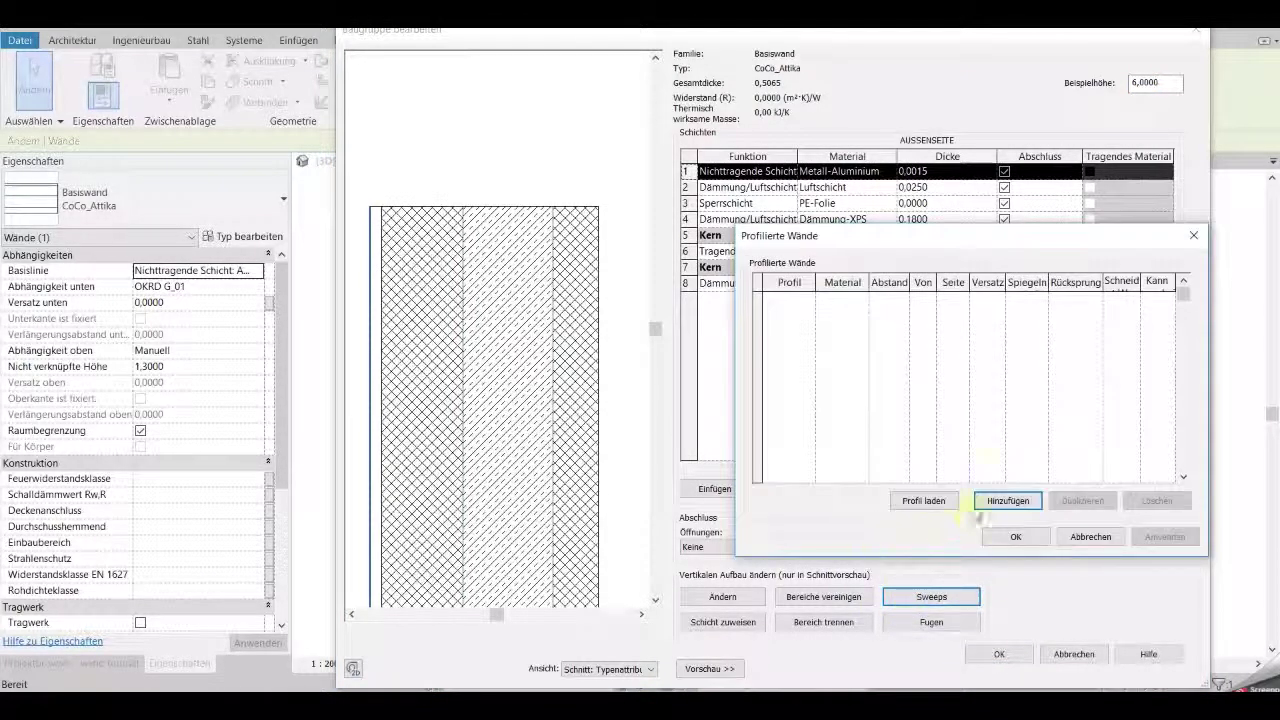
left_click(983, 504)
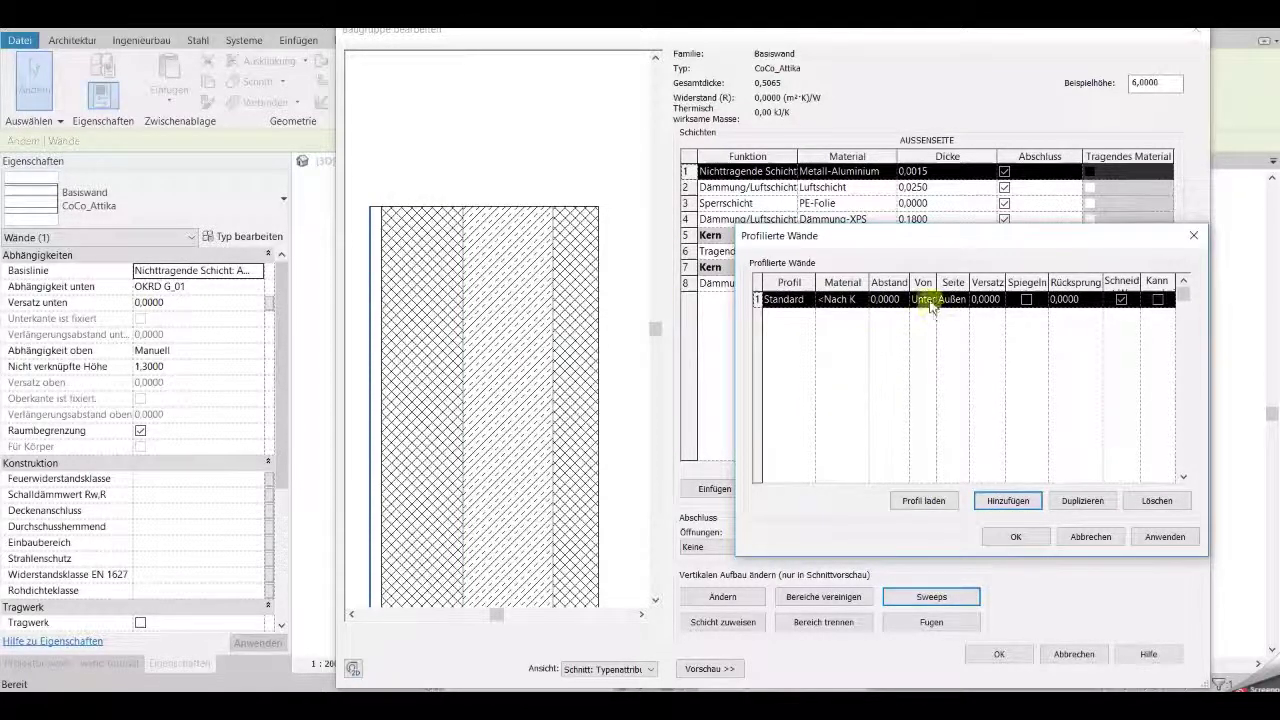
left_click(811, 304)
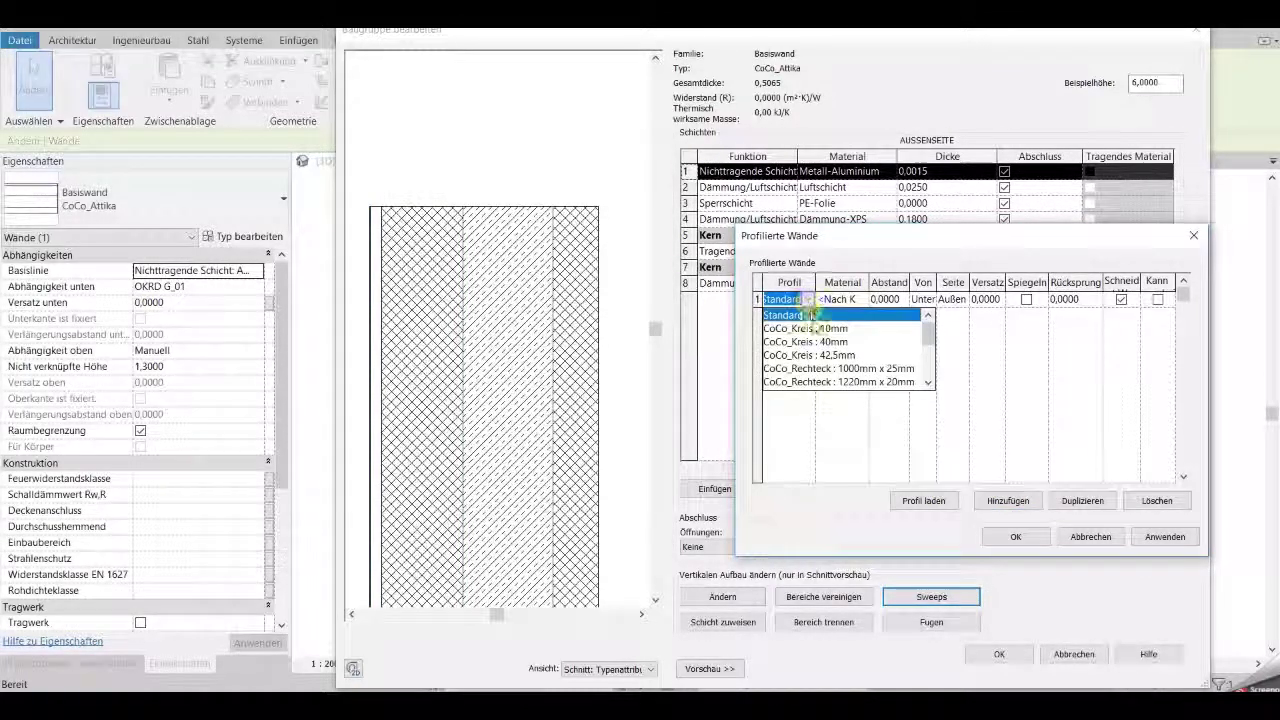
scroll(820, 357, "down", 3)
scroll(825, 362, "down", 2)
scroll(830, 370, "up", 5)
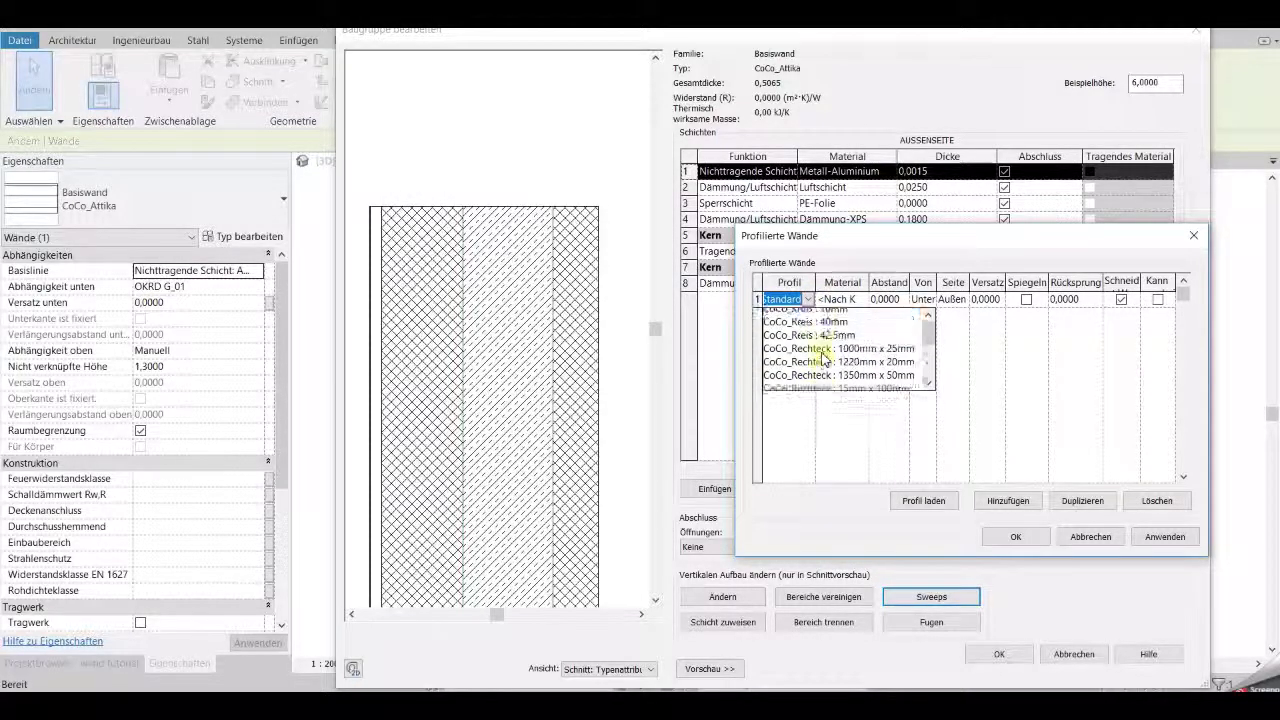
left_click(843, 420)
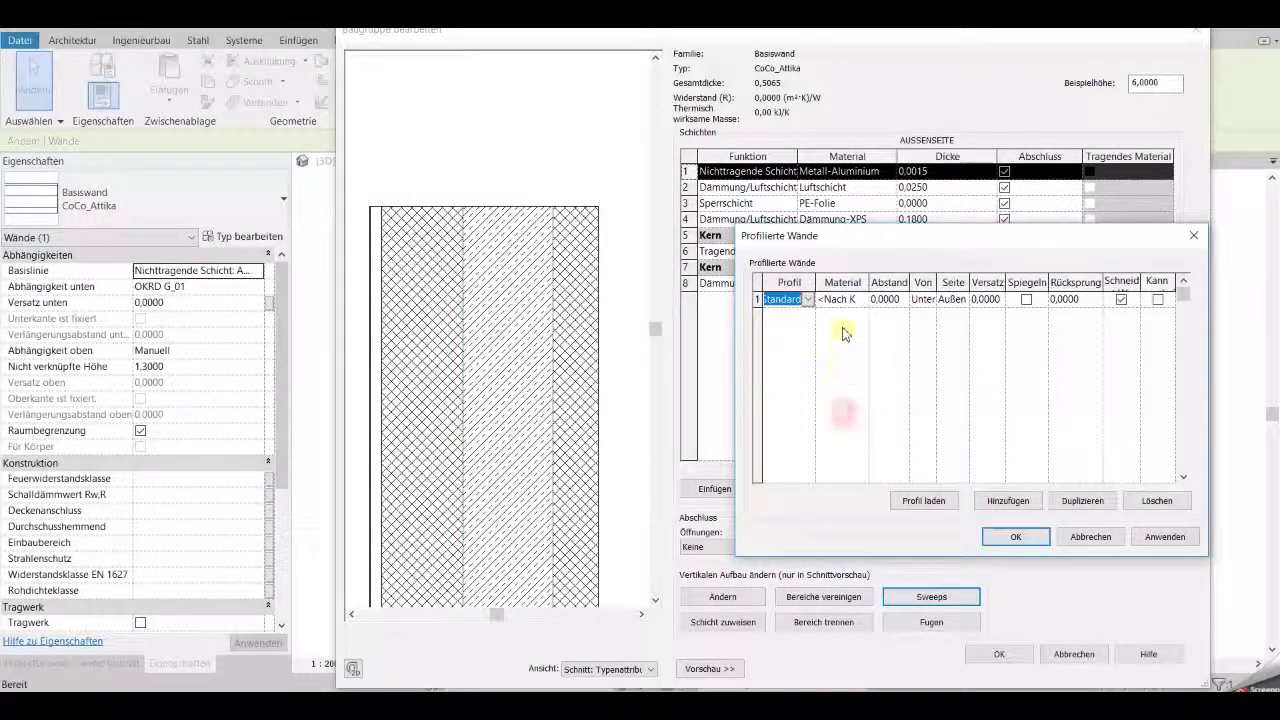
left_click(924, 302)
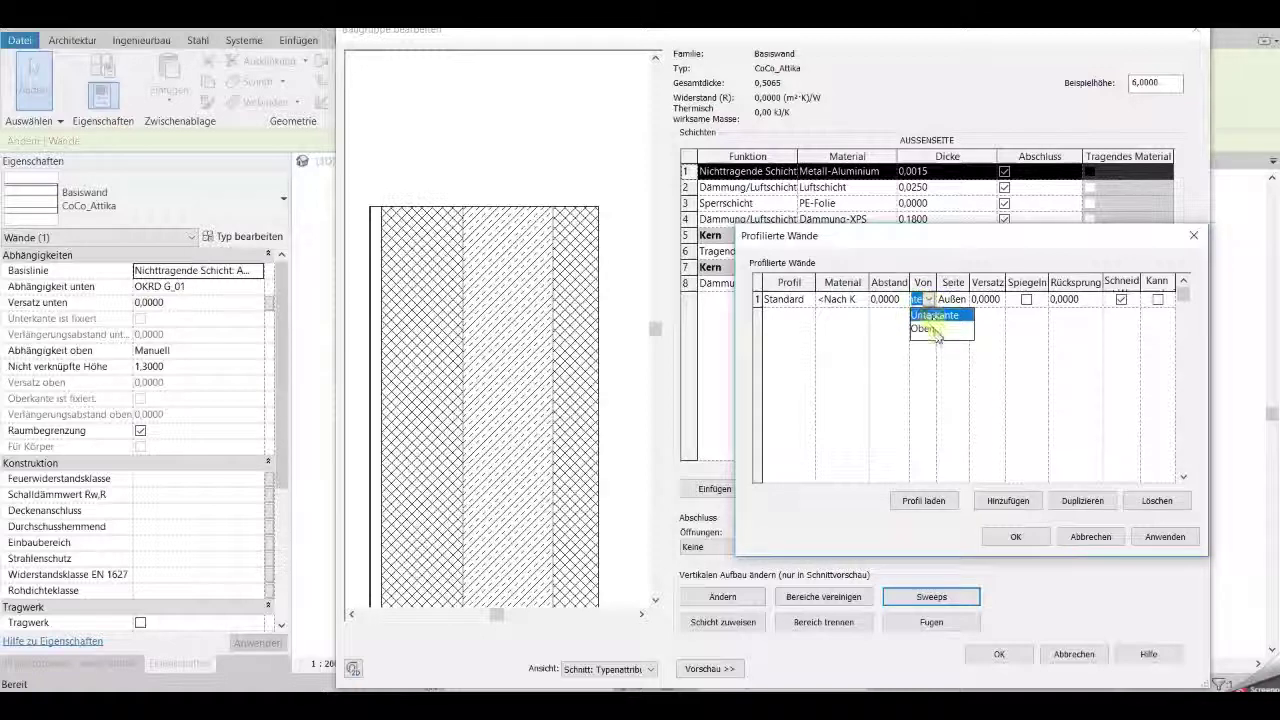
left_click(925, 329)
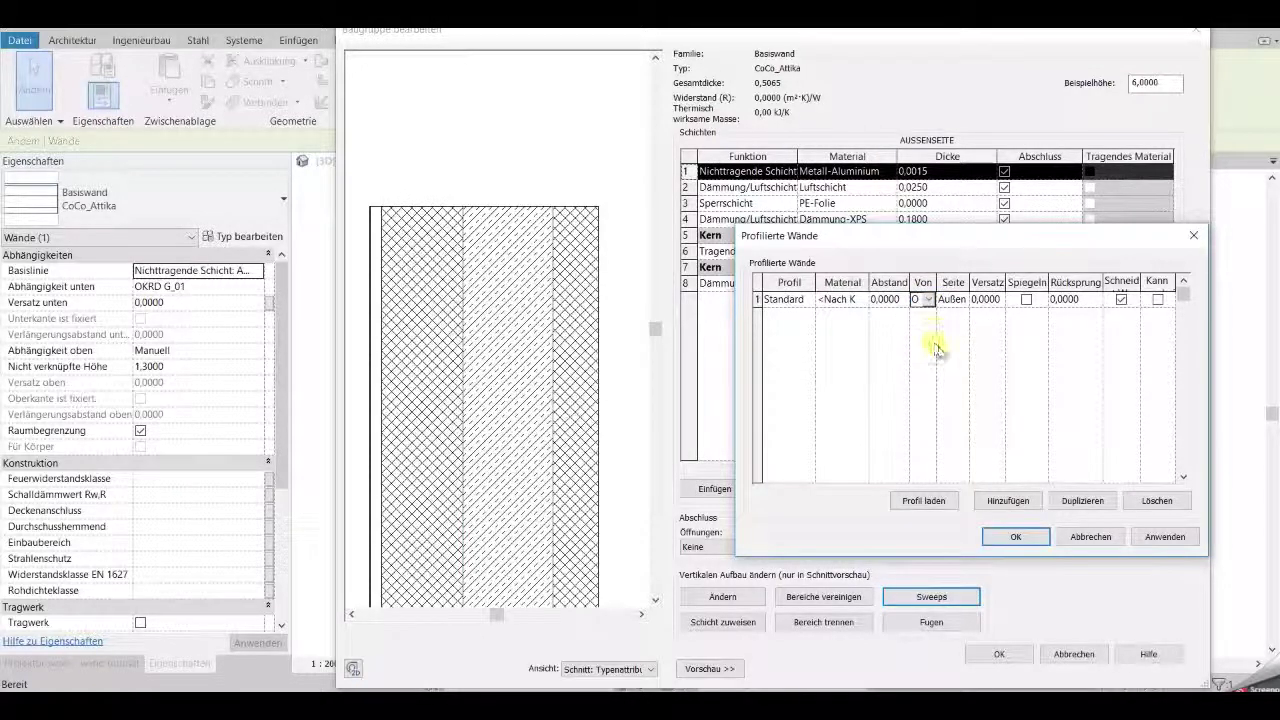
left_click(1150, 537)
left_click(1035, 539)
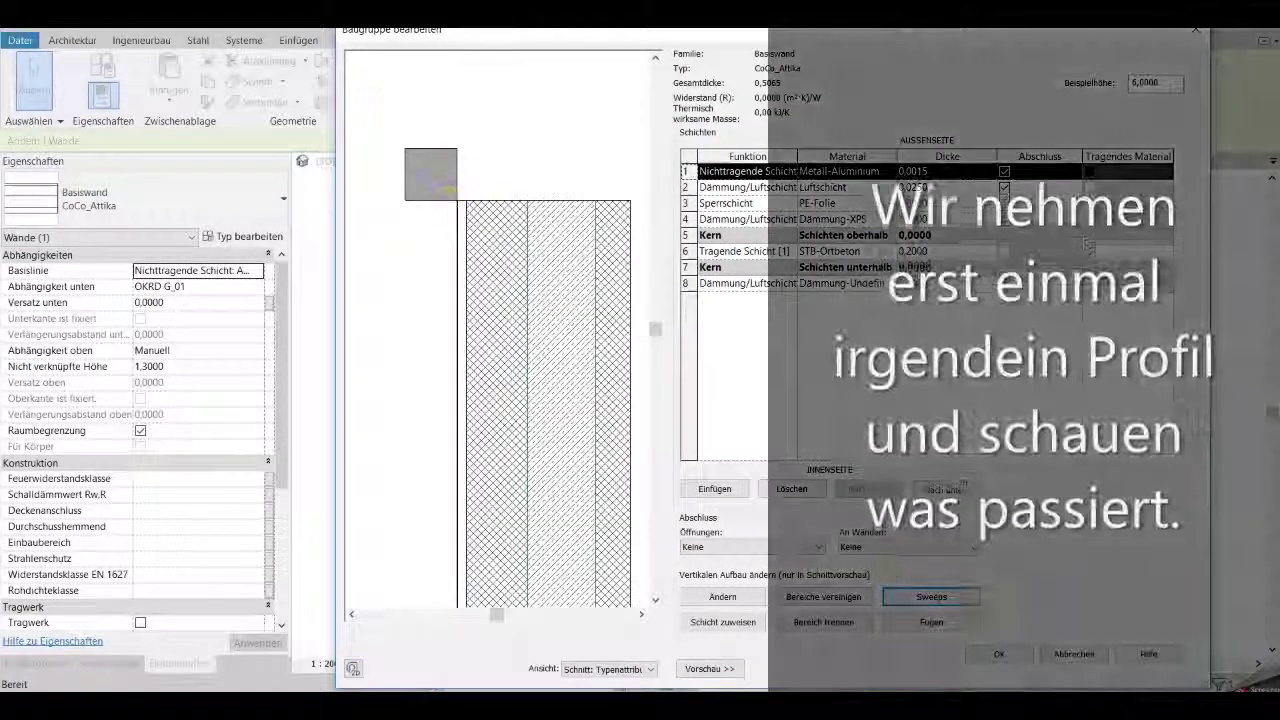
left_click(1020, 654)
- Accept the CoCo_Attika type properties and orbit the 3D view toward the attic wall
left_click(1015, 668)
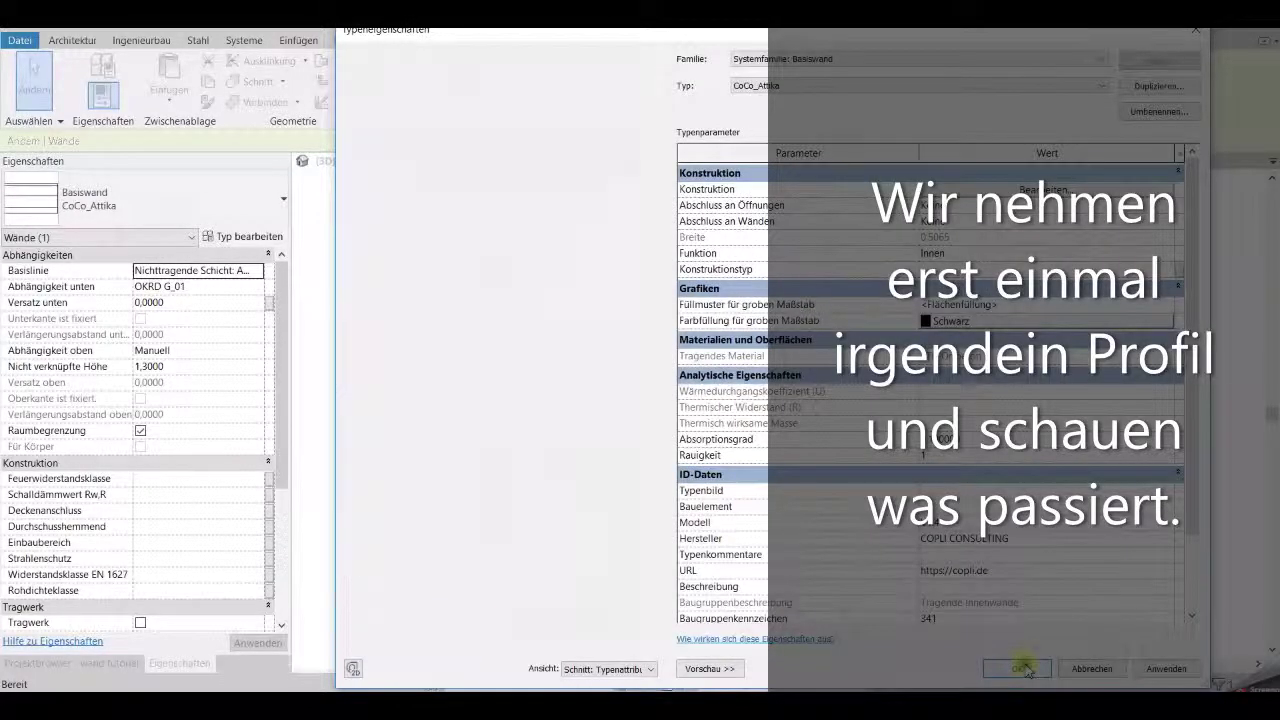
left_click(995, 520)
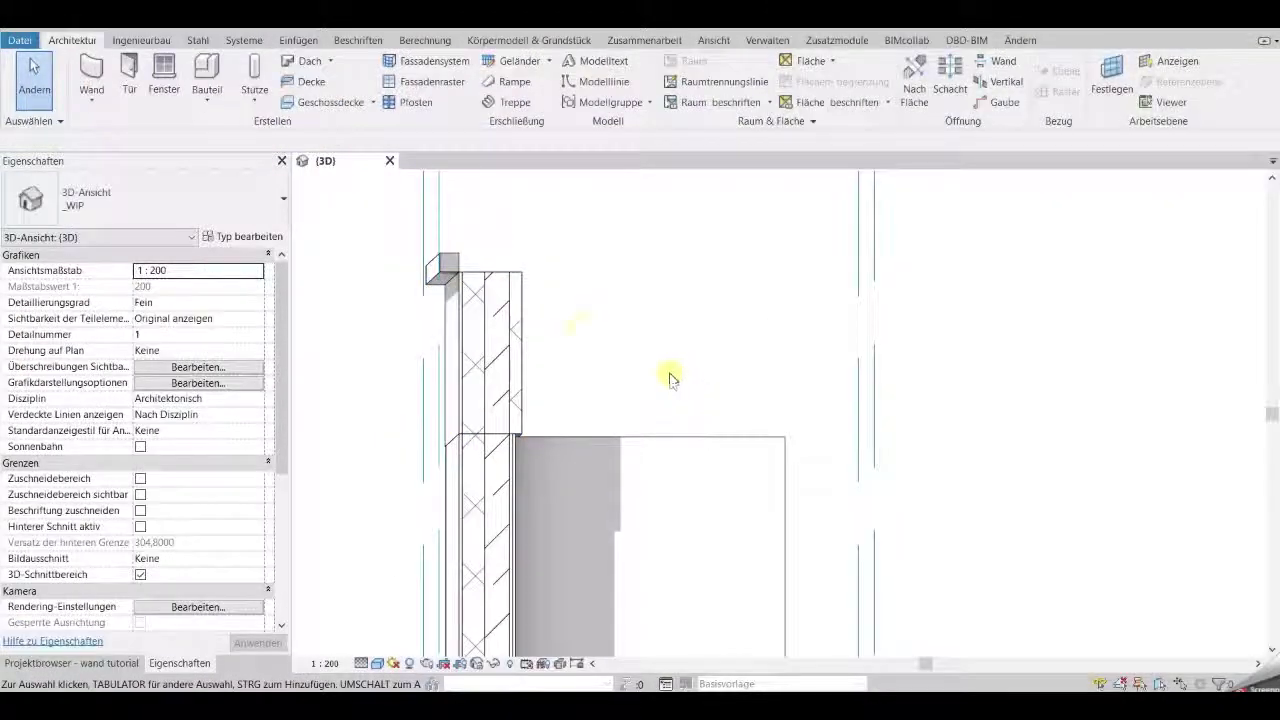
left_click(486, 300)
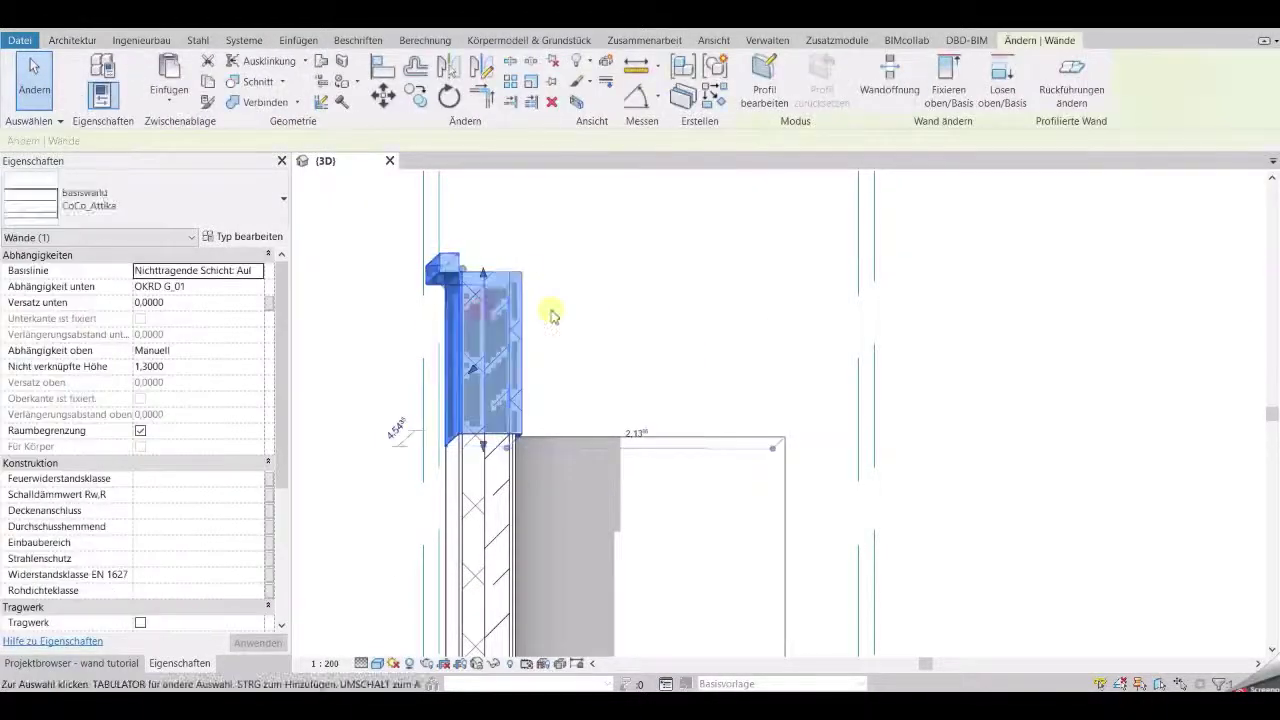
mouse_move(551, 314)
middle_mouse_down("shift")
mouse_move(666, 371)
mouse_move(663, 389)
mouse_move(829, 366)
mouse_move(489, 375)
mouse_move(528, 371)
mouse_move(466, 343)
middle_mouse_up("shift")
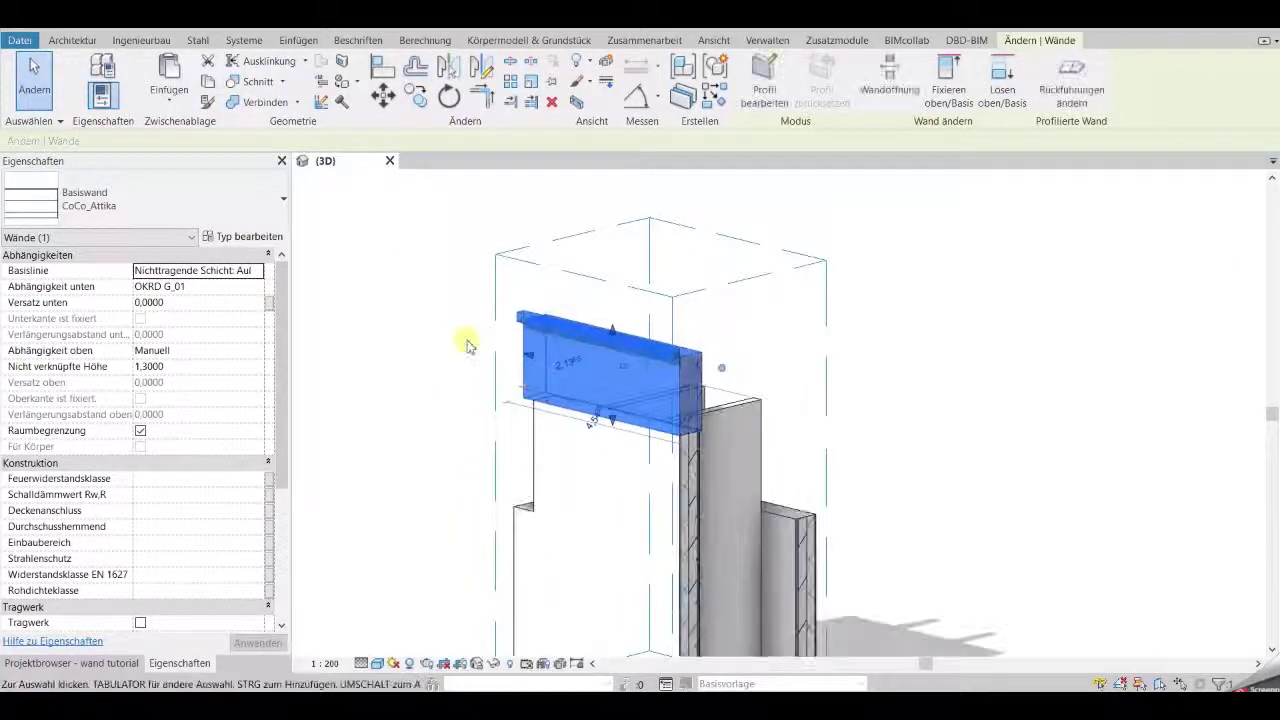
left_click(437, 331)
scroll(571, 386, "up", 5)
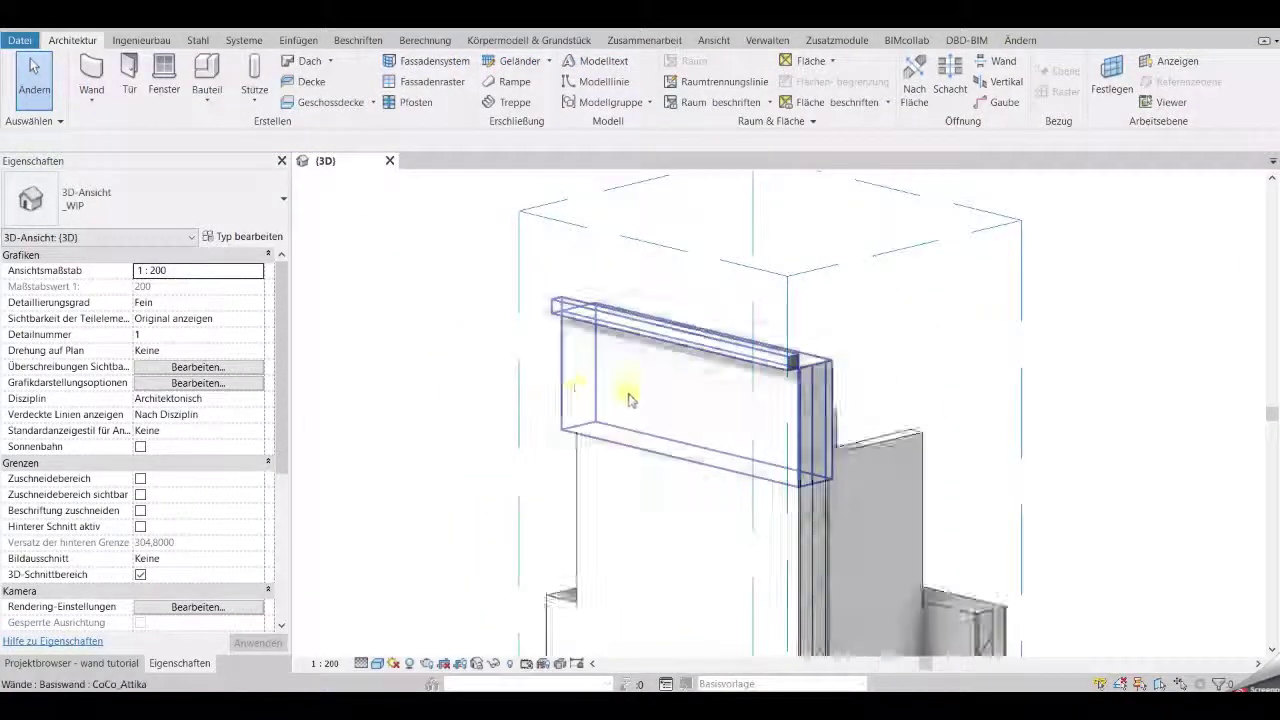
- Raise the attic wall by dragging its top shape handle upward
left_click(757, 386)
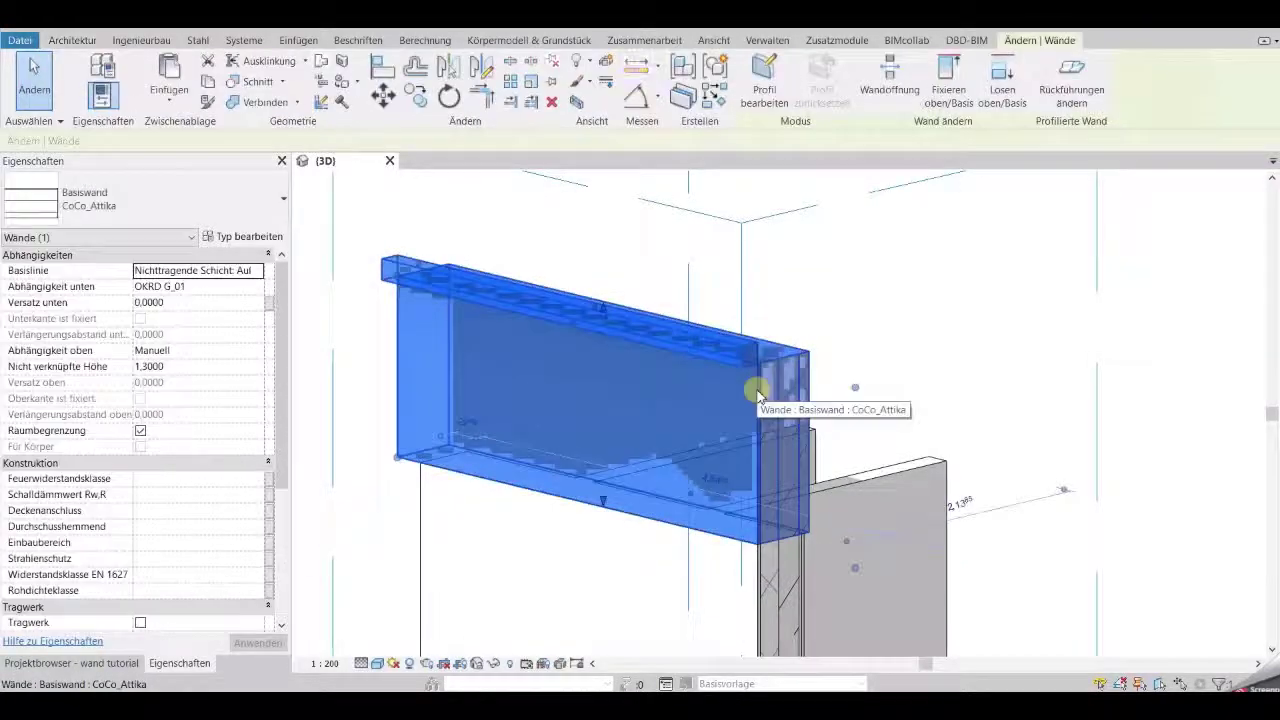
scroll(686, 386, "down", 3)
scroll(686, 386, "down", 1)
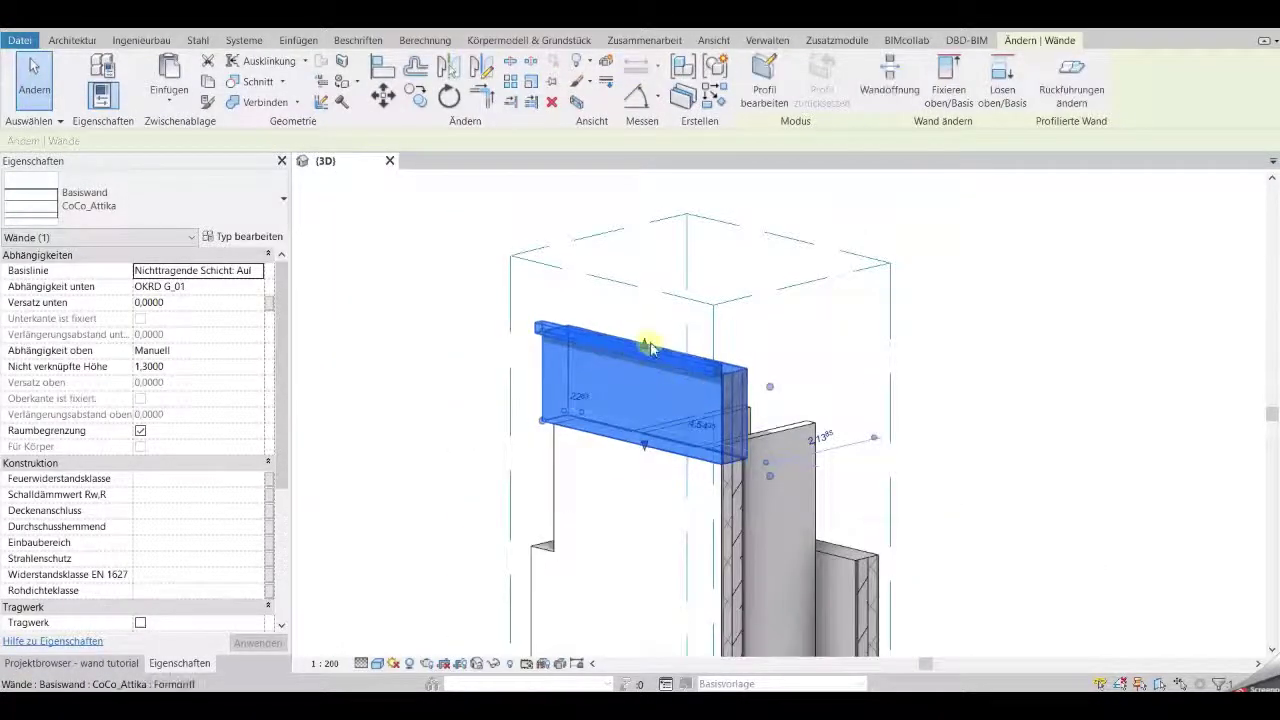
mouse_move(646, 352)
left_mouse_down()
mouse_move(646, 323)
mouse_move(646, 349)
left_mouse_up()
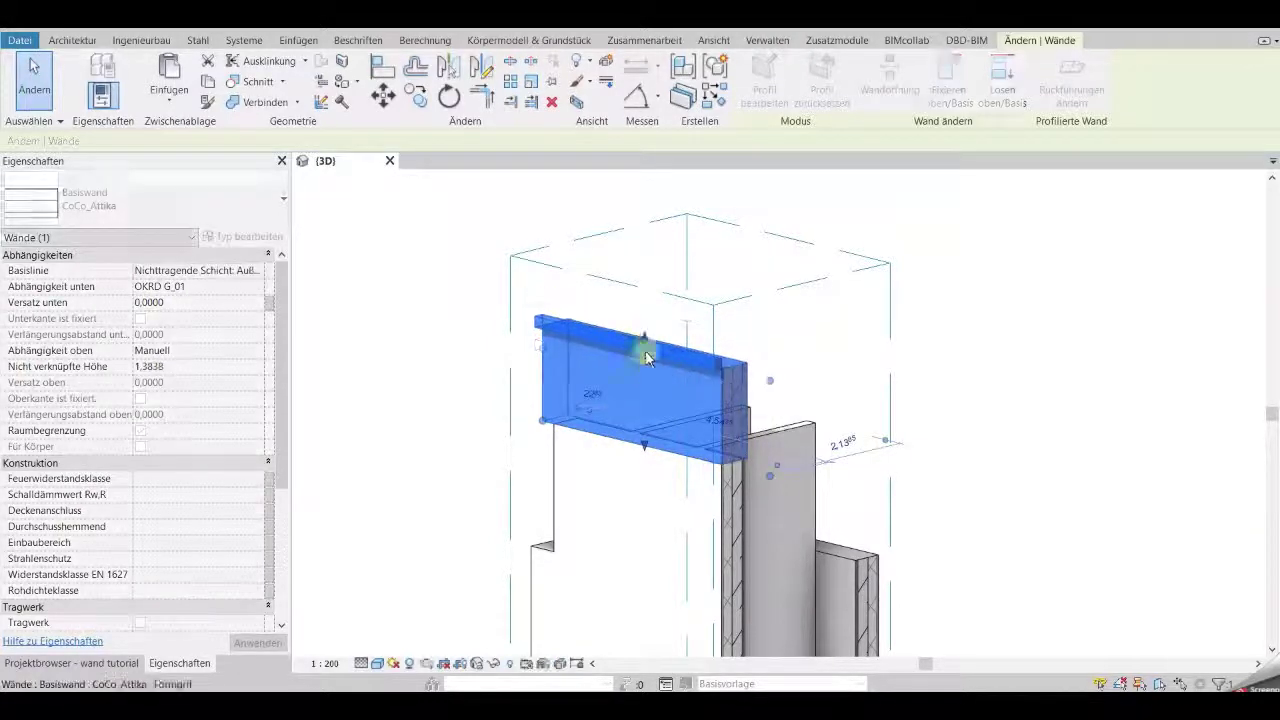
key("r")
key("s")
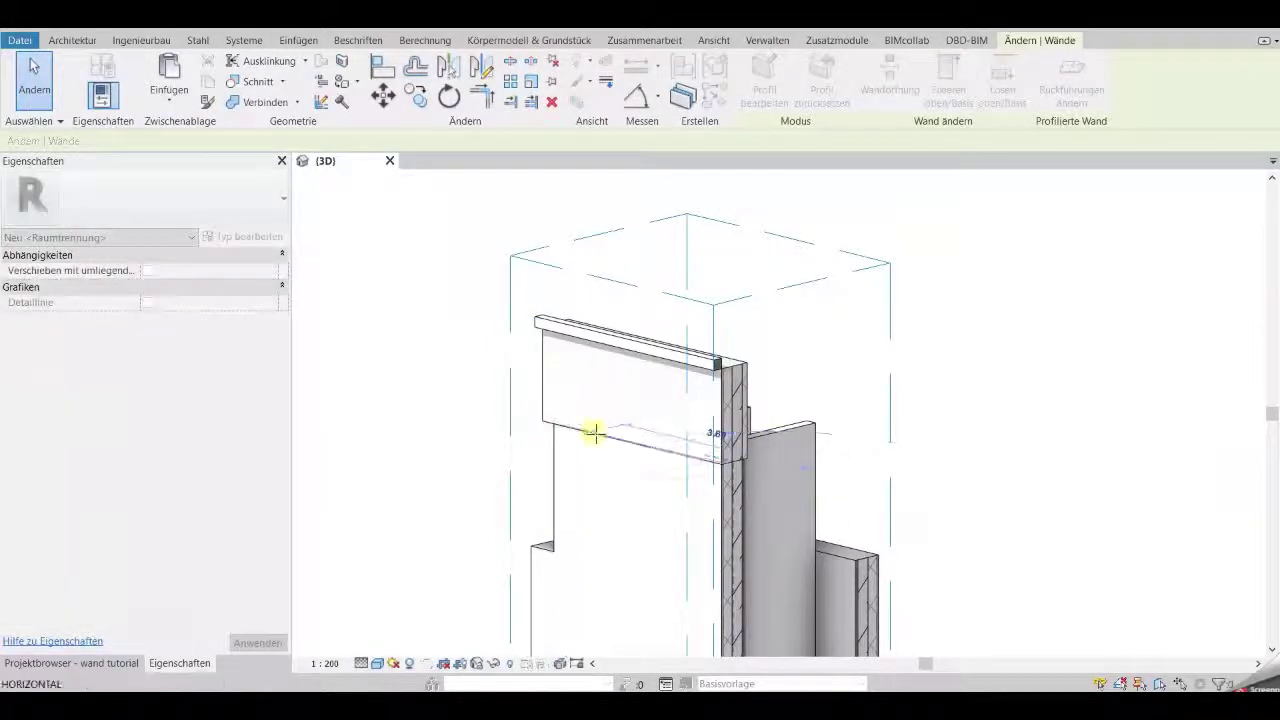
key("Escape")
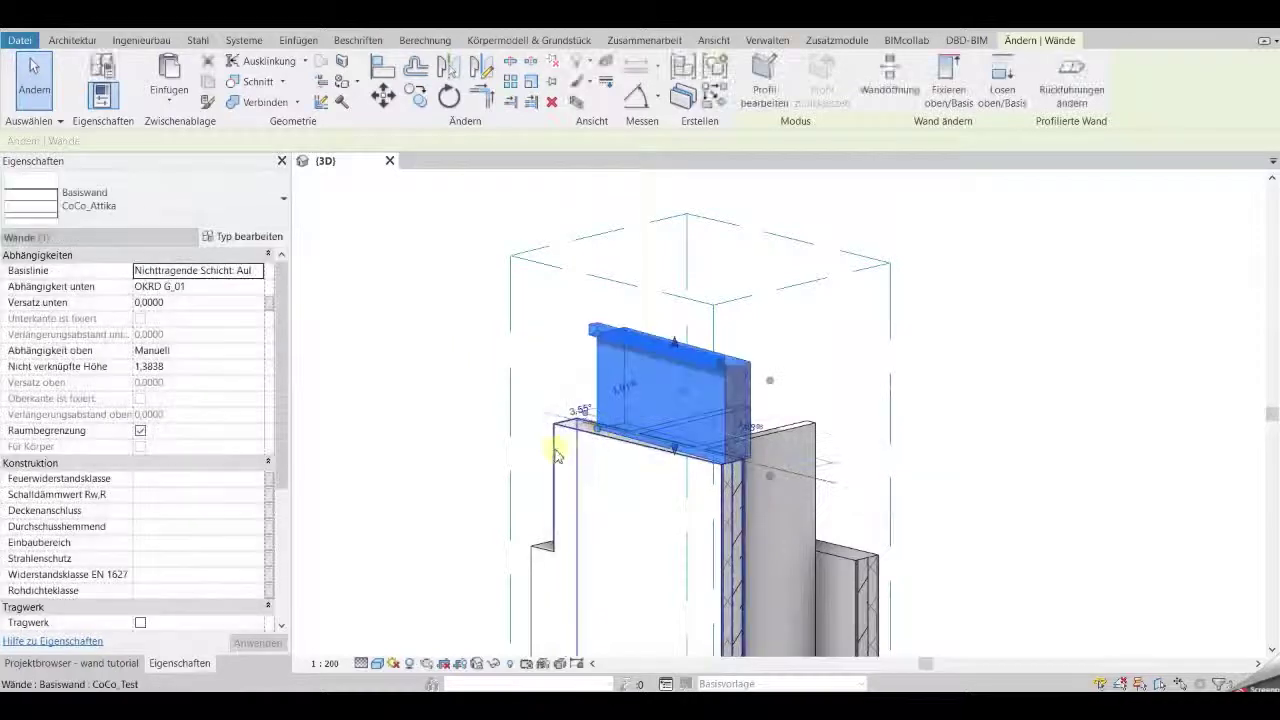
- Lengthen the upper attic wall by dragging its end grip further left
left_click(449, 422)
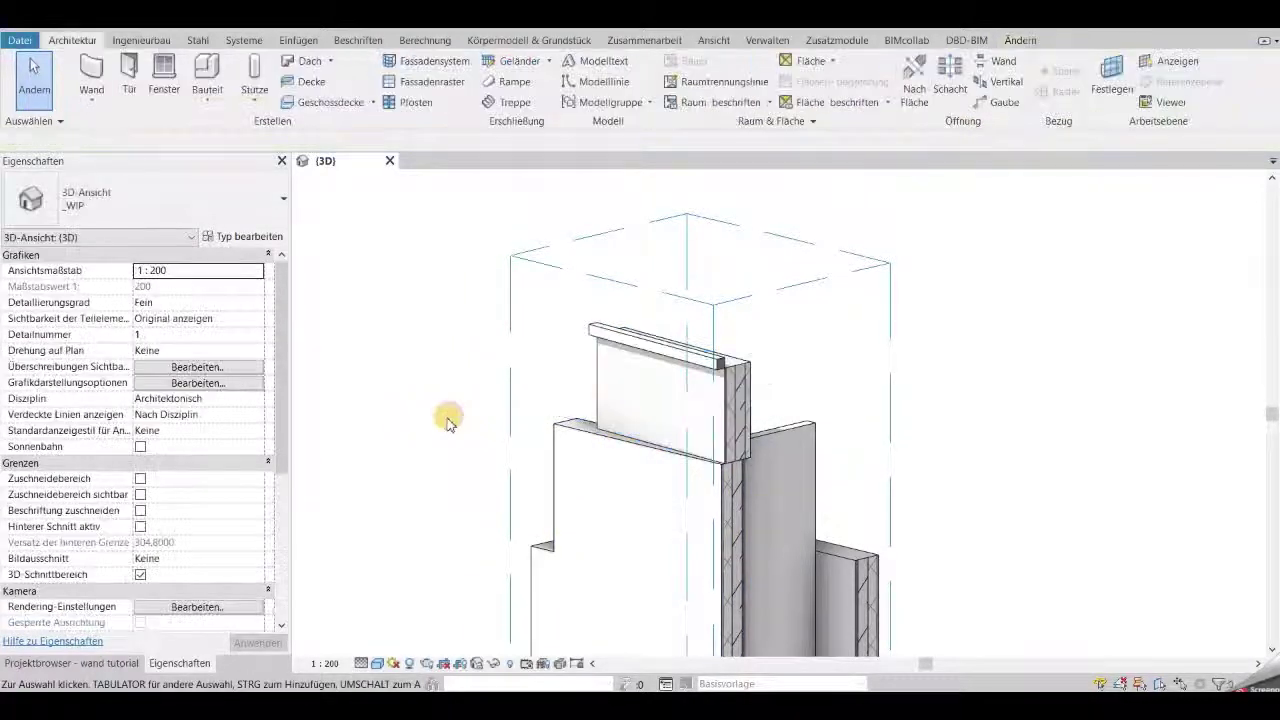
middle_click_drag(606, 409, 606, 389, "shift")
left_click(608, 405)
left_click_drag(593, 438, 549, 434)
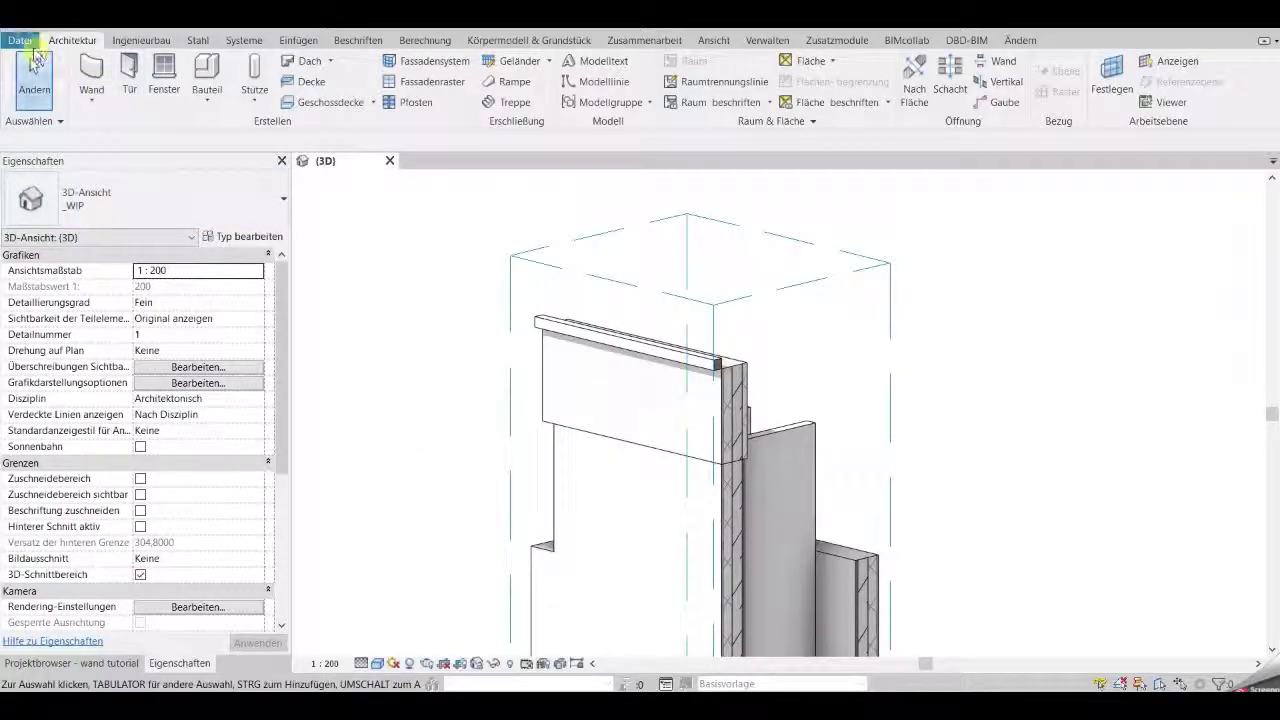
- Start a new family through Datei > Neu > Familie using the Profil Sweep.rft template
left_click(24, 41)
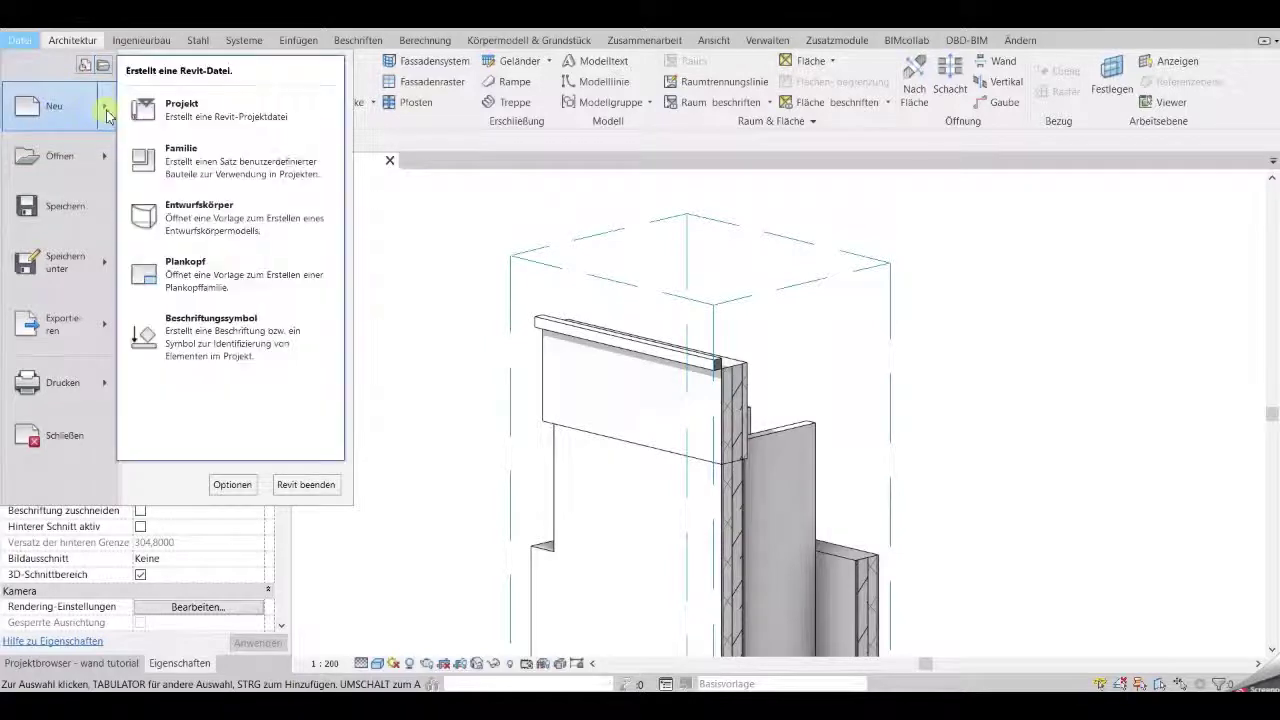
mouse_move(58, 106)
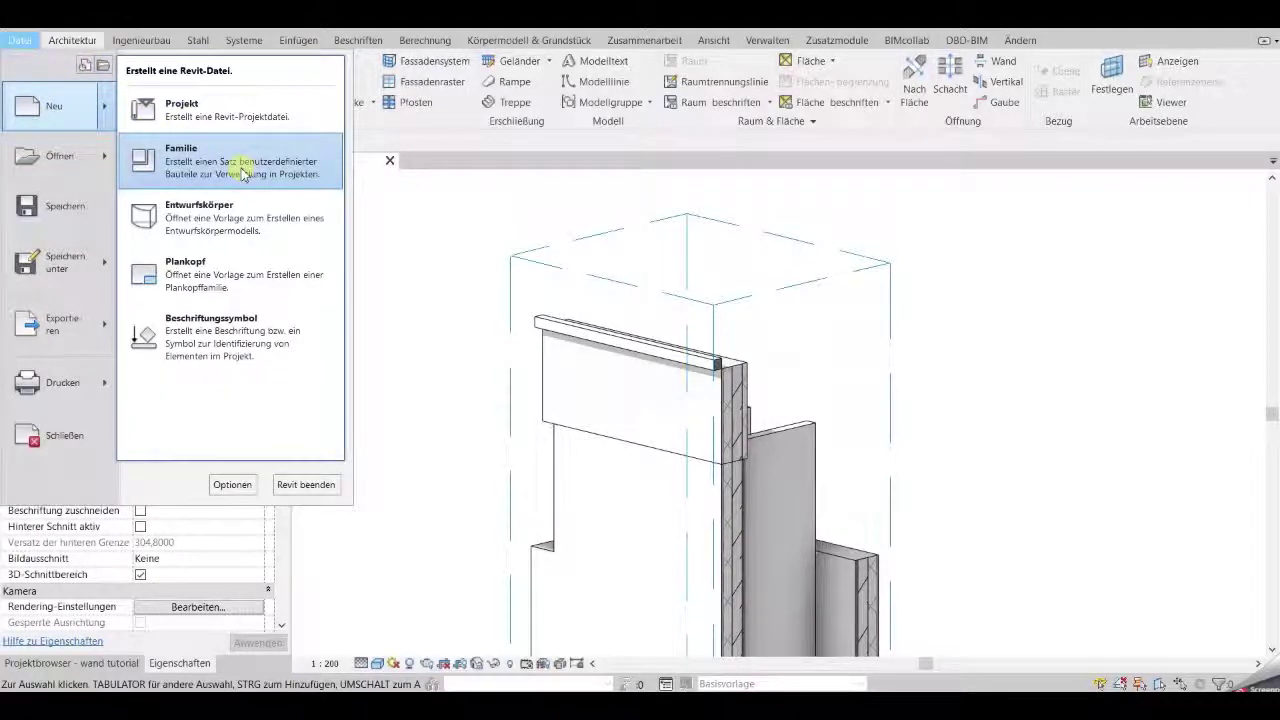
left_click(243, 172)
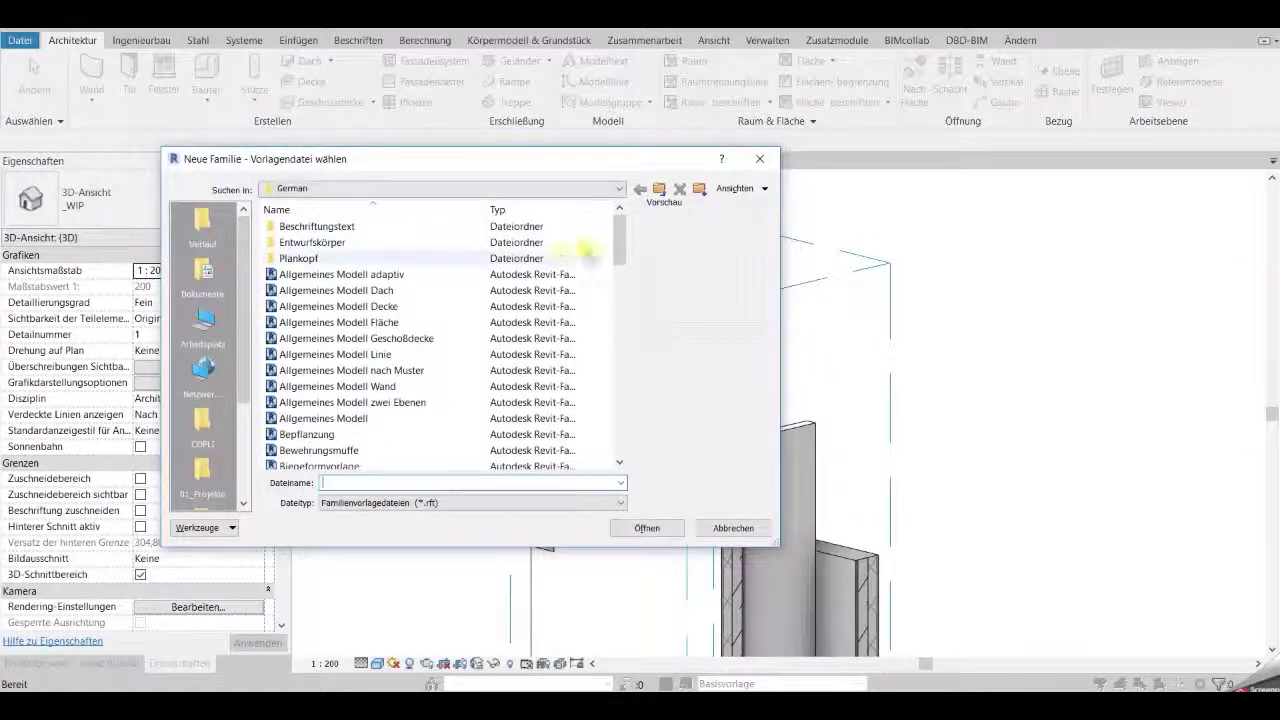
left_click_drag(616, 235, 600, 398)
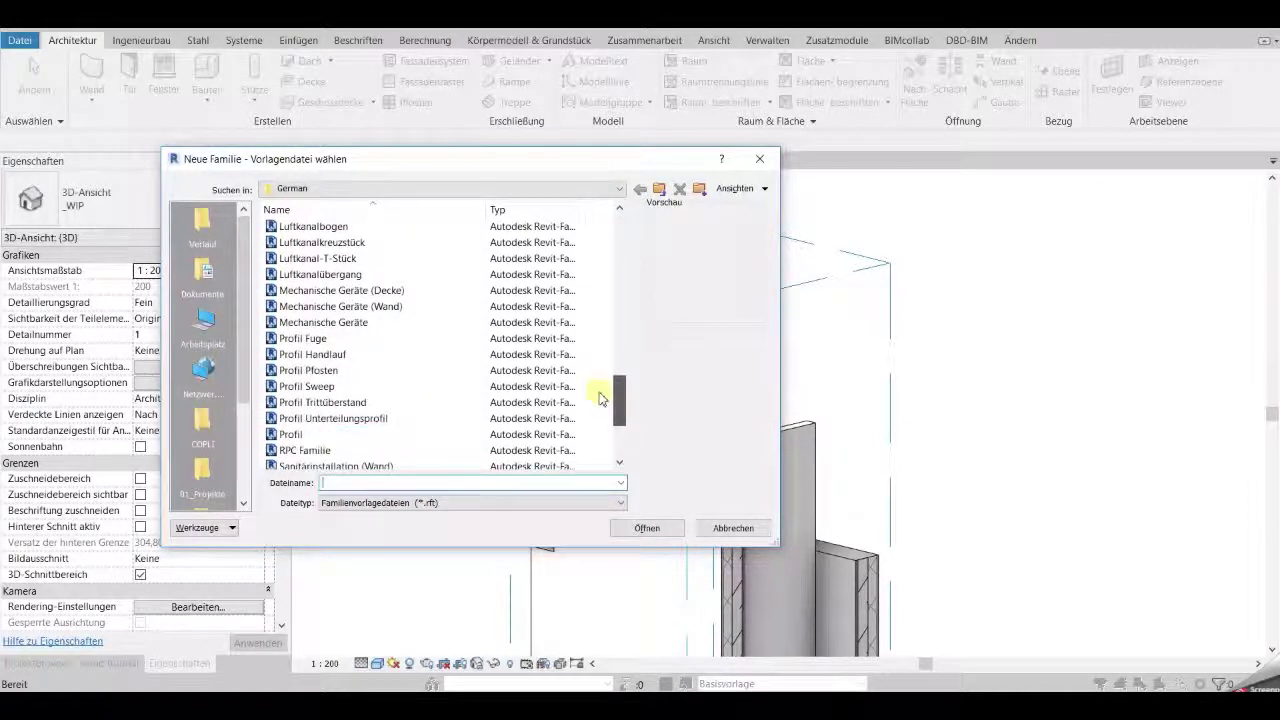
left_click(368, 386)
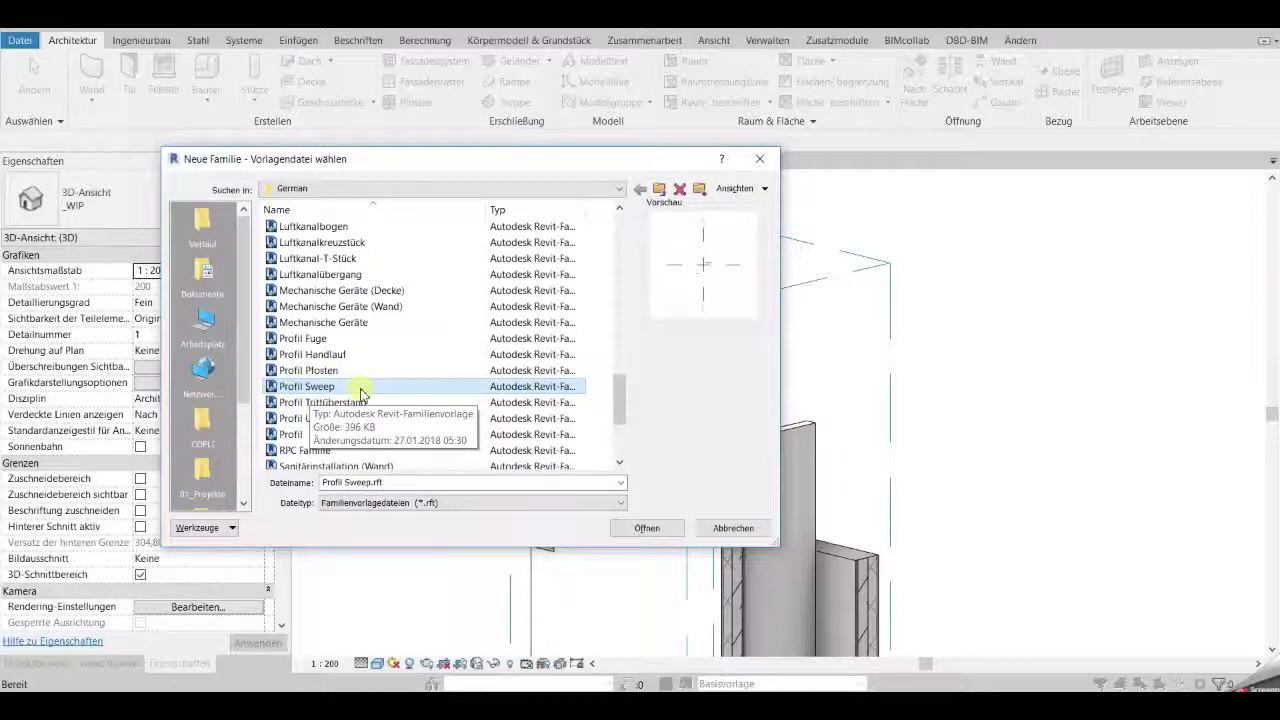
double_click(361, 388)
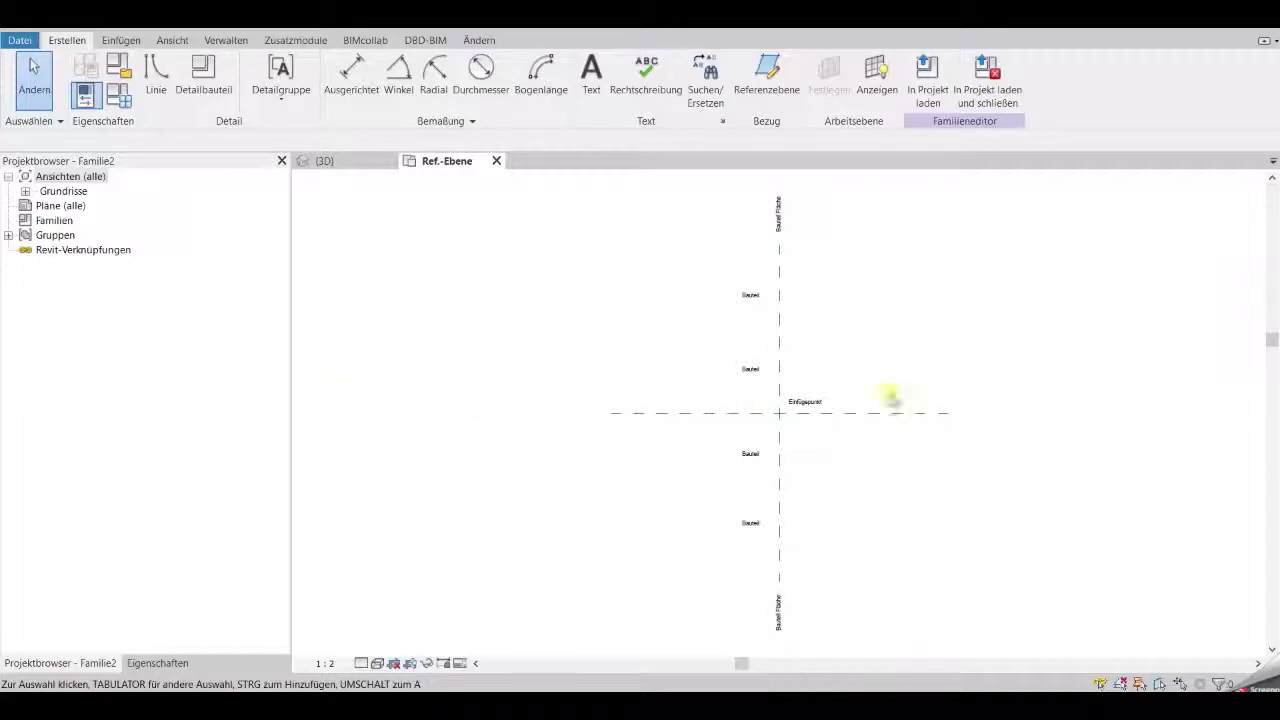
- Draw a three-sided inscribed polygon triangle, tip up, centred on the reference-plane intersection
scroll(890, 398, "up", 2)
scroll(814, 394, "up", 3)
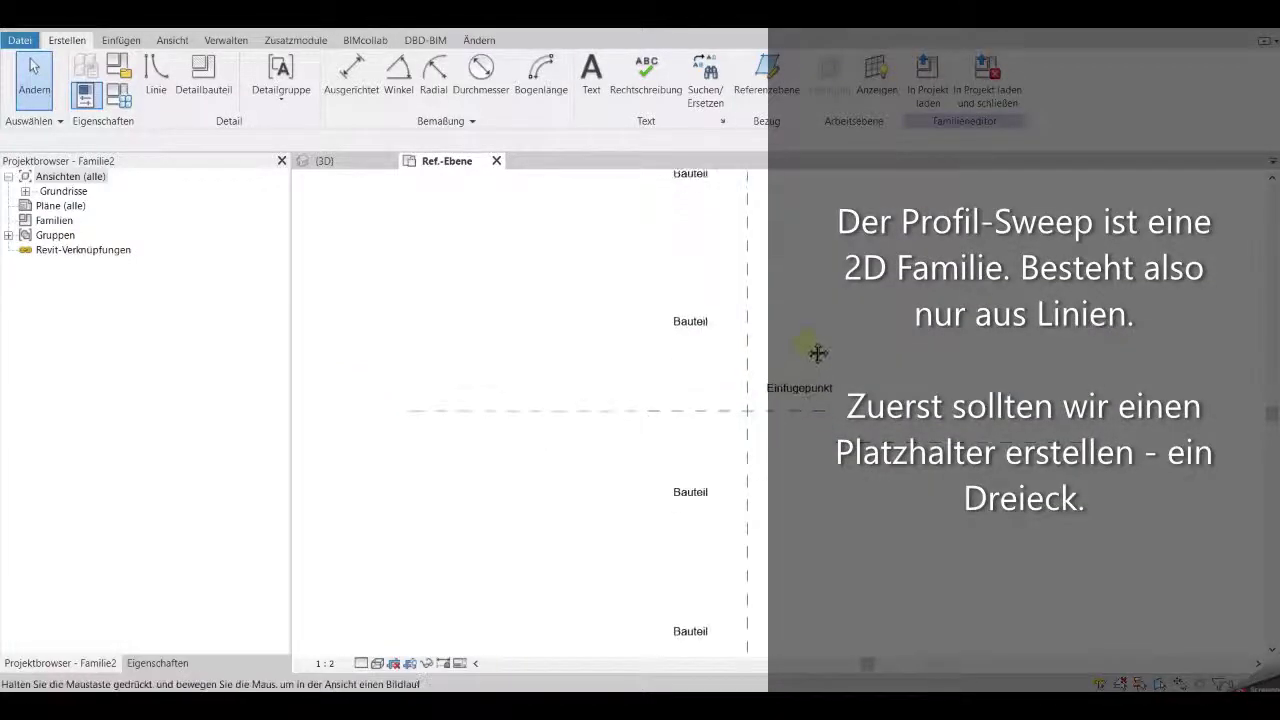
middle_click_drag(817, 352, 808, 345)
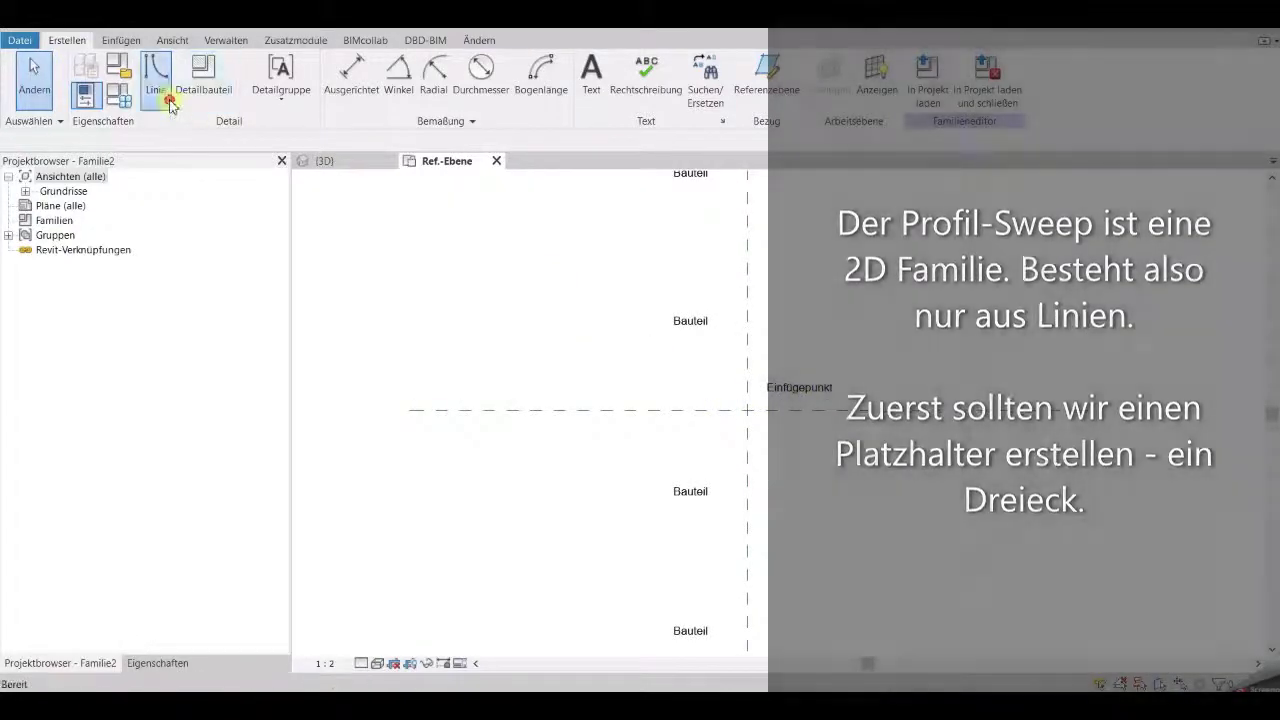
left_click(156, 80)
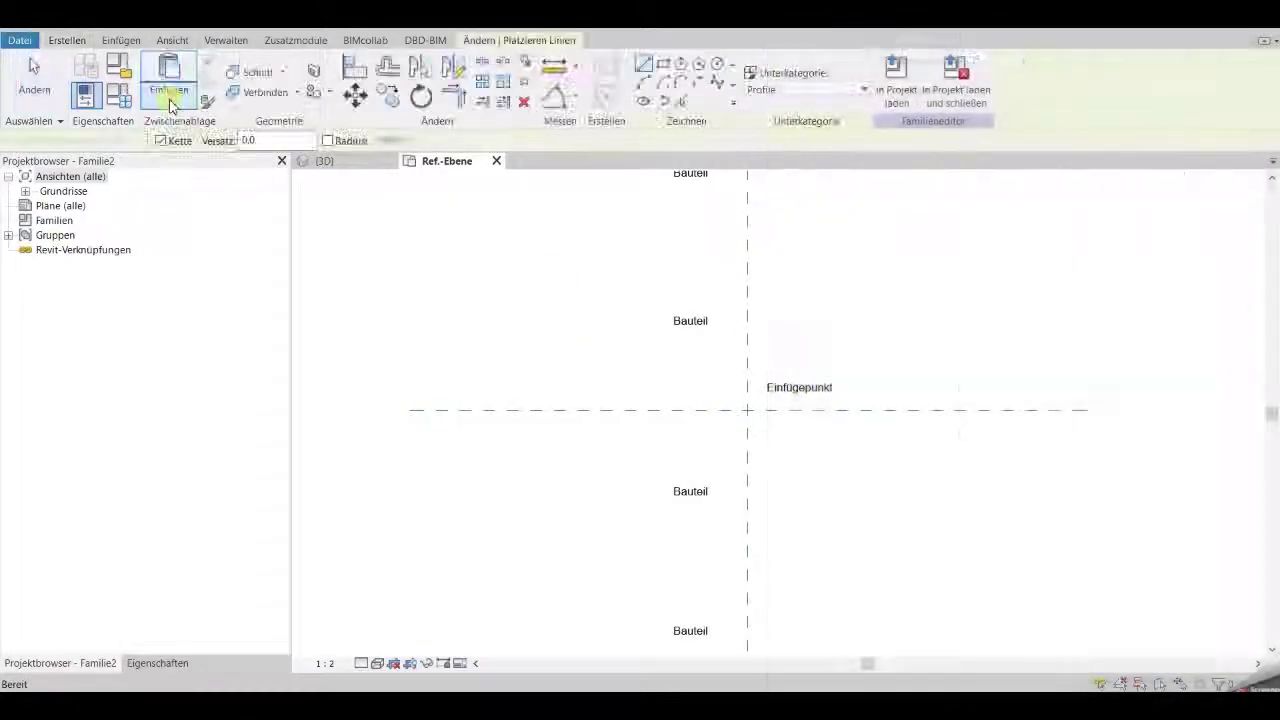
left_click(678, 66)
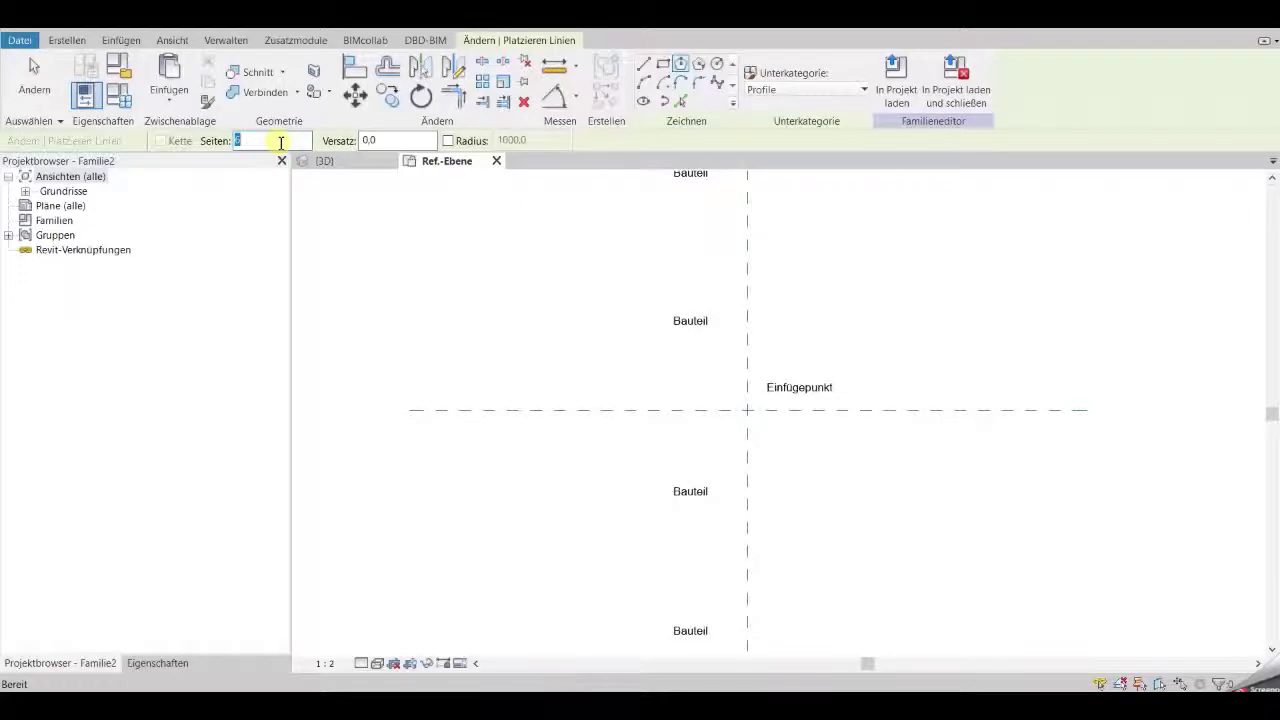
left_click(746, 407)
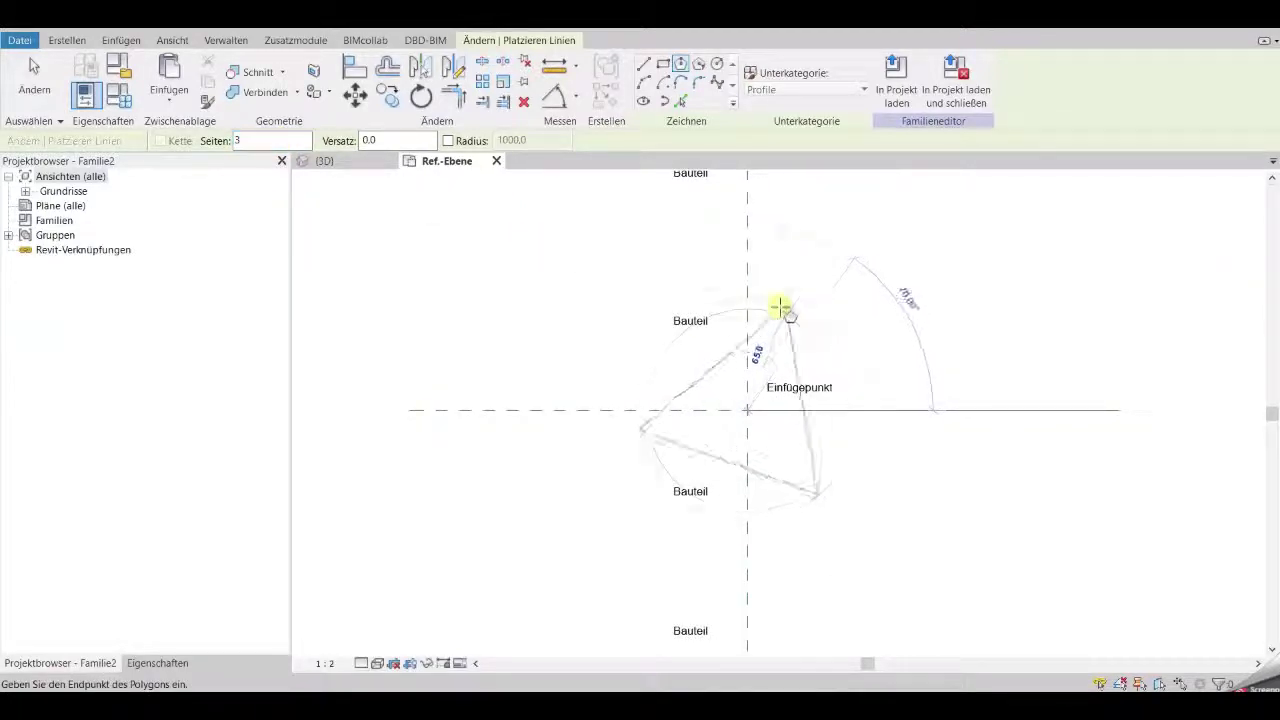
left_click(748, 274)
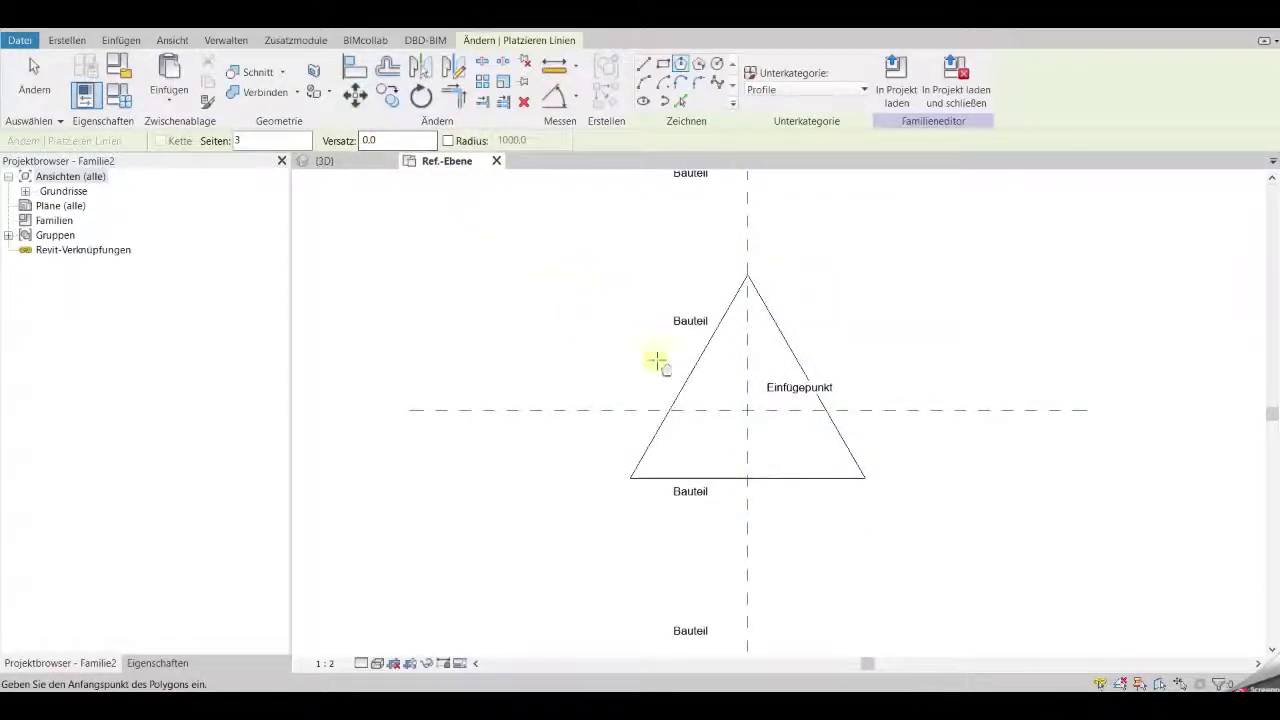
key("Escape")
- Move the triangle so its bottom-left corner sits on the insertion point
left_click(690, 381)
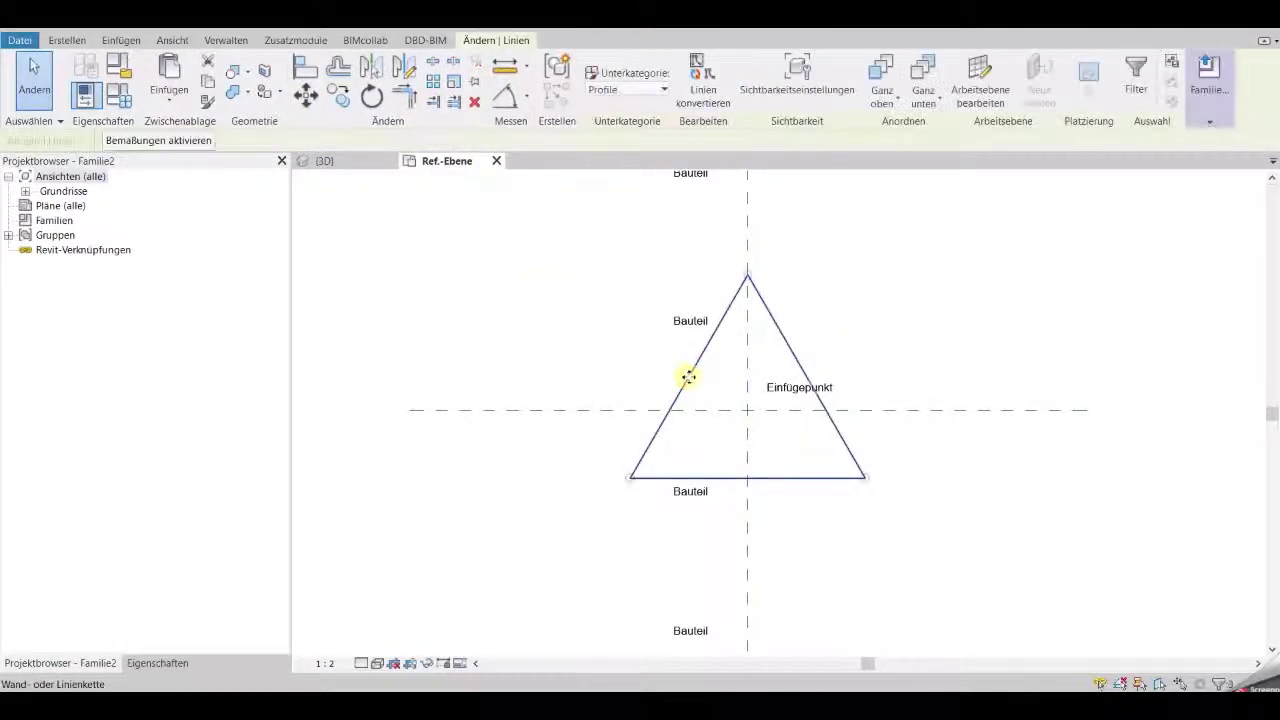
left_click(630, 478)
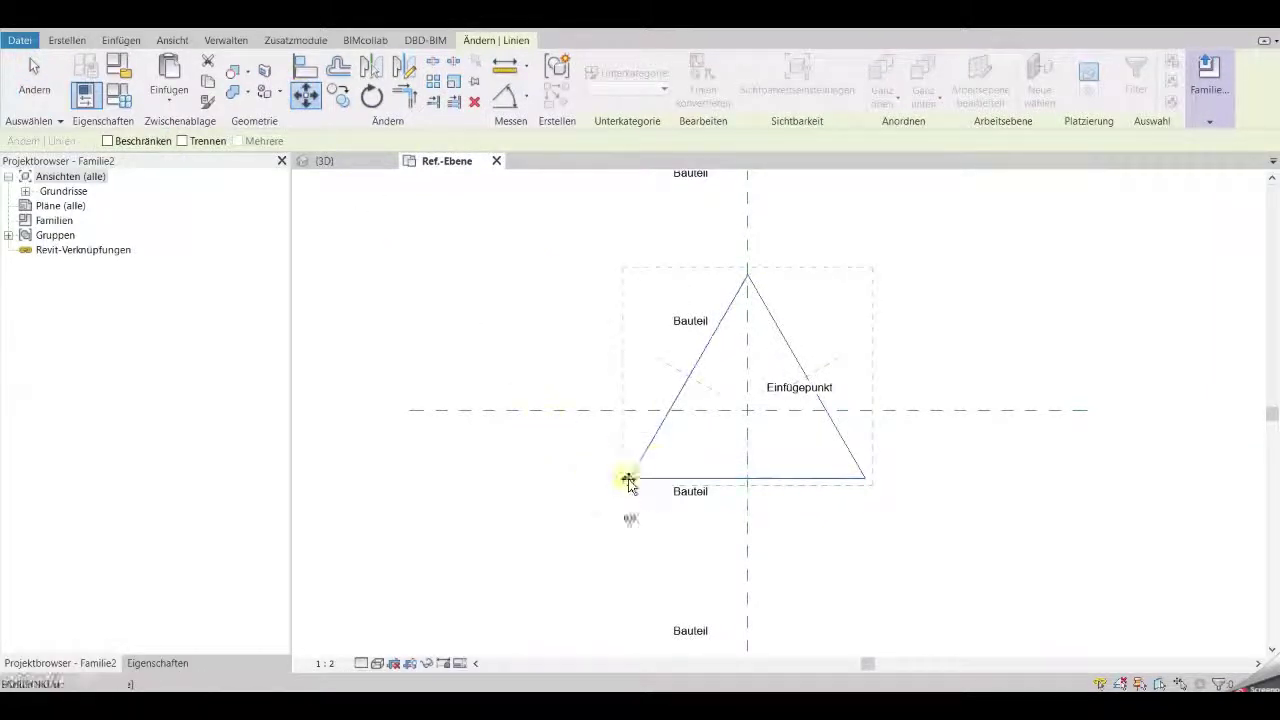
left_click(753, 421)
key("Escape")
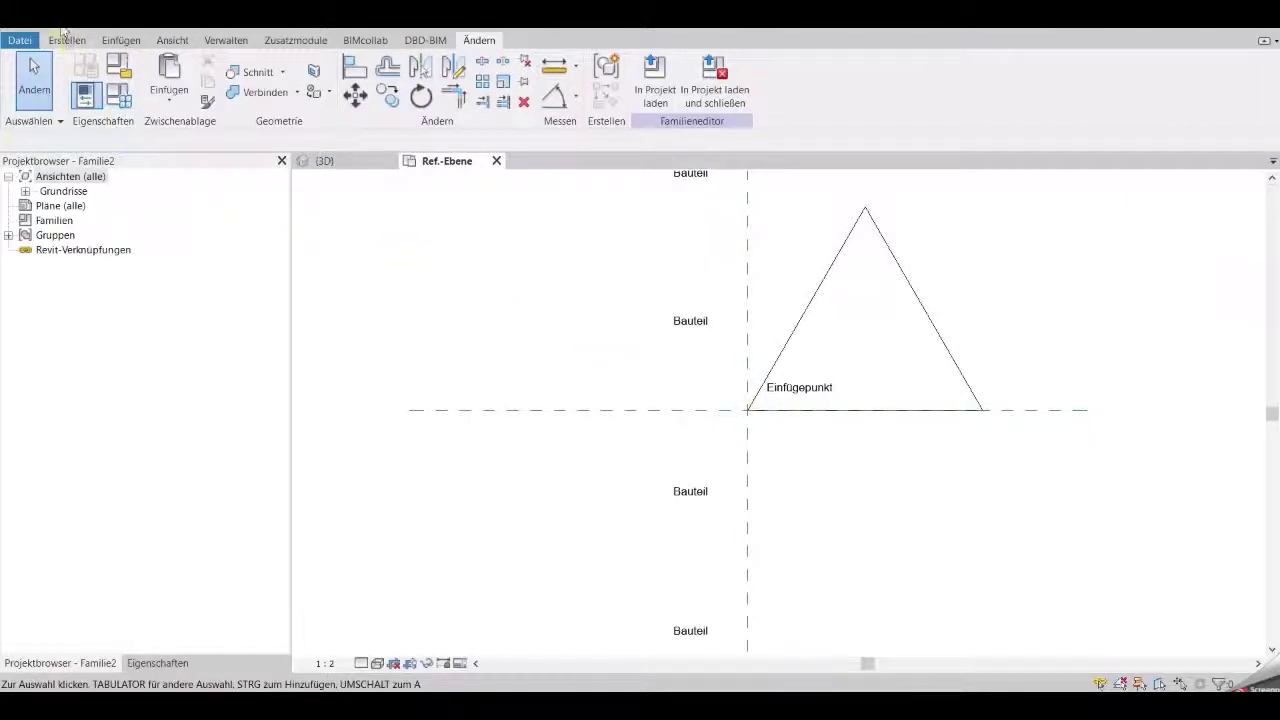
- Save the profile family as CoCo_Attikablech in the COPLI > Profile folder
key("ctrl+s")
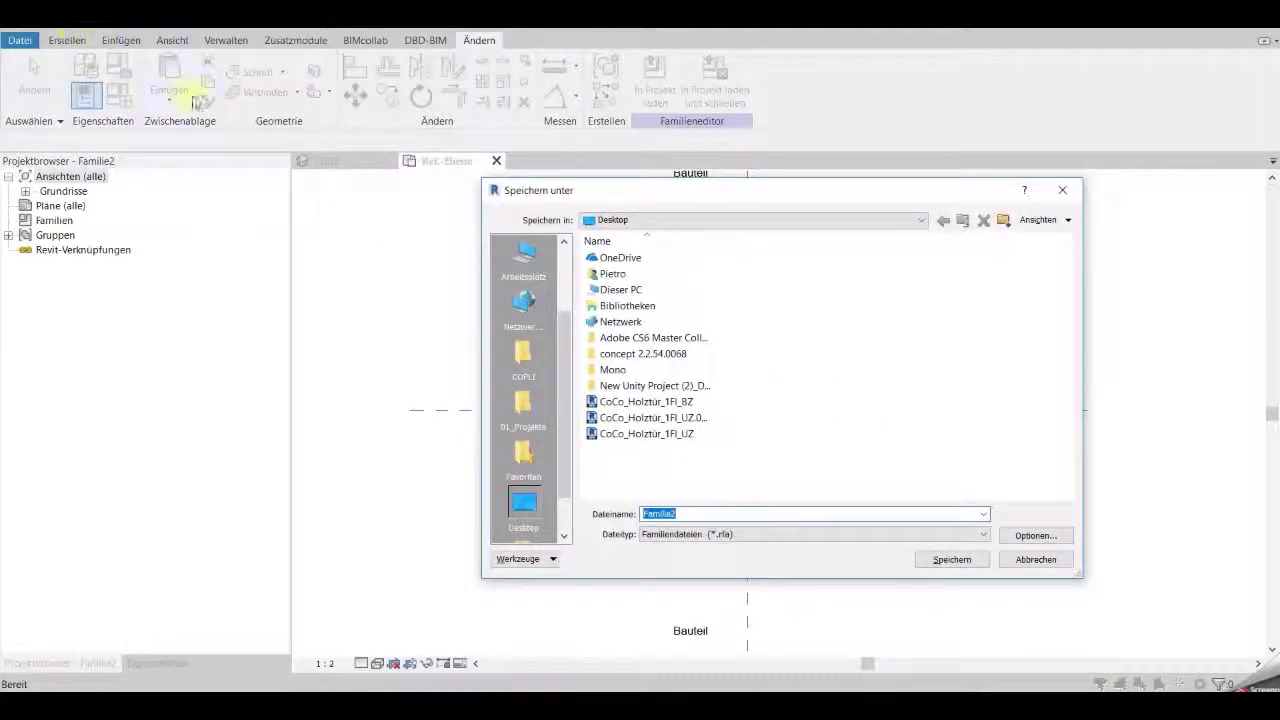
left_click(530, 360)
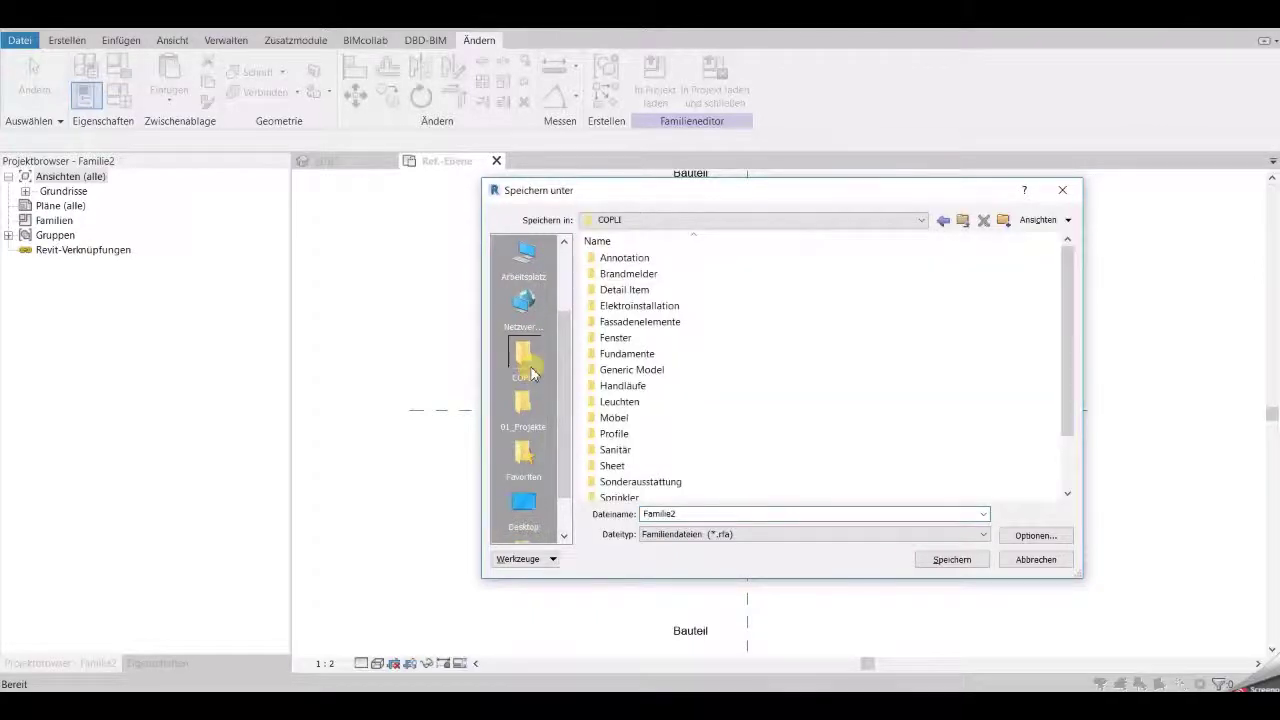
double_click(636, 434)
double_click(731, 513)
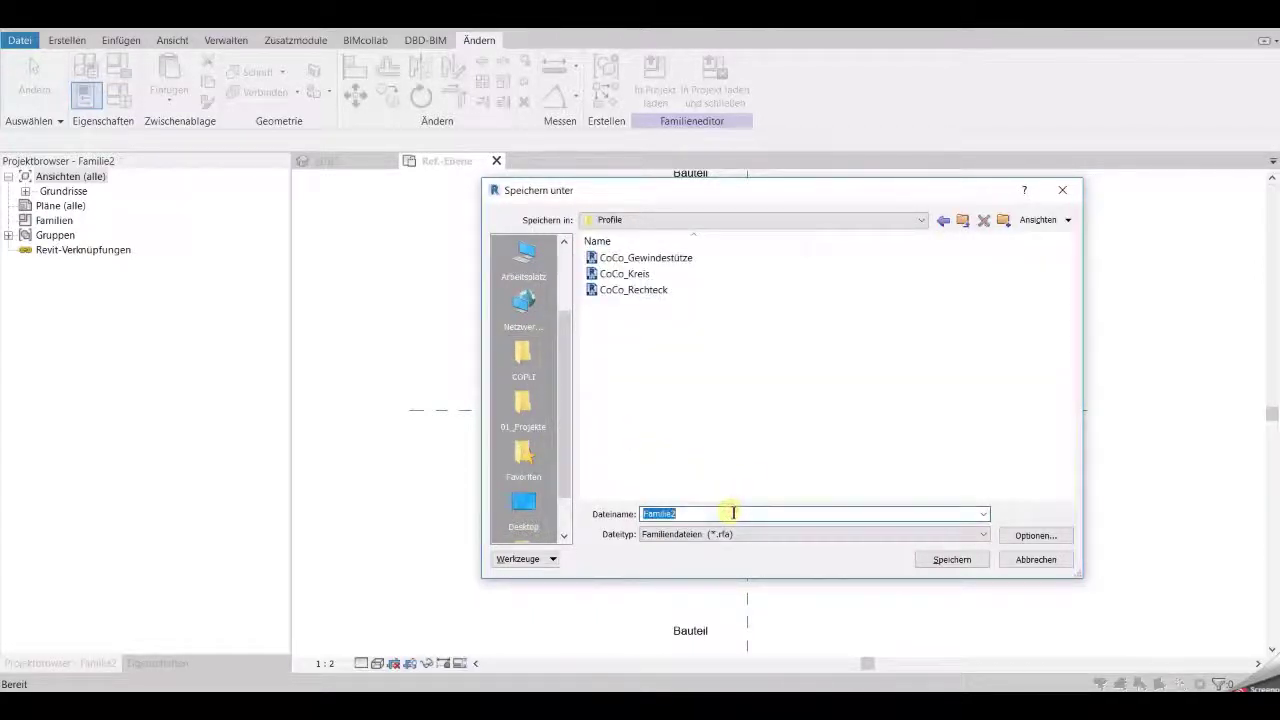
type("Co")
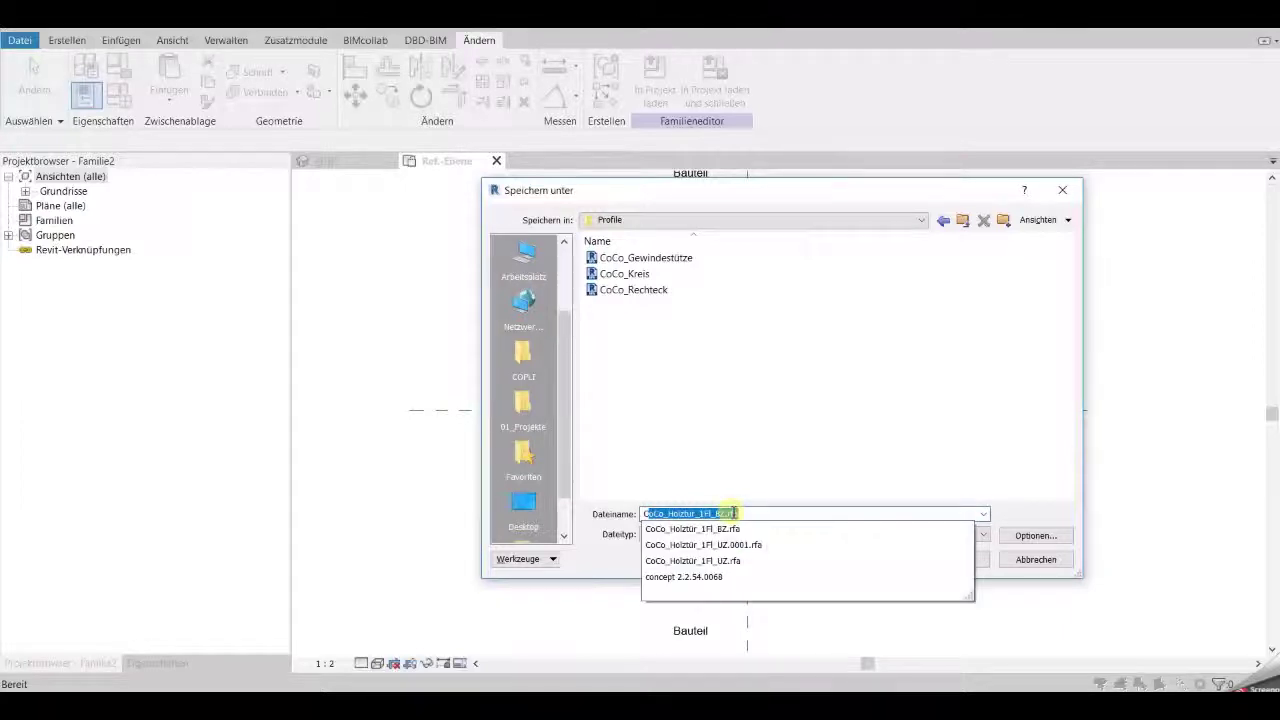
type("Co_")
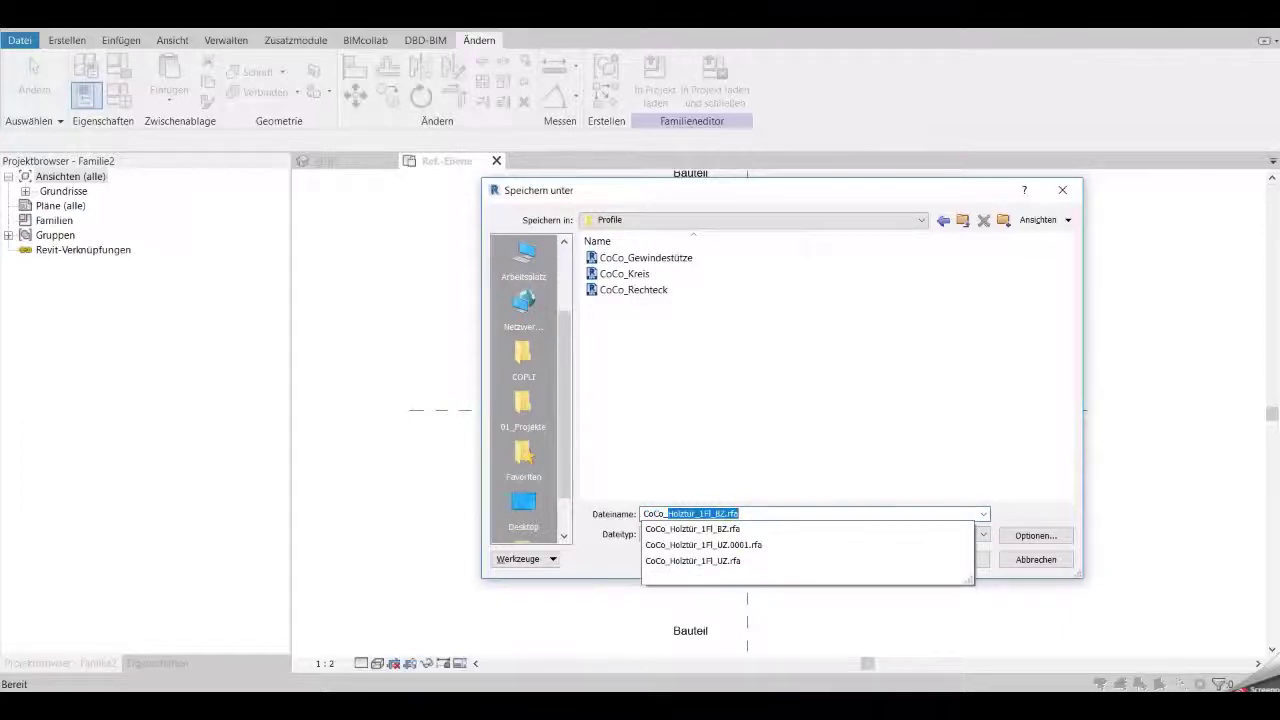
type("Attikablech")
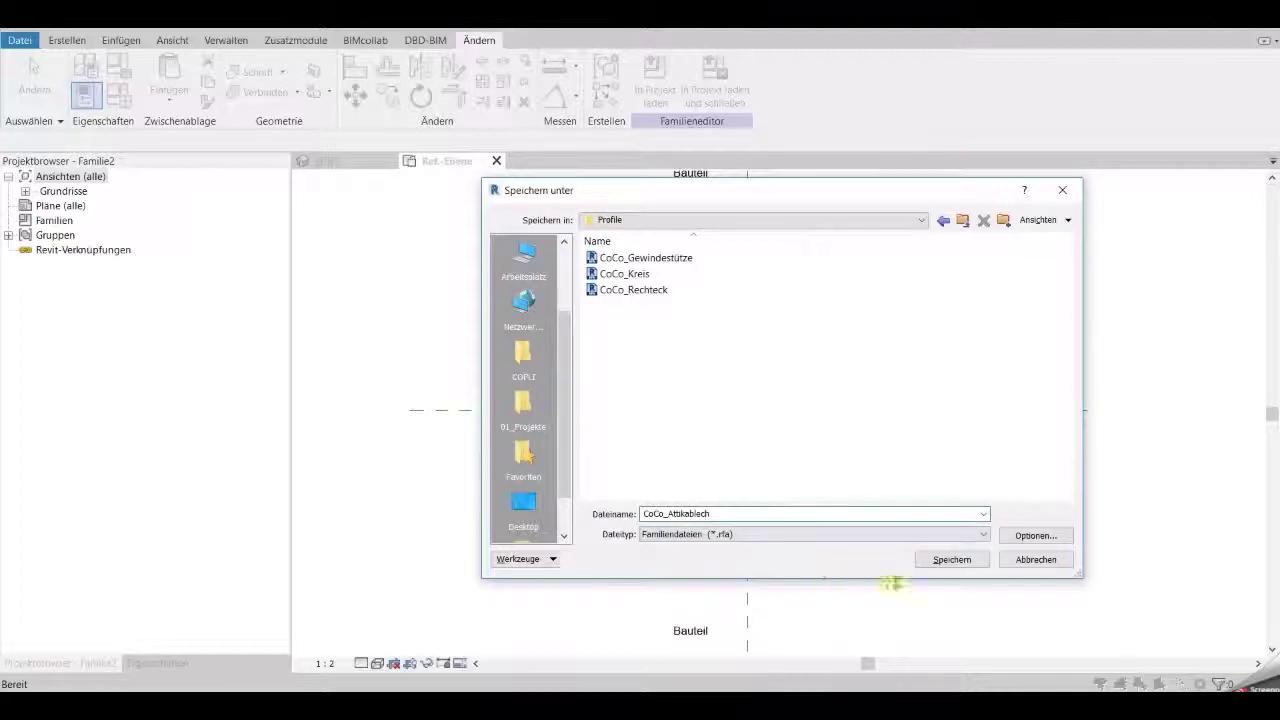
left_click(945, 561)
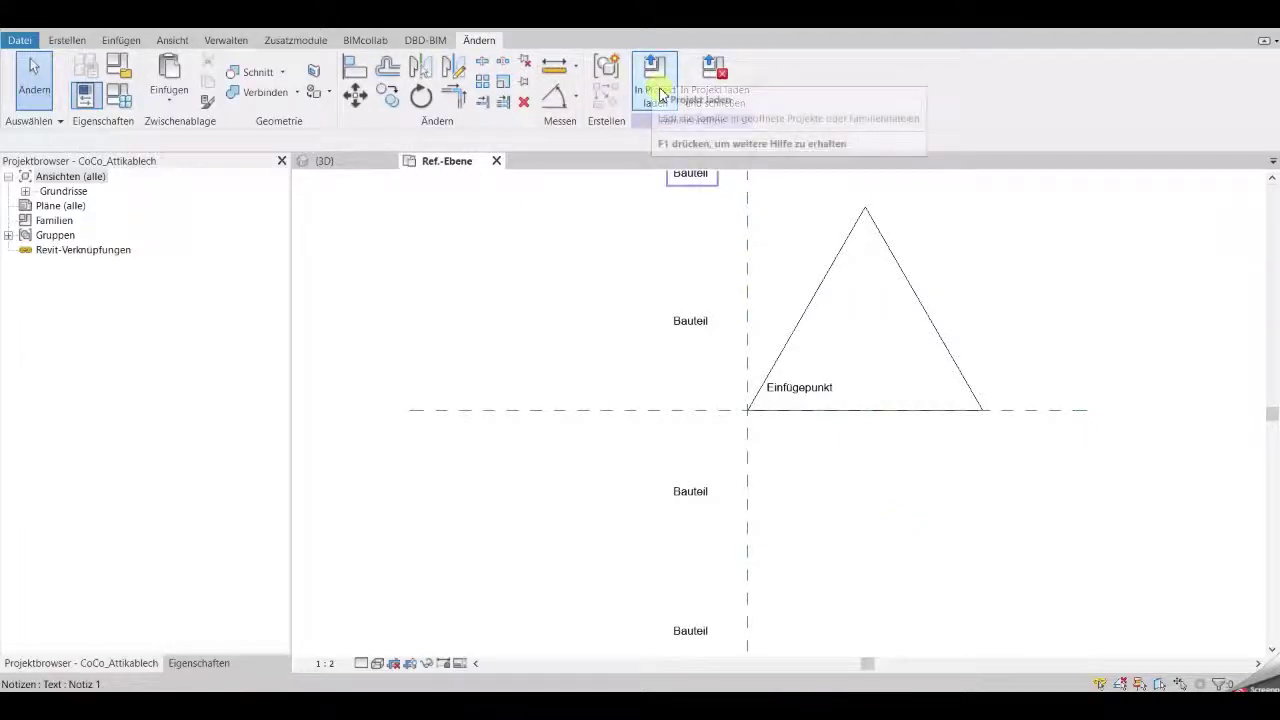
- Load the profile into the project and open the Attika wall's type properties
left_click(658, 93)
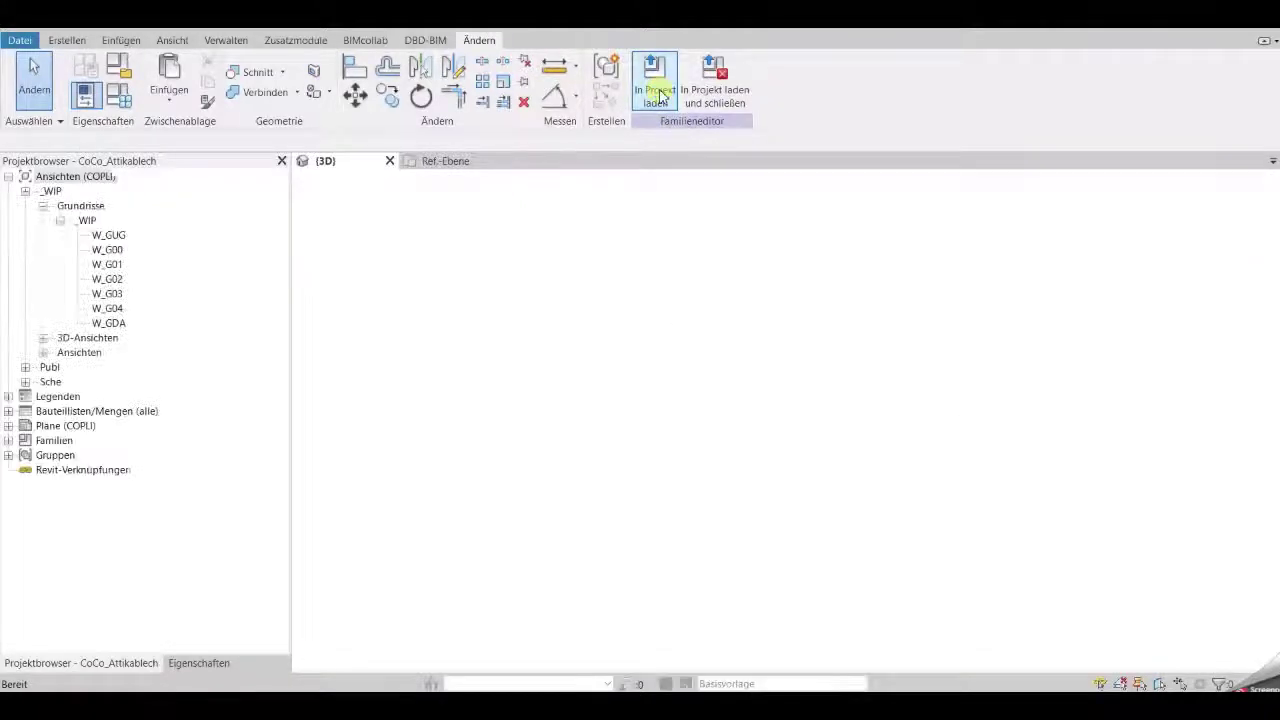
scroll(763, 381, "up", 3)
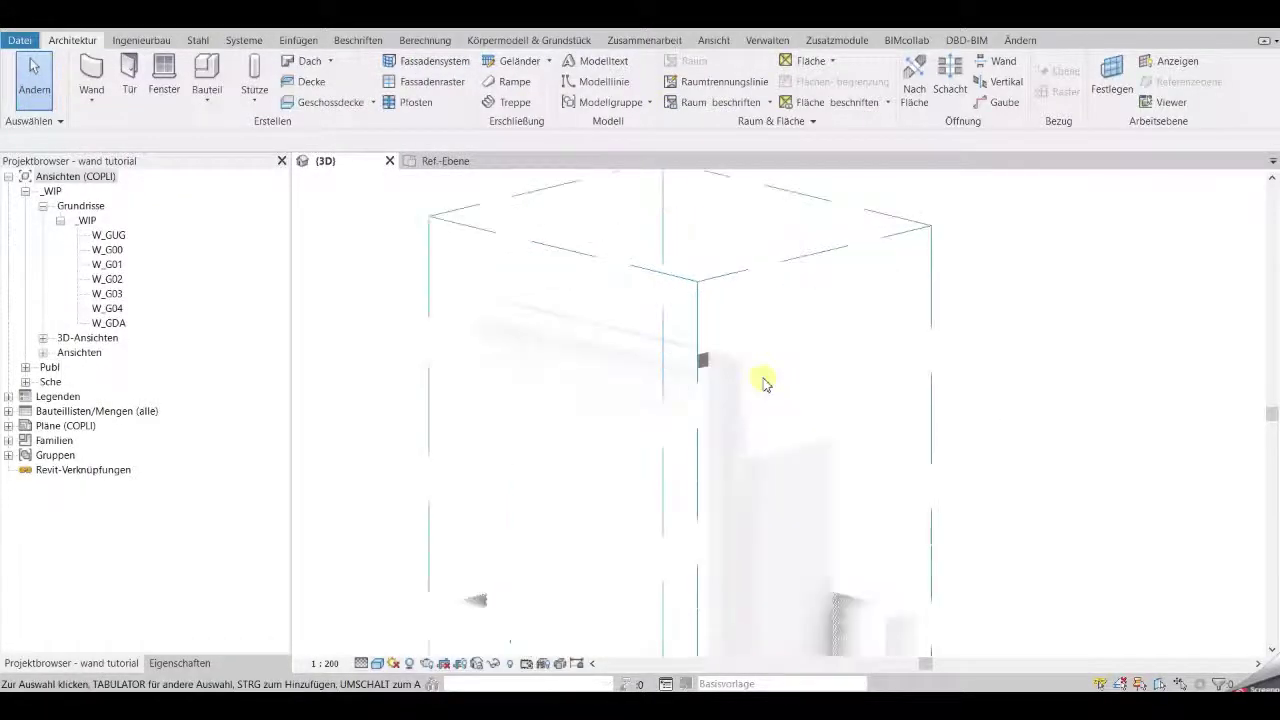
left_click(667, 373)
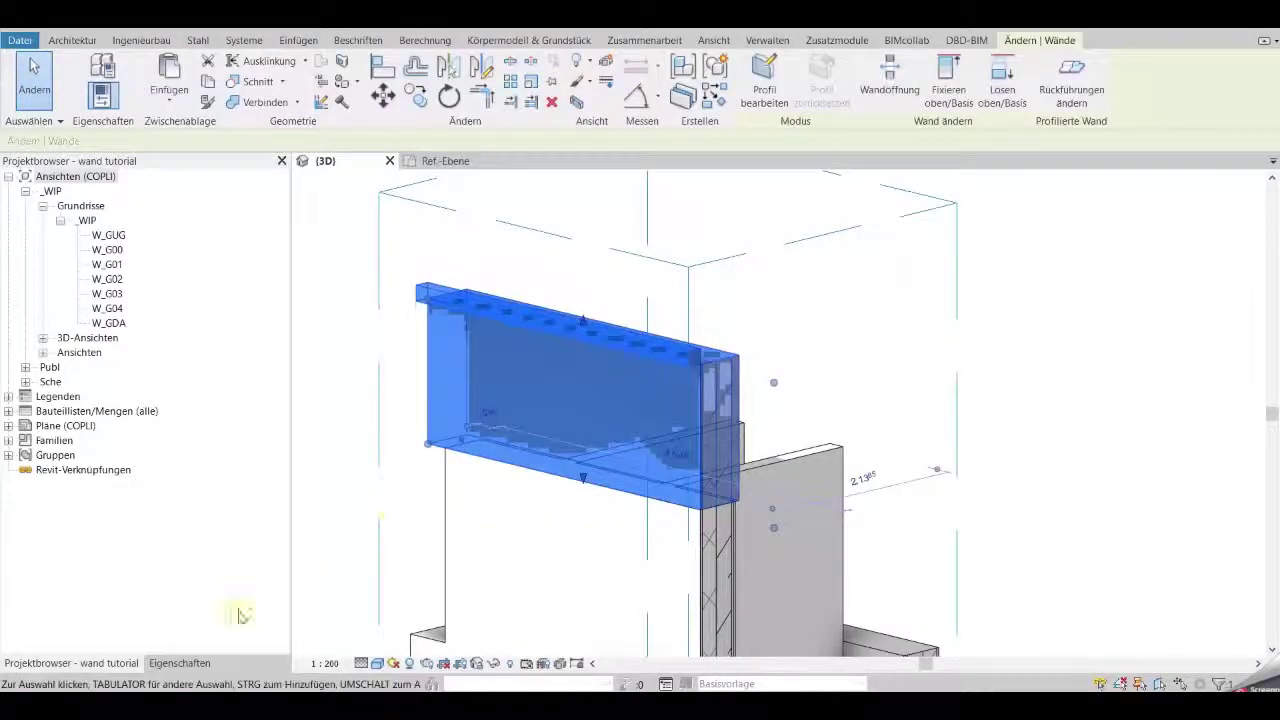
left_click(160, 665)
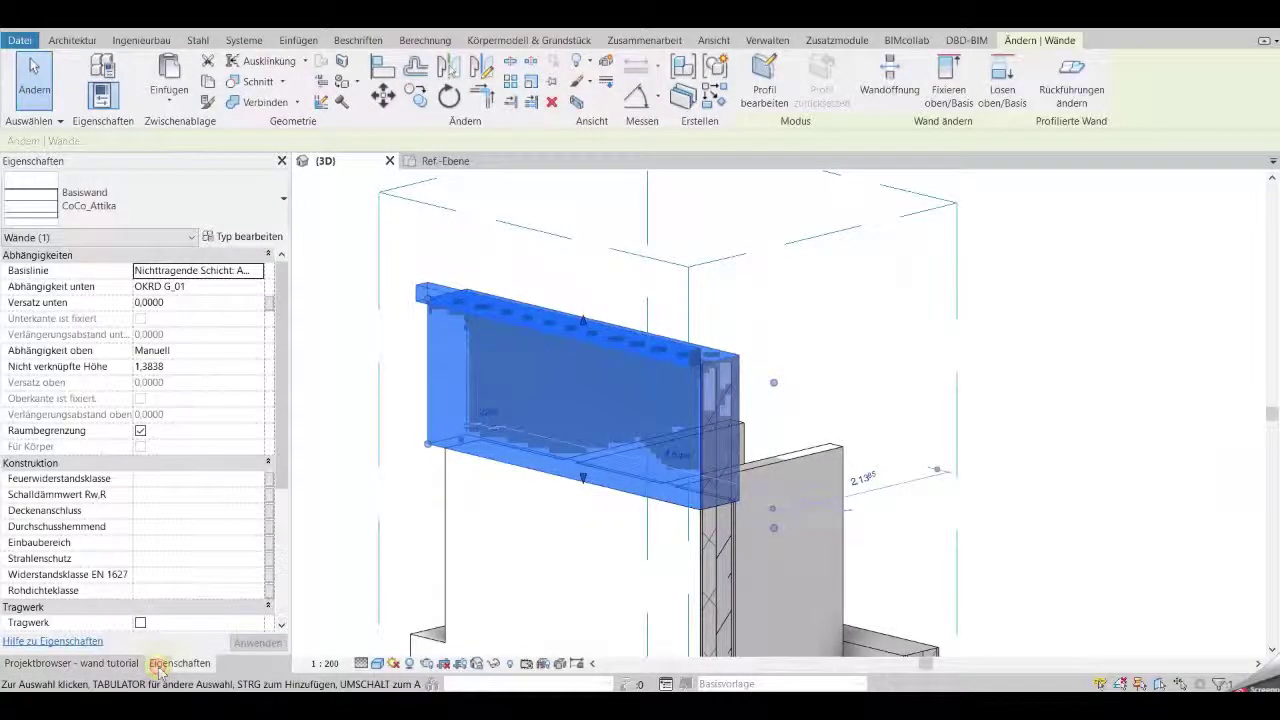
left_click(266, 238)
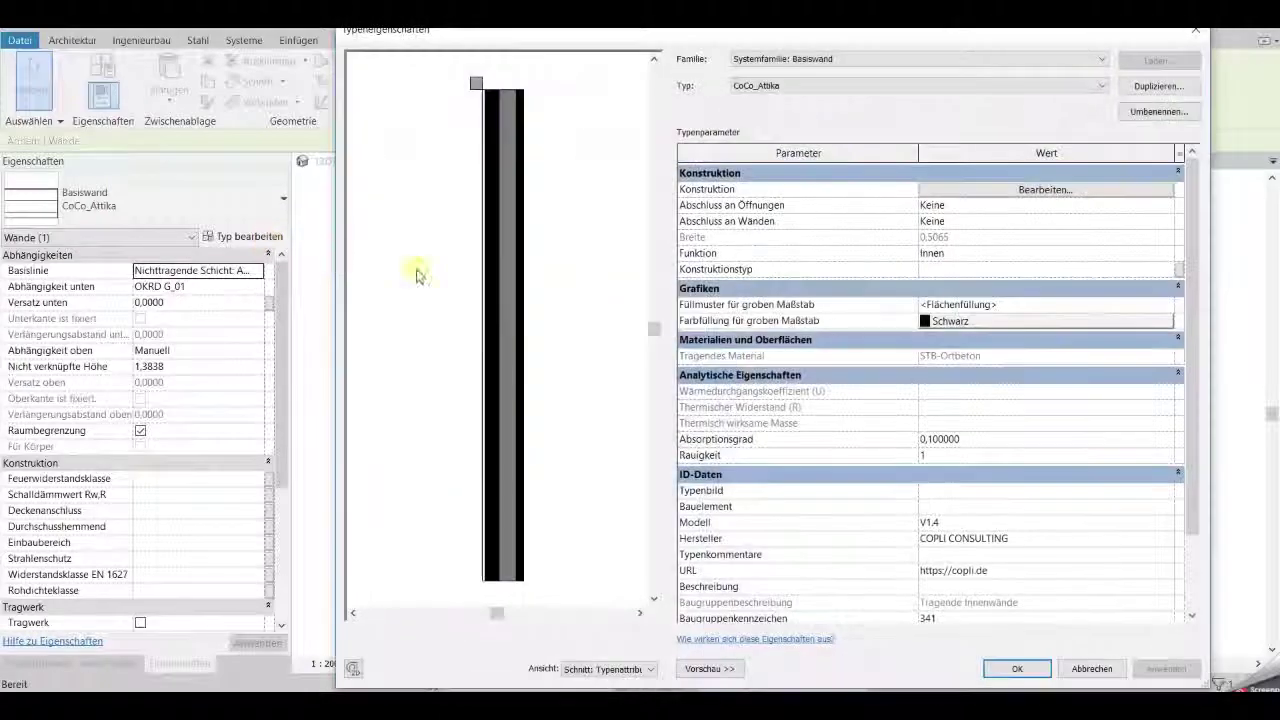
- Set the wall type's sweep profile to CoCo_Attikablech and confirm all dialogs
left_click(970, 189)
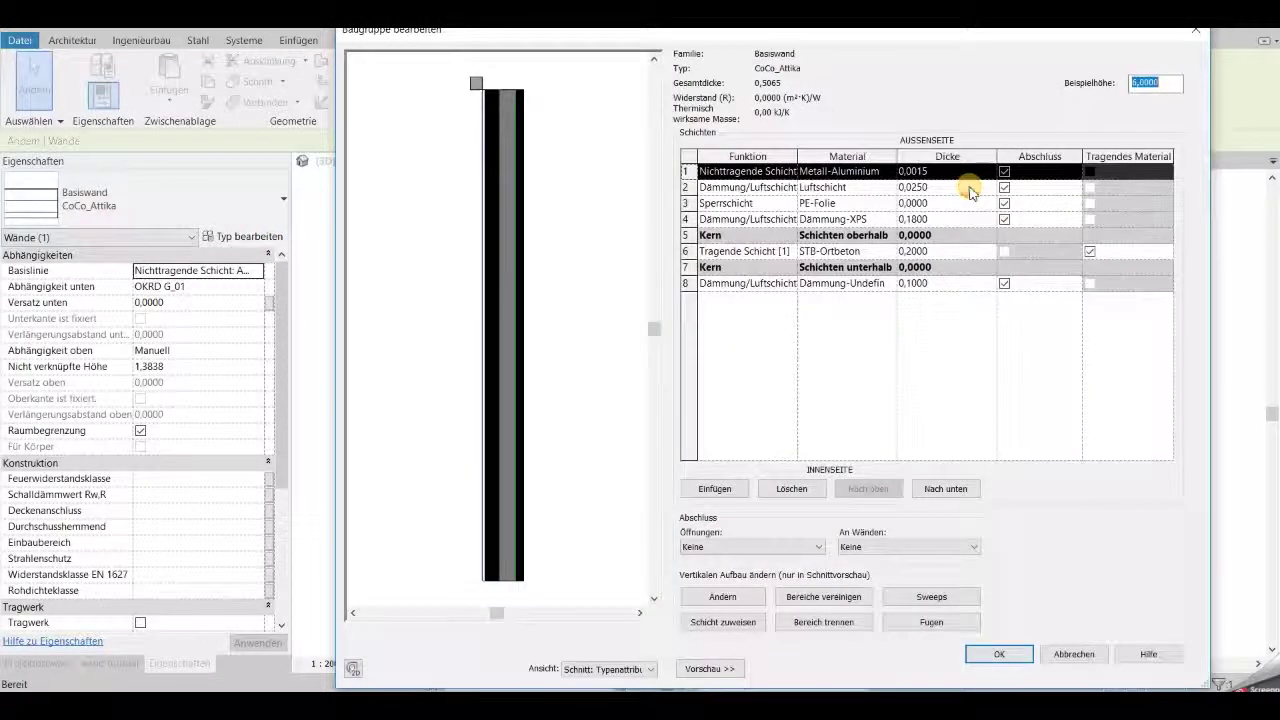
scroll(471, 109, "up", 2)
scroll(471, 115, "up", 1)
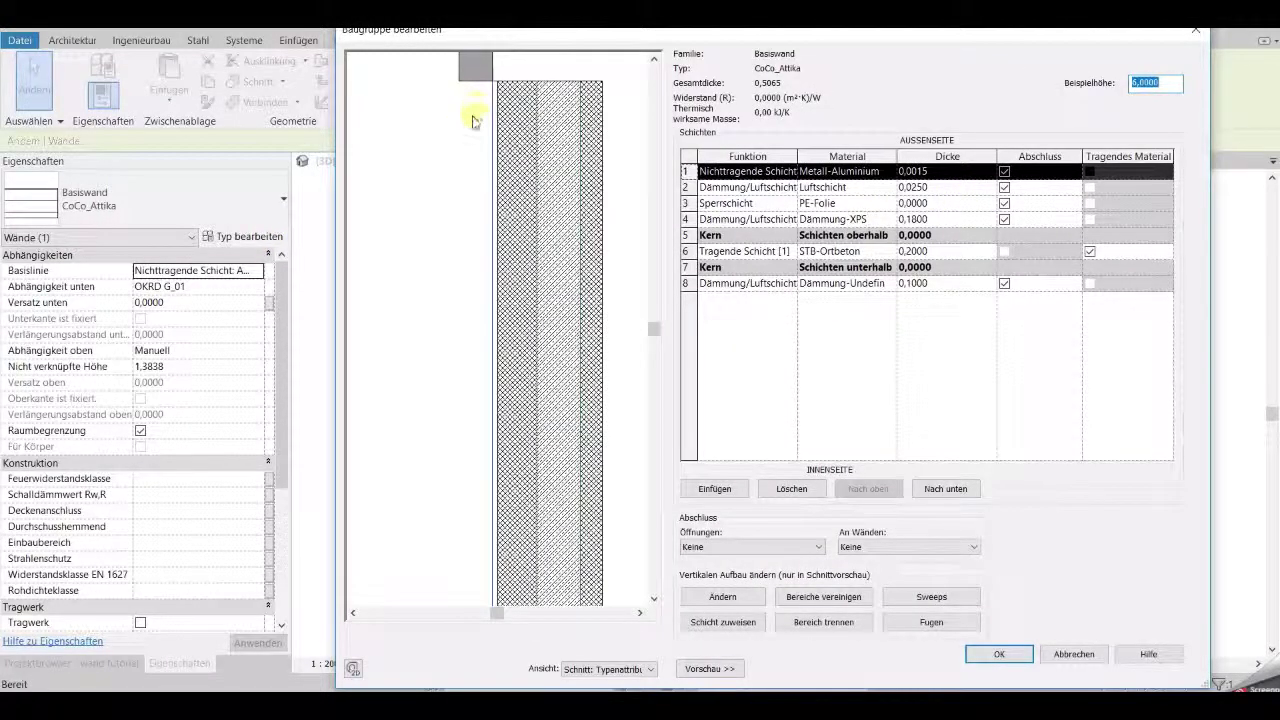
scroll(471, 120, "up", 1)
scroll(465, 219, "up", 1)
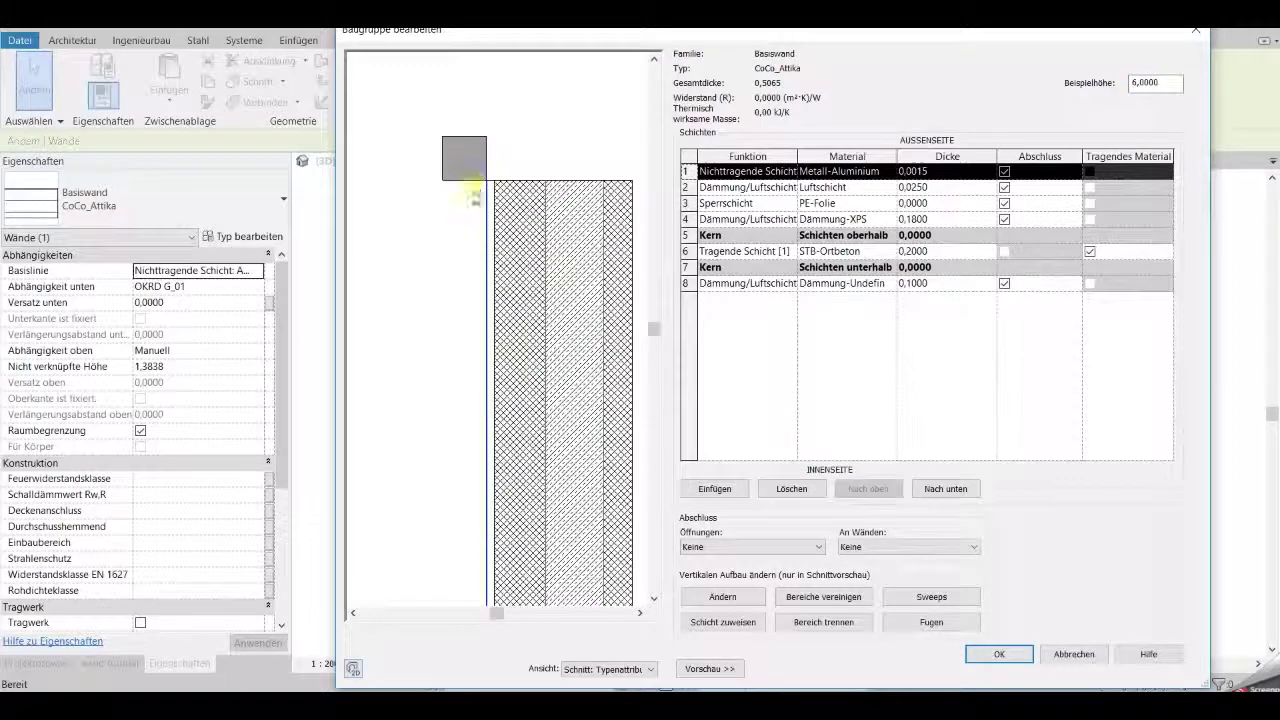
left_click(922, 600)
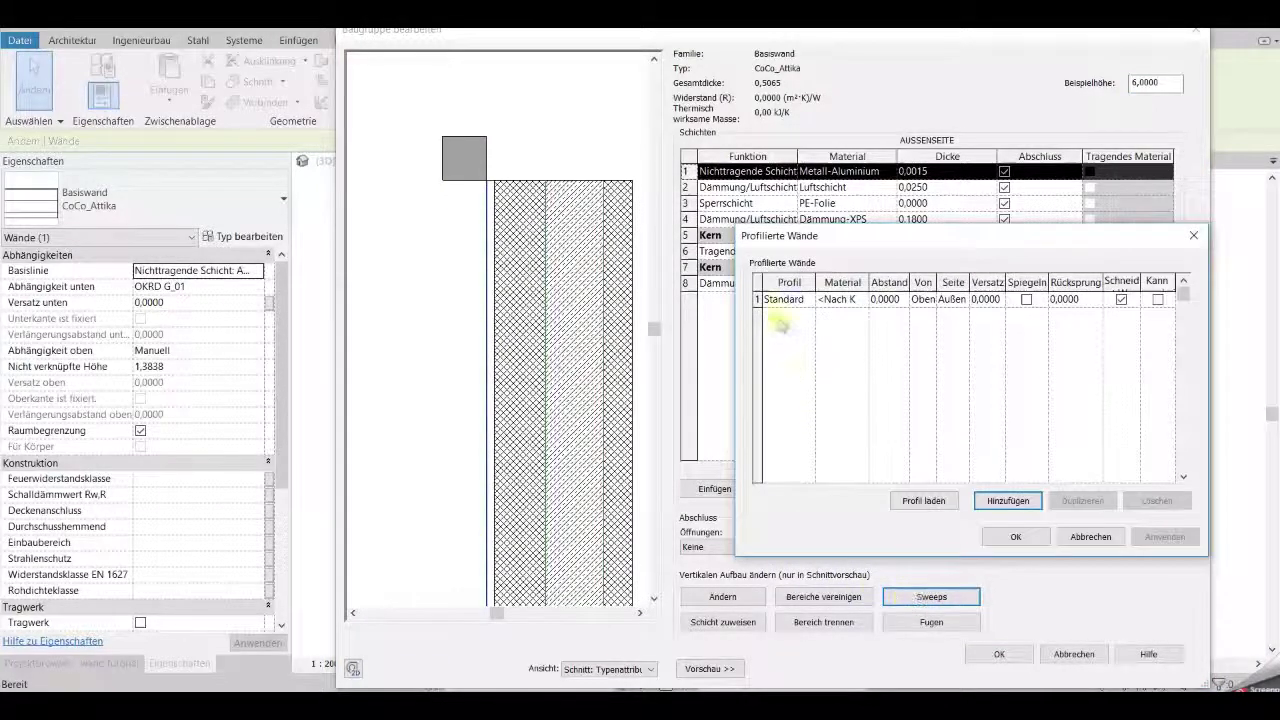
left_click(799, 301)
left_click(809, 301)
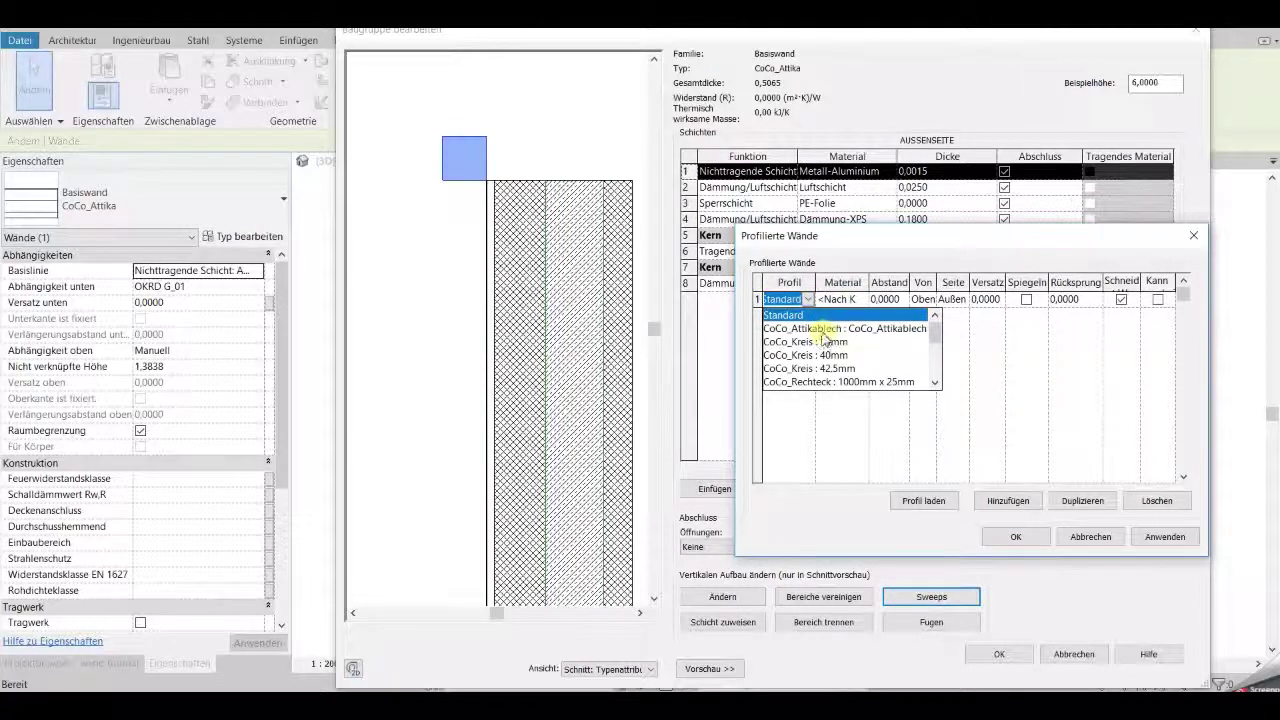
left_click(823, 330)
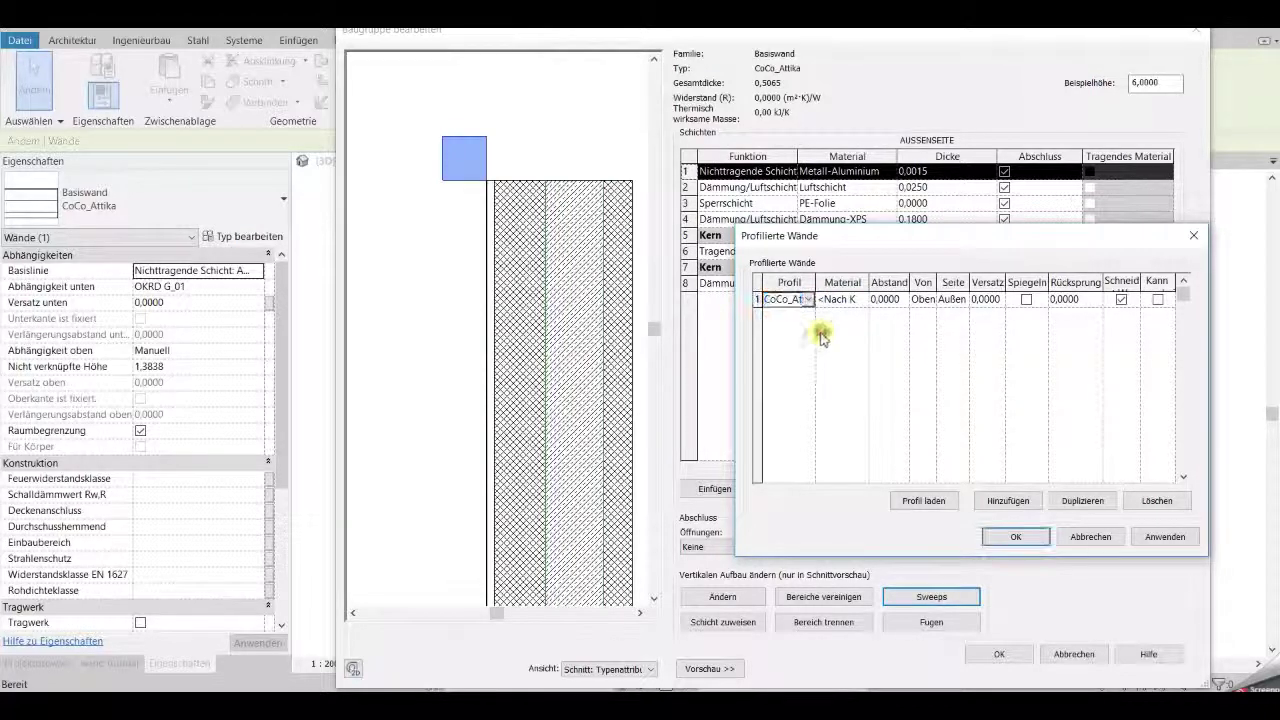
left_click(1160, 540)
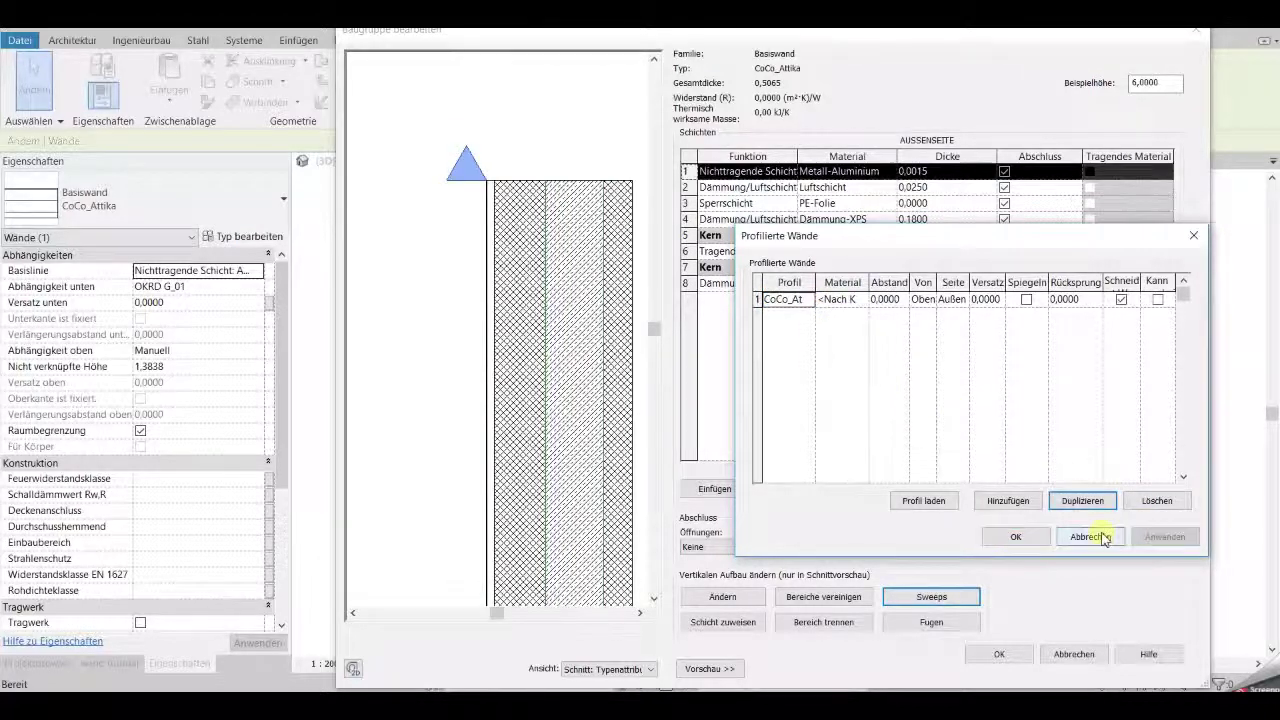
left_click(1040, 537)
left_click(1003, 653)
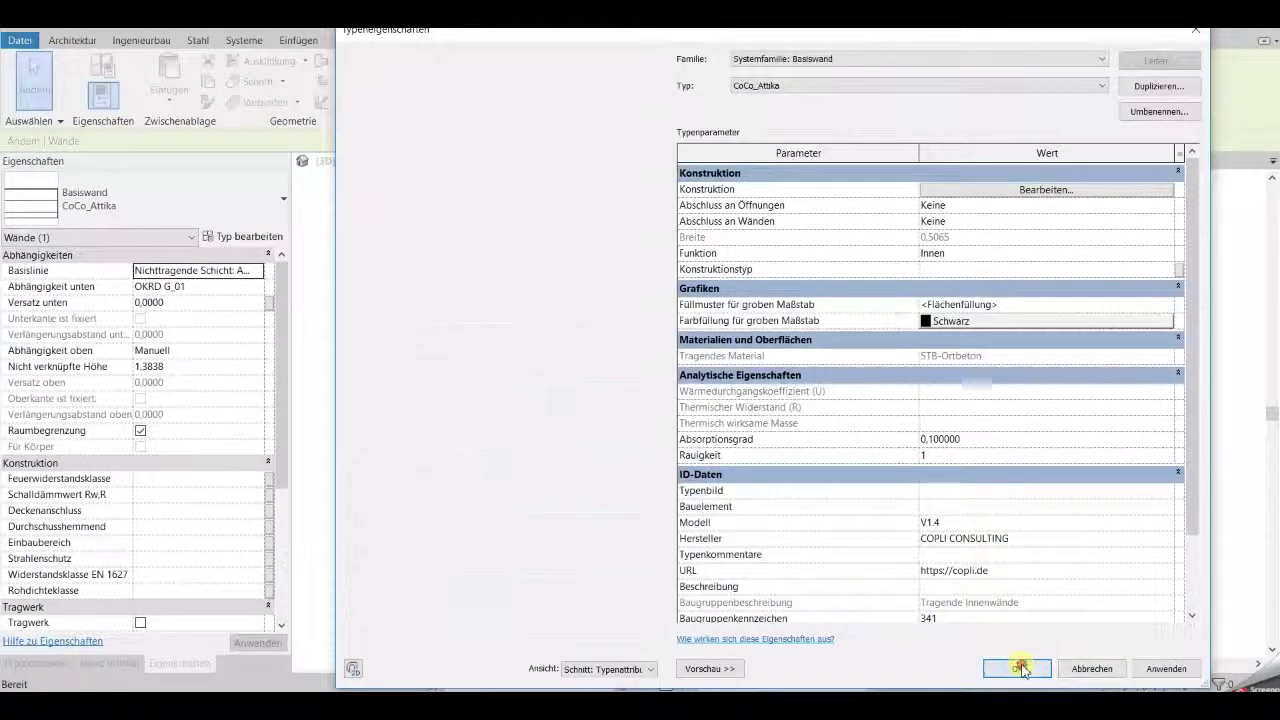
left_click(1020, 668)
left_click(809, 320)
- Delete the triangle outline from the Ref.-Ebene view of the CoCo_Attikablech family
scroll(706, 378, "up", 4)
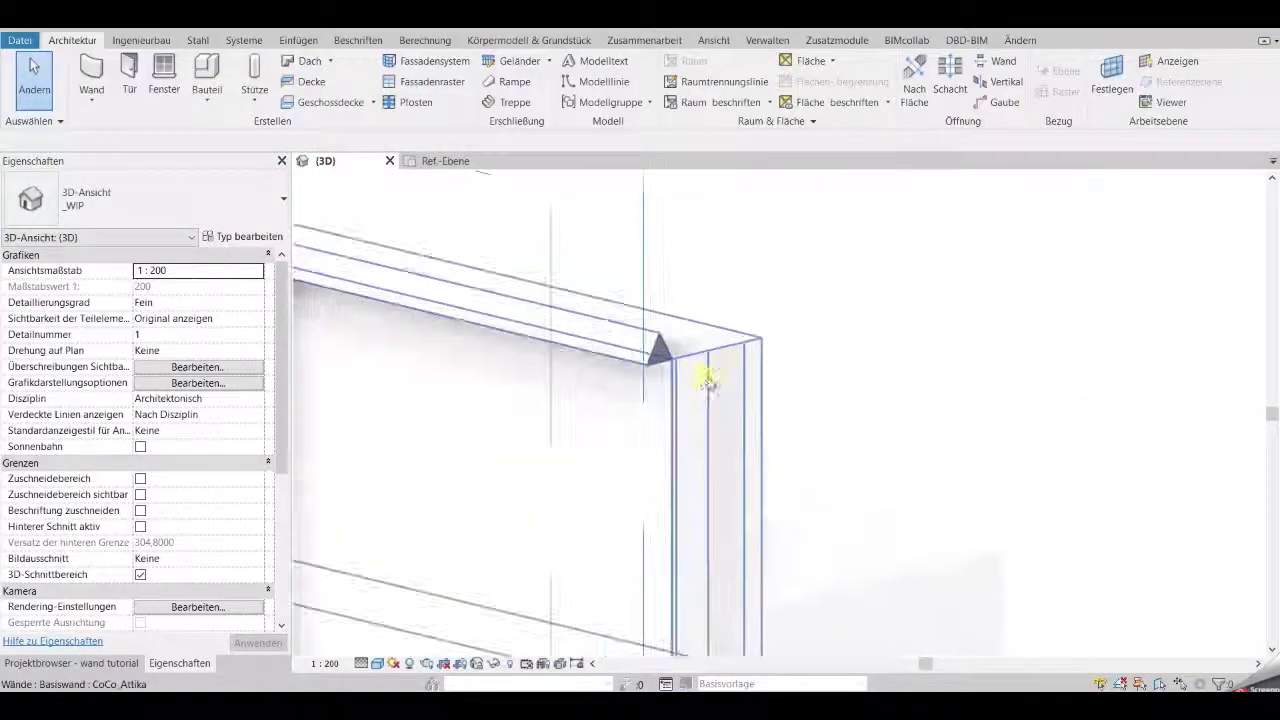
scroll(706, 378, "up", 5)
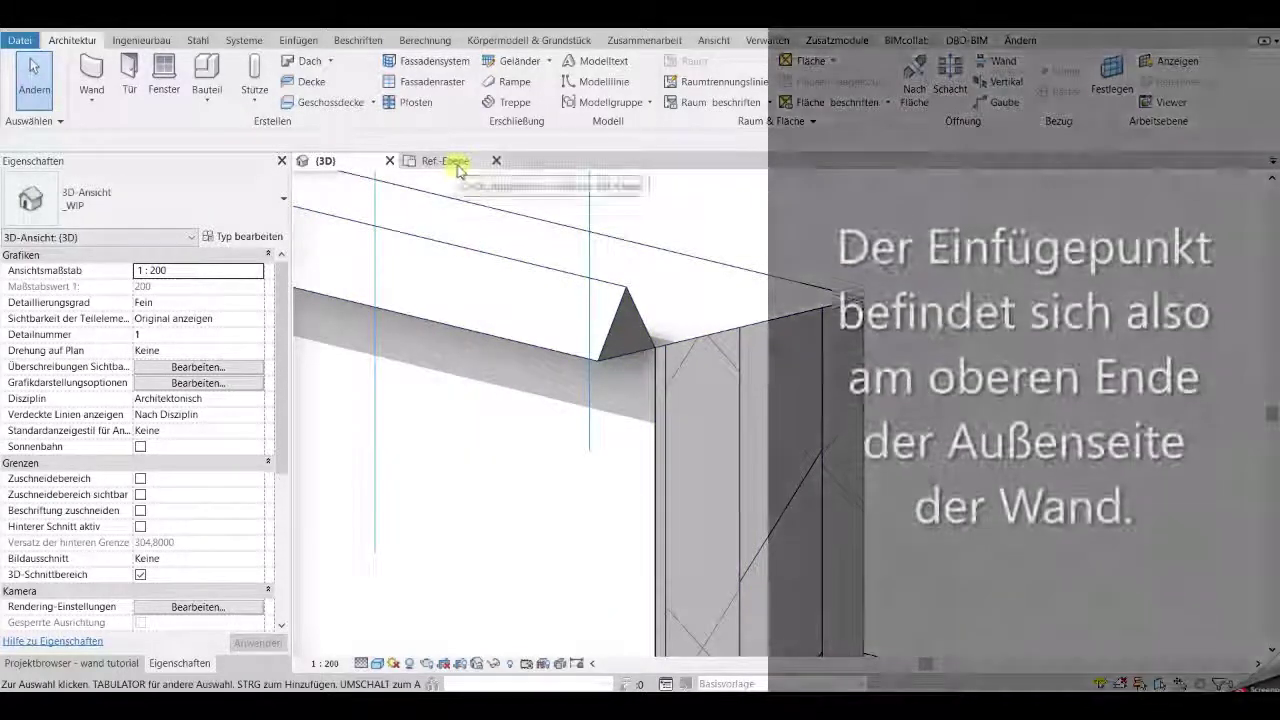
left_click(446, 161)
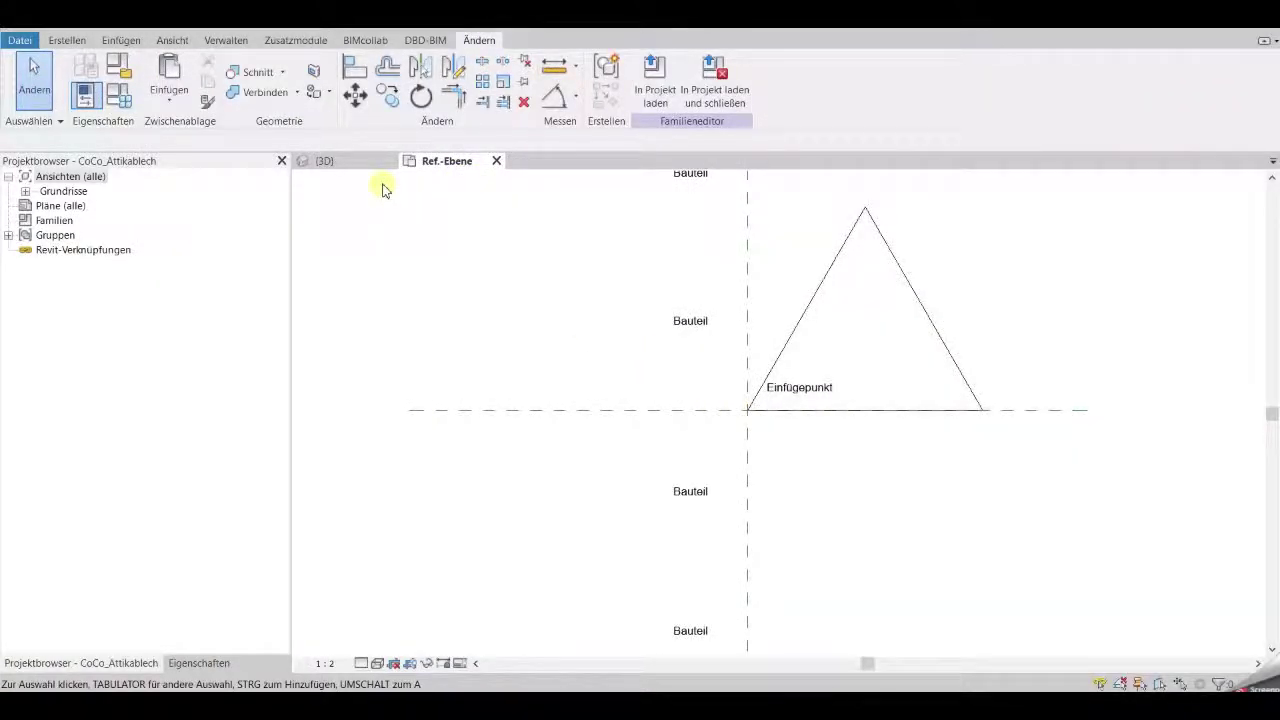
scroll(594, 313, "down", 3)
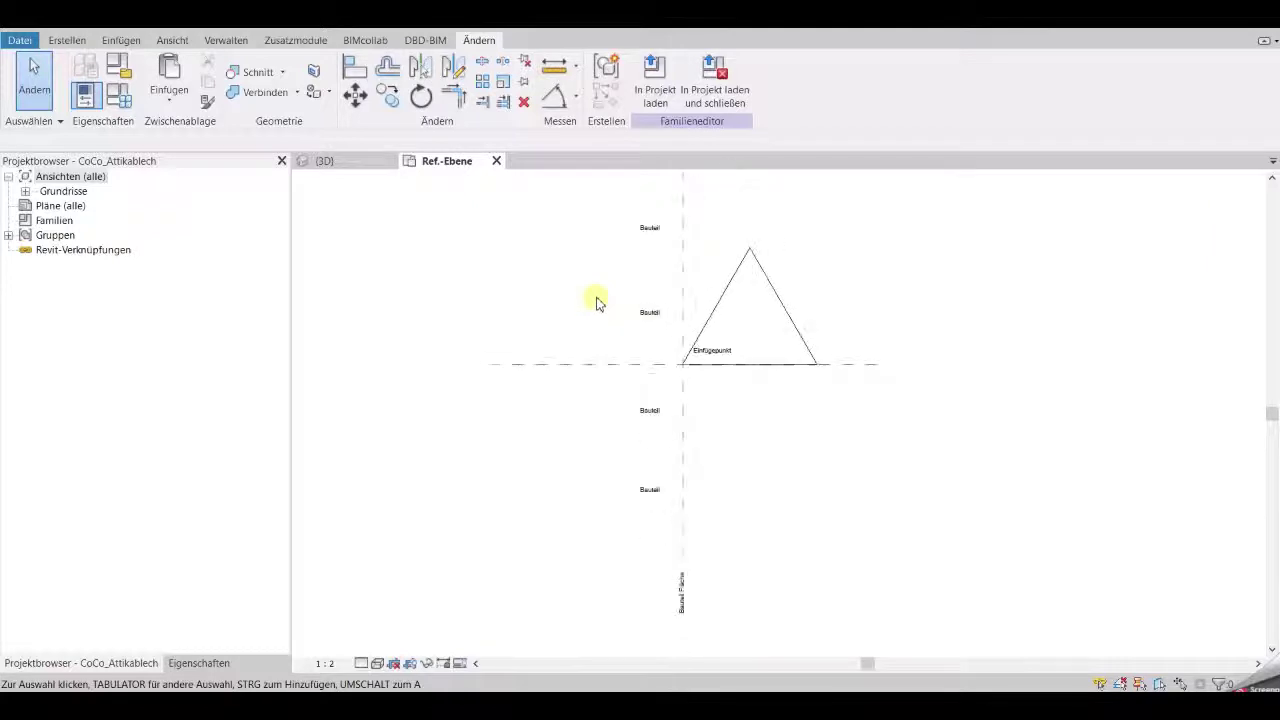
scroll(594, 313, "down", 2)
mouse_move(594, 313)
middle_mouse_down()
mouse_move(560, 355)
mouse_move(509, 374)
middle_mouse_up()
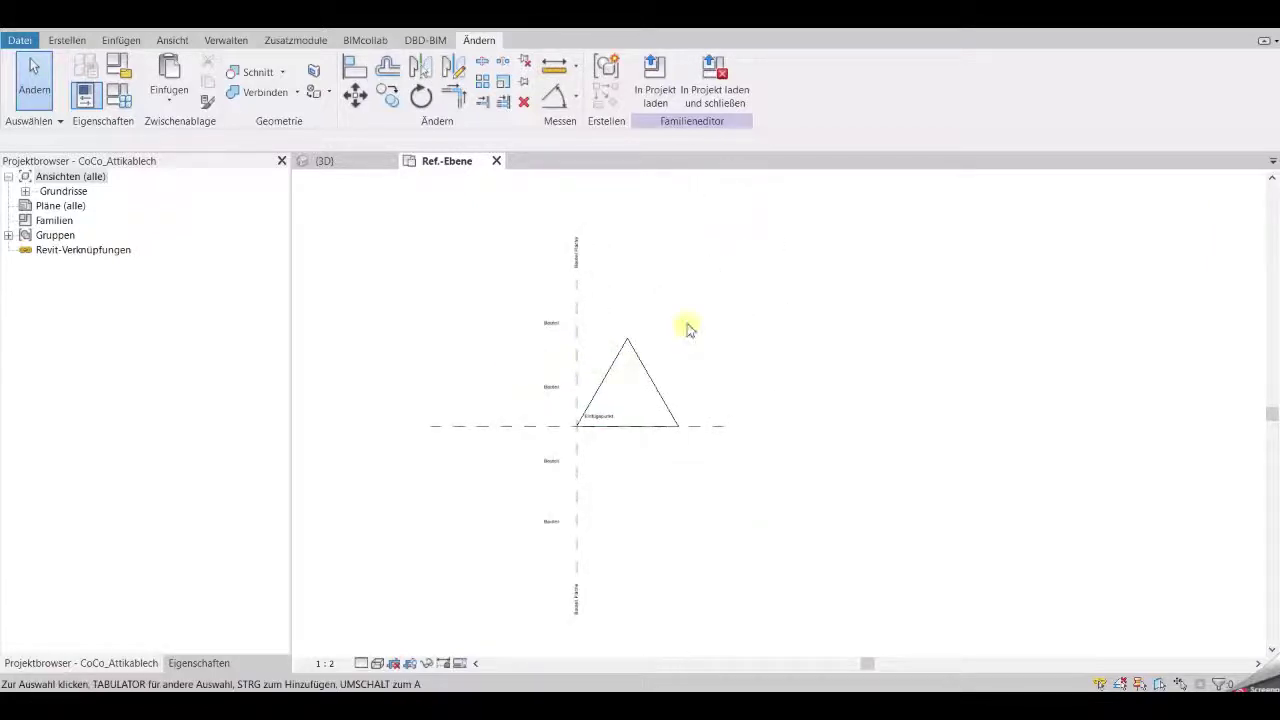
key("Caps_Lock")
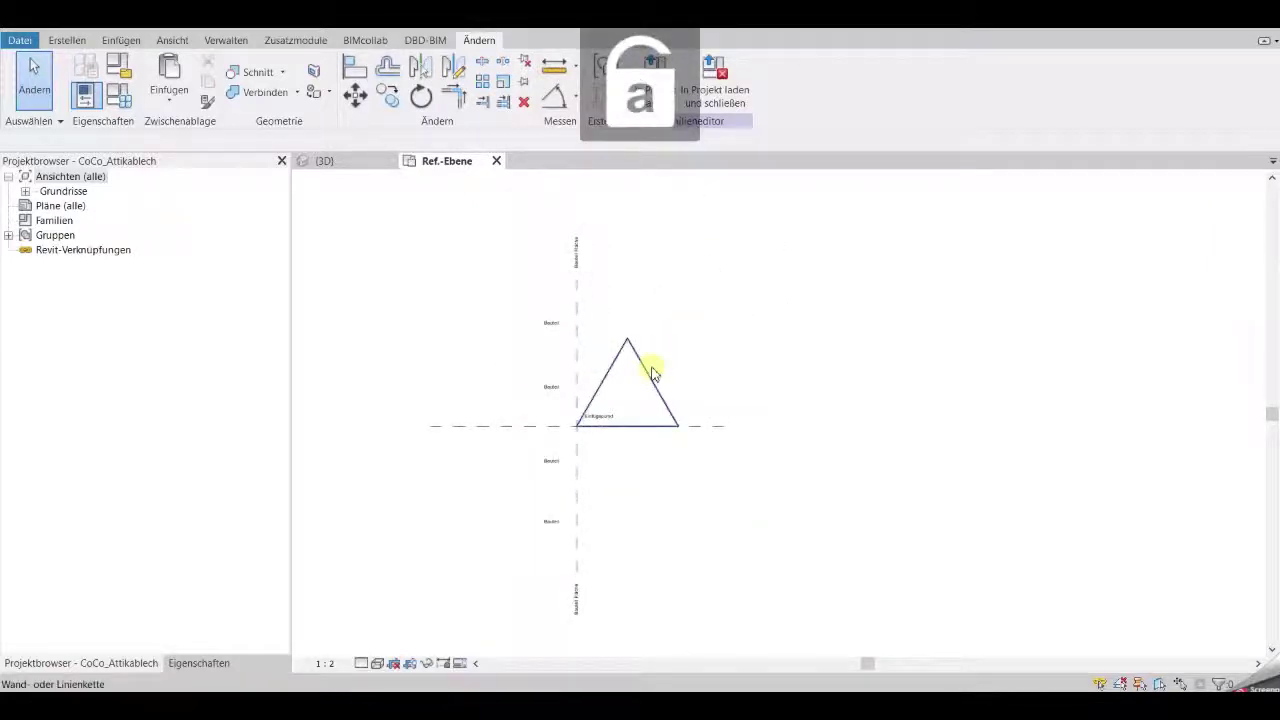
left_click(650, 371)
key("Delete")
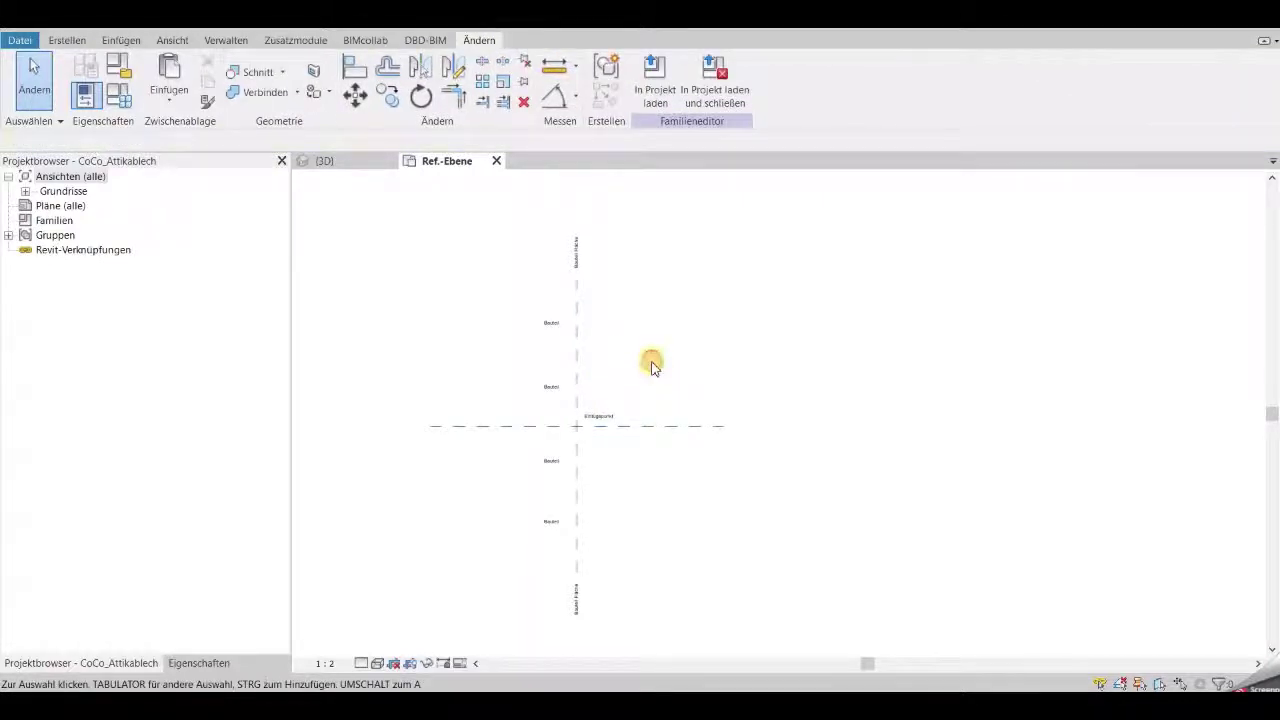
middle_click_drag(651, 368, 659, 372)
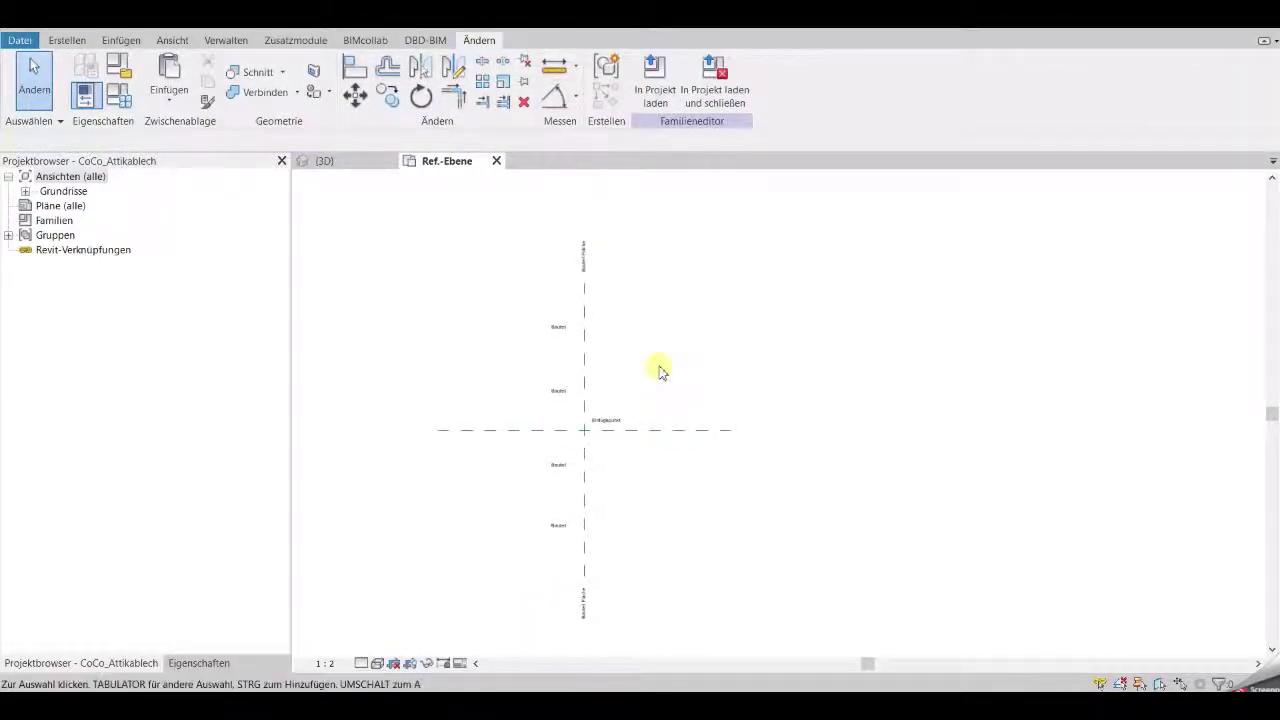
left_click(68, 40)
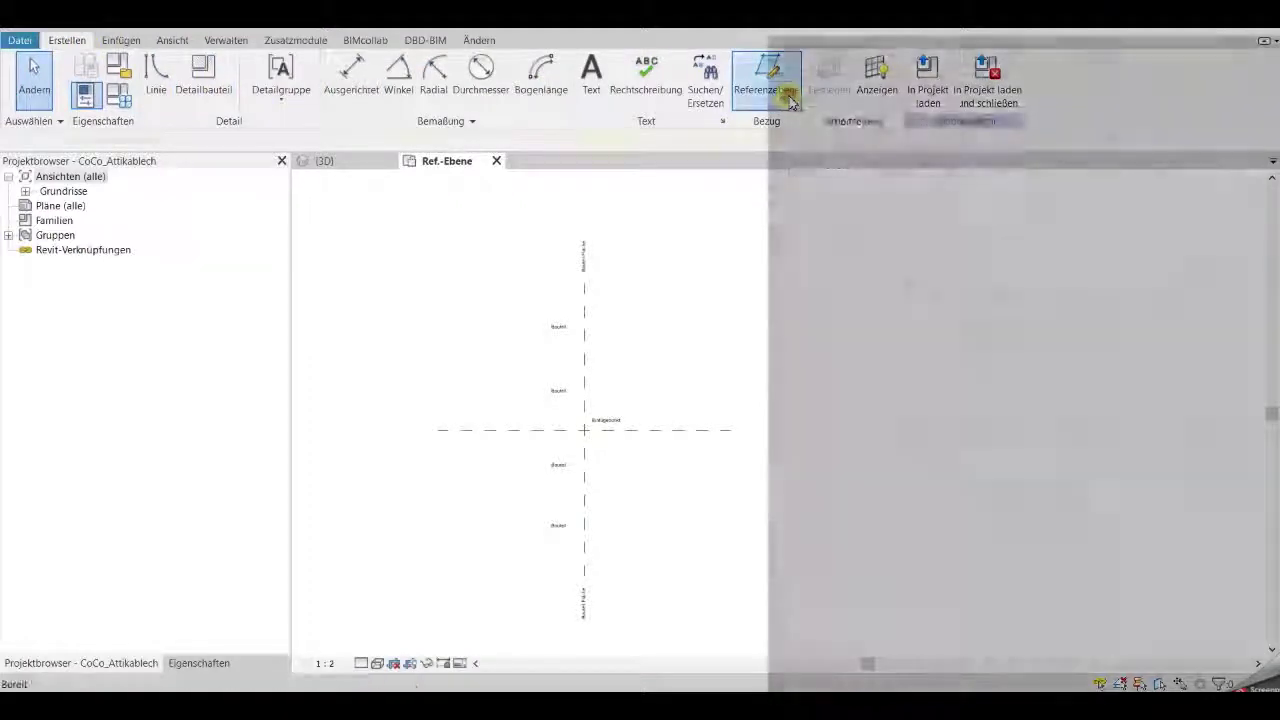
- Draw a vertical reference plane at left, a horizontal one below, and a 3°-sloped top plane
left_click(768, 80)
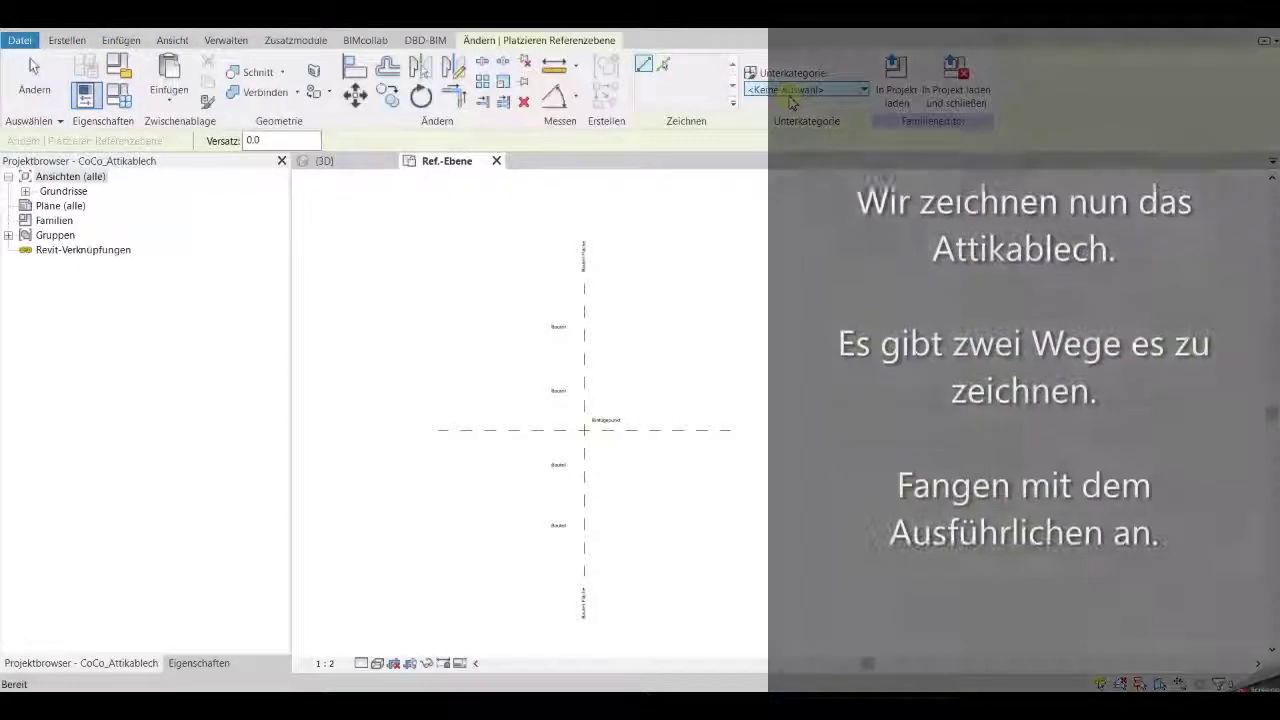
left_click(398, 348)
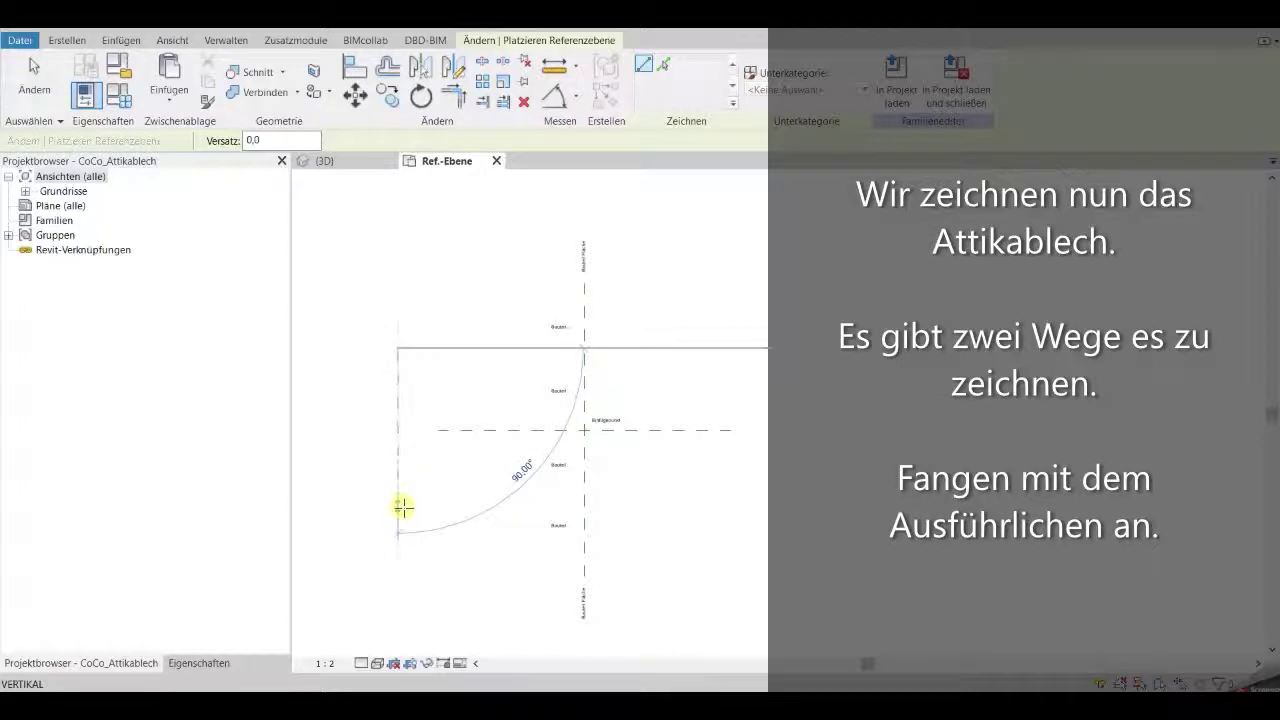
left_click(402, 506)
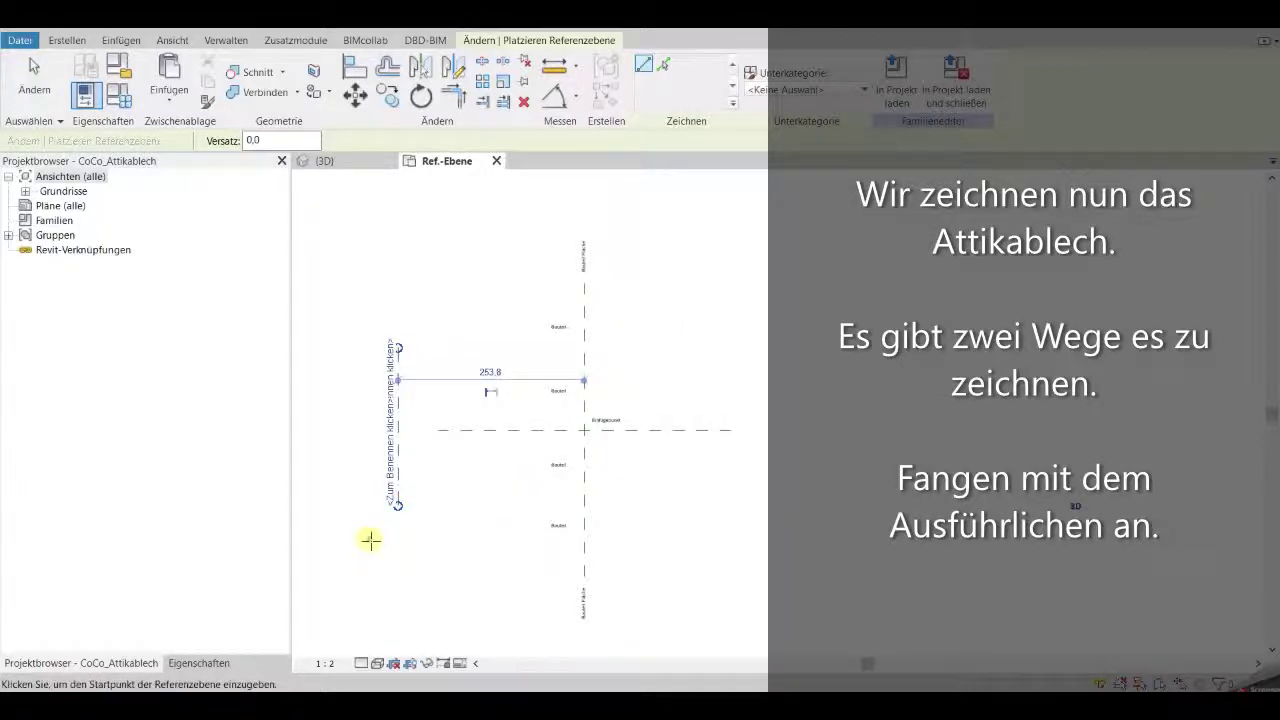
left_click(335, 540)
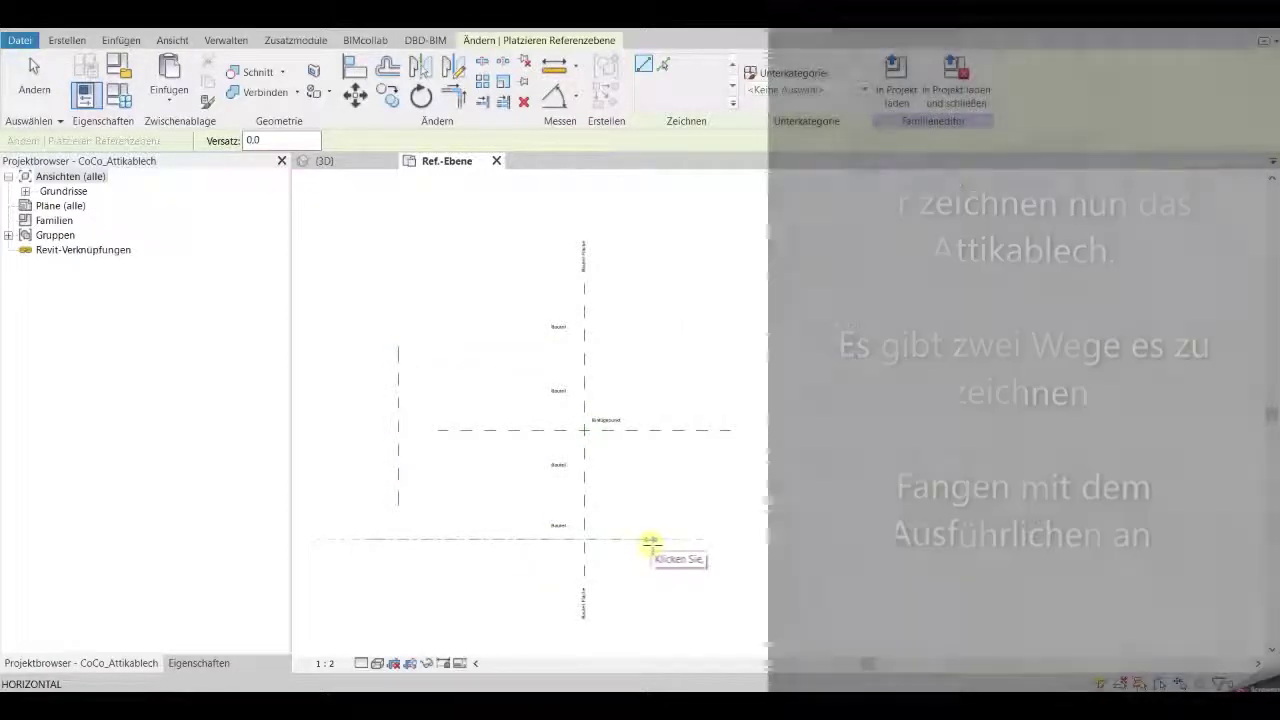
left_click(651, 539)
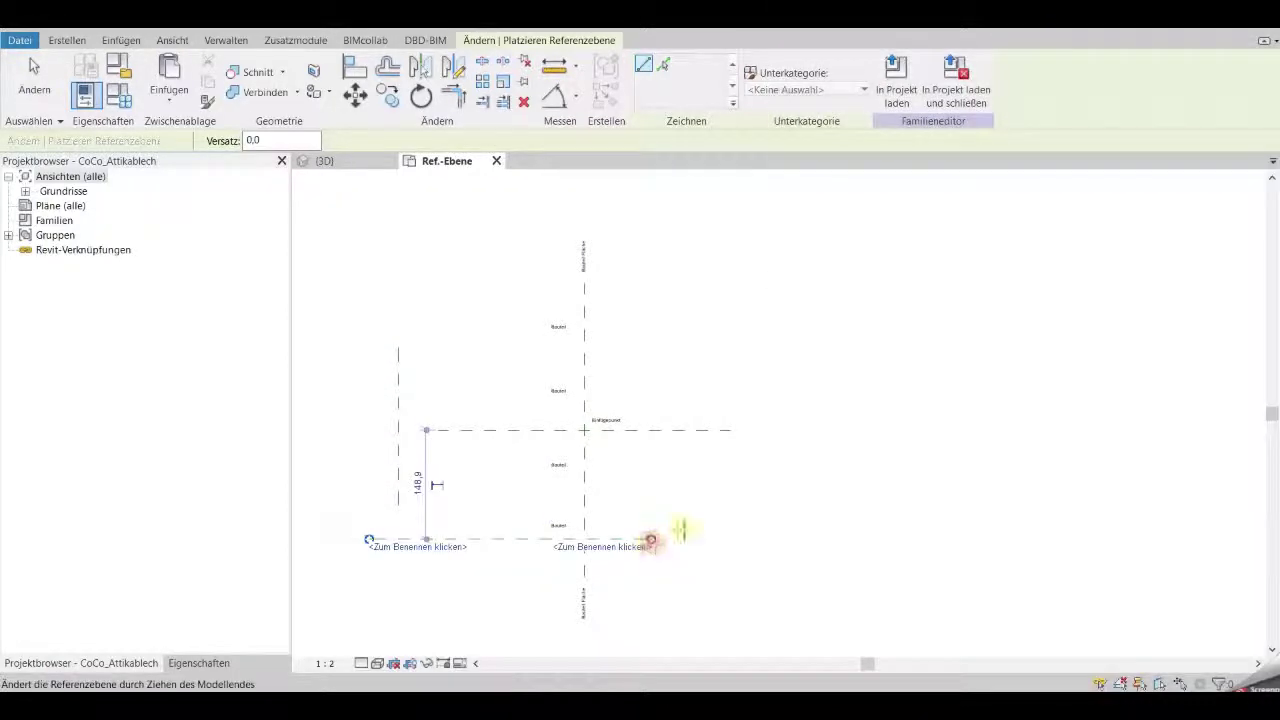
left_click(440, 350)
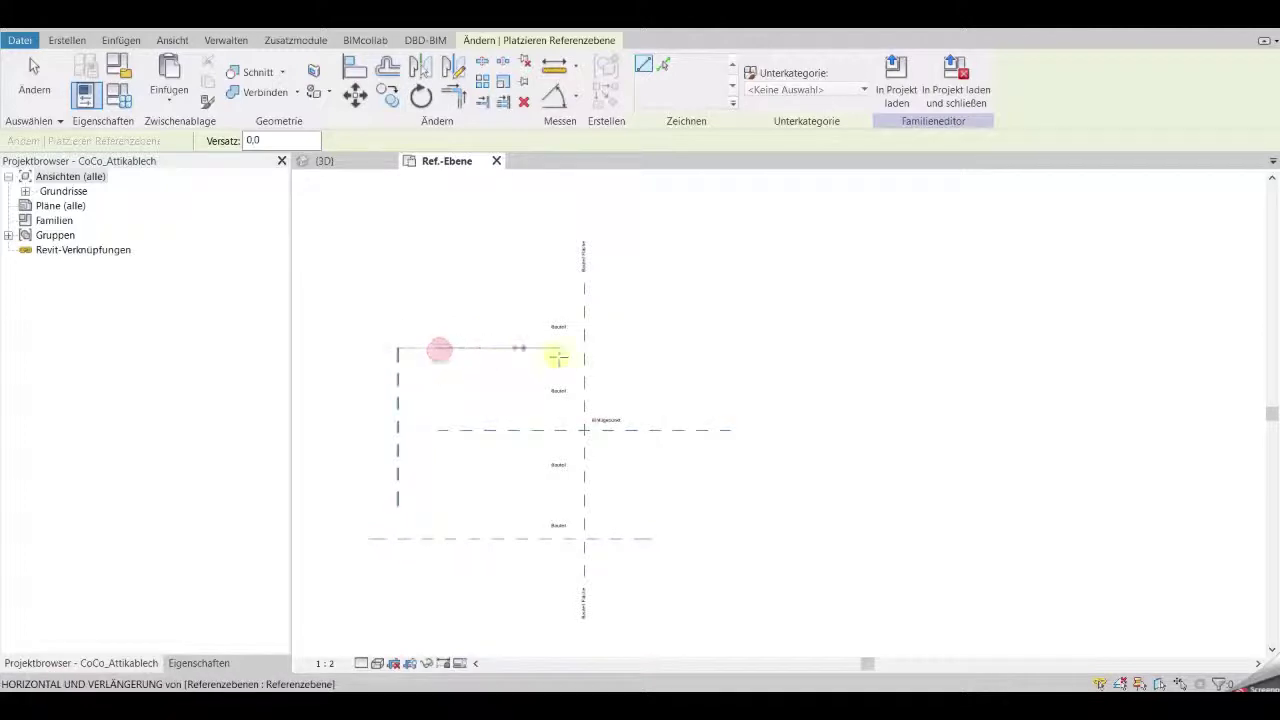
left_click(648, 349)
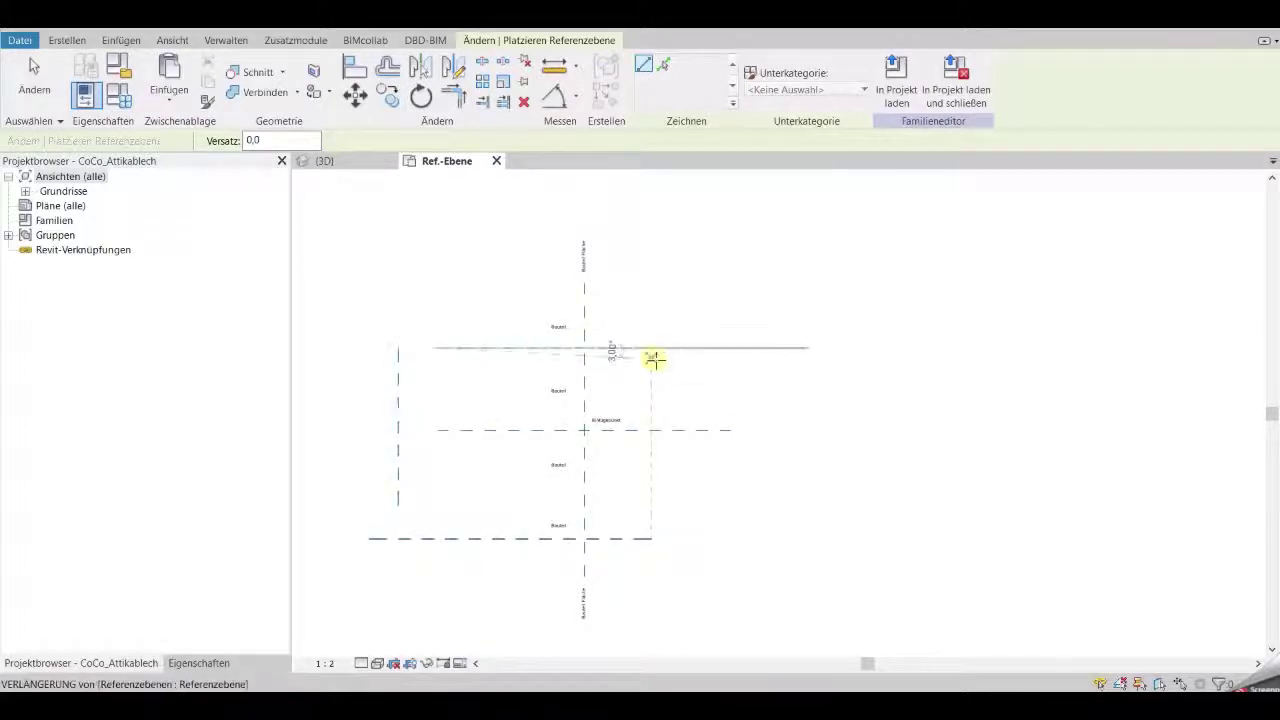
left_click(651, 359)
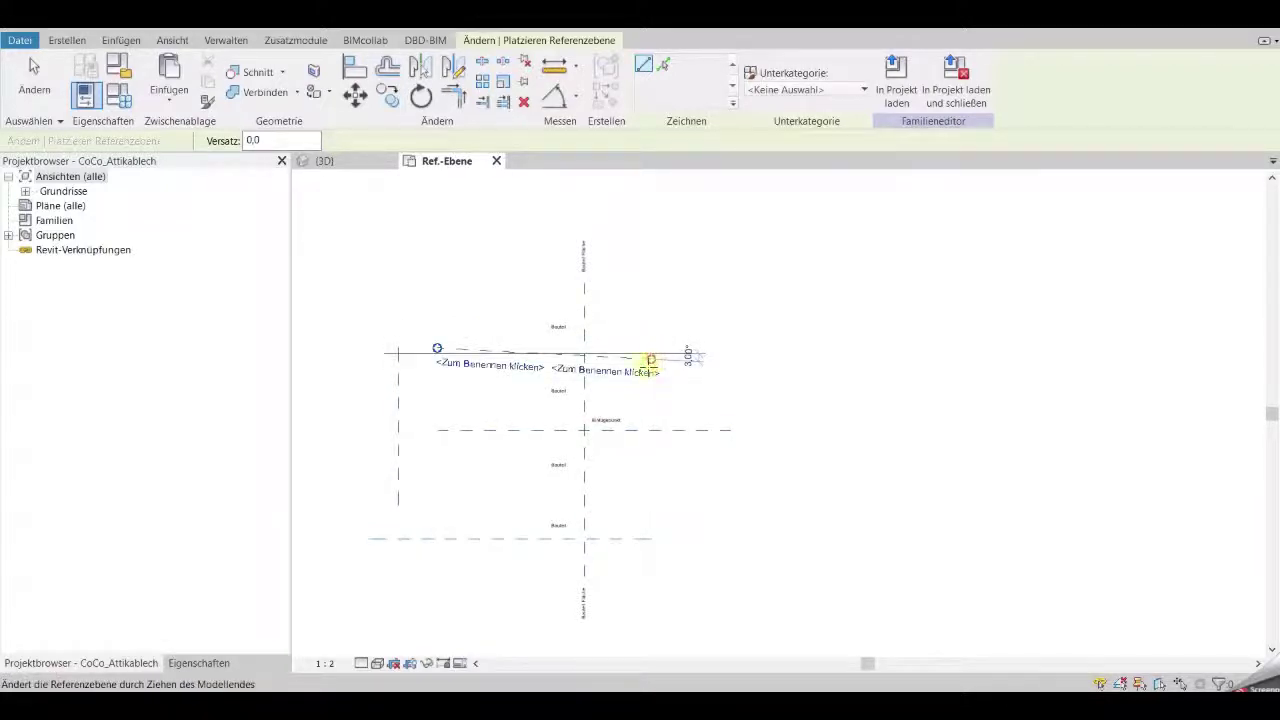
key("Escape")
key("Escape")
- Start the Winkel angular dimension tool
middle_click_drag(617, 391, 704, 366)
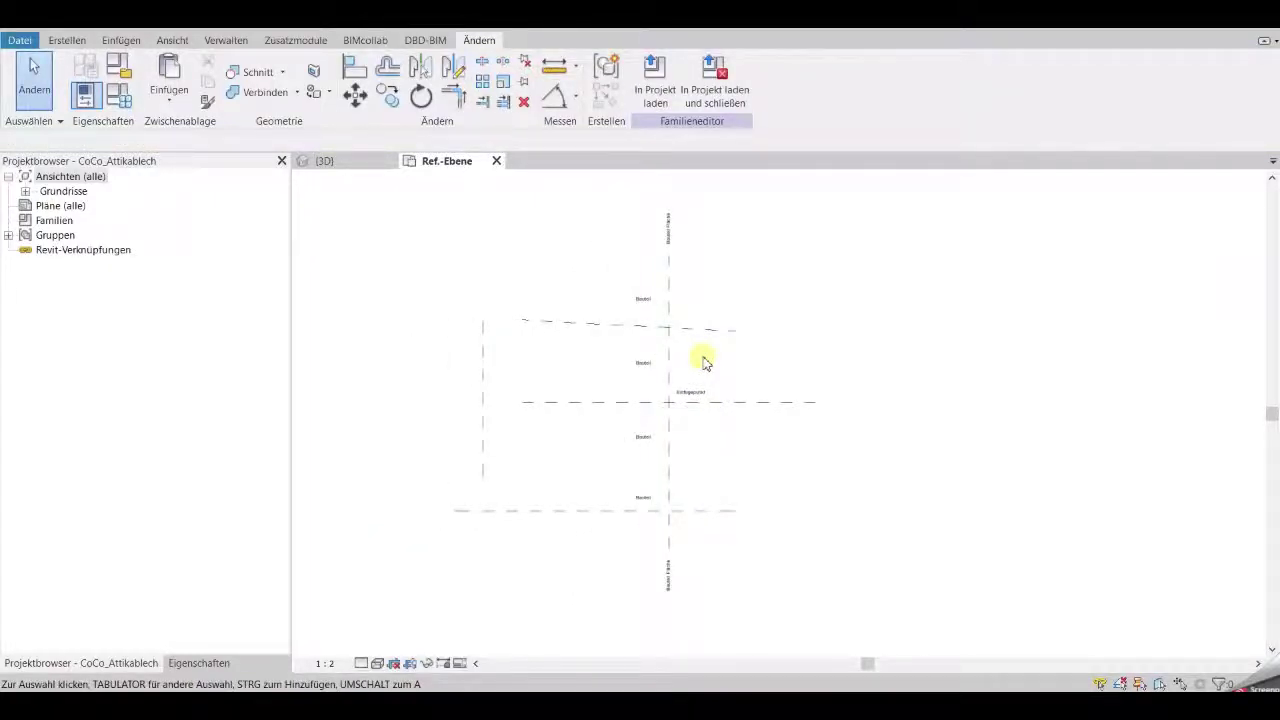
left_click(72, 41)
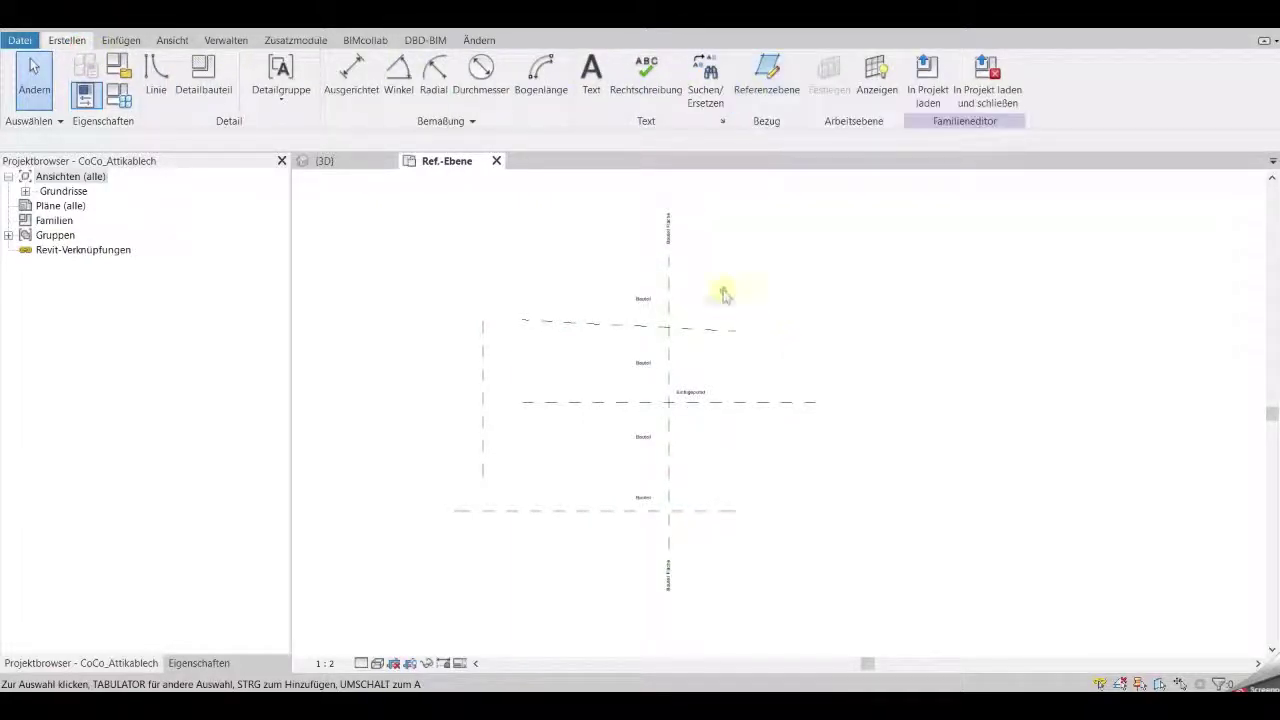
left_click(398, 75)
- Place an 87.00° angular dimension between the sloped top plane and the vertical plane, then select it
scroll(706, 333, "up", 3)
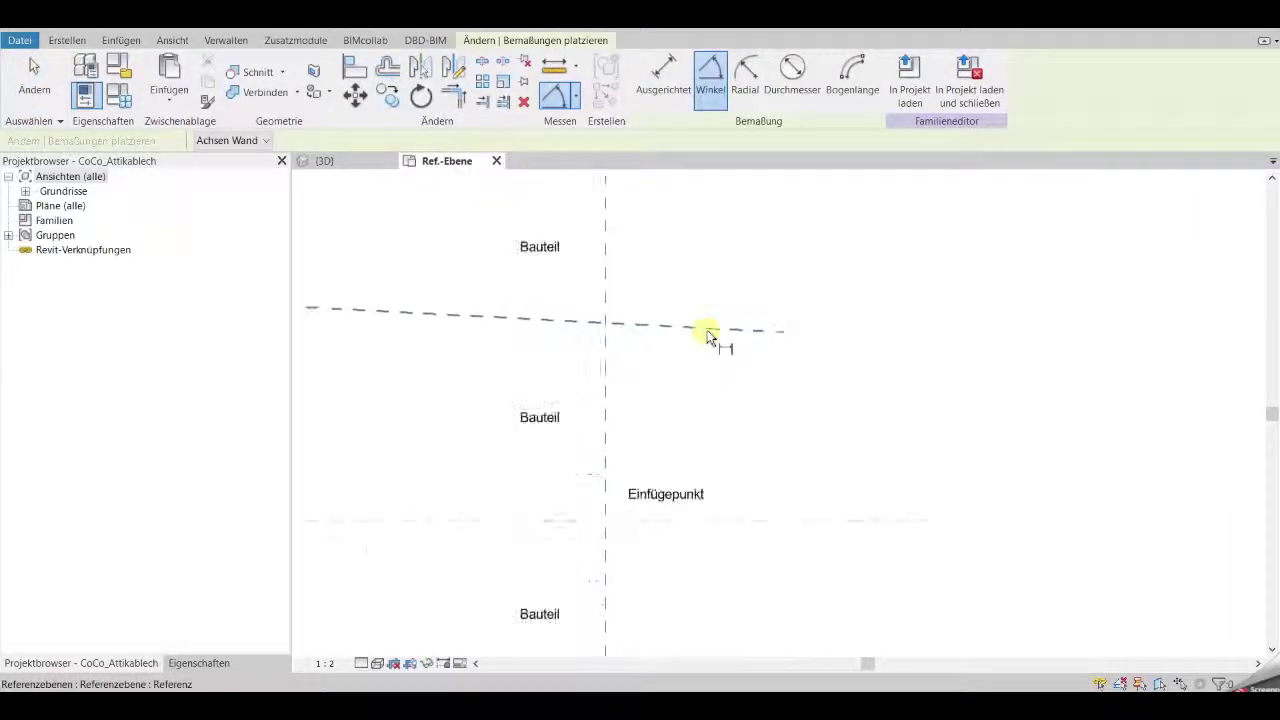
left_click(653, 326)
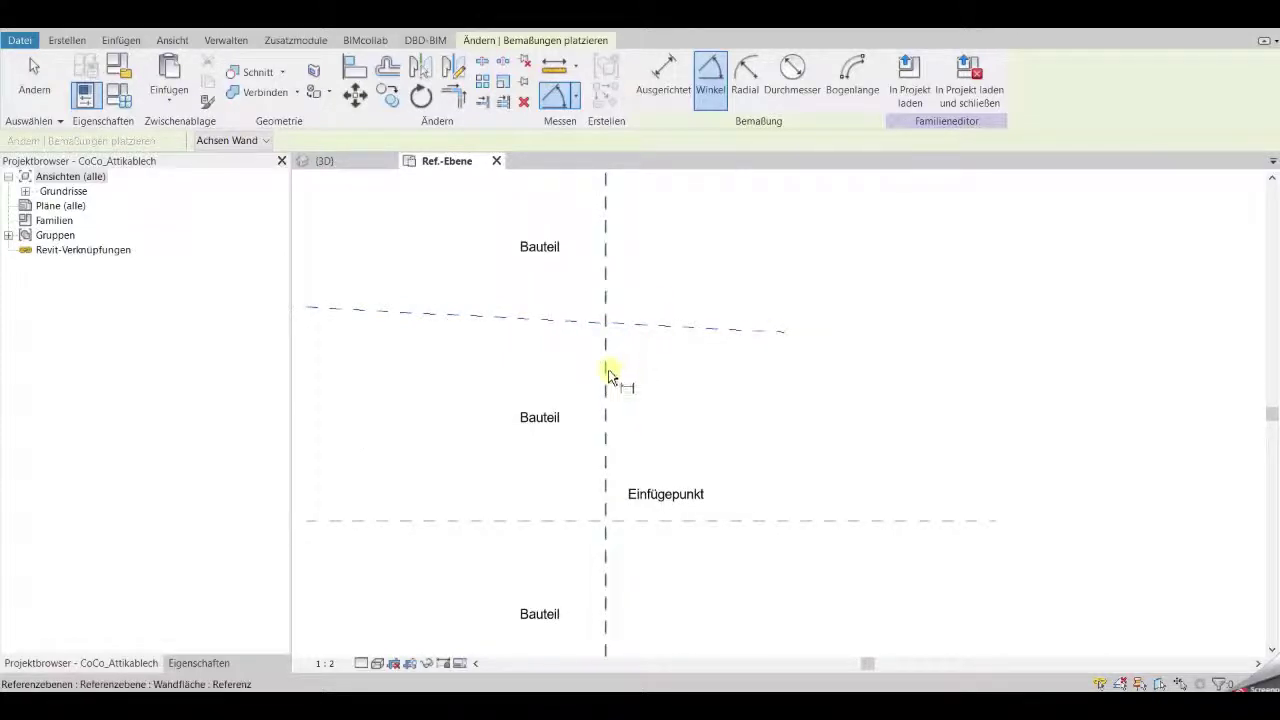
left_click(608, 367)
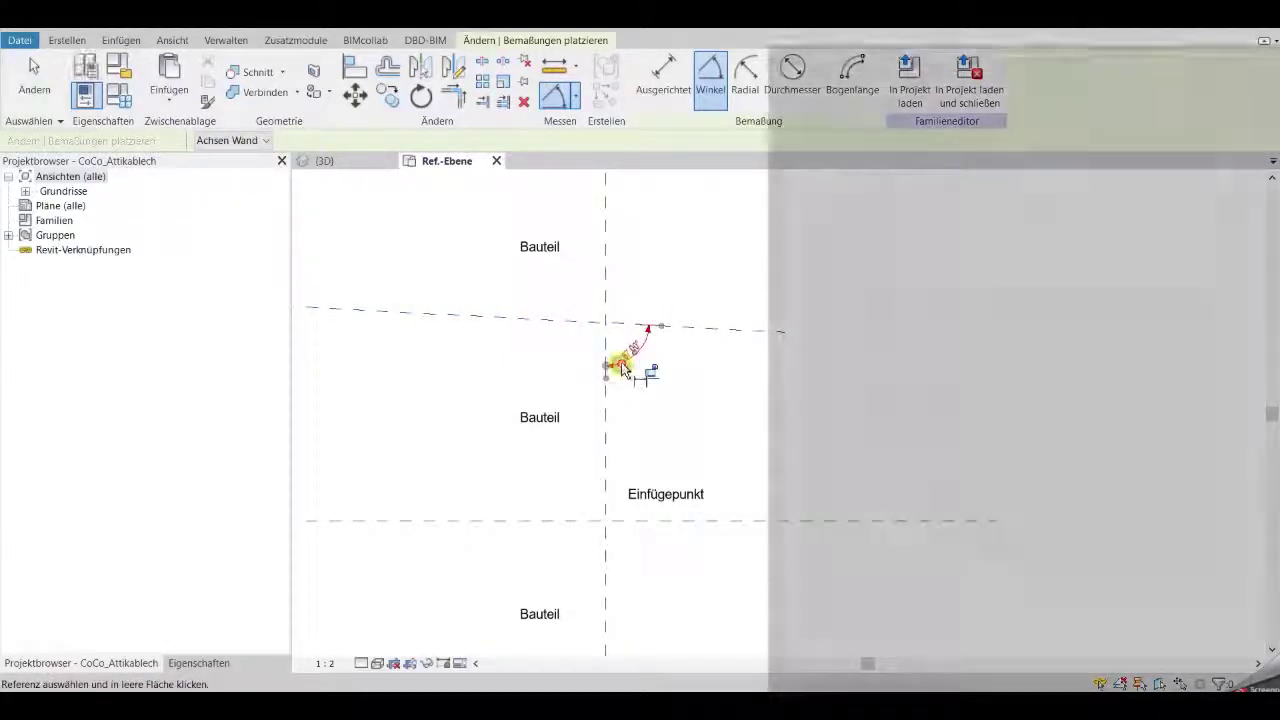
scroll(622, 370, "up", 1)
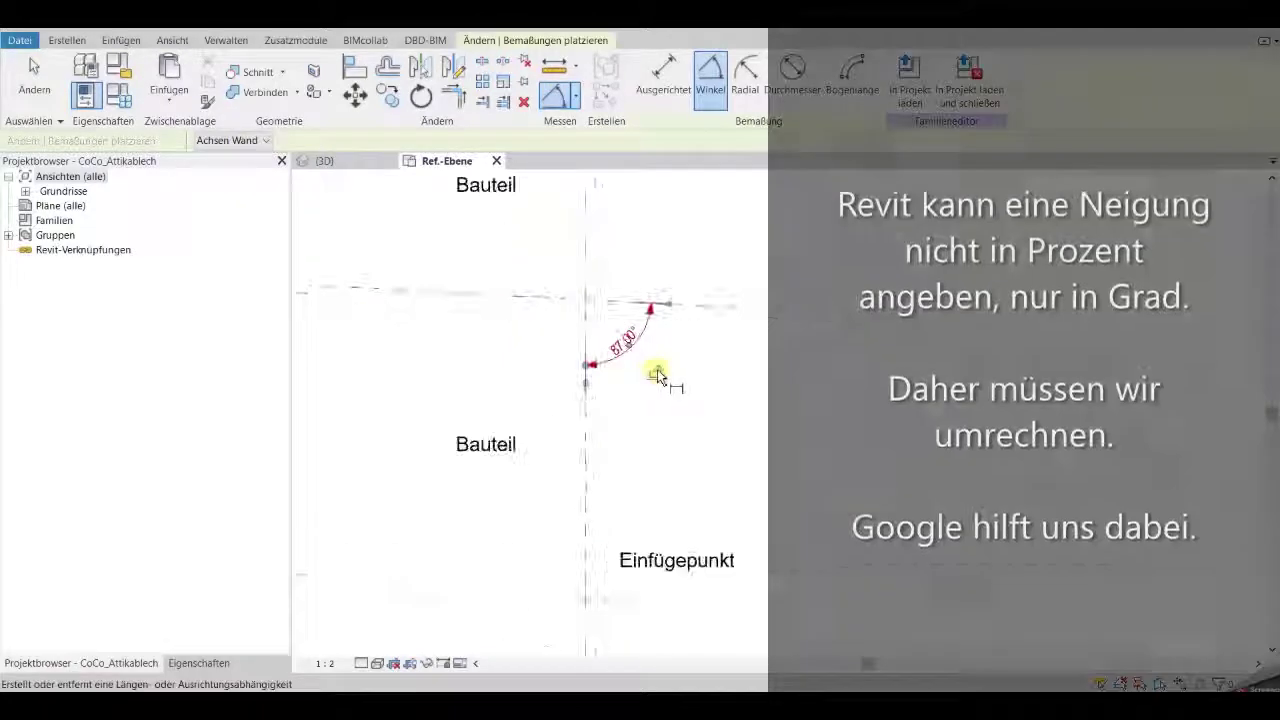
scroll(625, 365, "up", 1)
scroll(628, 350, "up", 1)
left_click(627, 347)
key("Escape")
key("Escape")
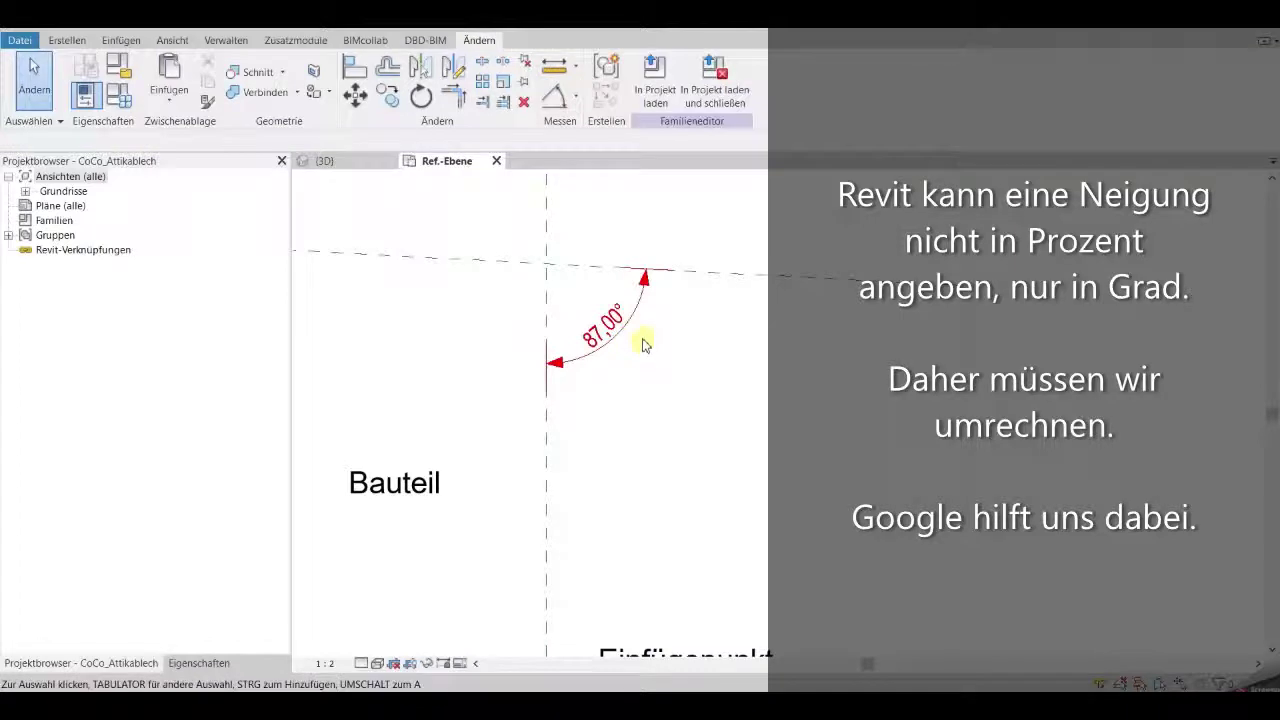
scroll(640, 340, "up", 1)
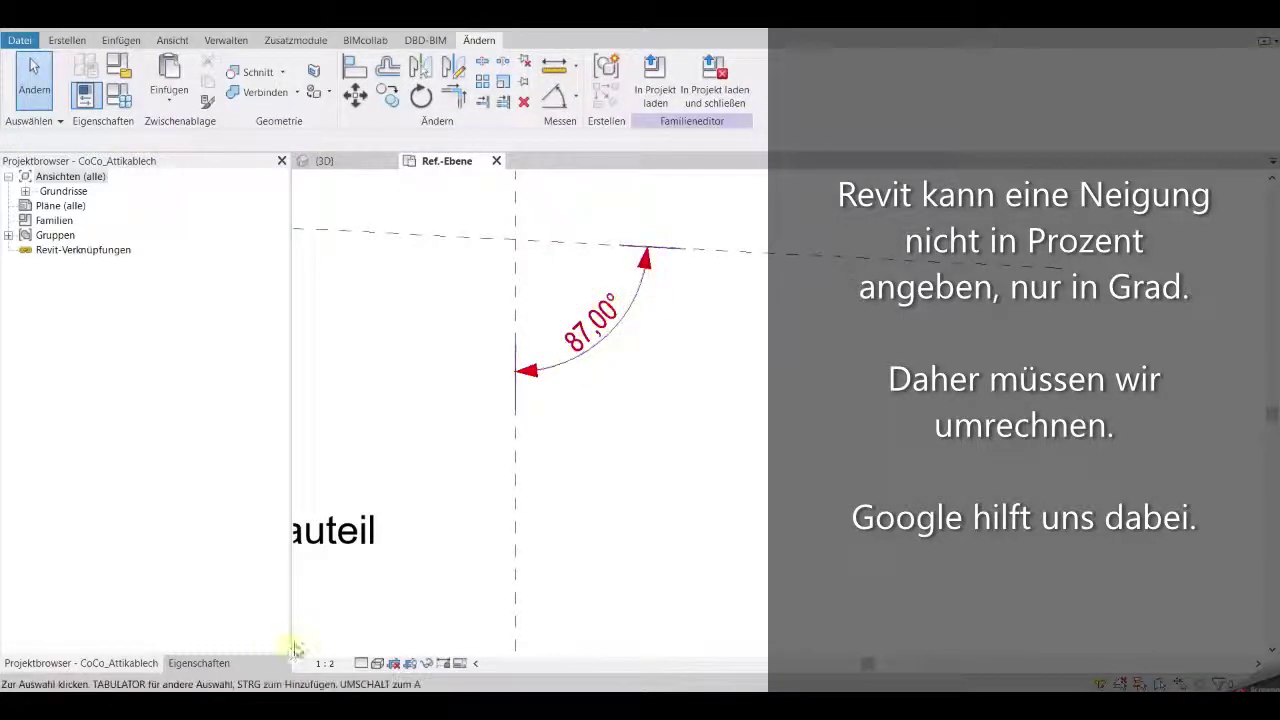
left_click(223, 663)
left_click(565, 372)
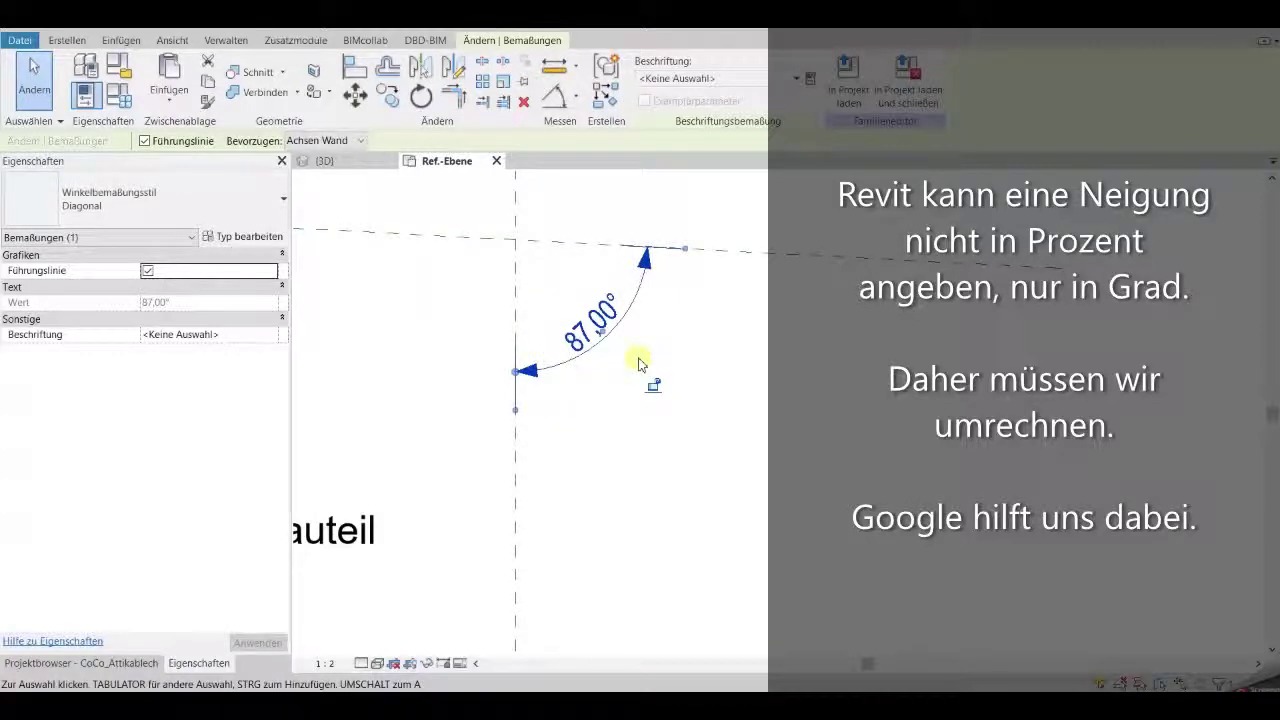
left_click(248, 237)
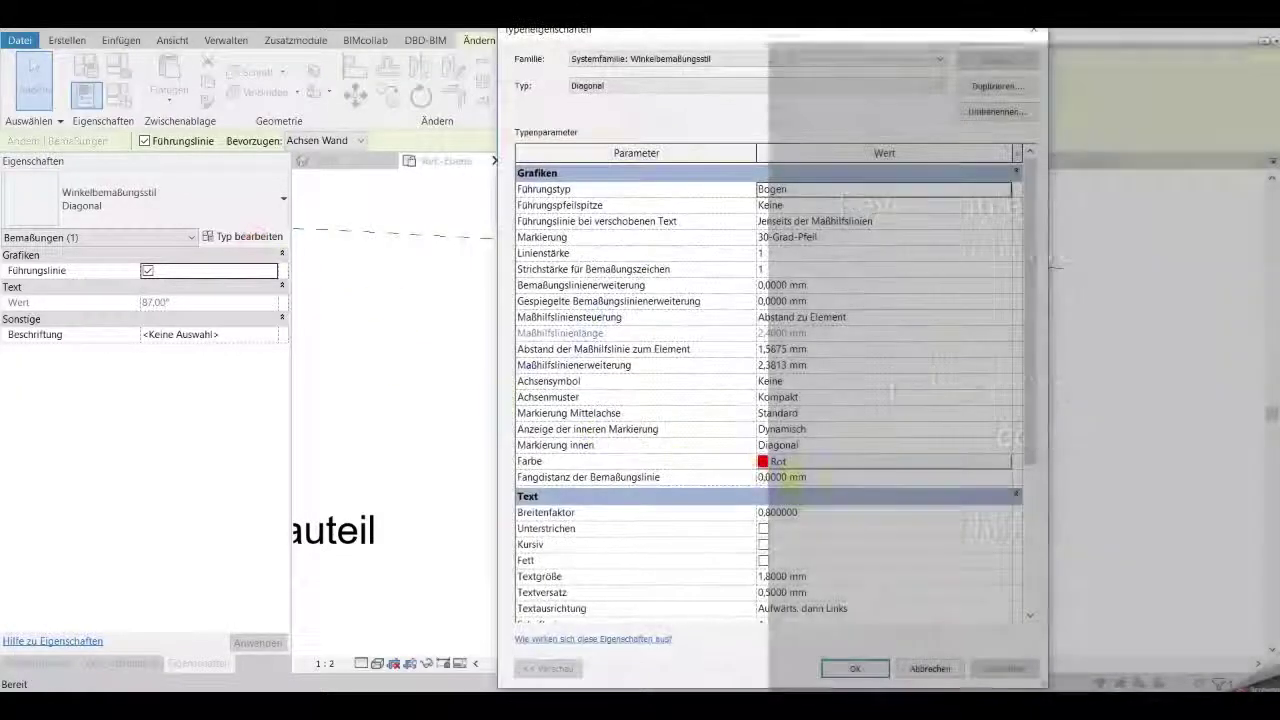
scroll(852, 498, "down", 2)
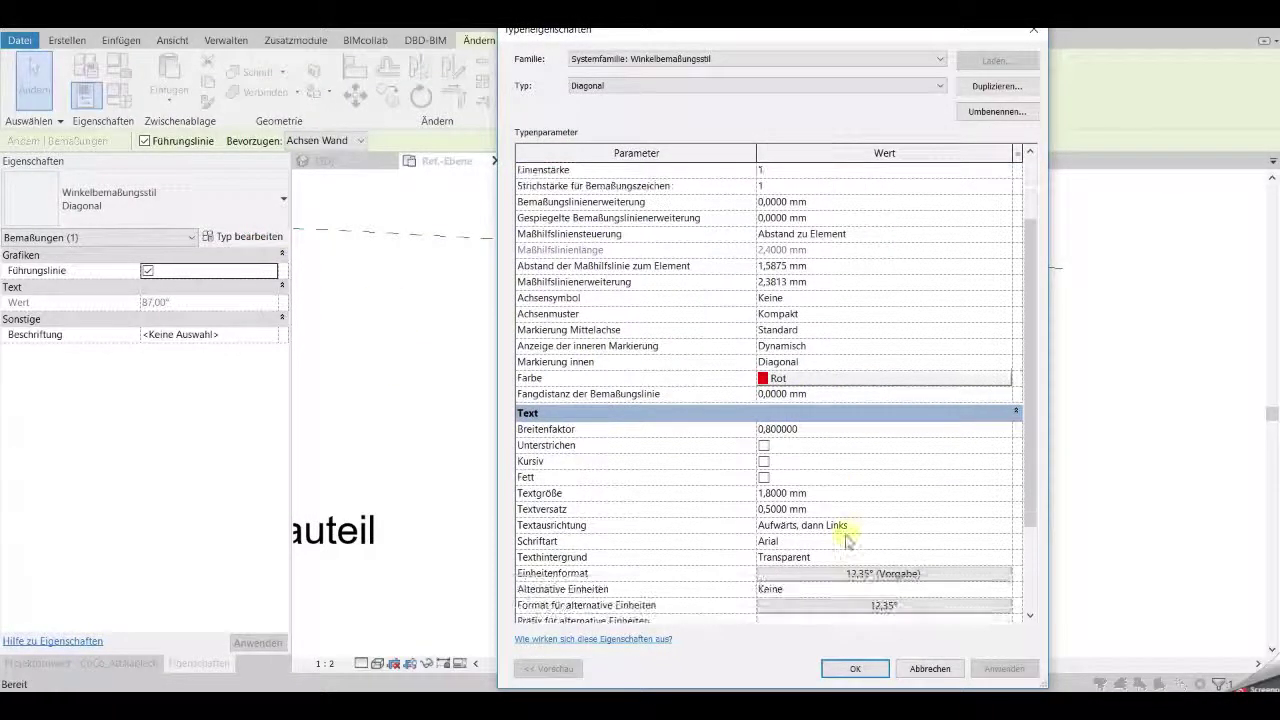
scroll(845, 538, "down", 3)
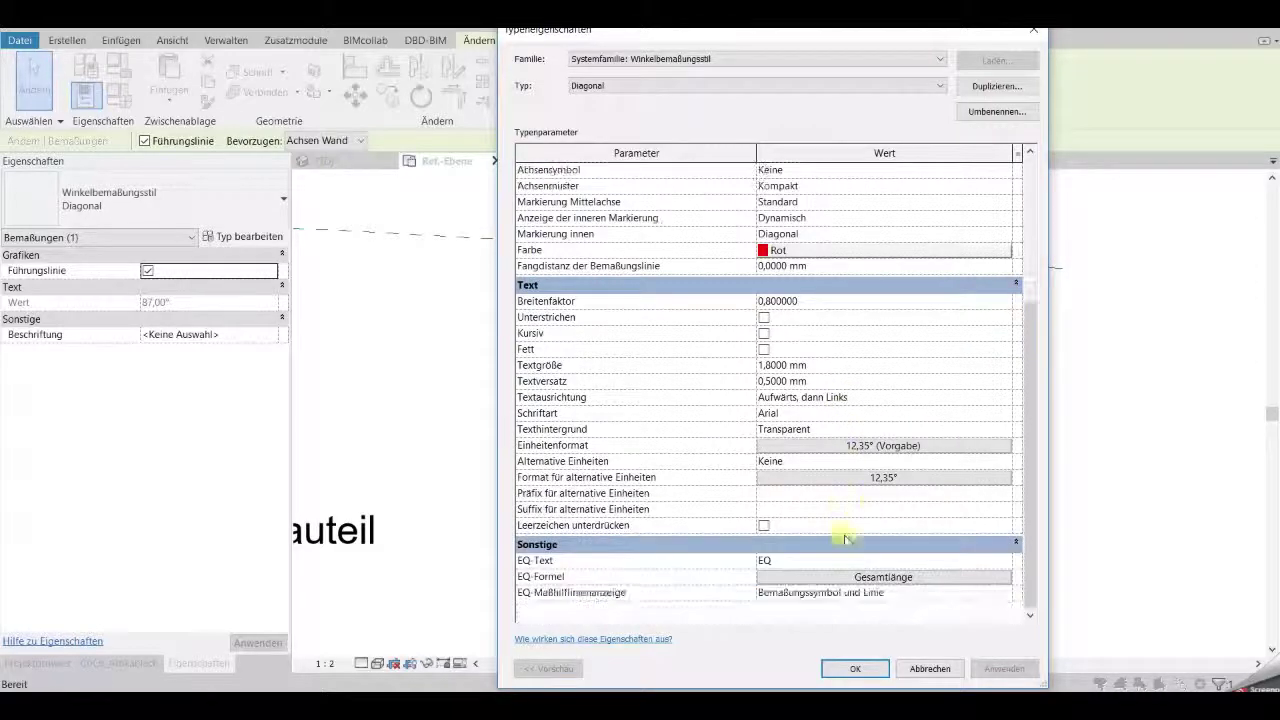
left_click(804, 449)
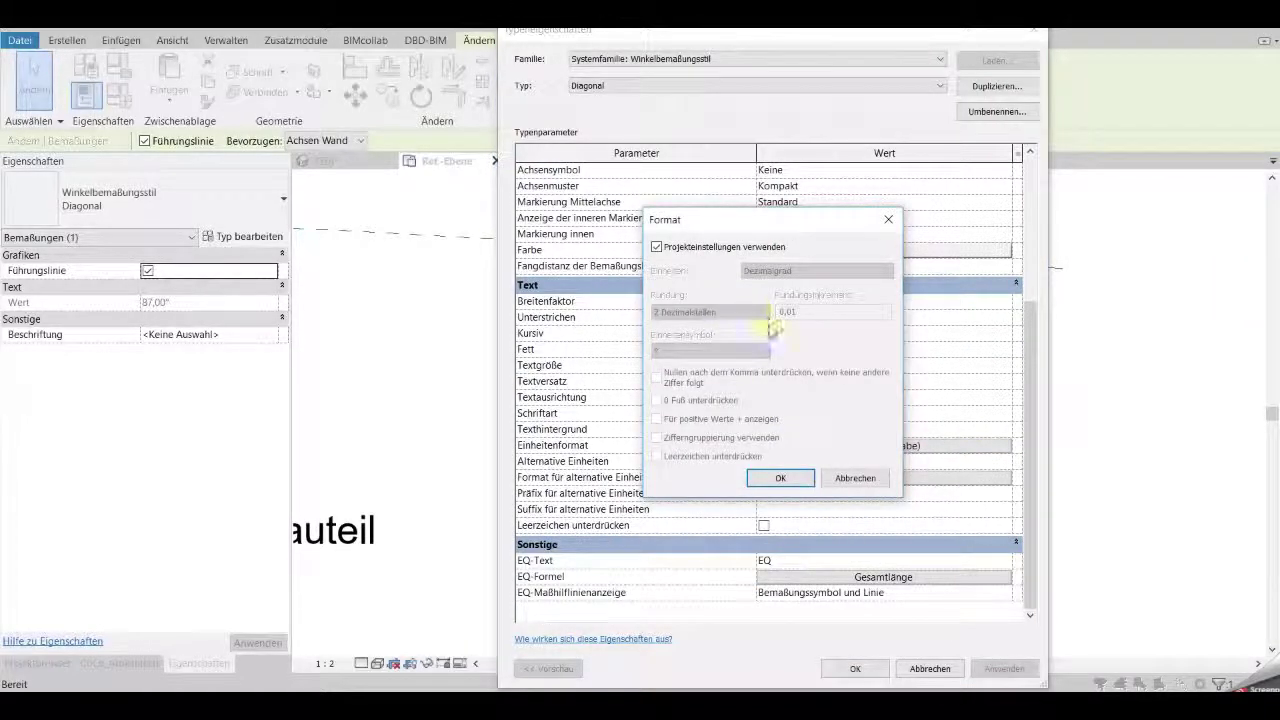
left_click(658, 247)
left_click(796, 272)
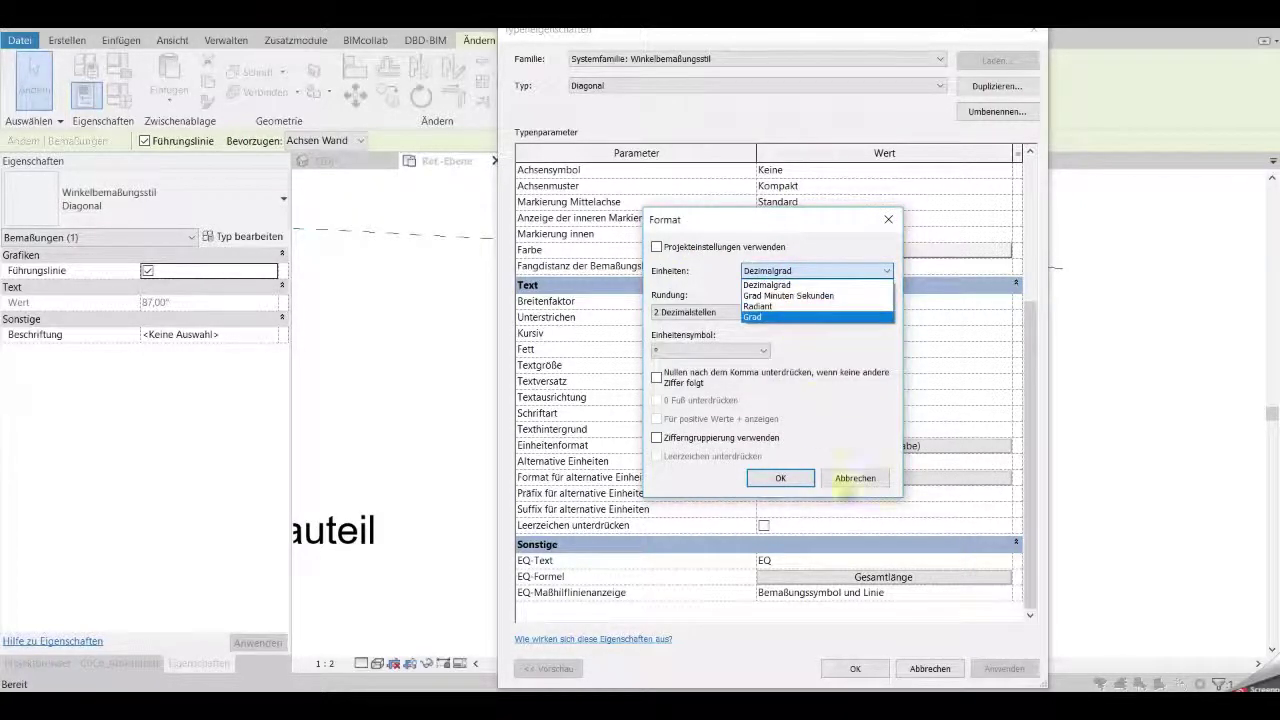
left_click(844, 480)
left_click(844, 480)
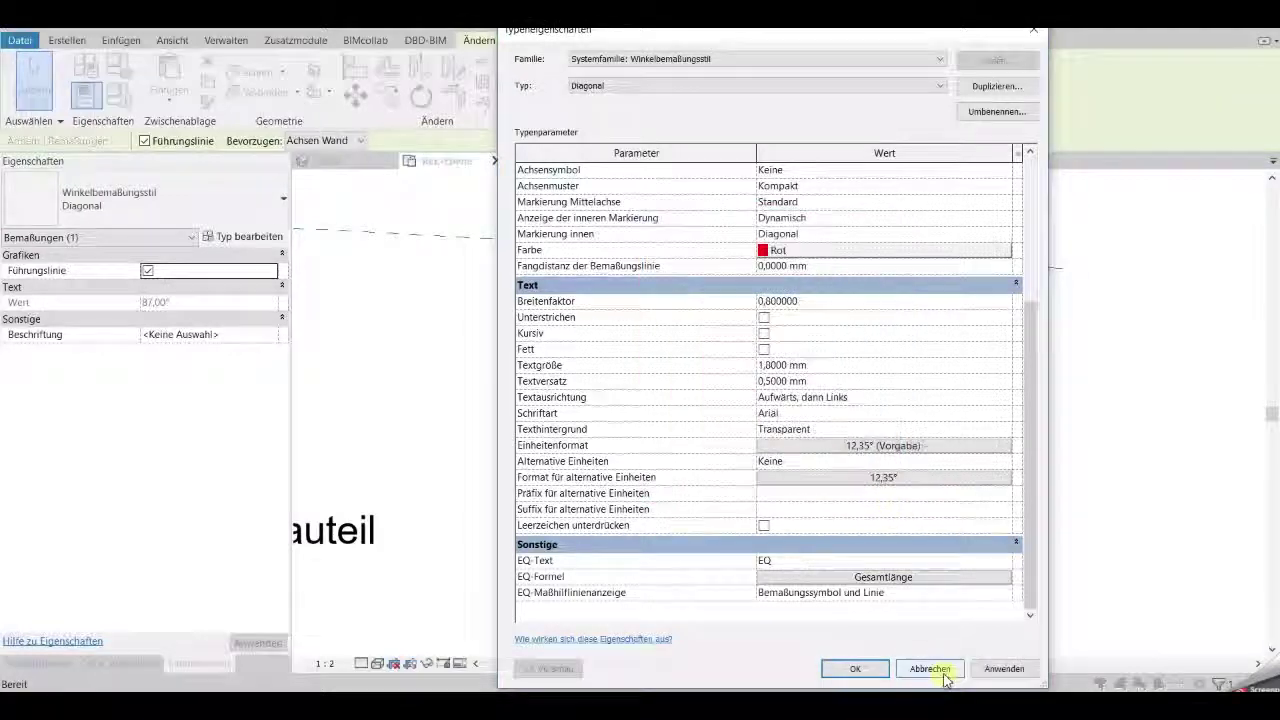
left_click(930, 668)
left_click(829, 543)
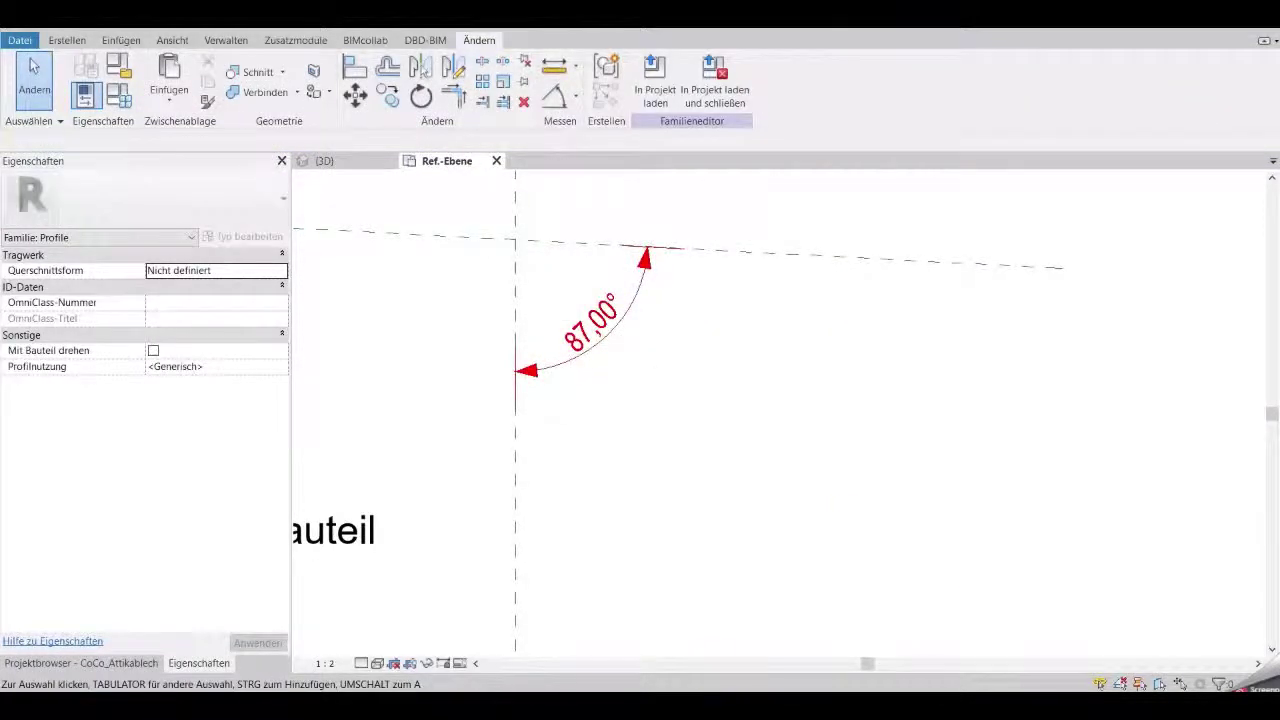
- Convert a 2% slope to degrees in Chrome's Steigung converter, giving 1.15°, and capture it
left_click(692, 640)
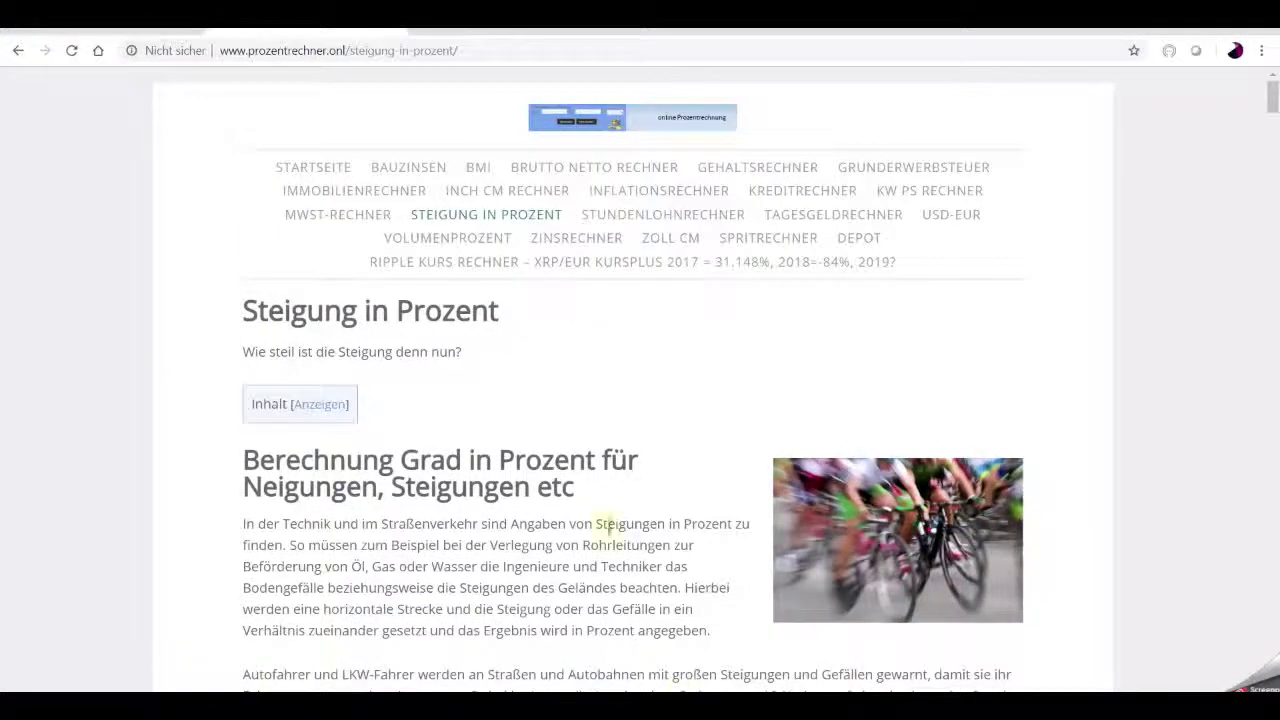
scroll(611, 521, "down", 2)
scroll(611, 521, "down", 3)
scroll(612, 522, "down", 2)
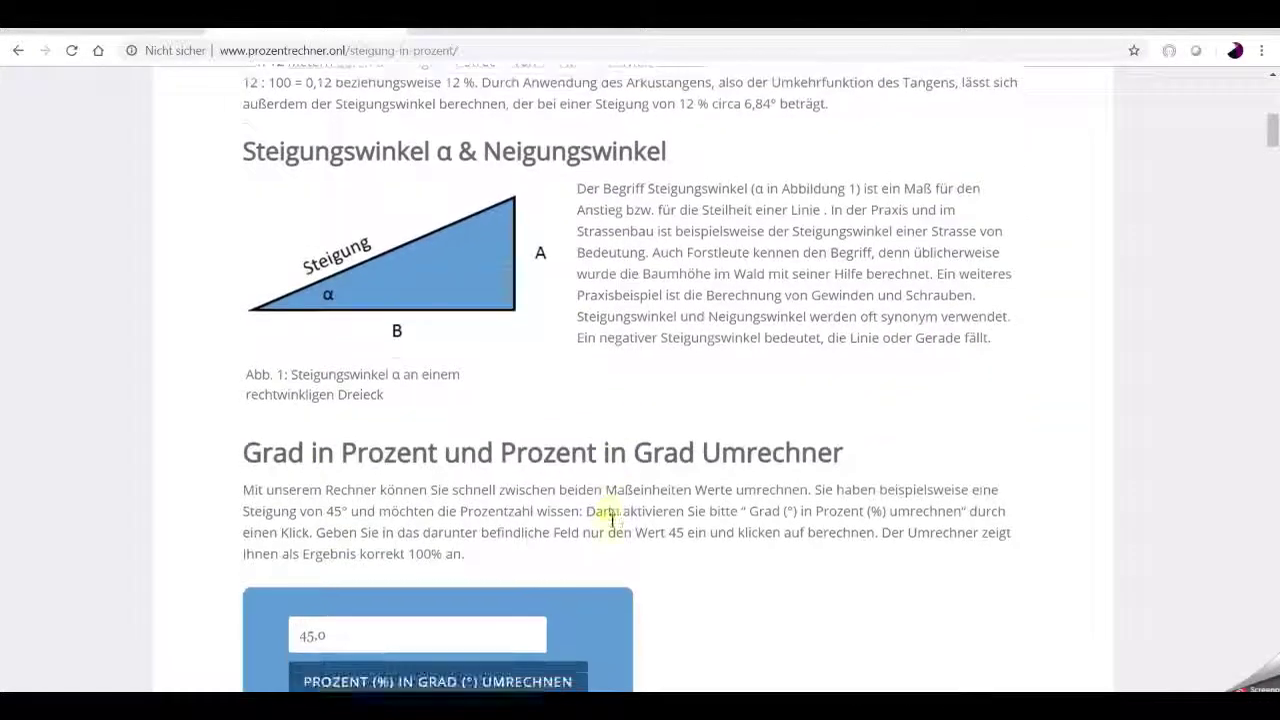
scroll(613, 523, "down", 2)
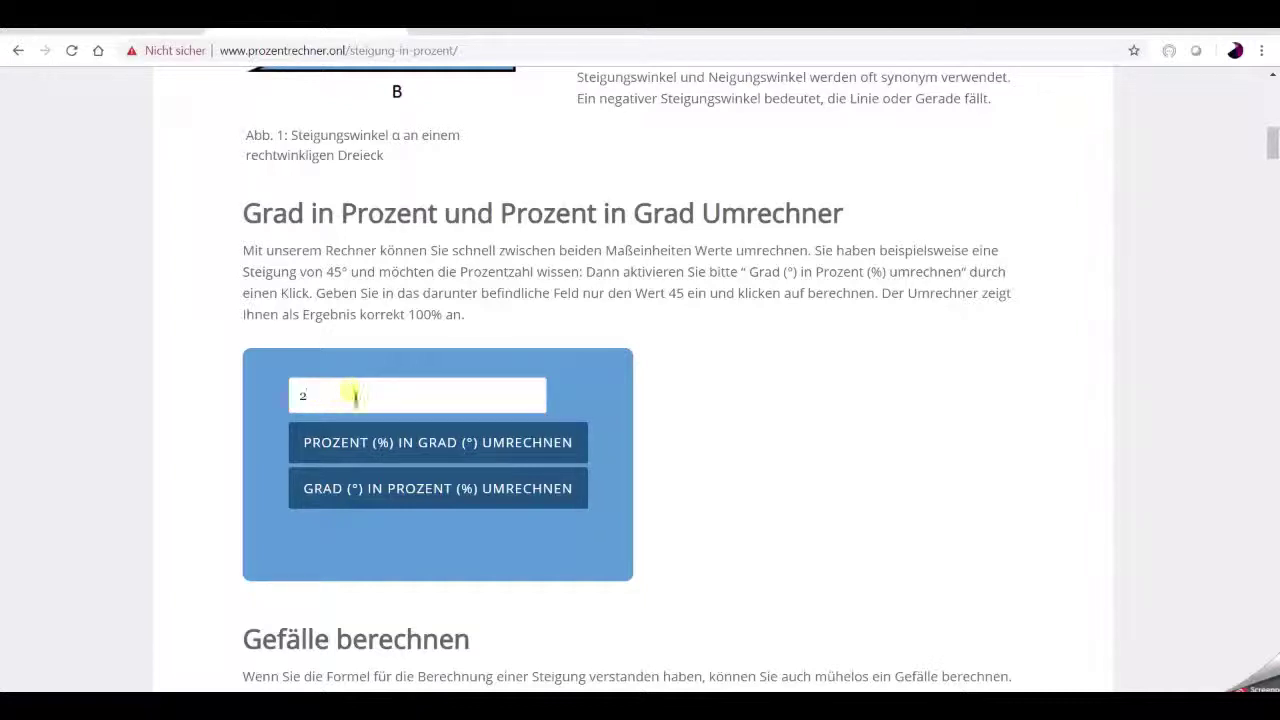
left_click(369, 449)
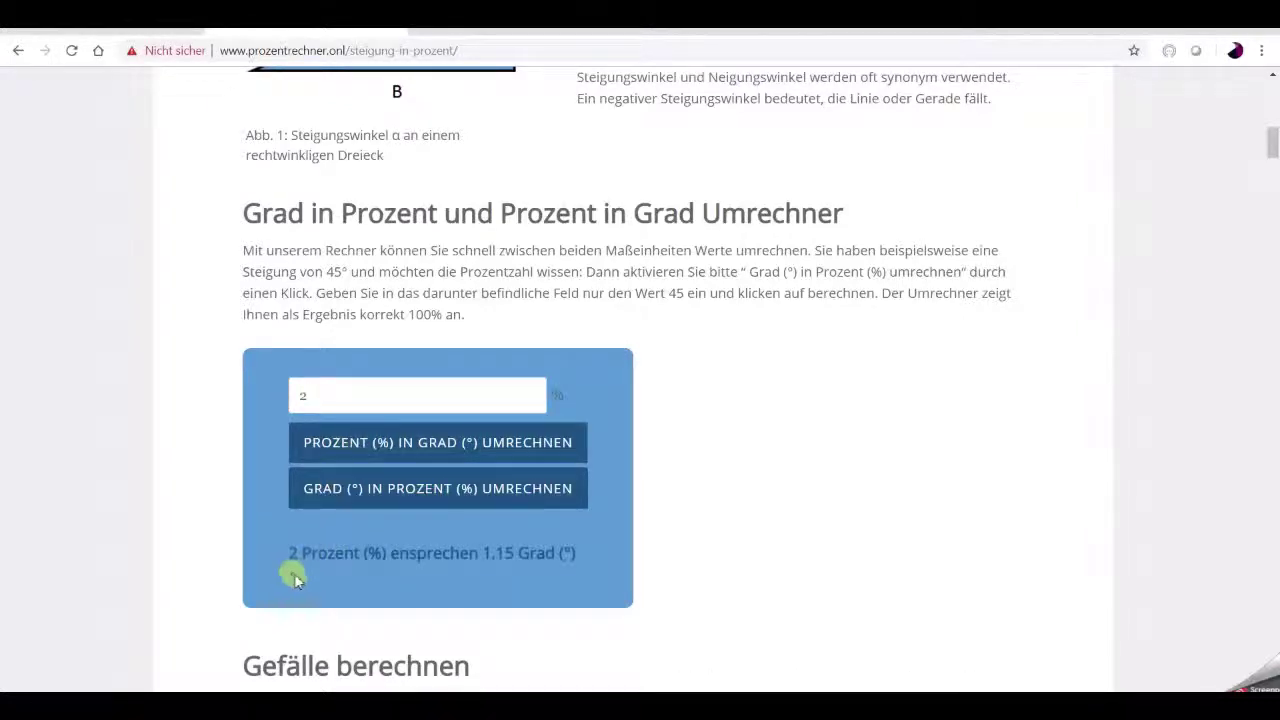
double_click(500, 553)
key("Print")
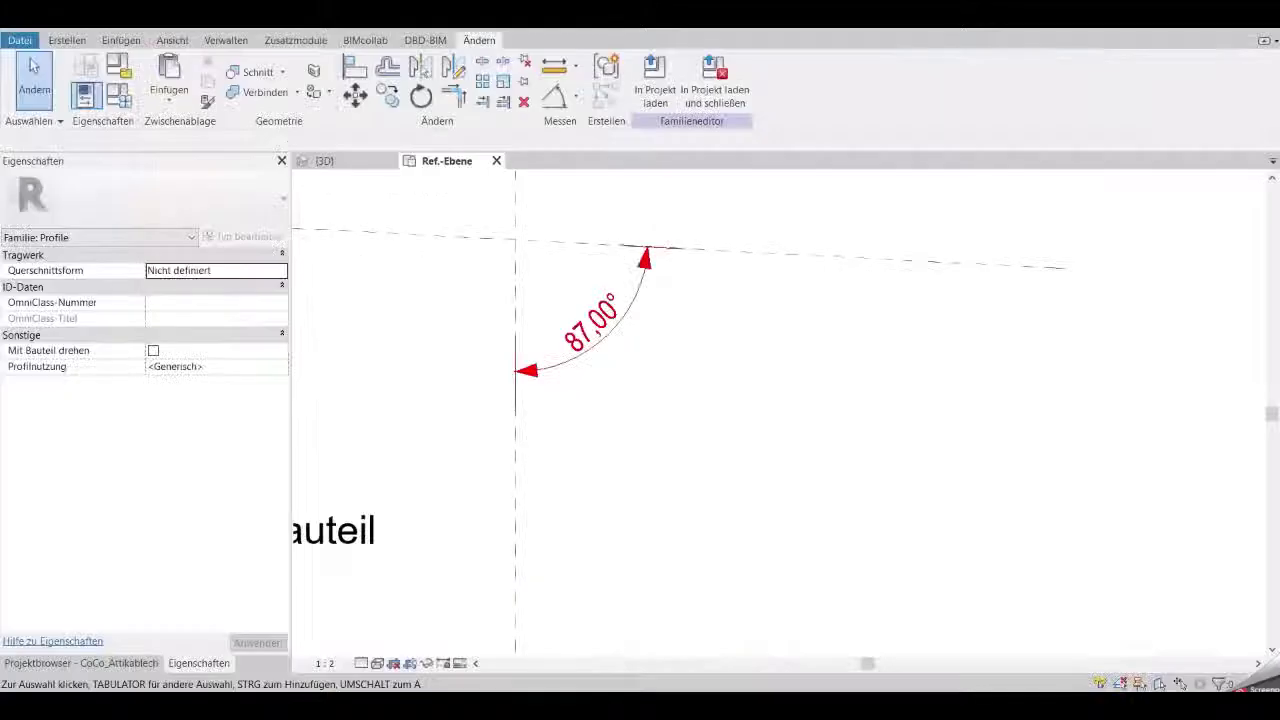
- Change the 87° angle dimension to =90-1.15, tilting the sloped plane to 88.85°
middle_click_drag(712, 398, 734, 466)
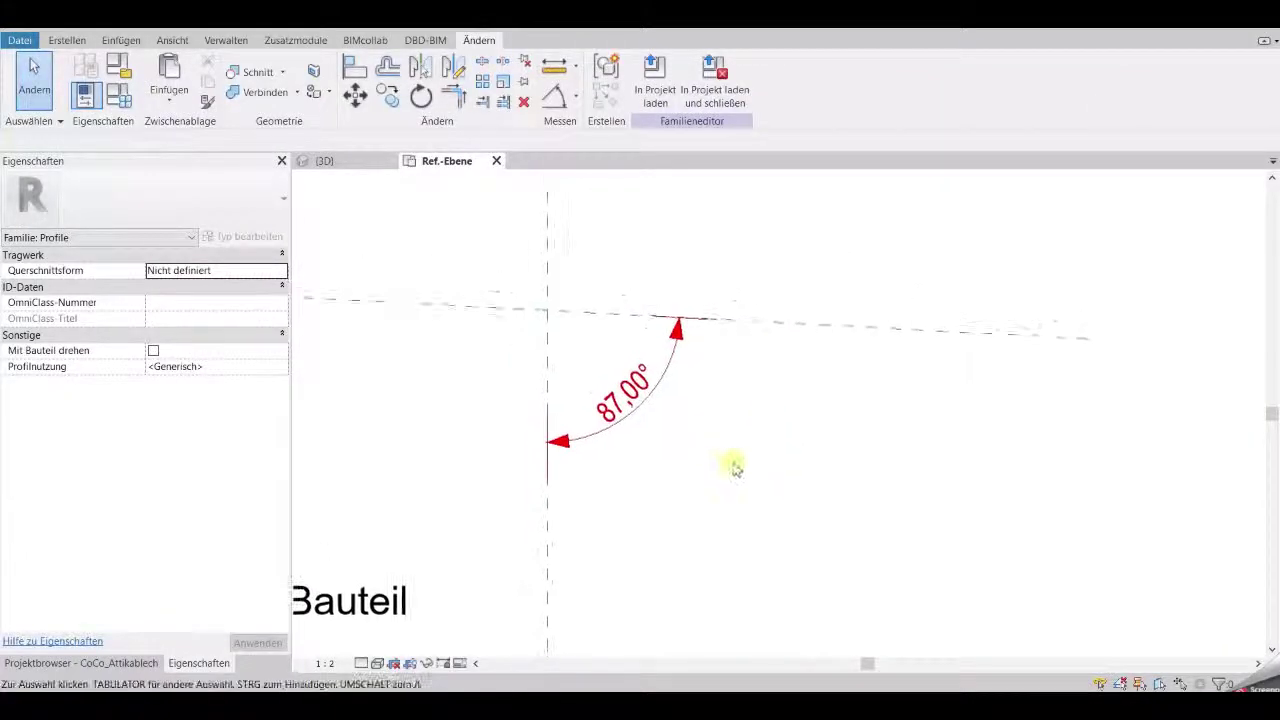
left_click(757, 324)
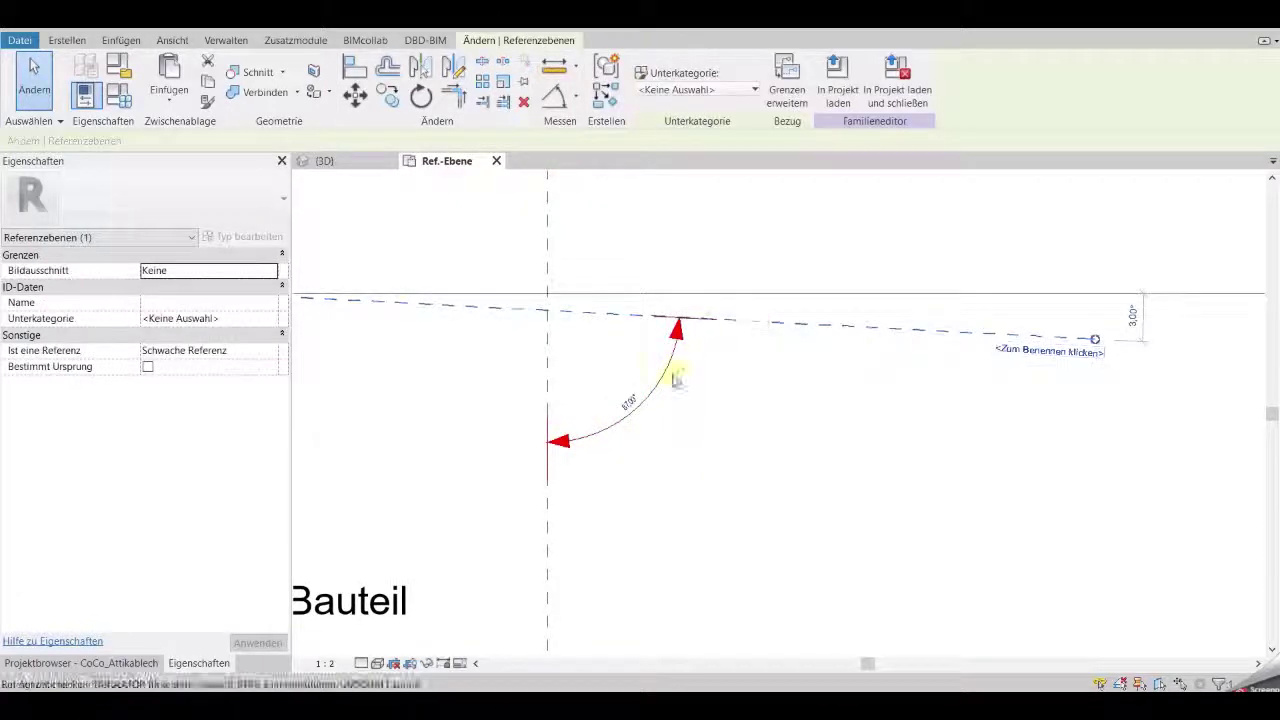
left_click(630, 404)
type("=90-1,15")
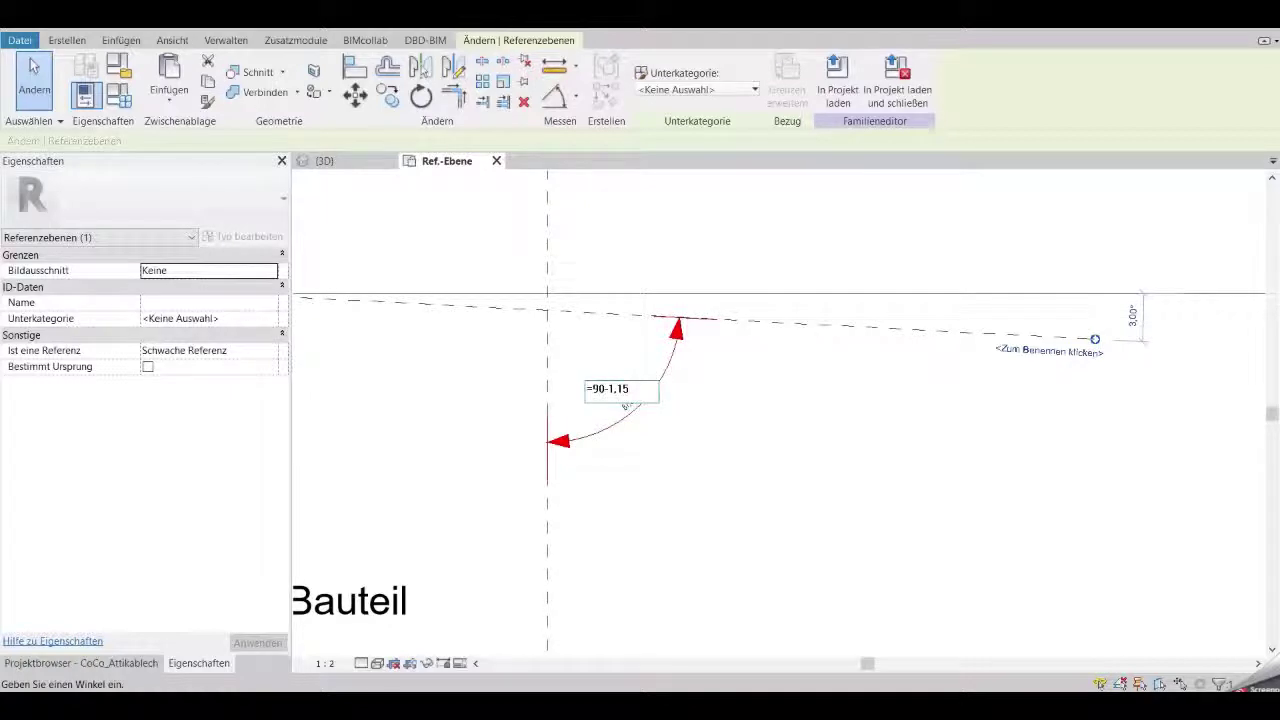
key("Return")
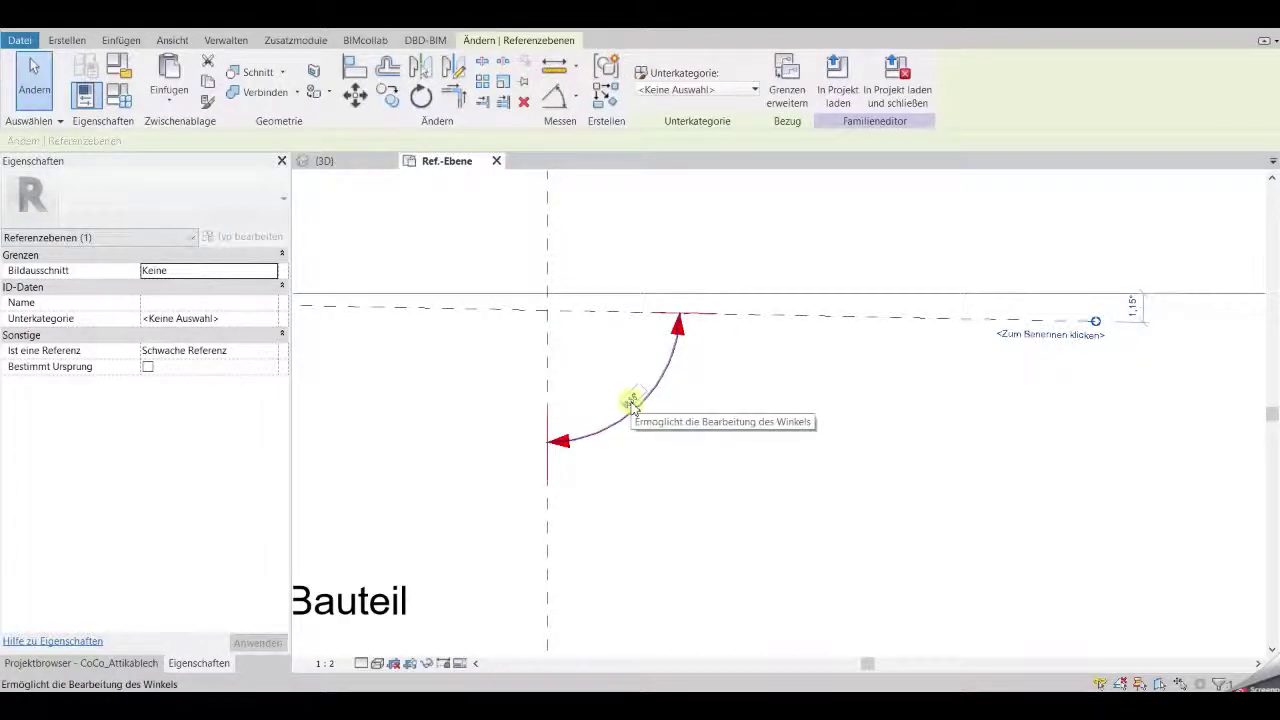
scroll(631, 404, "up", 2)
scroll(650, 425, "up", 2)
left_click(654, 429)
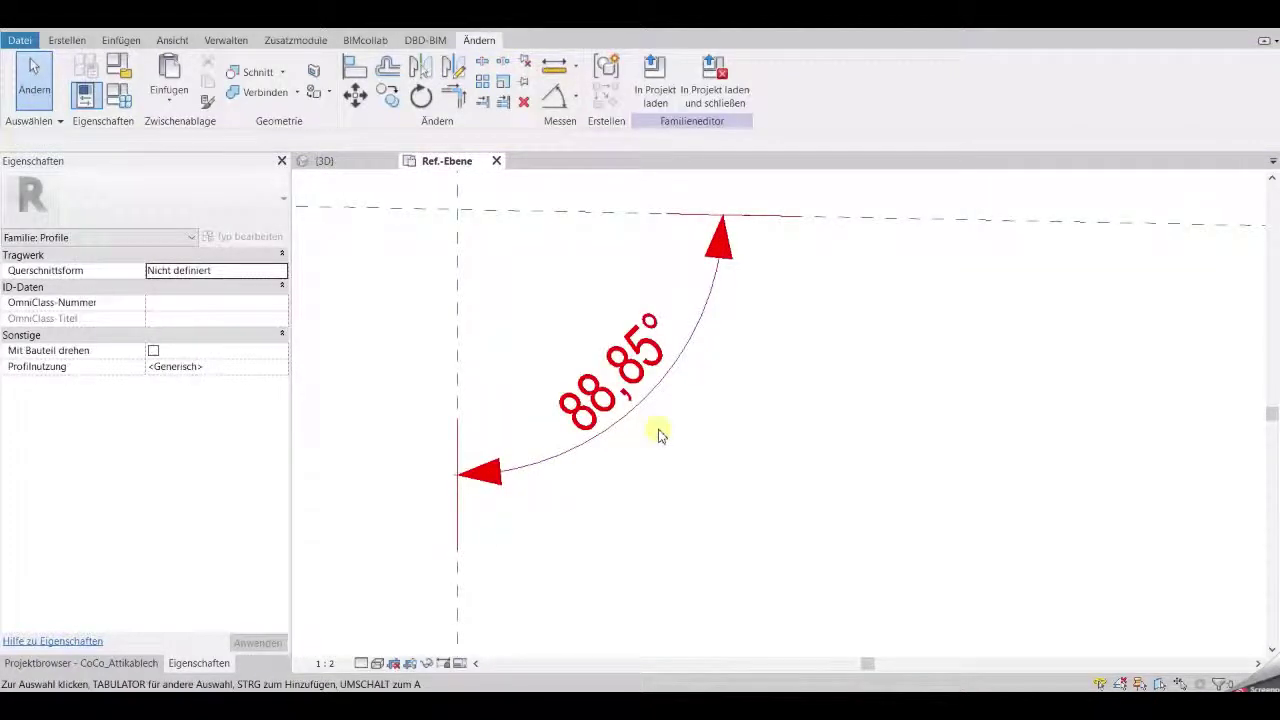
scroll(659, 434, "down", 2)
scroll(657, 434, "down", 2)
scroll(655, 432, "down", 2)
- Place an aligned 254 width dimension between the vertical reference planes above the profile
scroll(670, 470, "down", 1)
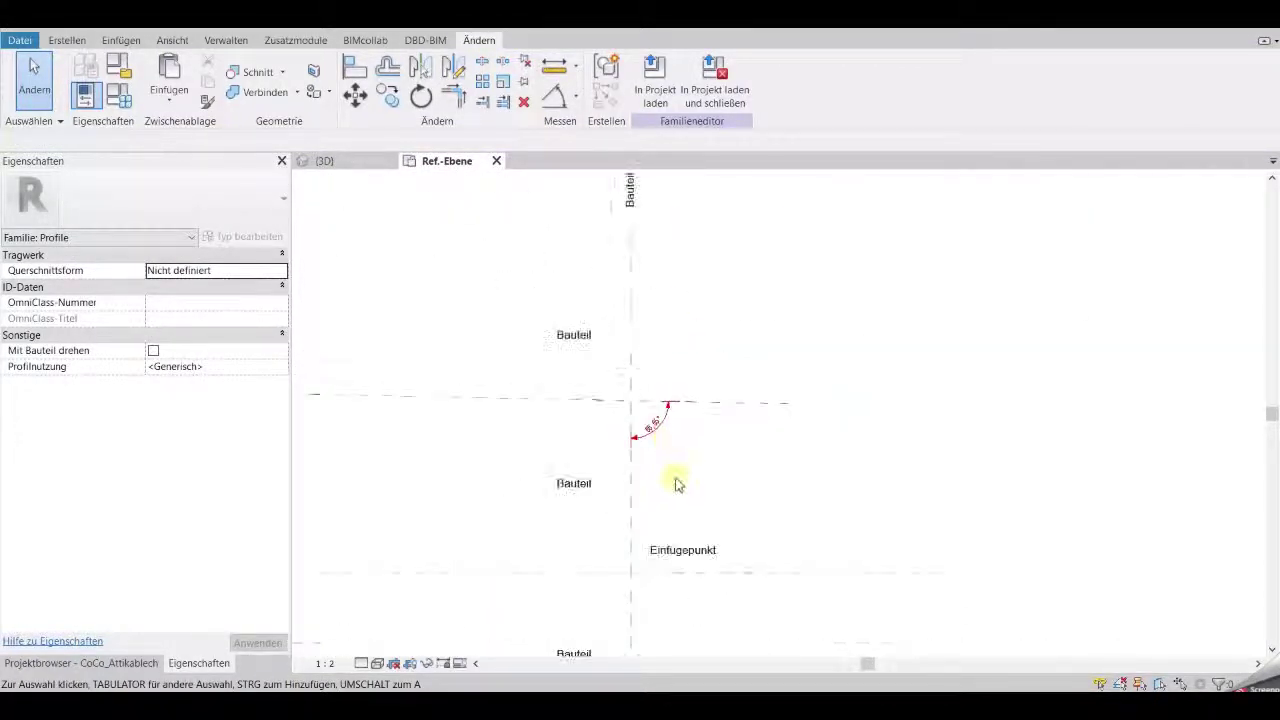
middle_click_drag(675, 485, 754, 457)
scroll(560, 486, "down", 1)
scroll(480, 490, "down", 2)
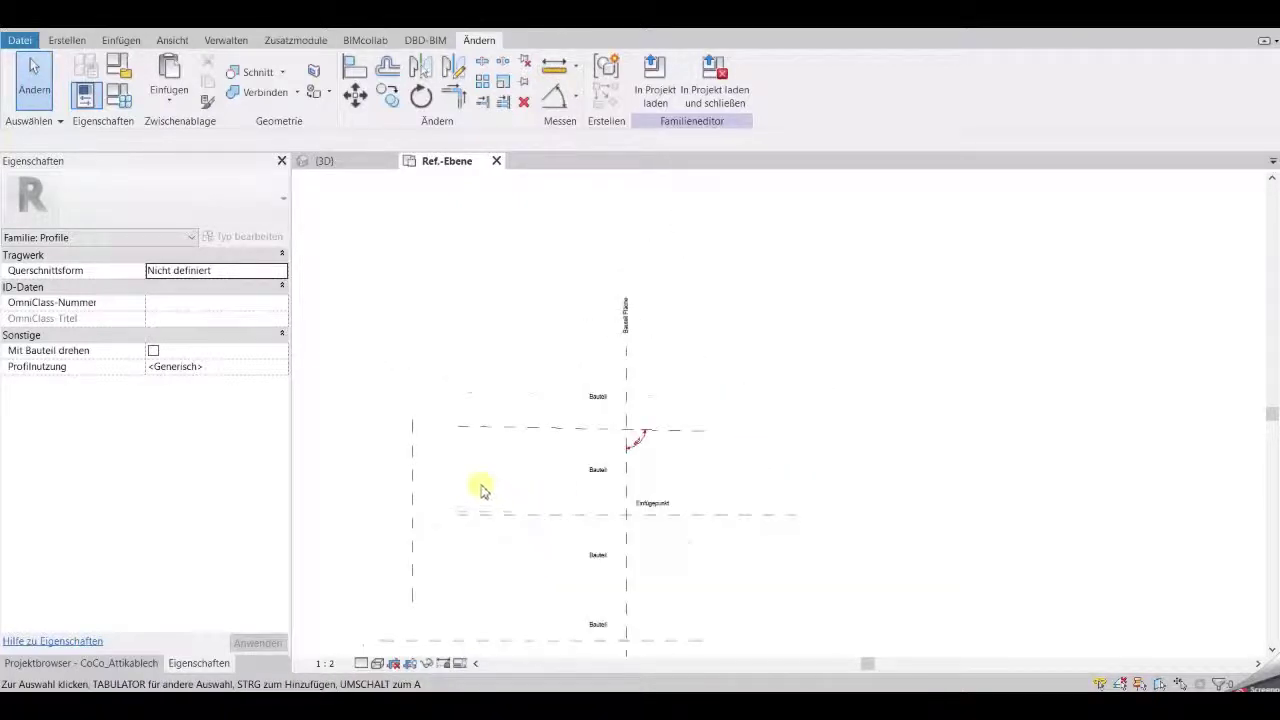
middle_click_drag(480, 490, 528, 450)
left_click(575, 104)
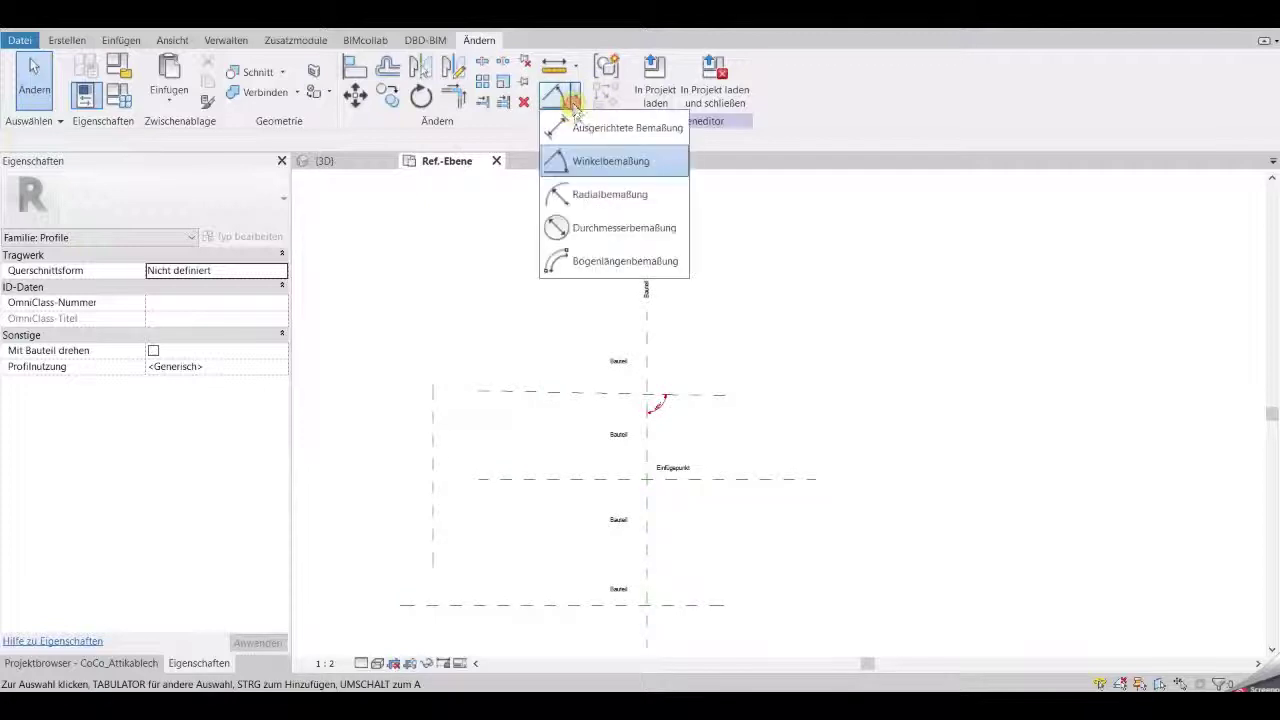
left_click(600, 131)
left_click(645, 333)
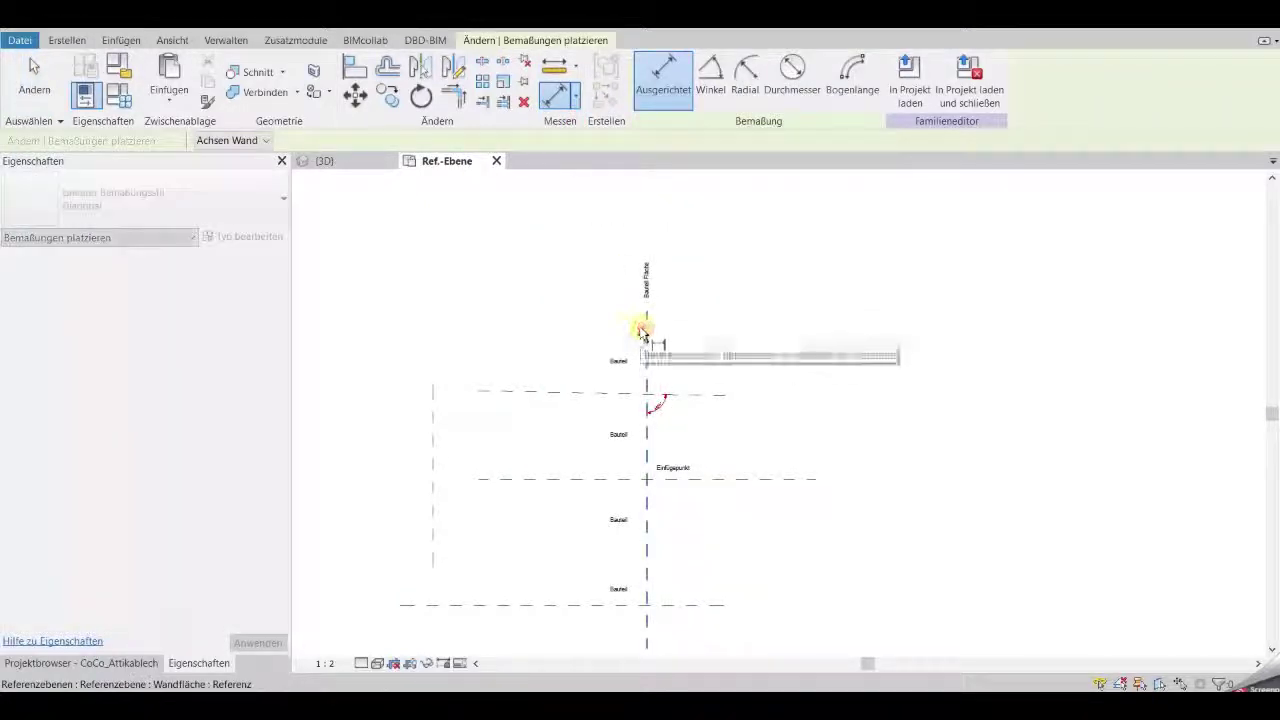
left_click(432, 440)
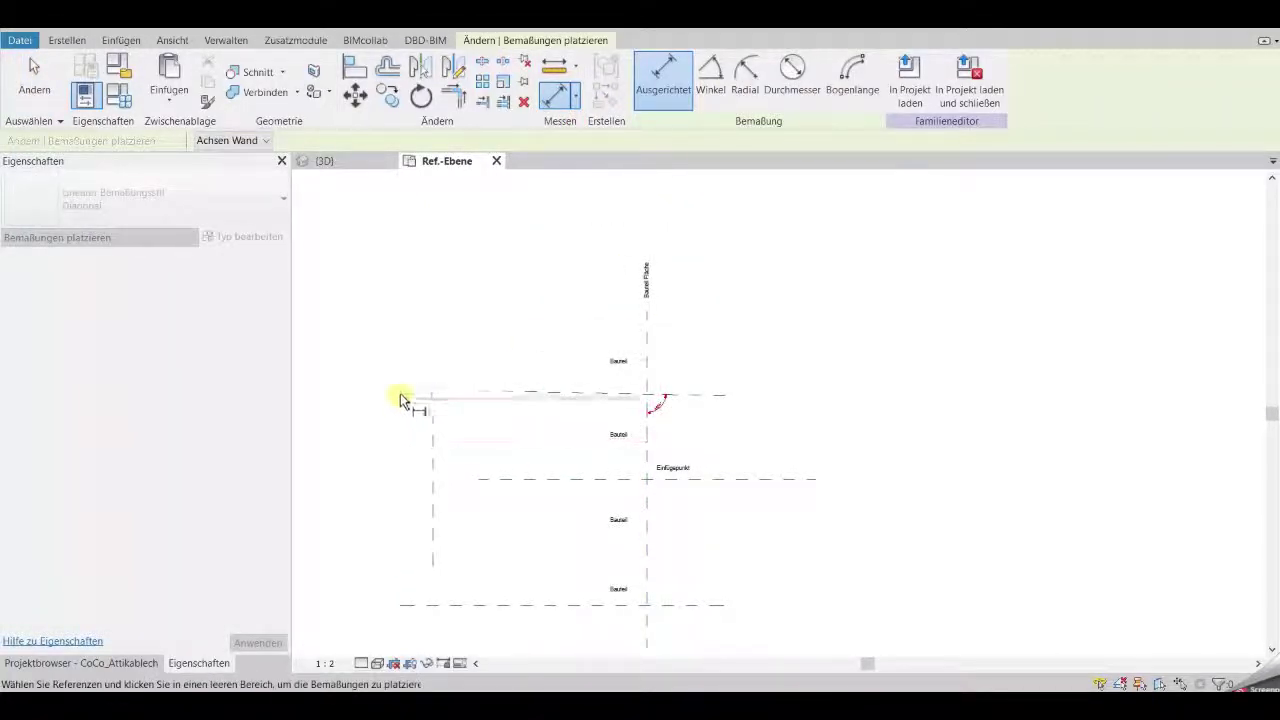
left_click(403, 360)
- Add the 149 and 102 height dimensions from the insertion-point reference plane
scroll(503, 415, "up", 1)
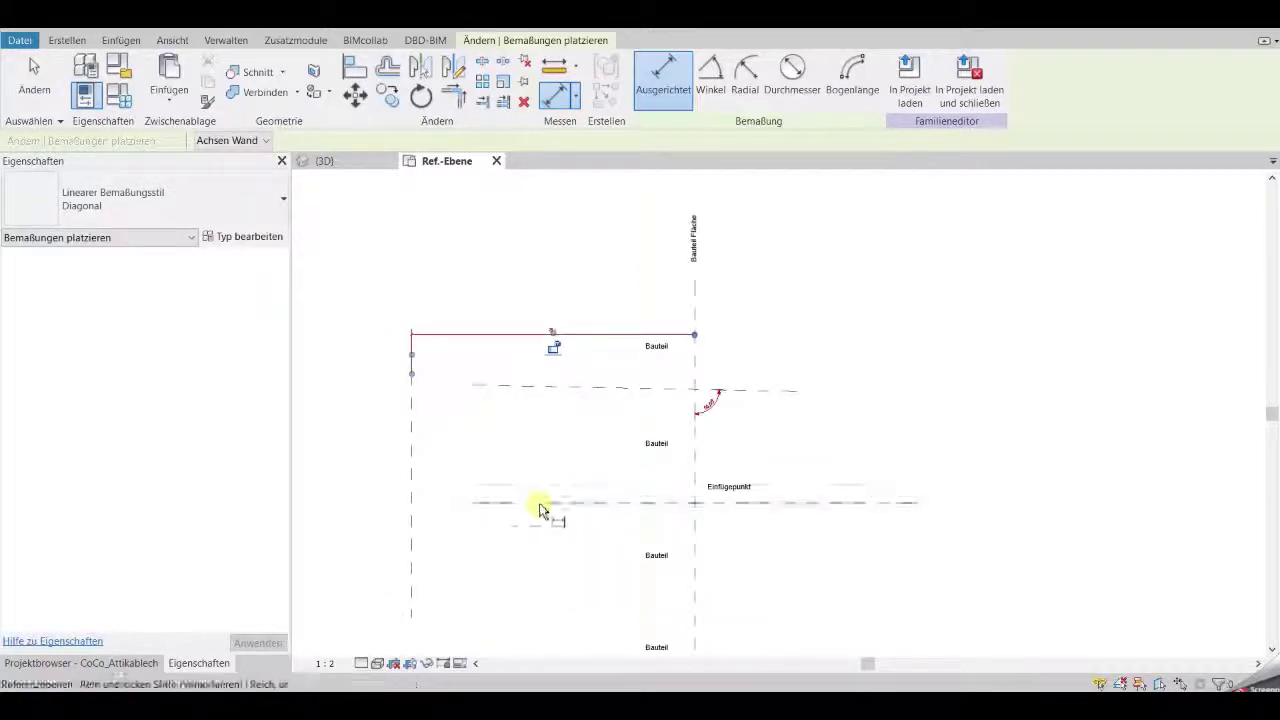
middle_click_drag(543, 508, 590, 397)
left_click(590, 397)
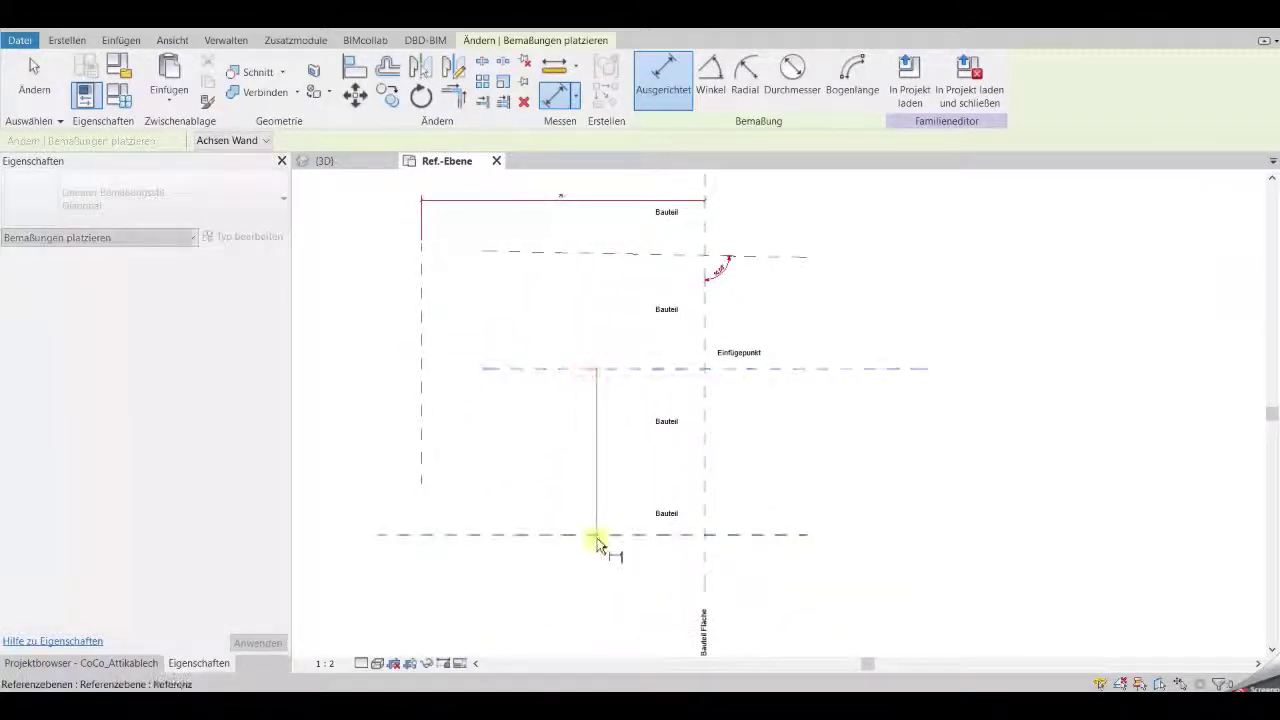
left_click(600, 534)
left_click(613, 485)
left_click(667, 378)
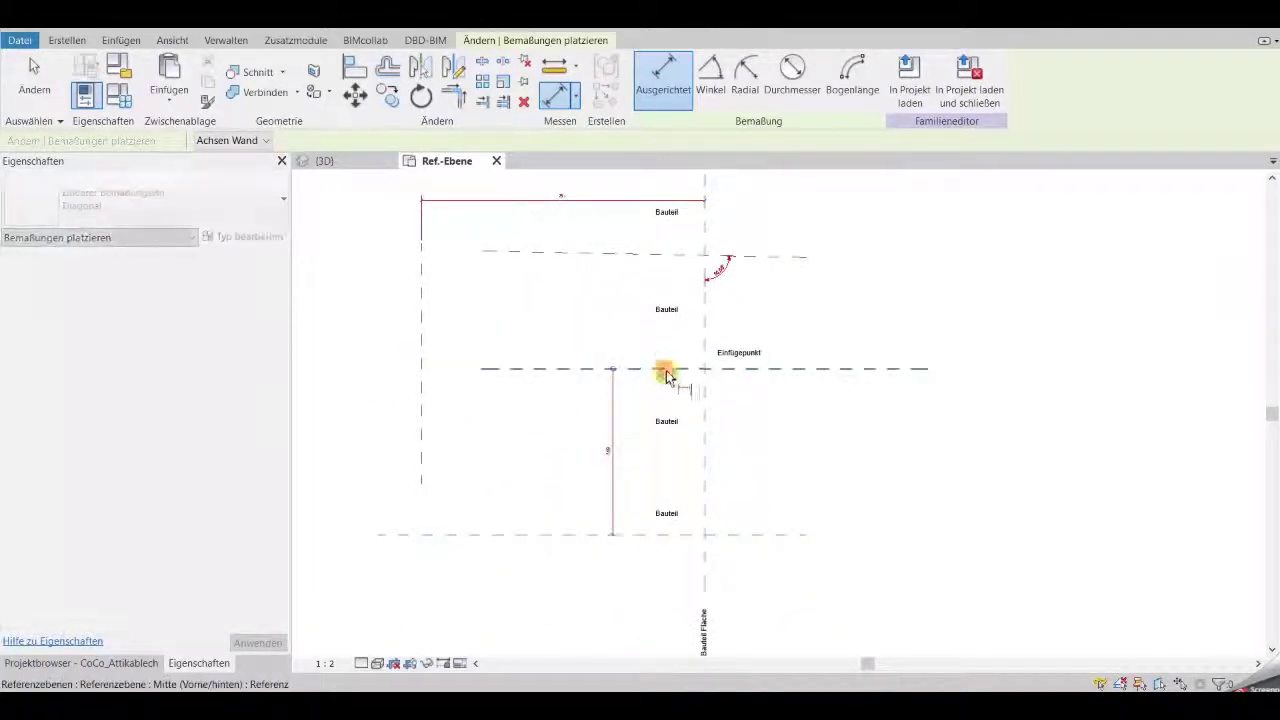
left_click(704, 258)
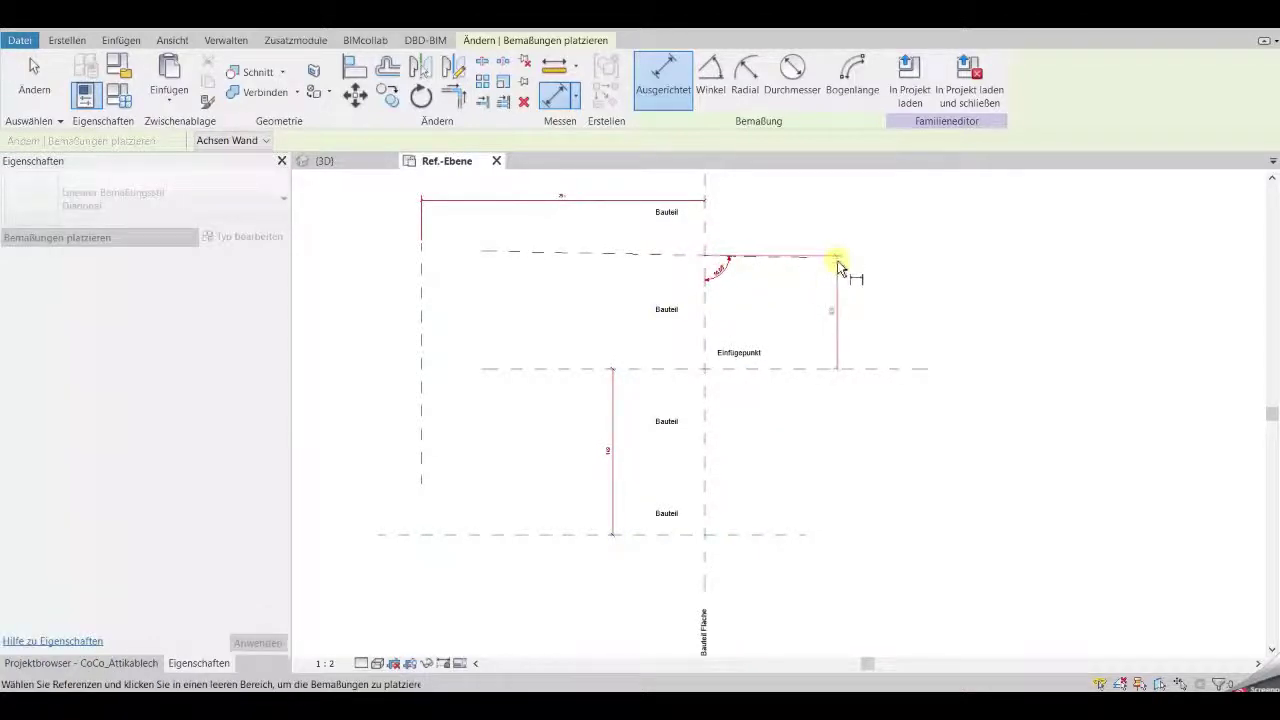
left_click(838, 266)
key("Escape")
key("Escape")
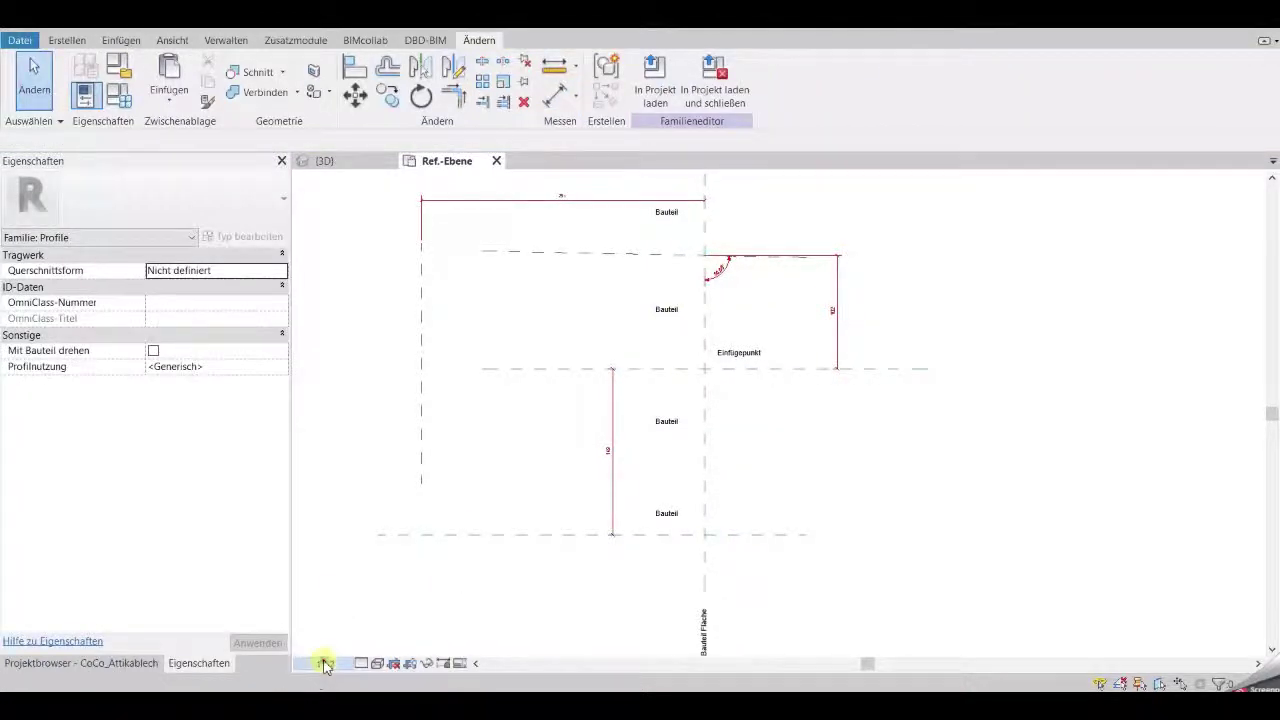
- Set the view scale to 1:5 and switch to the 3D view
left_click(324, 665)
left_click(336, 490)
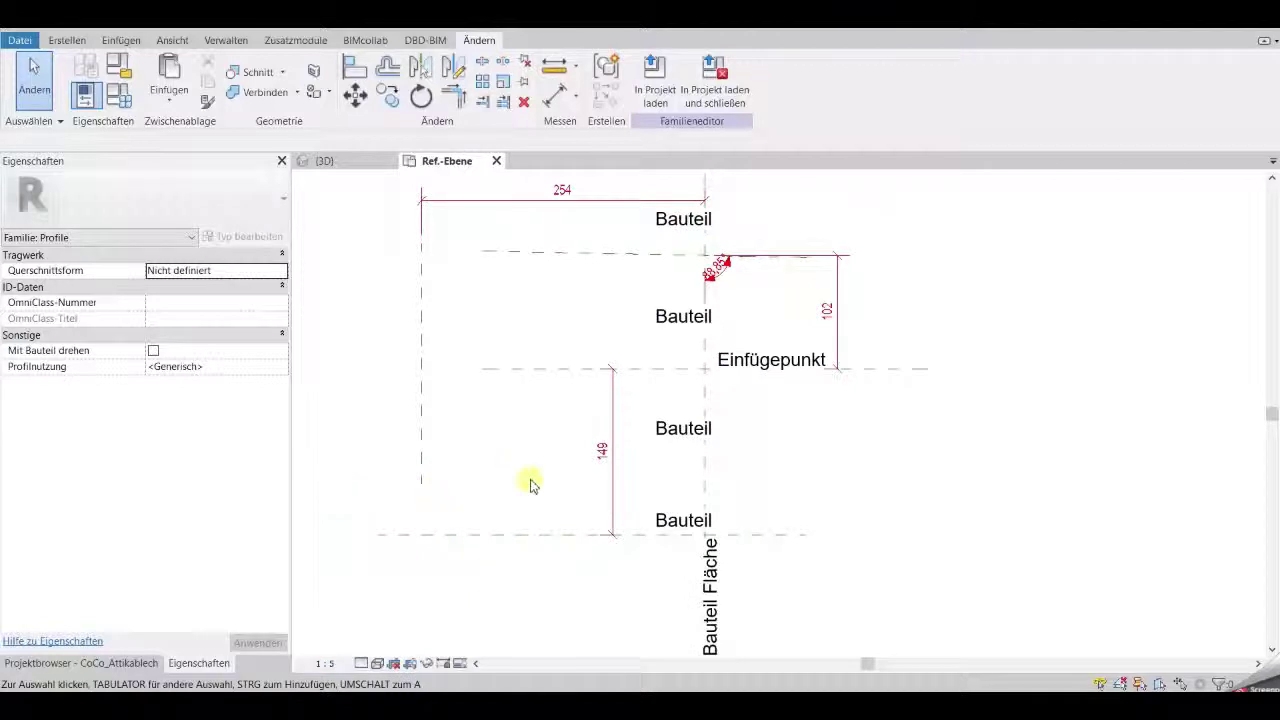
mouse_move(545, 438)
middle_mouse_down()
mouse_move(517, 478)
mouse_move(508, 470)
middle_mouse_up()
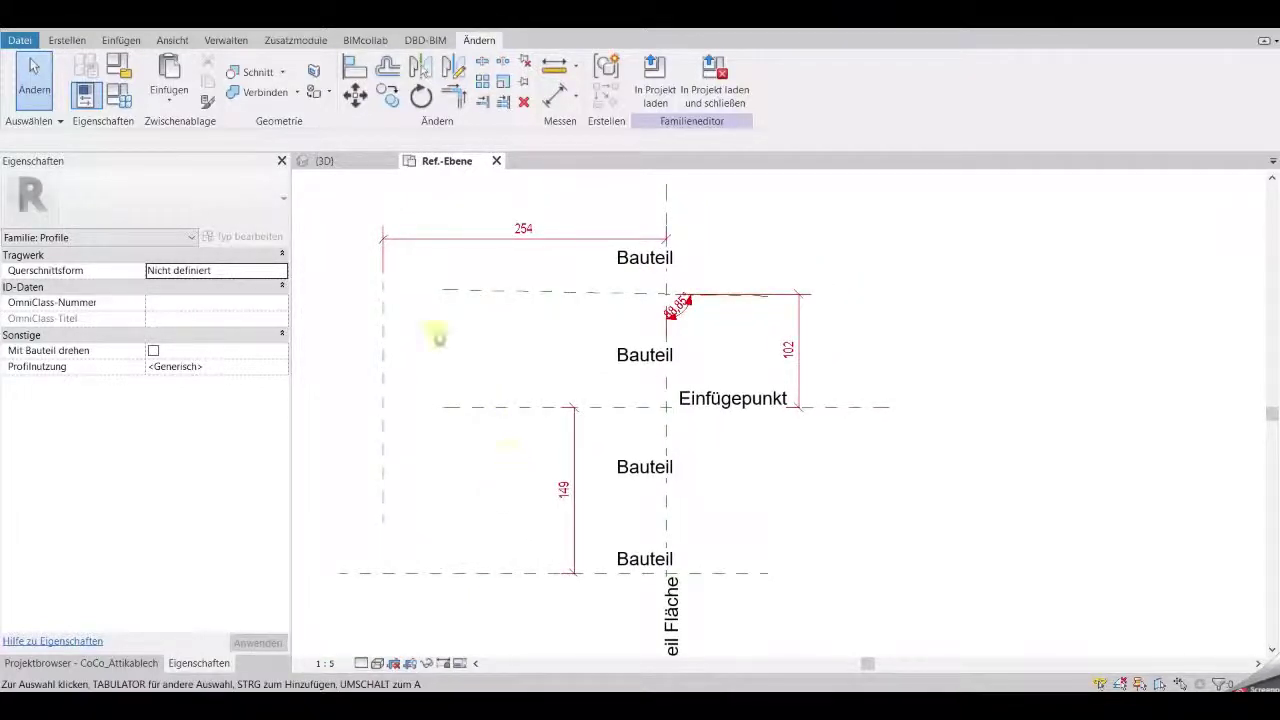
left_click(343, 162)
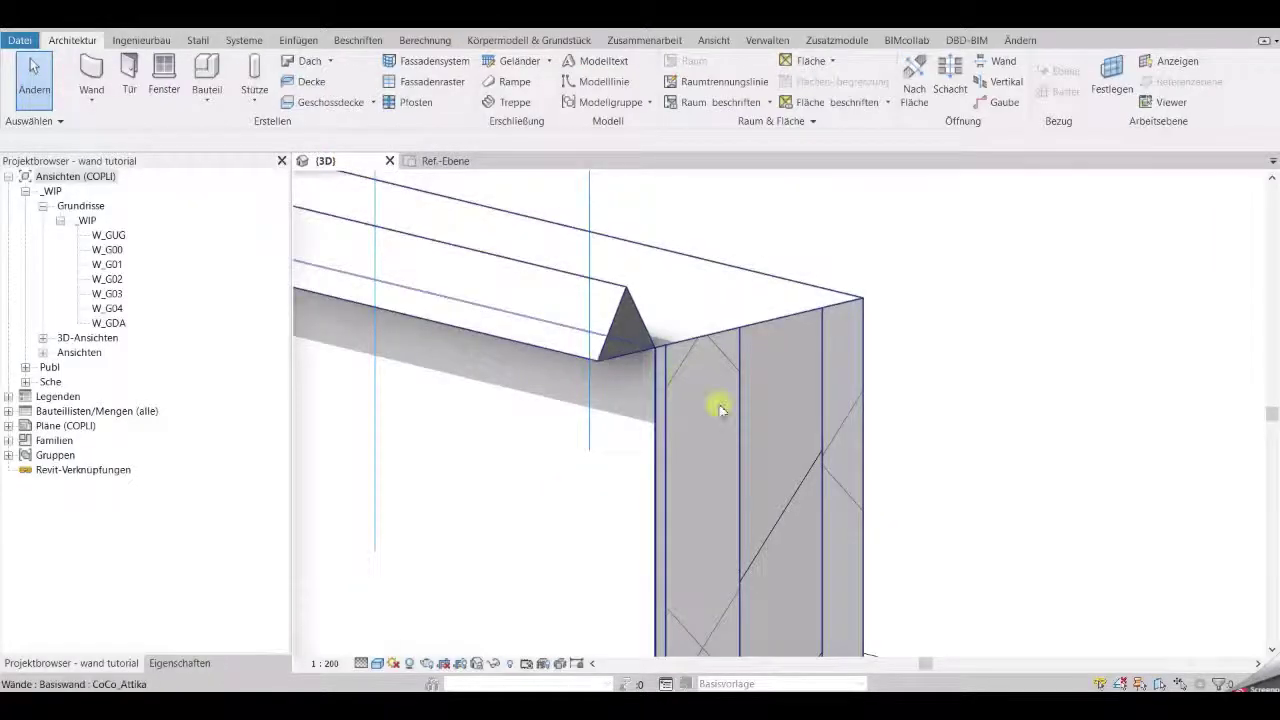
- Inspect the parapet wall type's layer structure without changes, then return to the Ref.-Ebene view
left_click(720, 408)
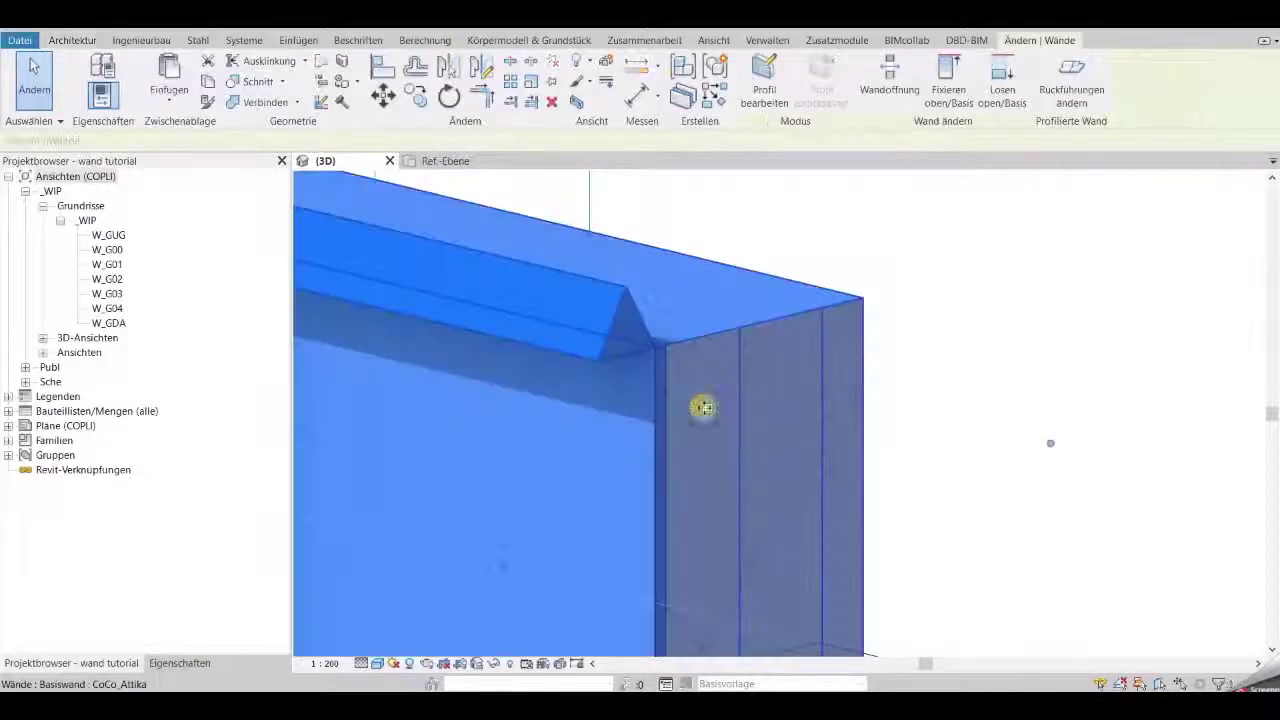
left_click(180, 663)
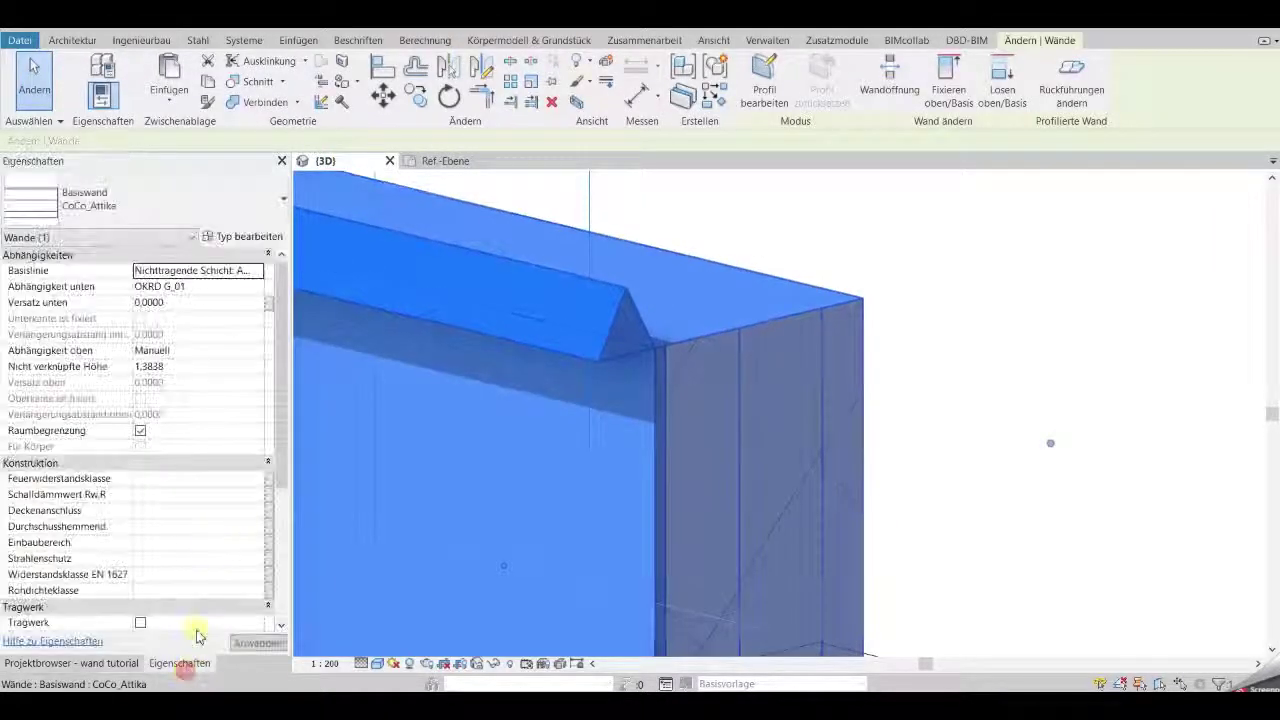
left_click(270, 250)
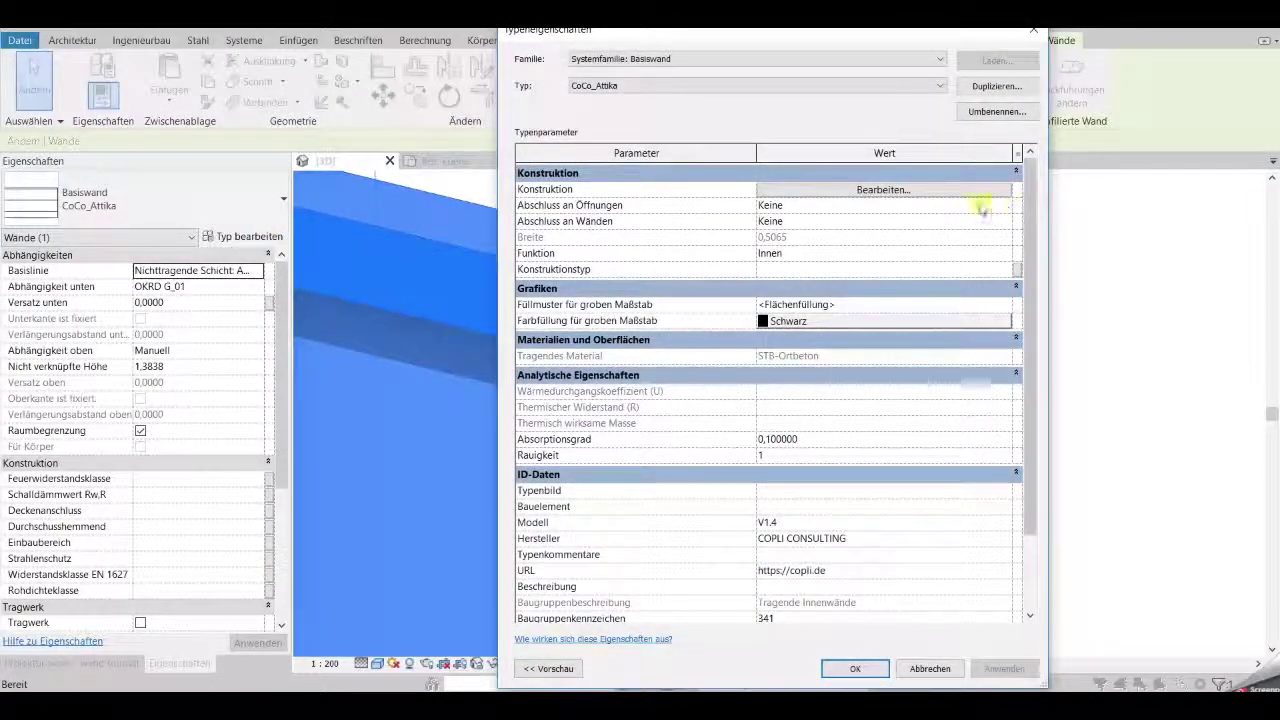
left_click(973, 190)
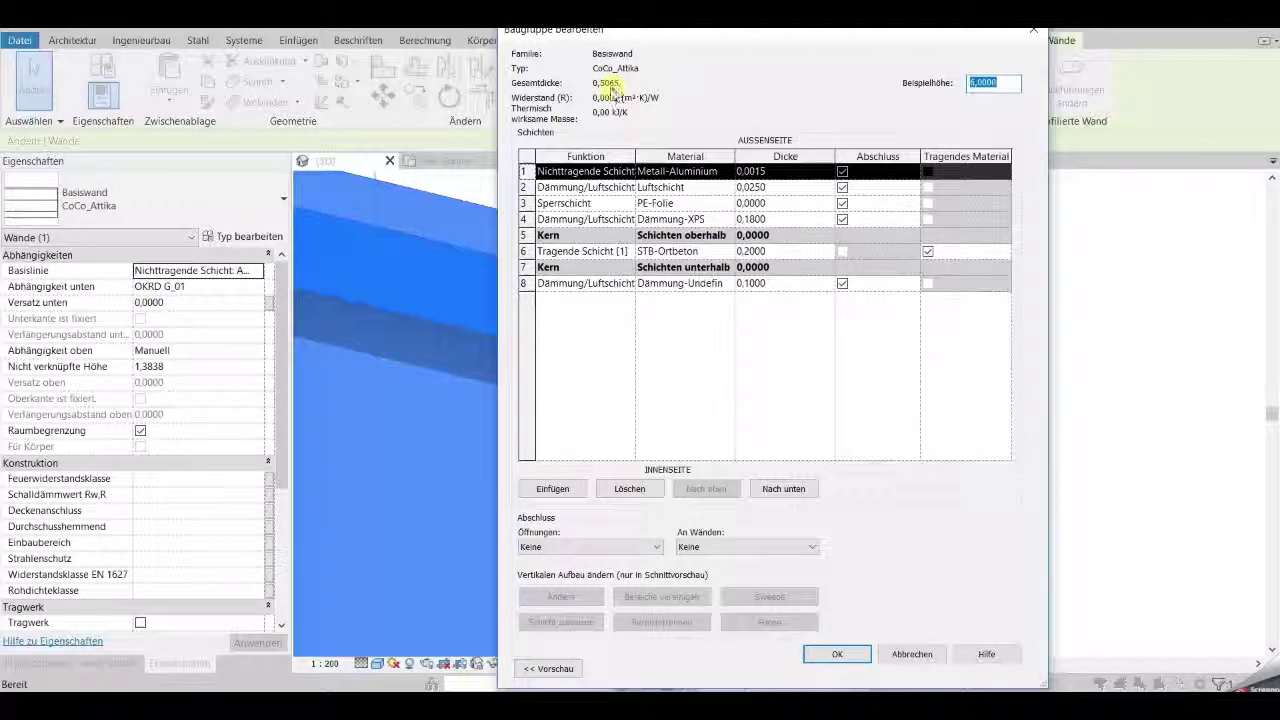
left_click(925, 654)
left_click(921, 665)
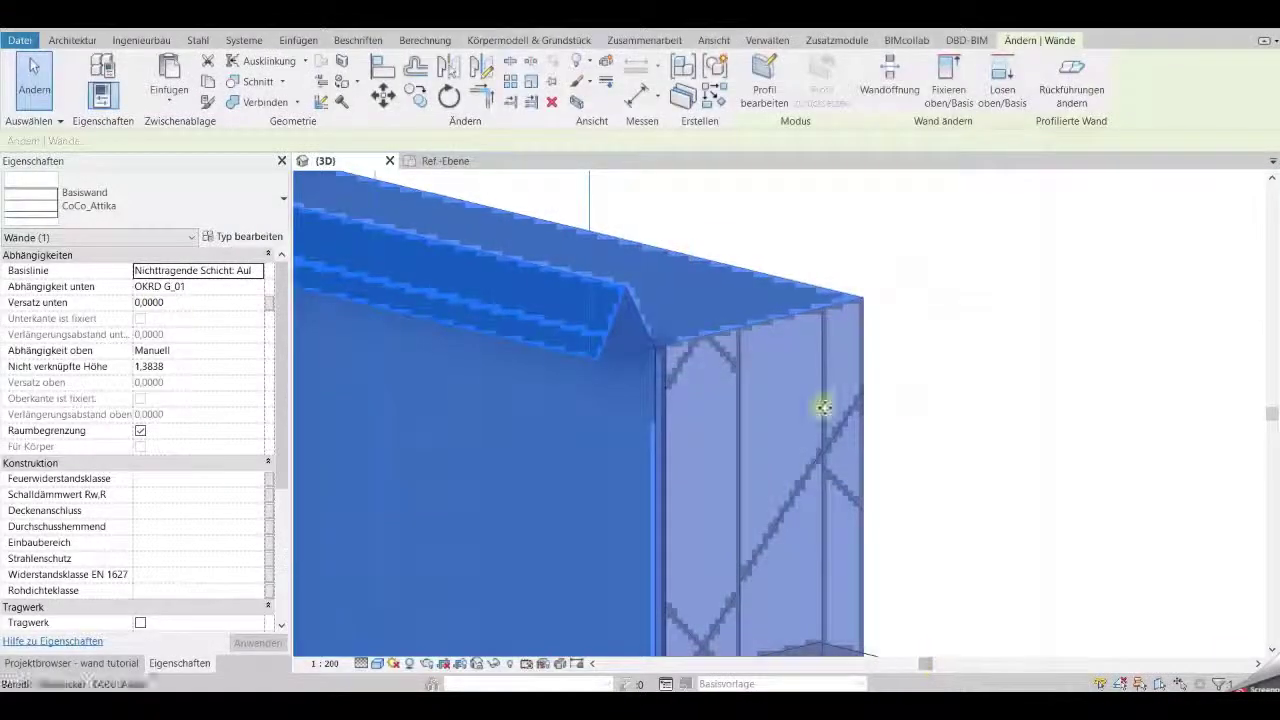
left_click(447, 162)
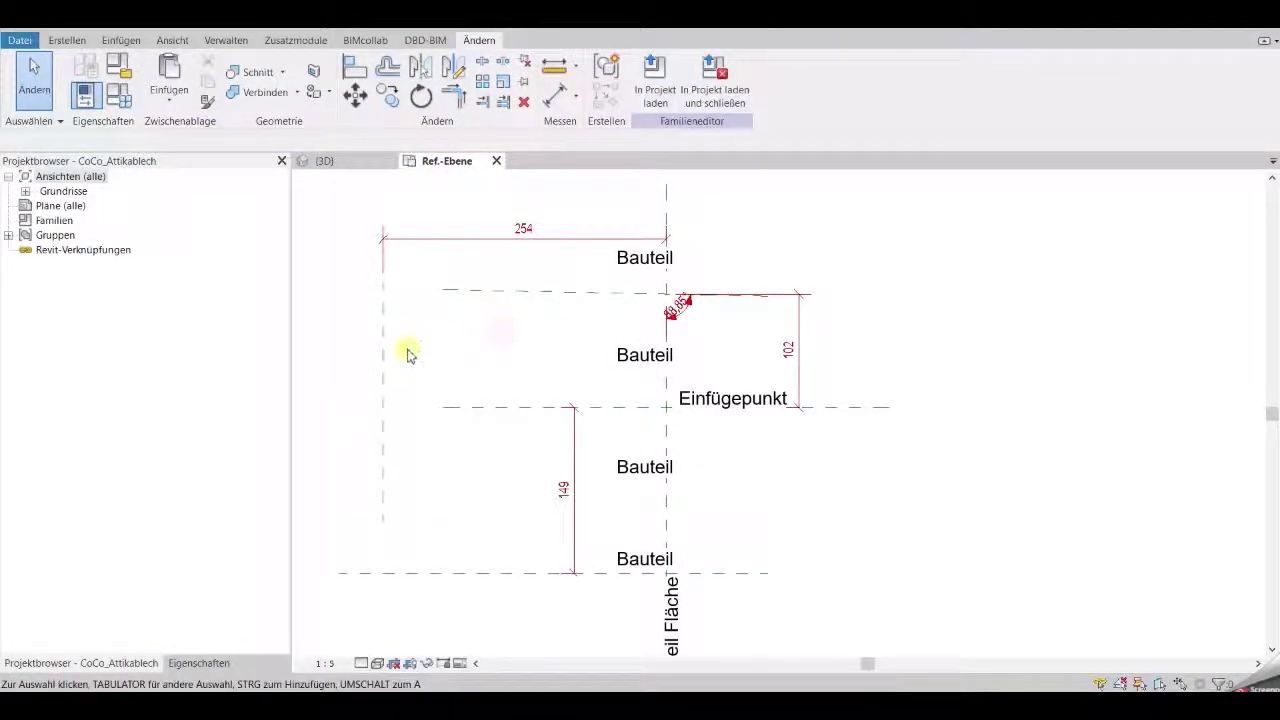
- Move the left vertical reference plane to 540 from the wall face
left_click(386, 356)
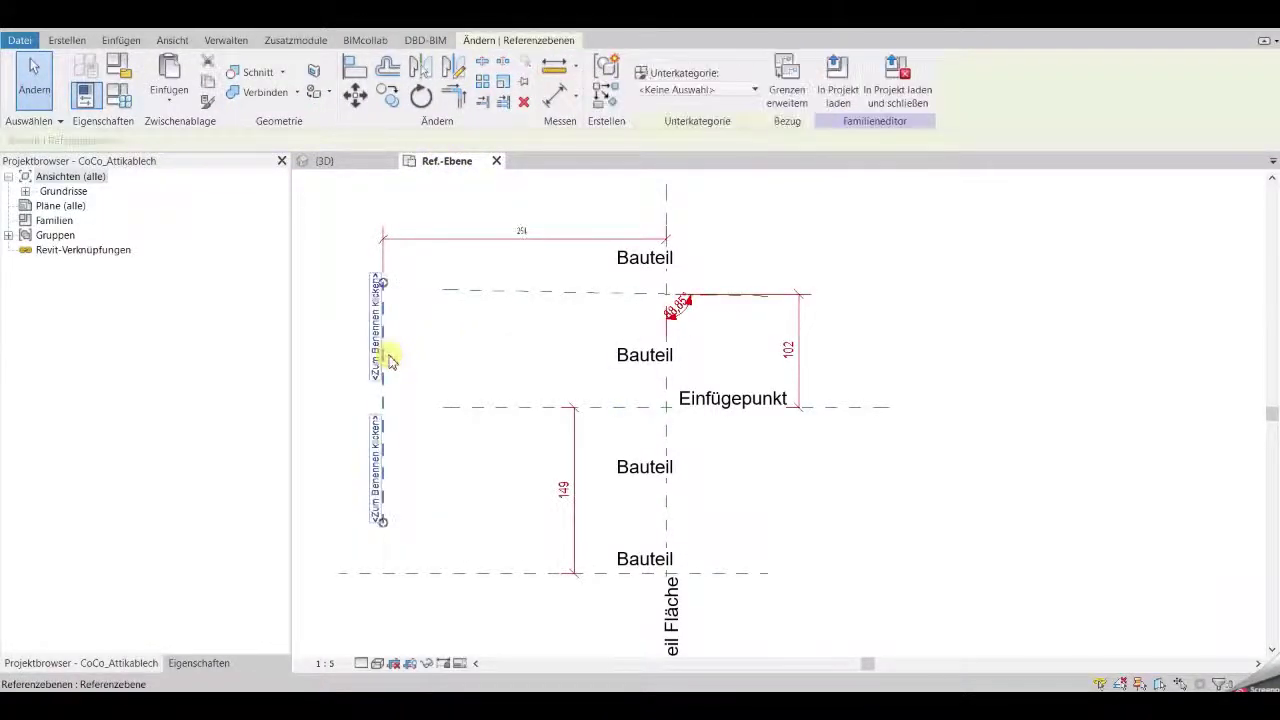
left_click(519, 230)
type("540")
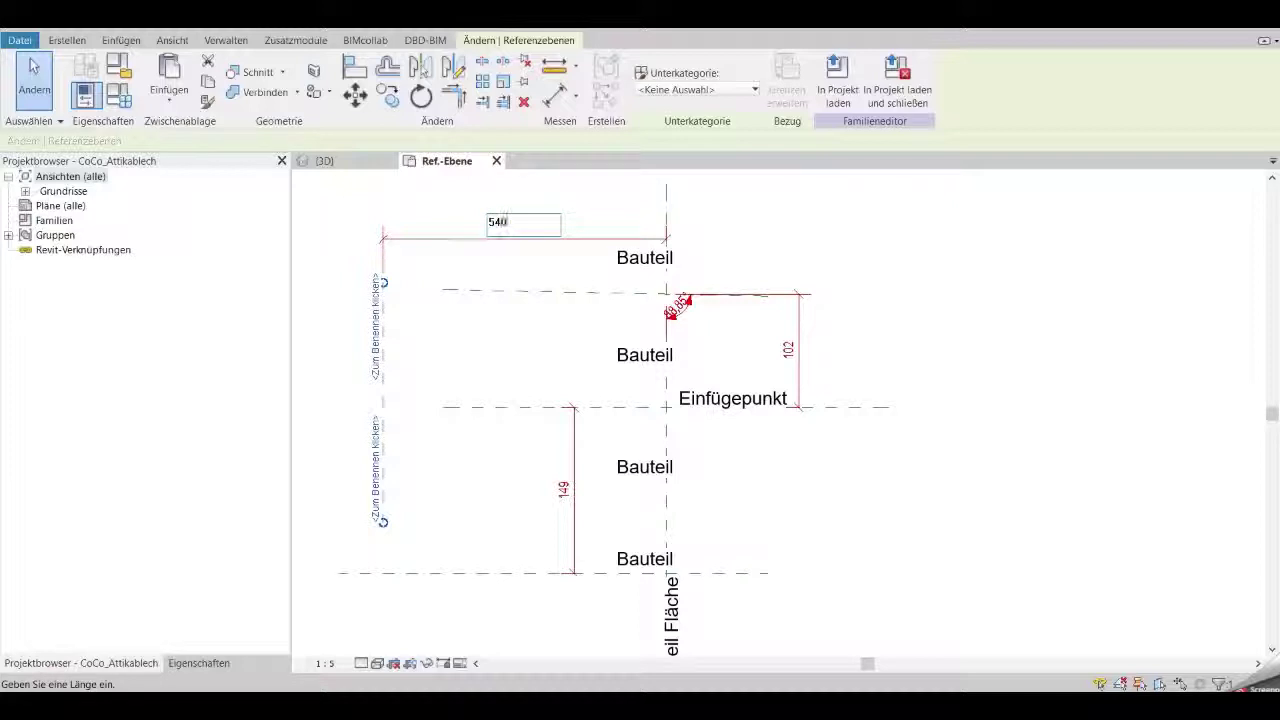
key("Return")
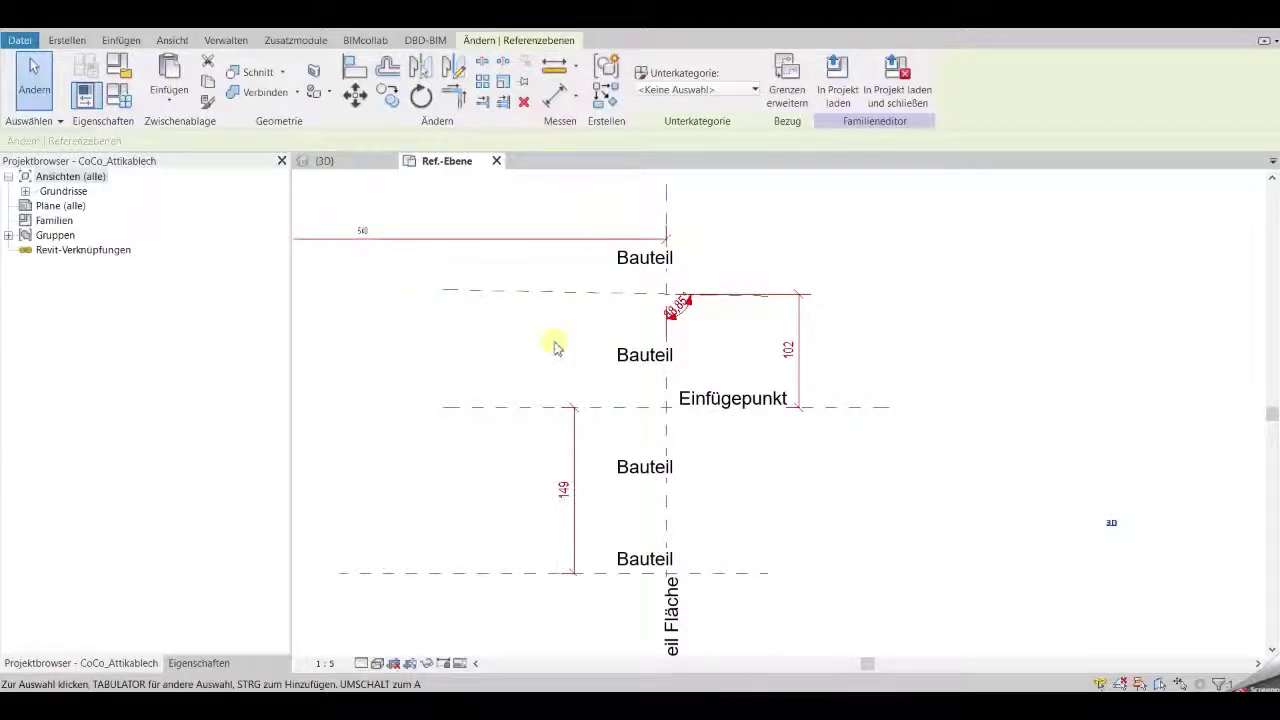
scroll(557, 347, "down", 1)
middle_click_drag(480, 357, 643, 357)
left_click(517, 420)
scroll(519, 424, "down", 1)
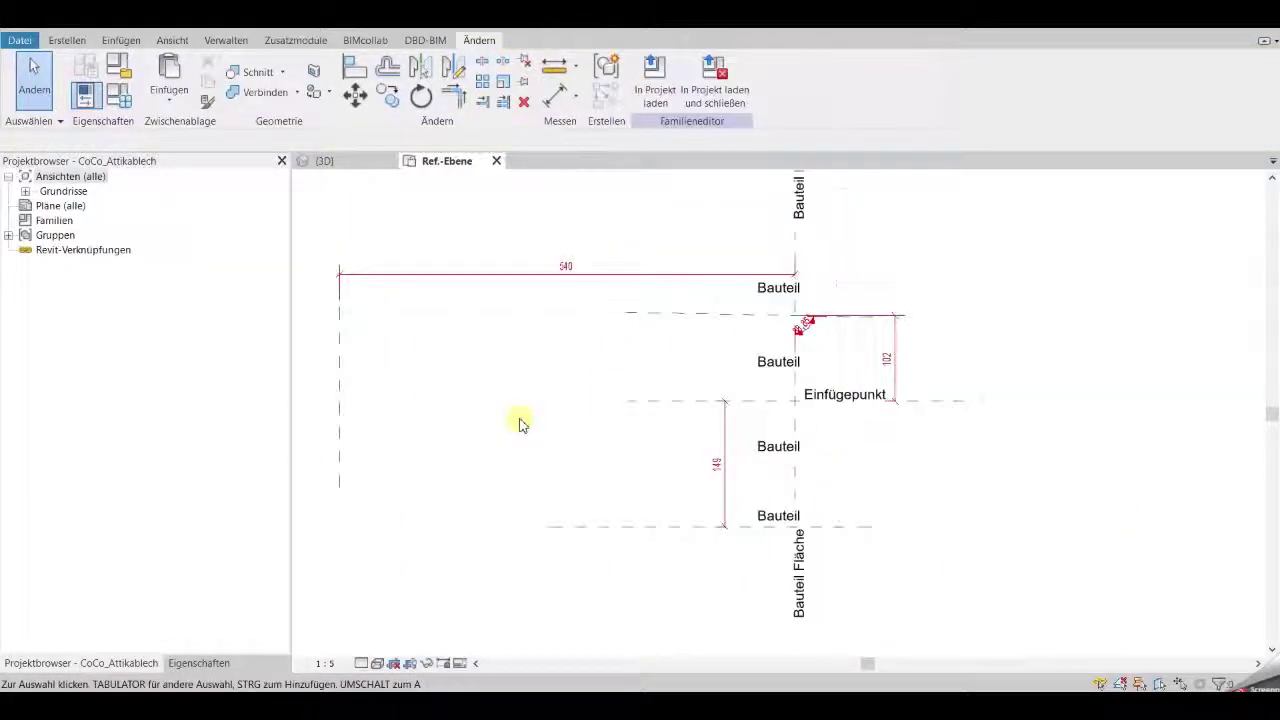
middle_click_drag(519, 424, 586, 440)
middle_click_drag(650, 517, 655, 521)
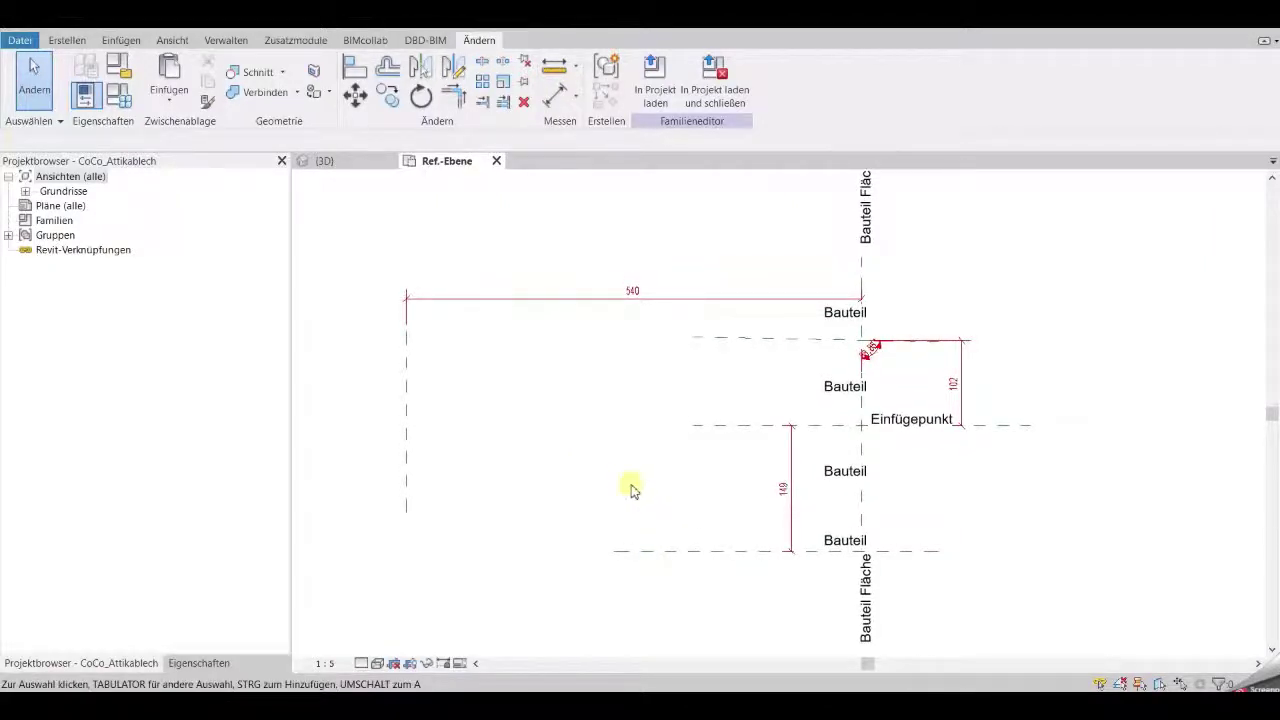
- Drag the upper horizontal reference plane down to just above the insertion point
left_click(746, 340)
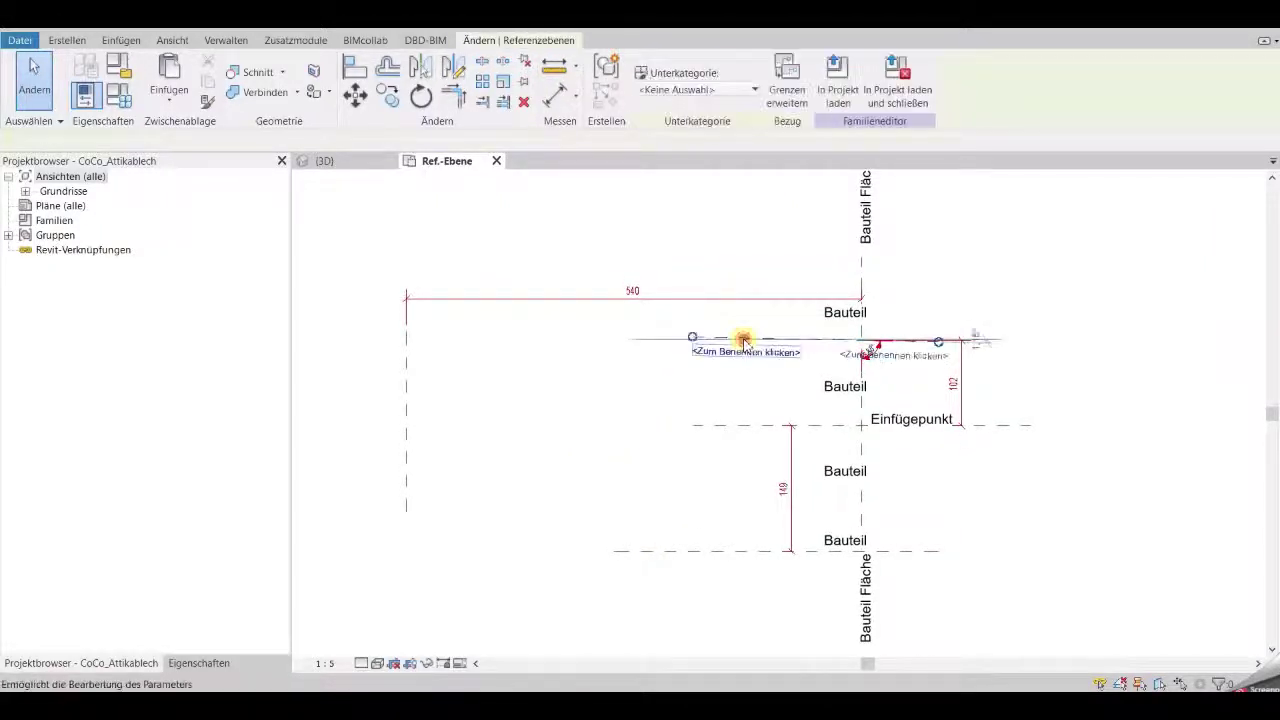
scroll(804, 389, "up", 1)
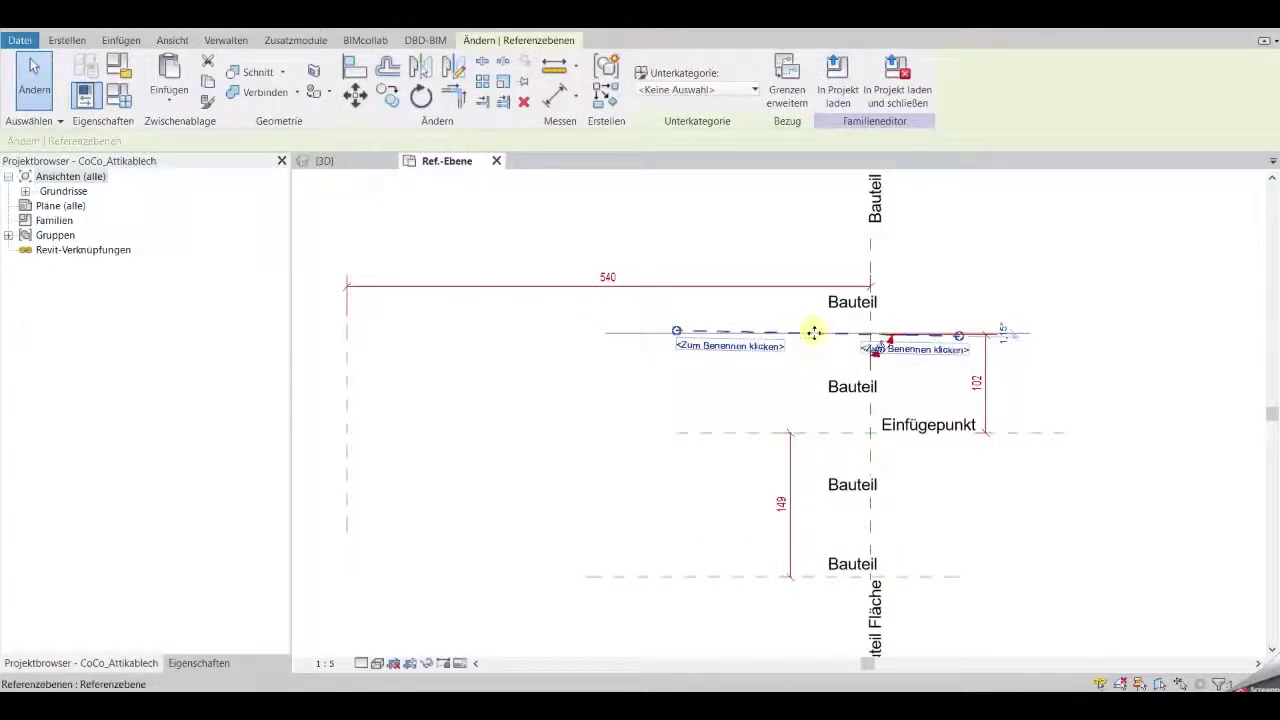
left_click_drag(818, 353, 820, 412, "ctrl")
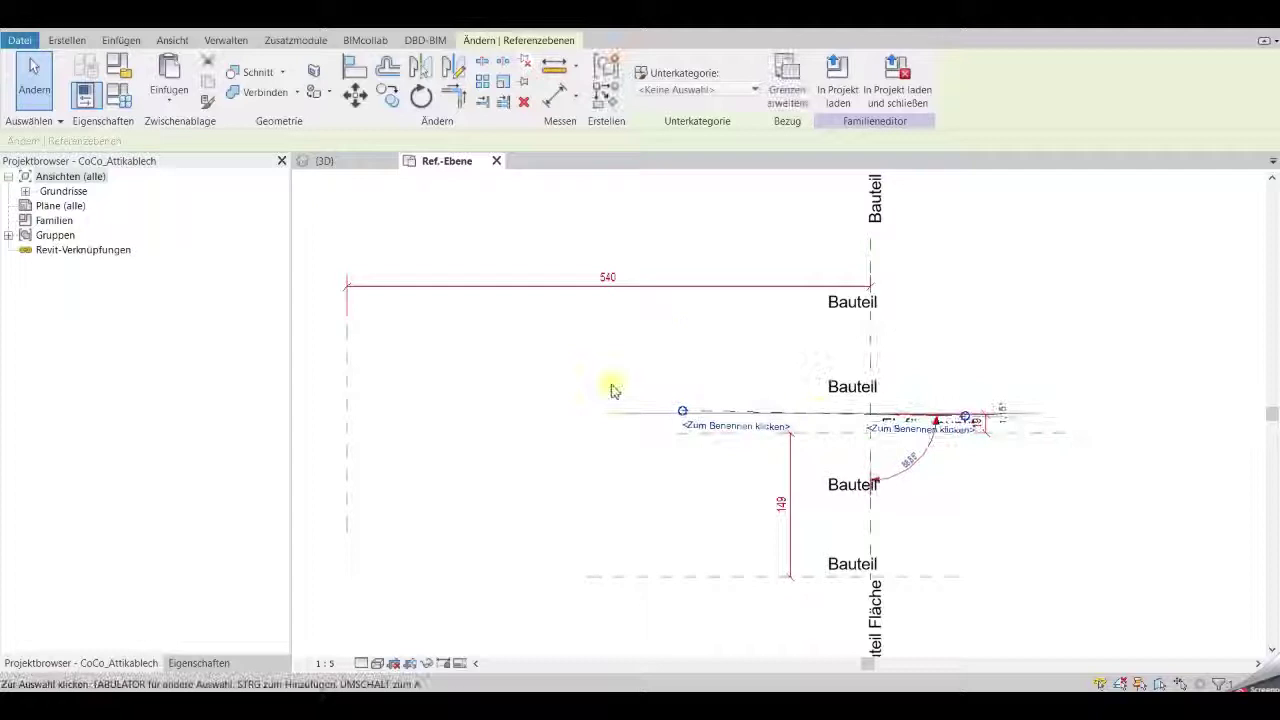
left_click(515, 385)
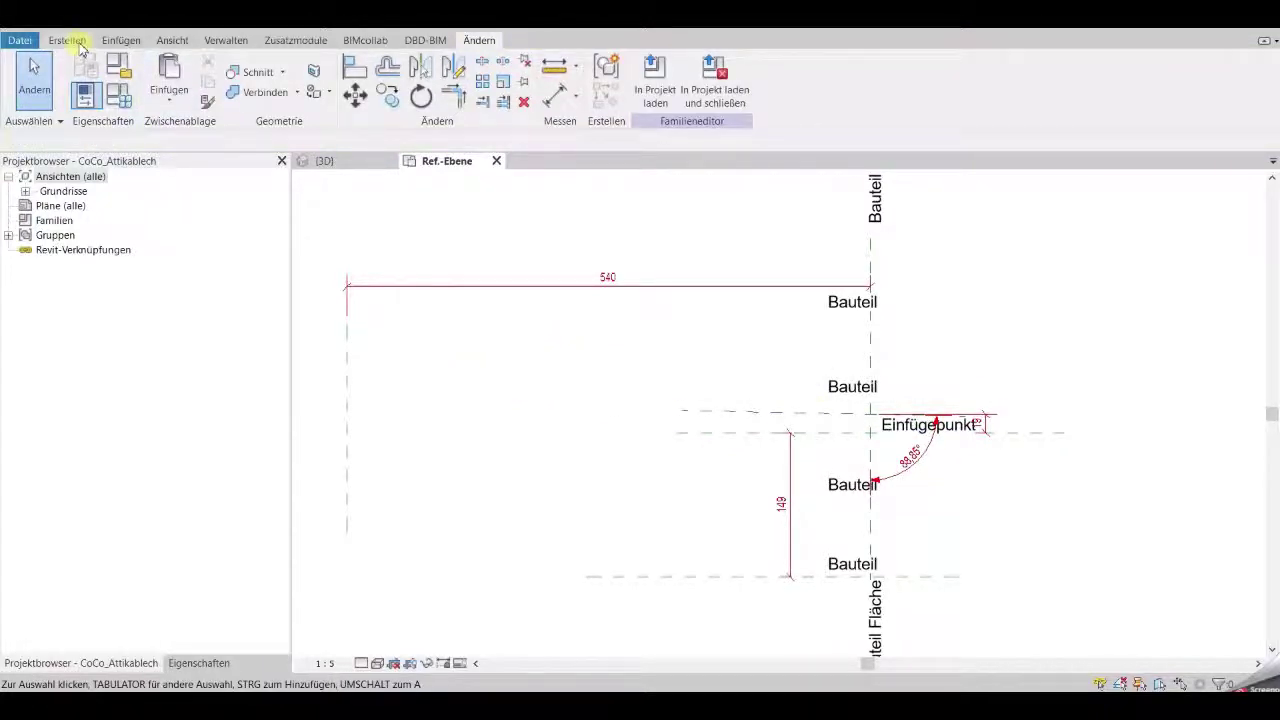
- Draw the sloped top edge, outer leg and angled drip edge with its 15 return
left_click(79, 46)
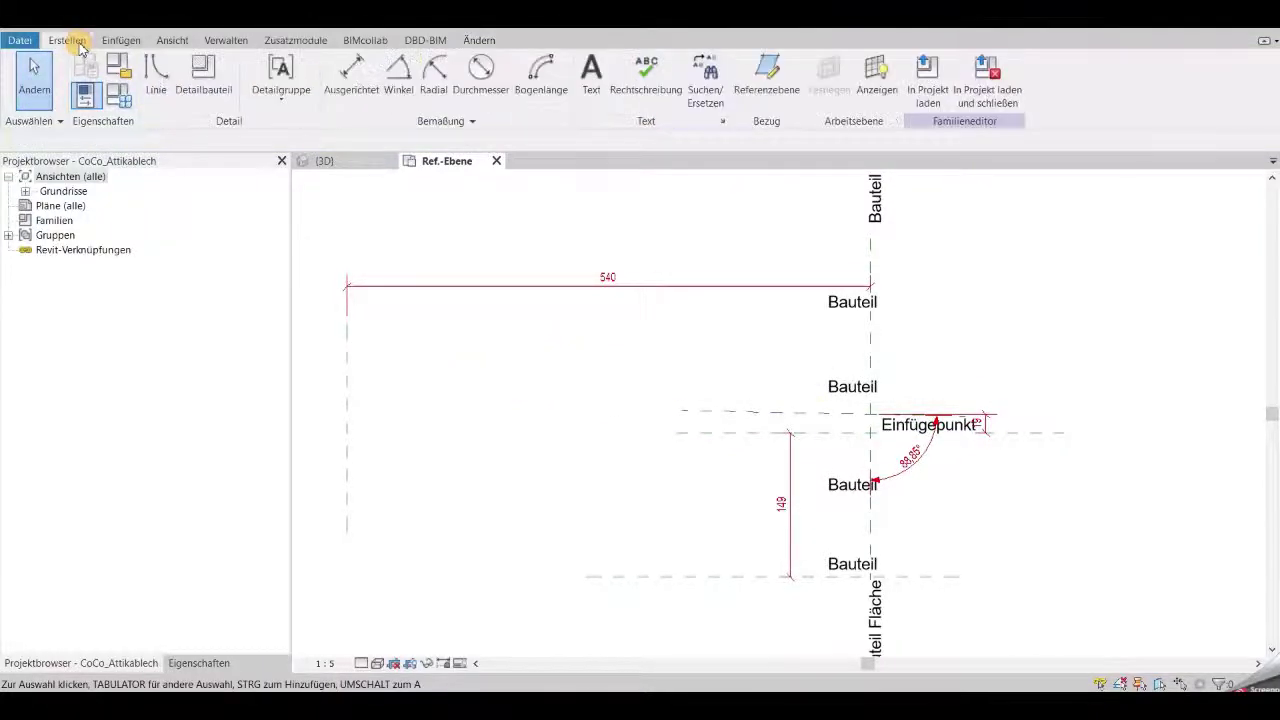
left_click(156, 75)
scroll(871, 403, "up", 2)
scroll(871, 434, "up", 3)
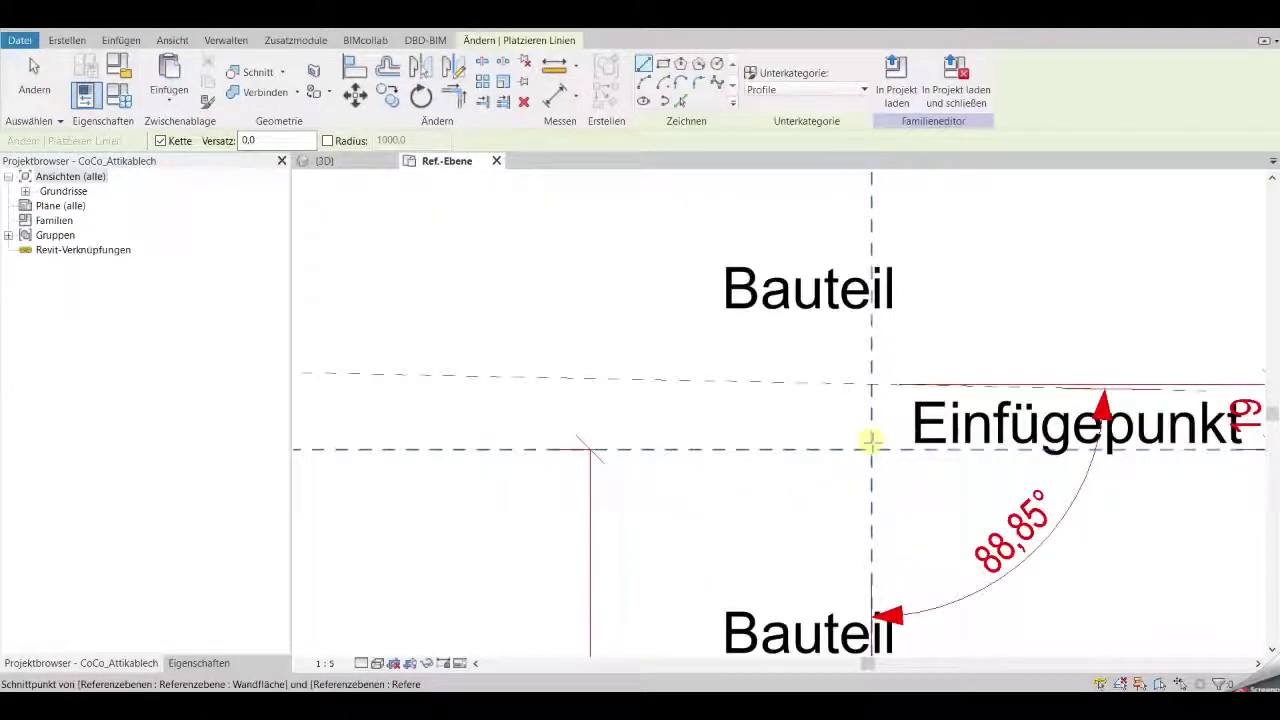
scroll(861, 458, "down", 1)
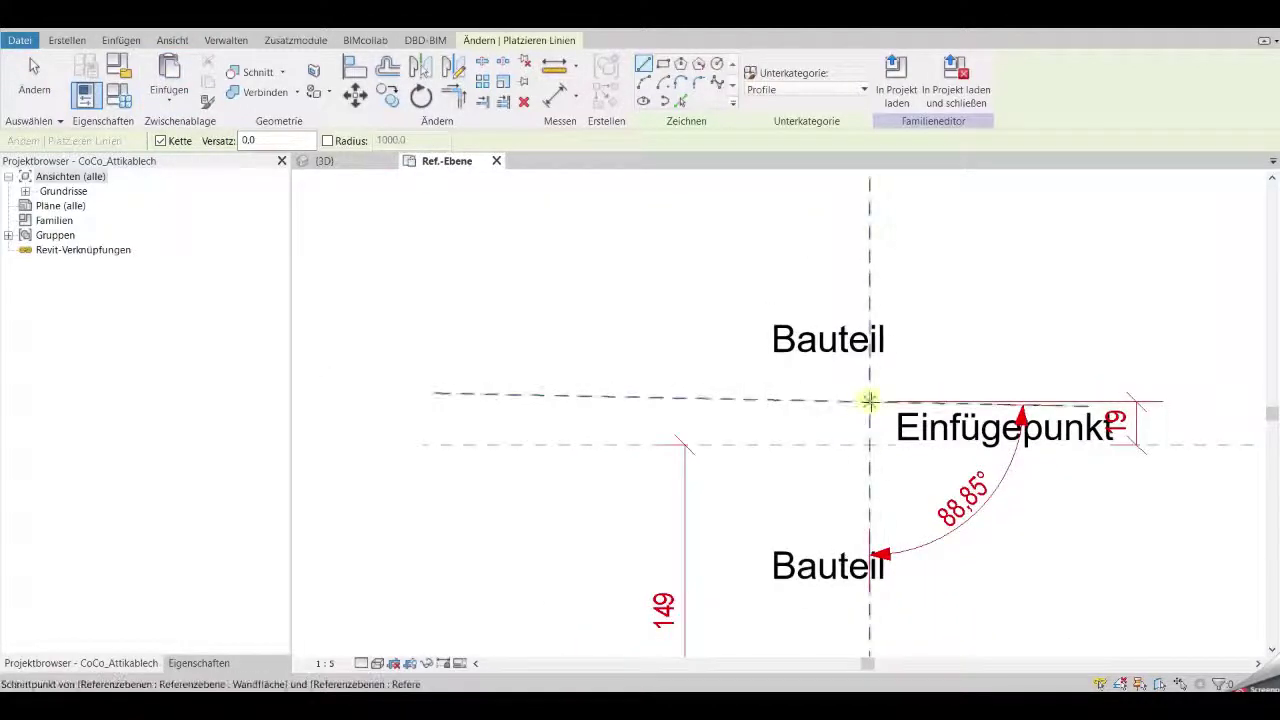
left_click(870, 401)
scroll(528, 423, "down", 4)
middle_click_drag(528, 423, 846, 366)
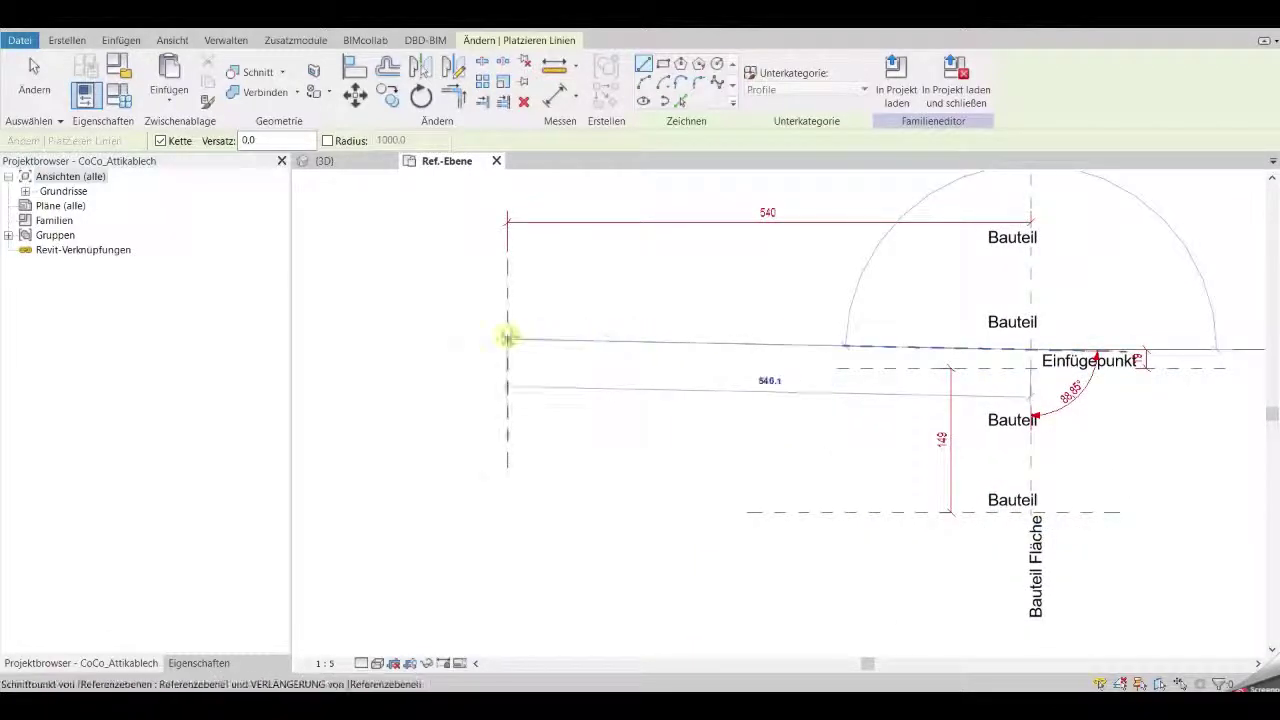
left_click(508, 337)
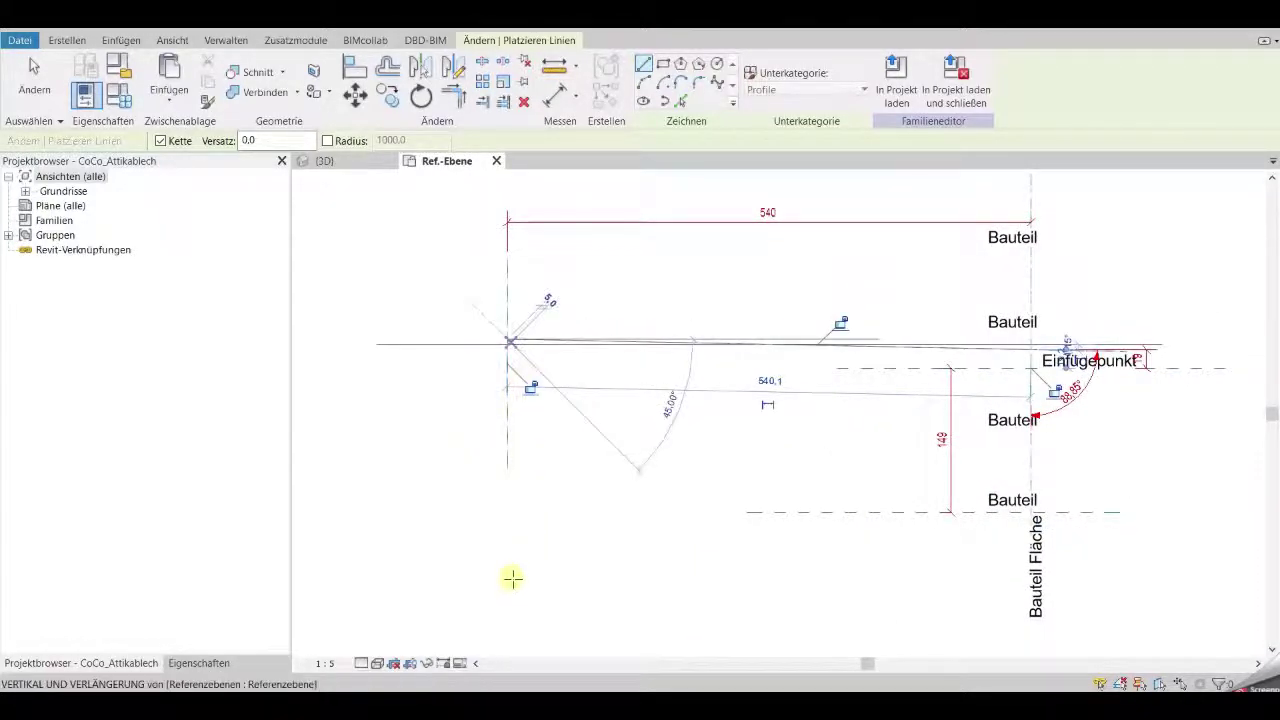
left_click(508, 619)
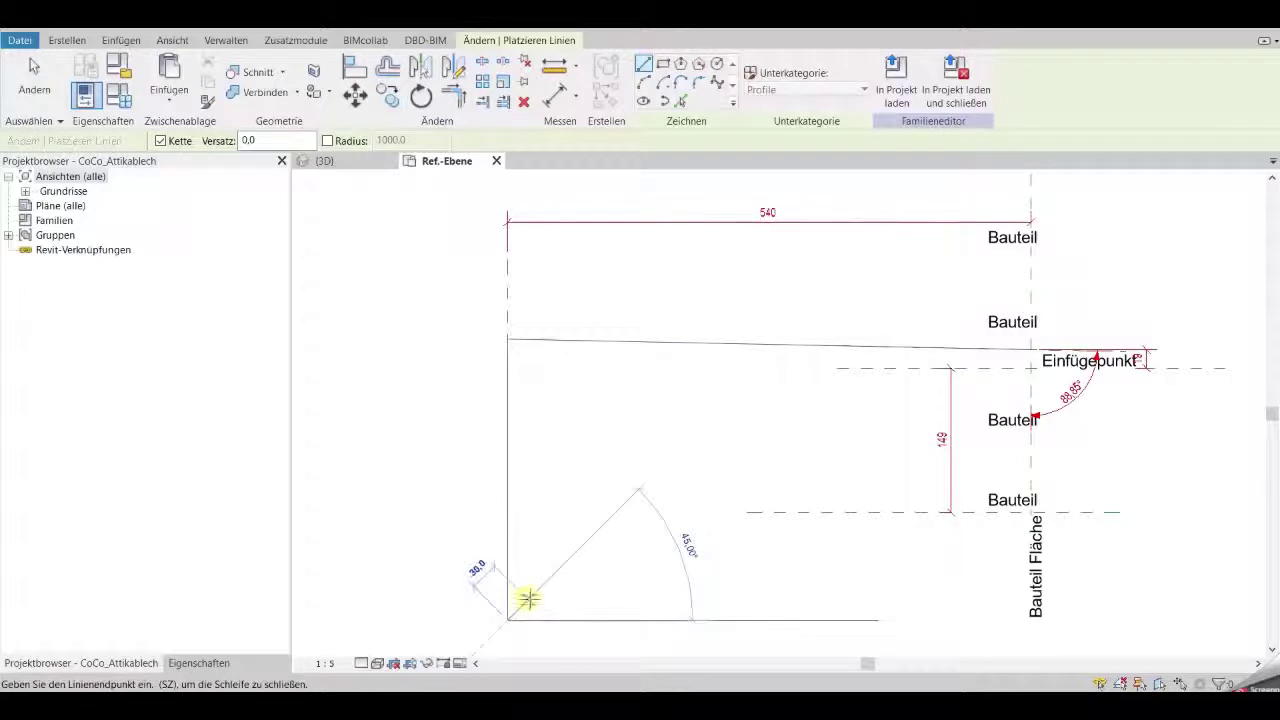
left_click(521, 606)
left_click(521, 592)
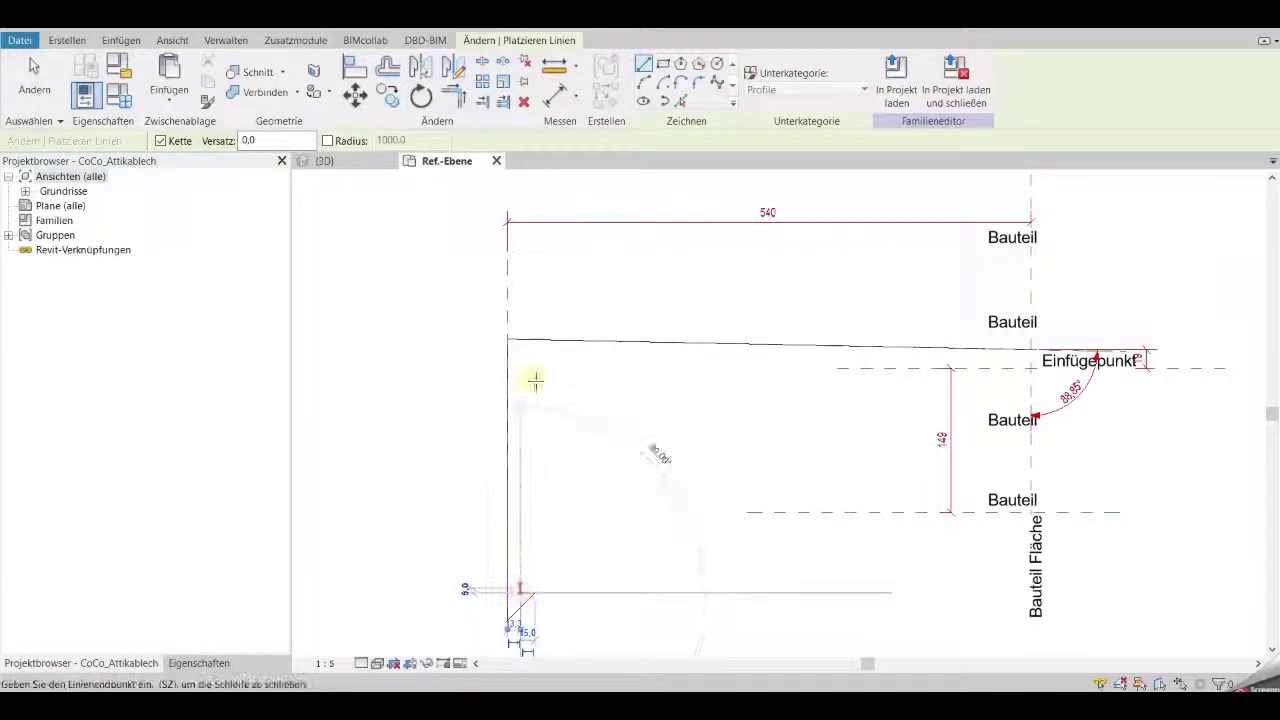
- Draw the inner leg, inner top edge and wall-side lines to close the outline
left_click(526, 350)
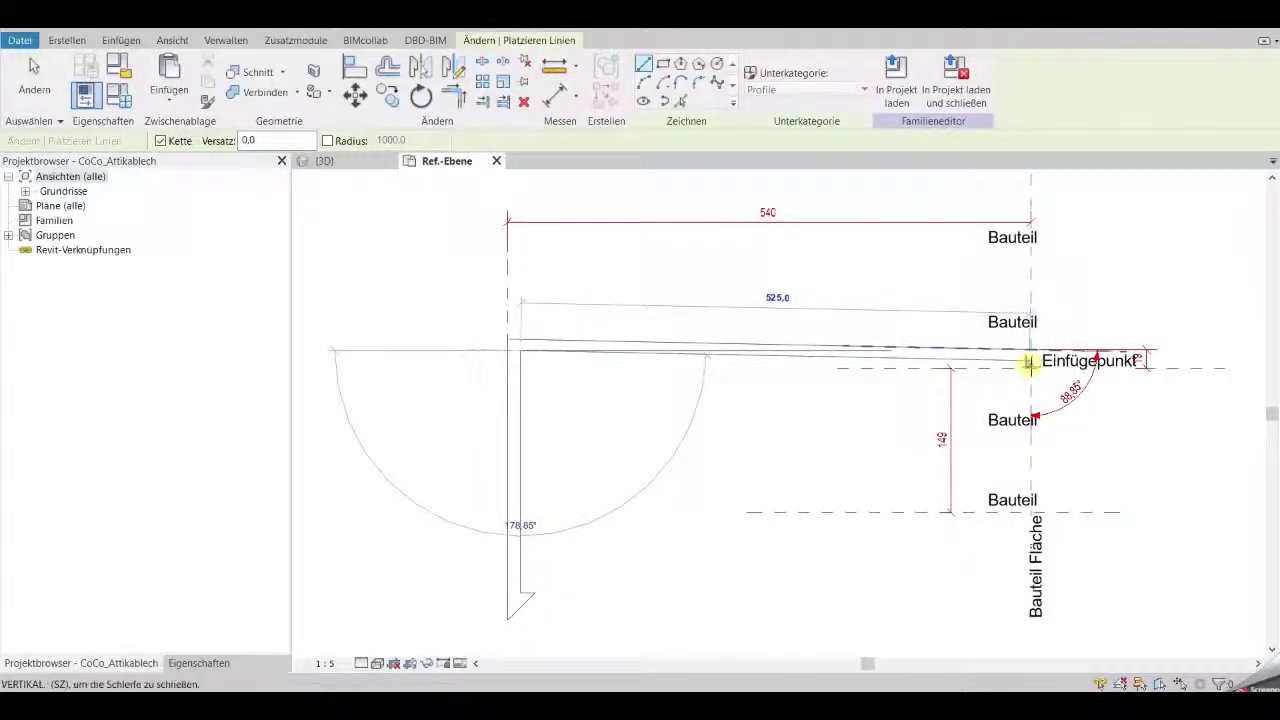
left_click(1030, 362)
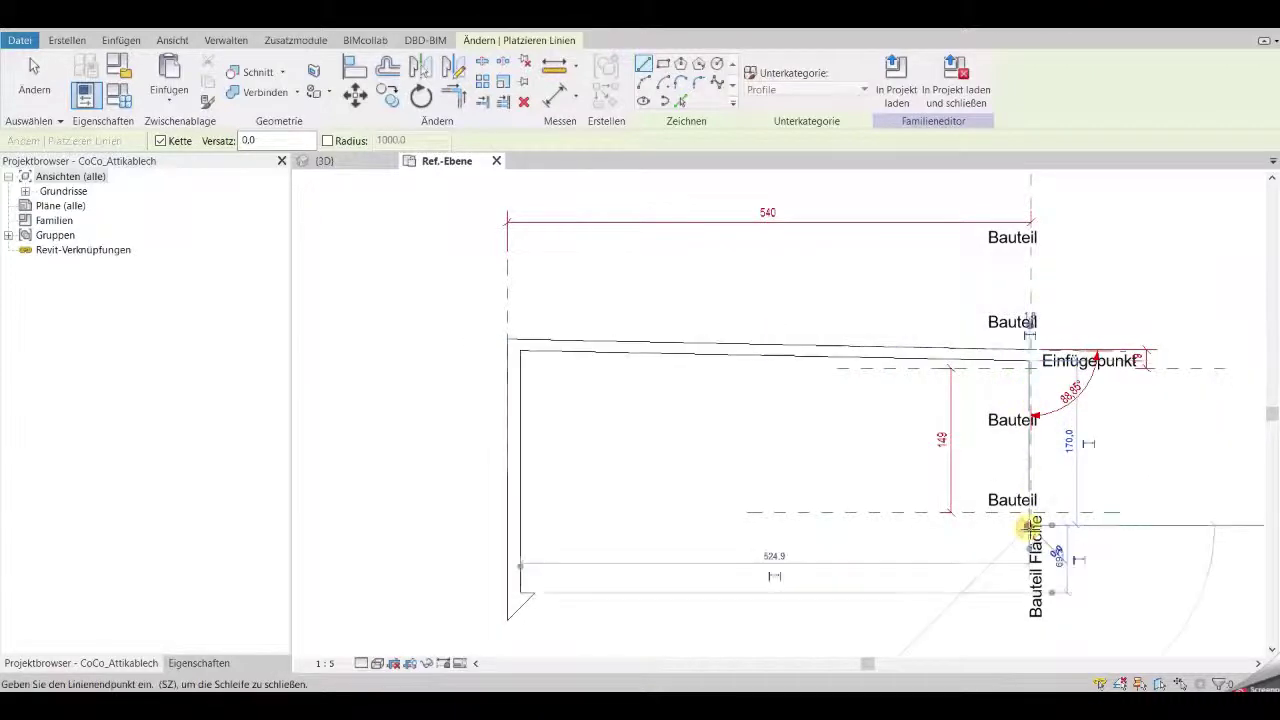
left_click(1030, 524)
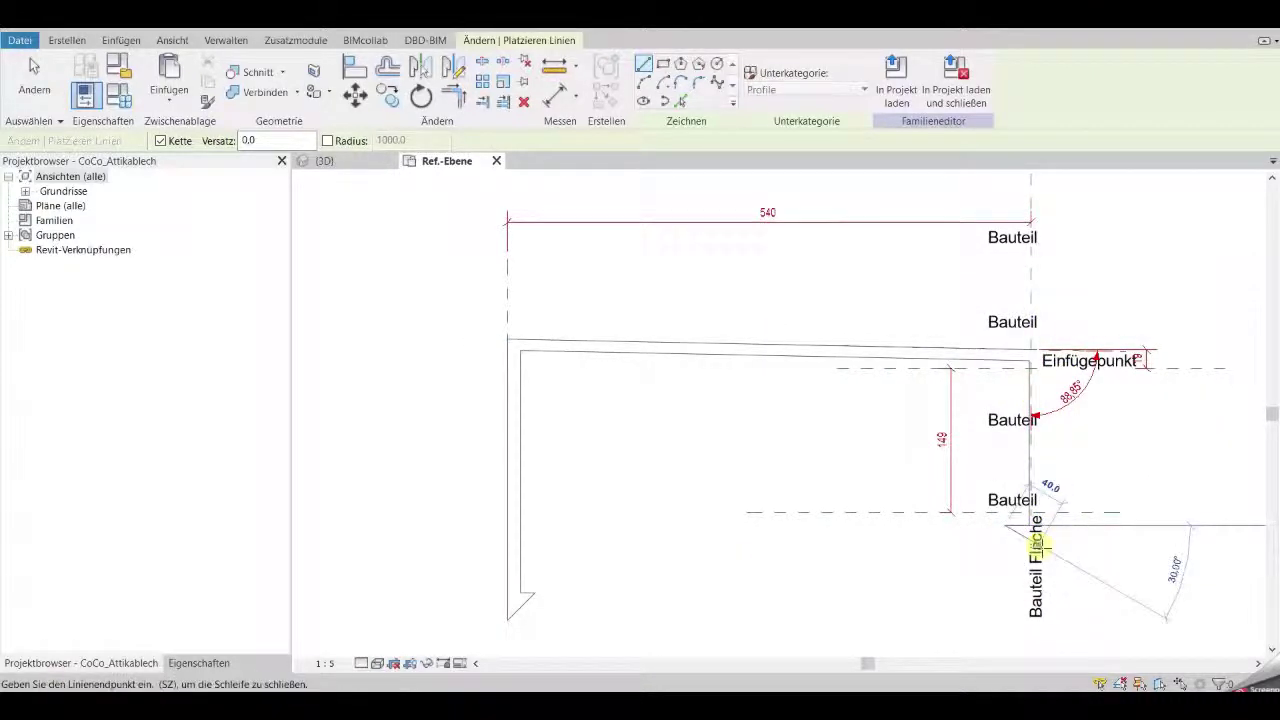
left_click(1042, 548)
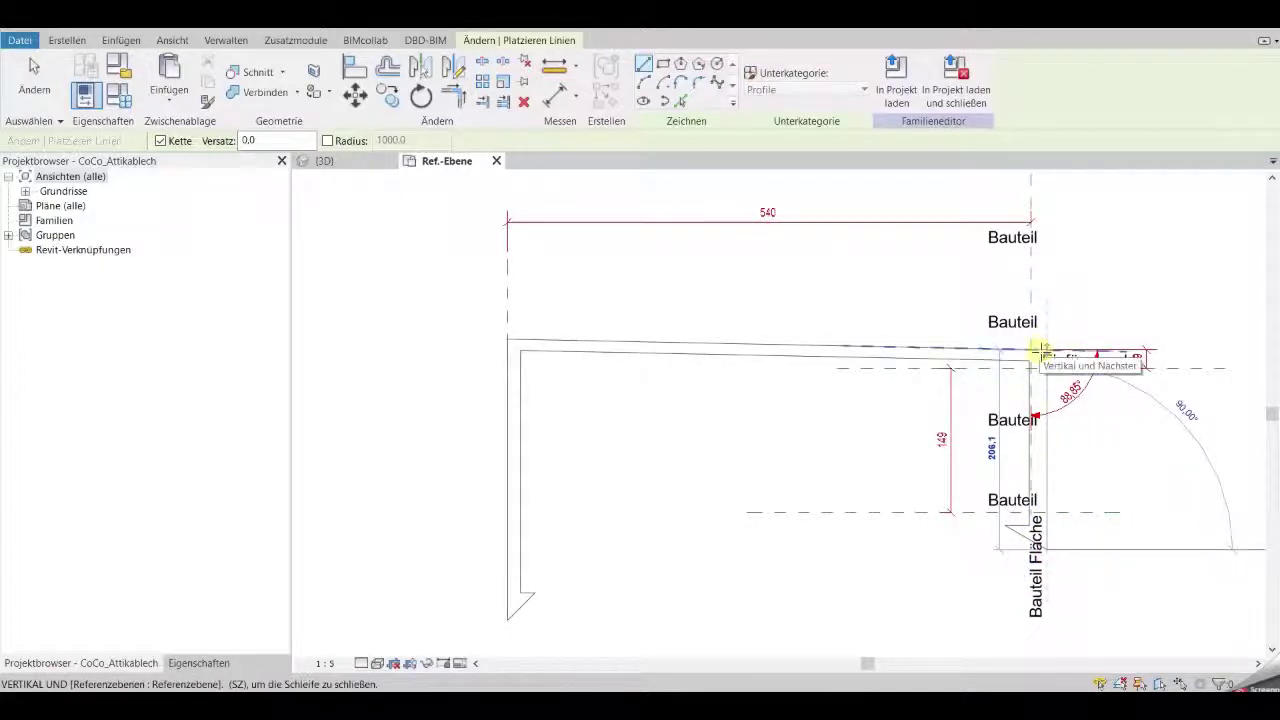
left_click(1042, 351)
- Move the Einfügepunkt text note up and to the right
key("Escape")
key("Escape")
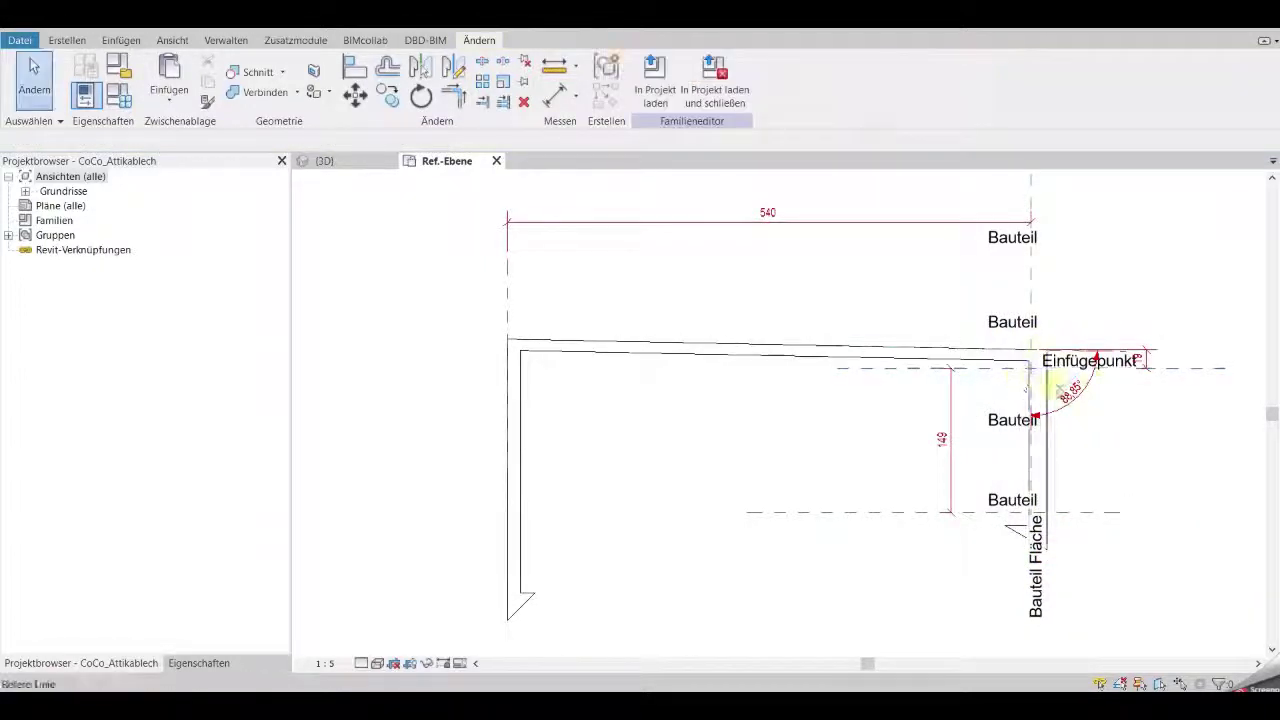
scroll(1080, 390, "up", 2)
scroll(1060, 370, "up", 3)
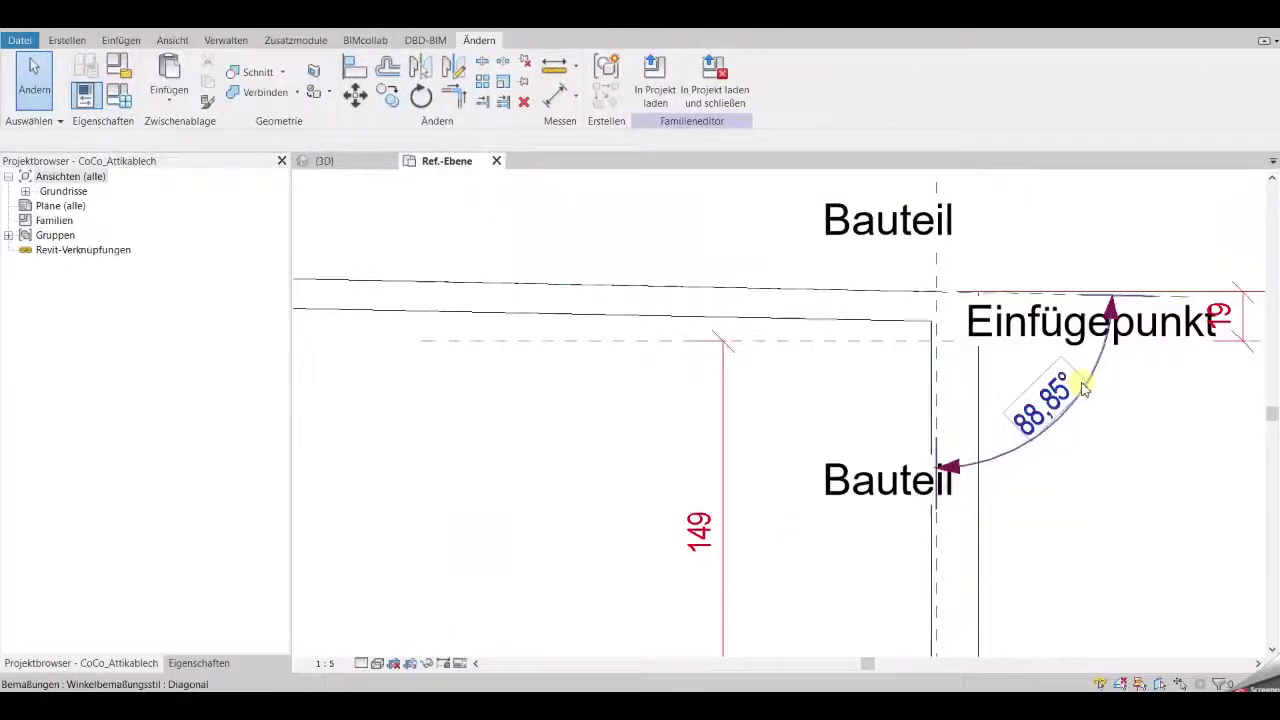
left_click(1042, 342)
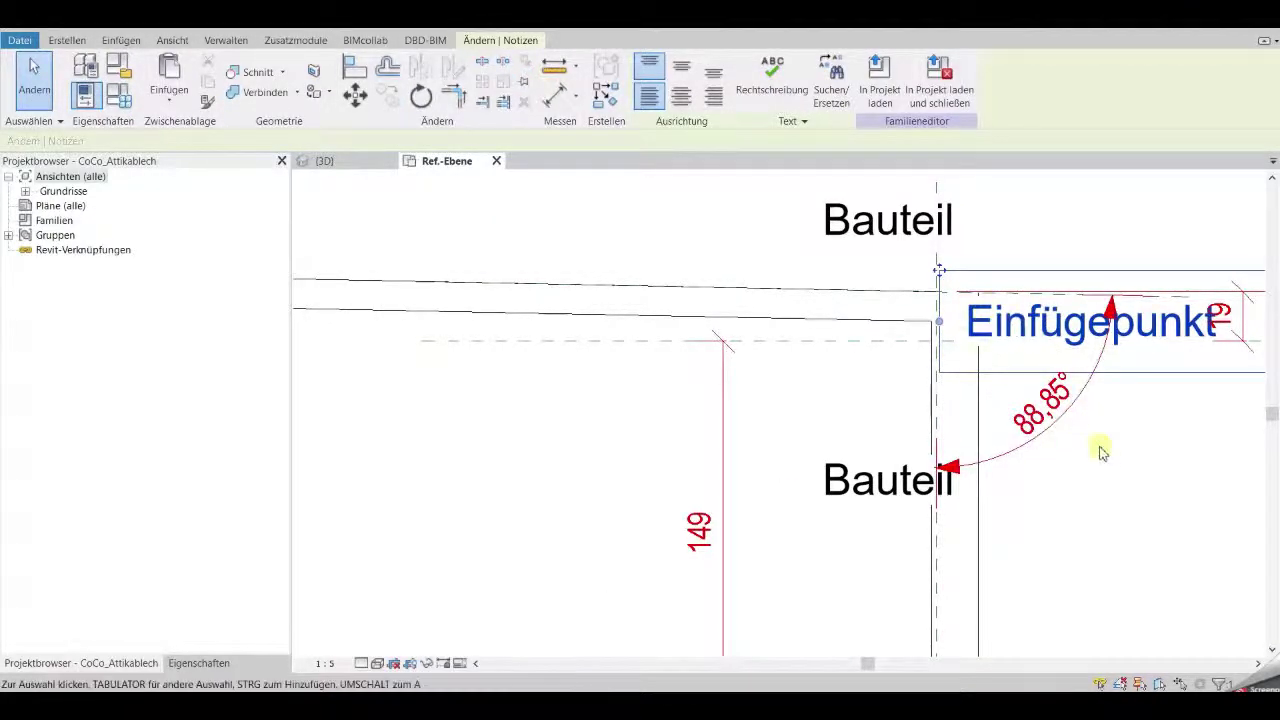
mouse_move(1110, 455)
middle_mouse_down()
mouse_move(950, 618)
mouse_move(882, 638)
middle_mouse_up()
left_click_drag(729, 410, 934, 363)
left_click(943, 571)
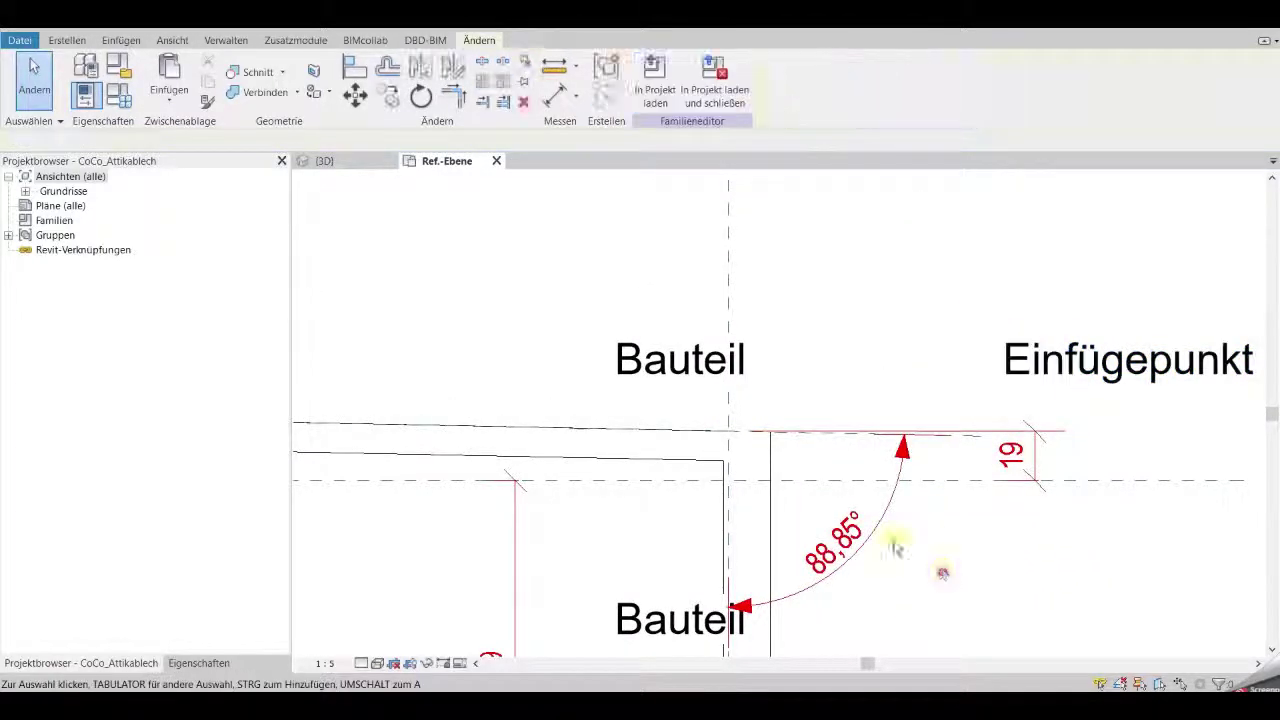
- Trim two profile lines into a clean corner
scroll(729, 432, "up", 1)
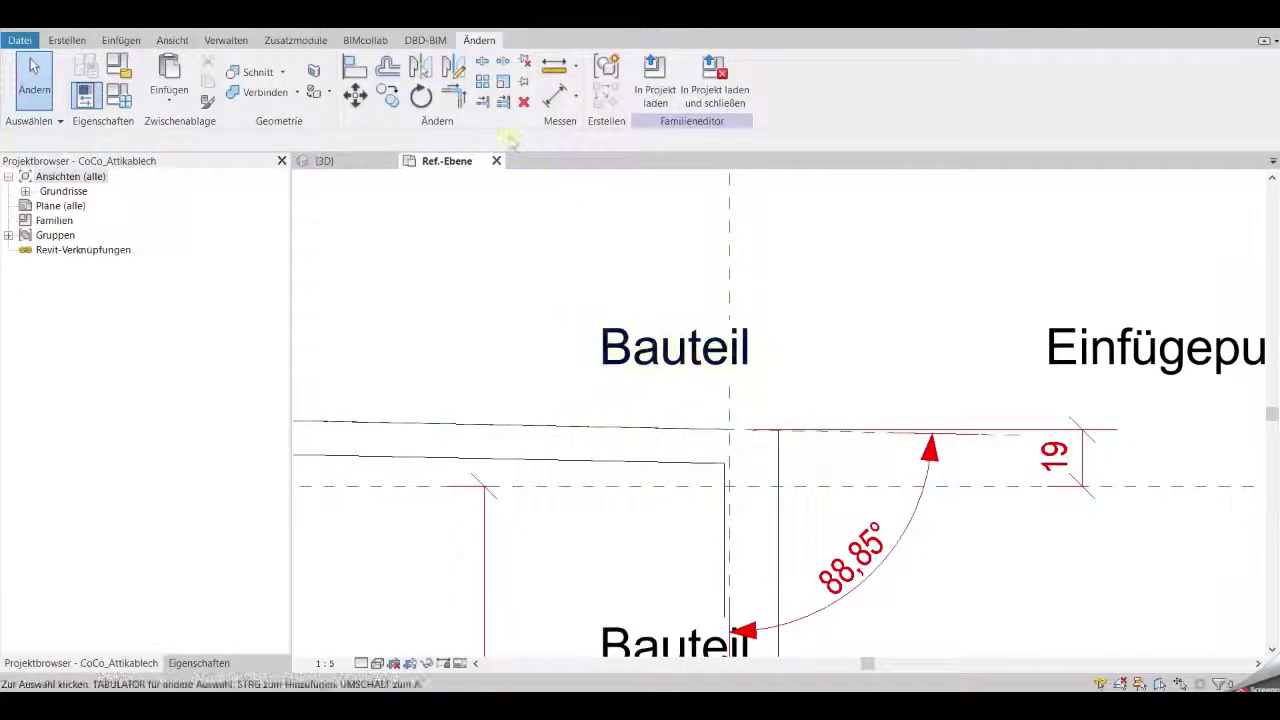
left_click(457, 95)
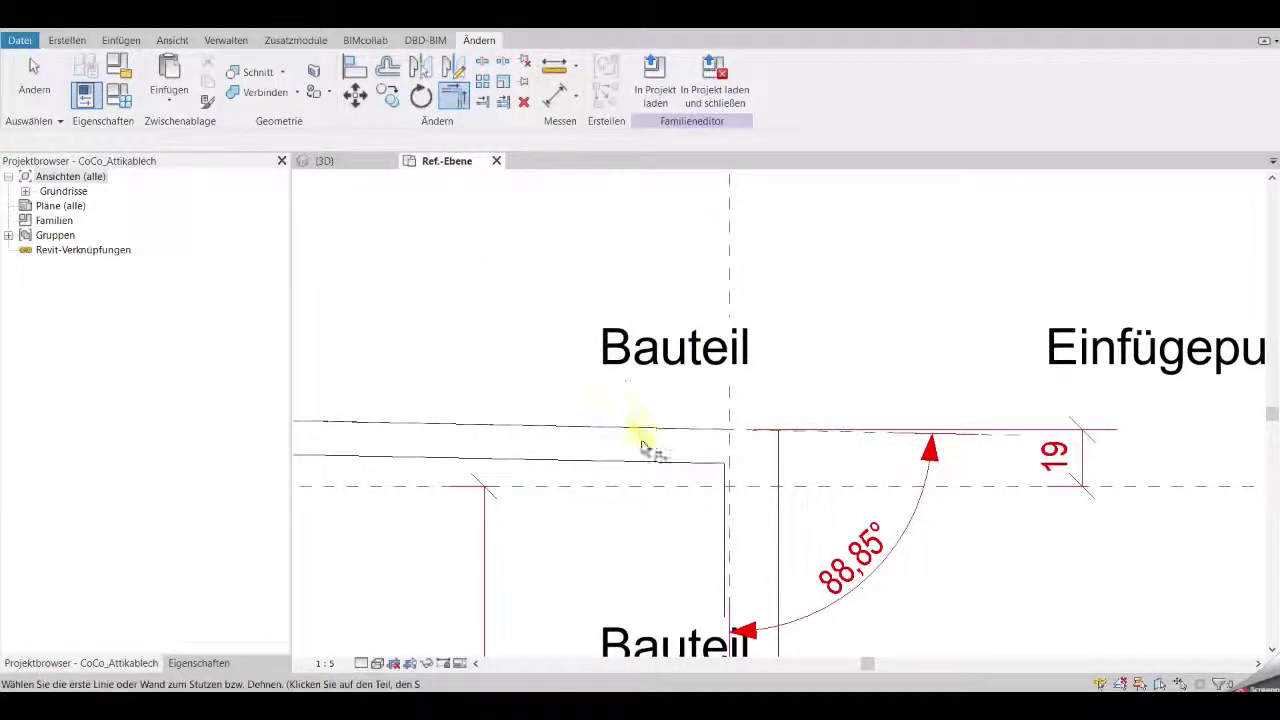
left_click(643, 430)
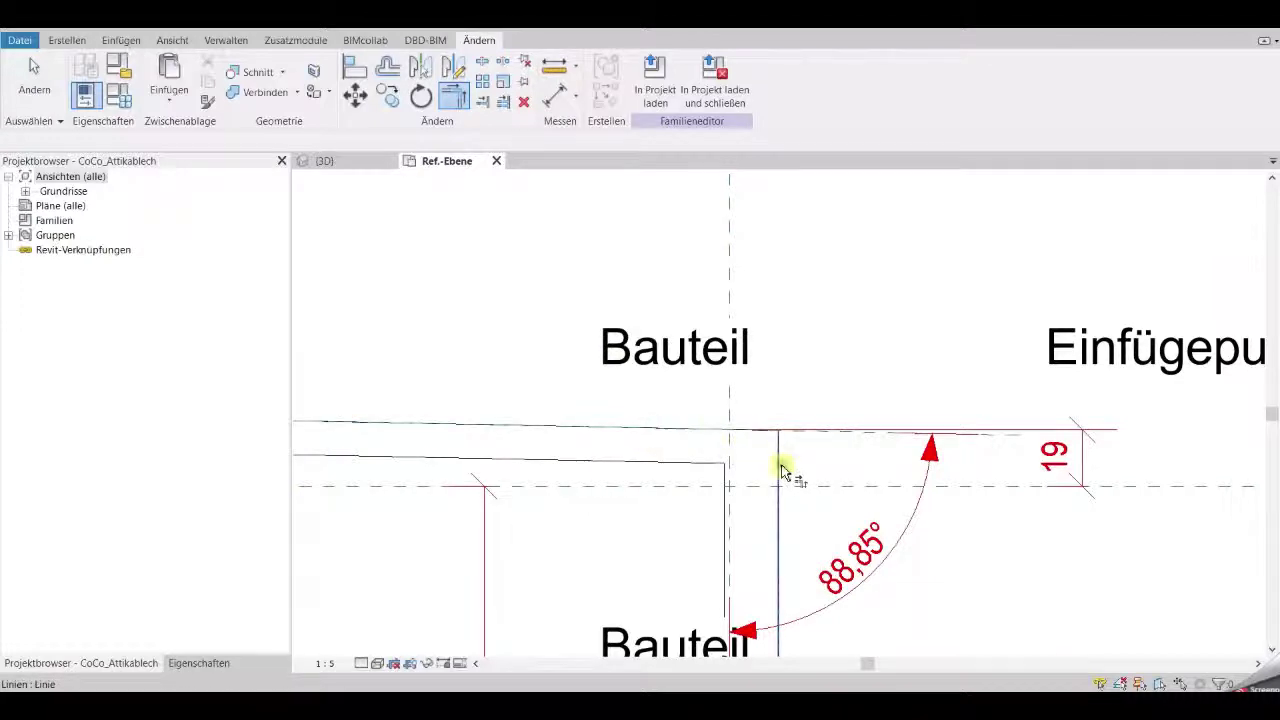
left_click(780, 474)
scroll(745, 500, "up", 3)
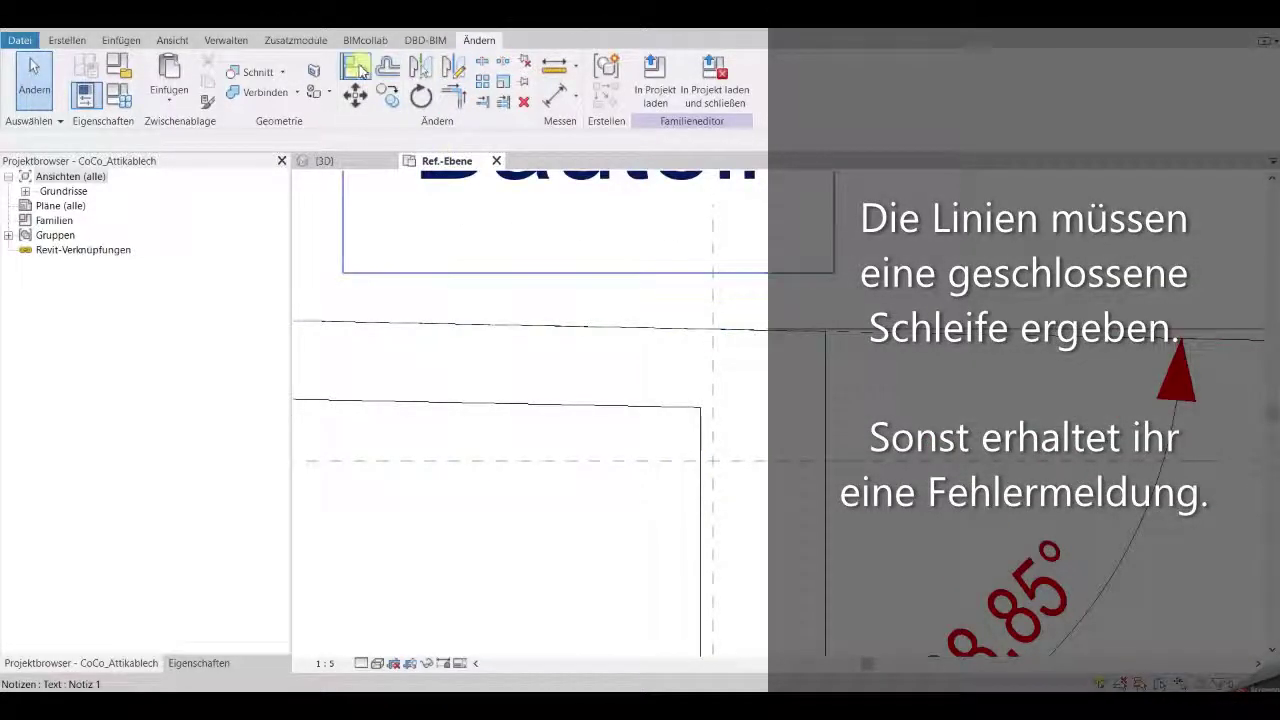
- Align the vertical profile line onto its reference plane and select the horizontal line
left_click(357, 68)
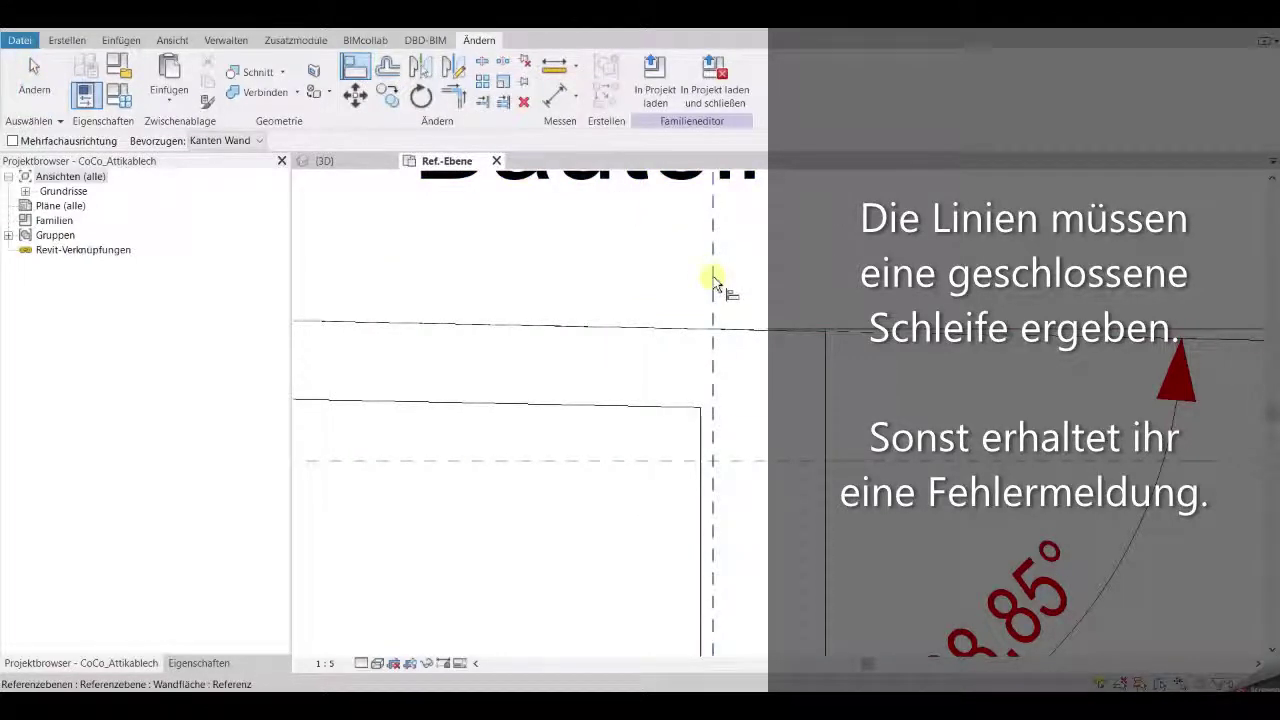
left_click(705, 449)
key("Escape")
key("Escape")
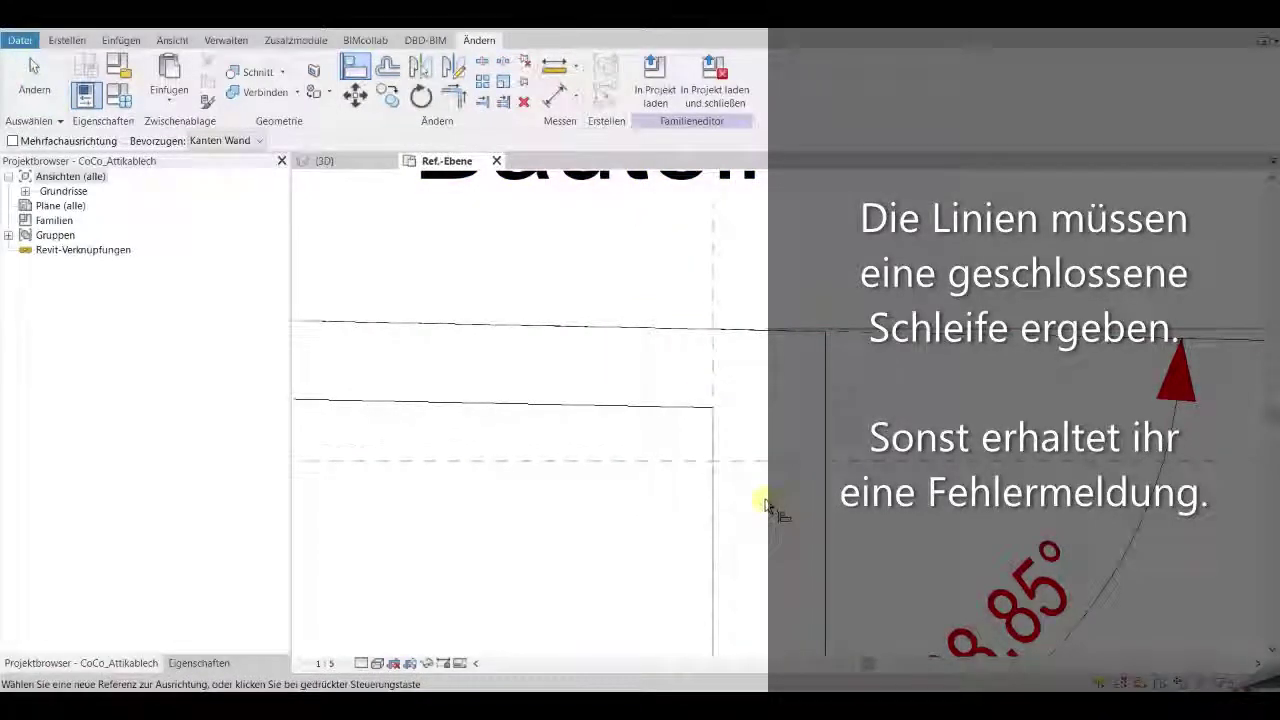
scroll(766, 508, "down", 2)
middle_click_drag(700, 560, 849, 457)
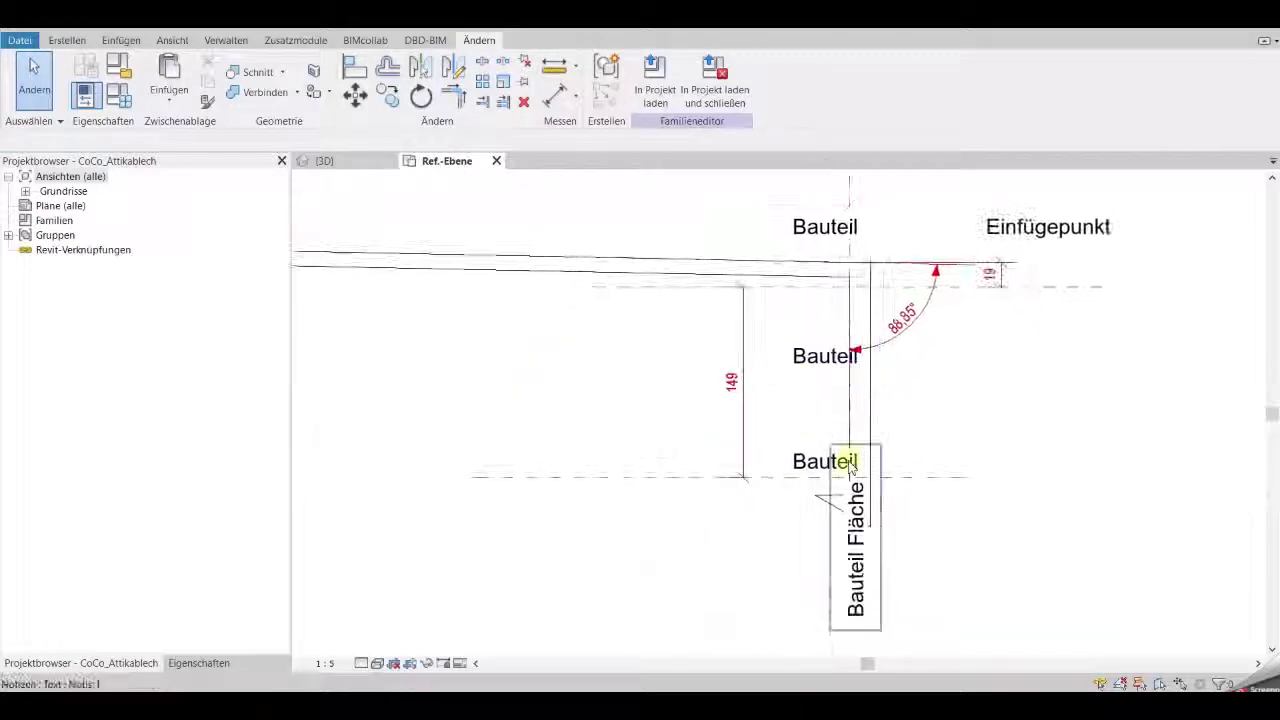
middle_click_drag(935, 373, 857, 280)
scroll(855, 265, "up", 5)
scroll(820, 248, "up", 2)
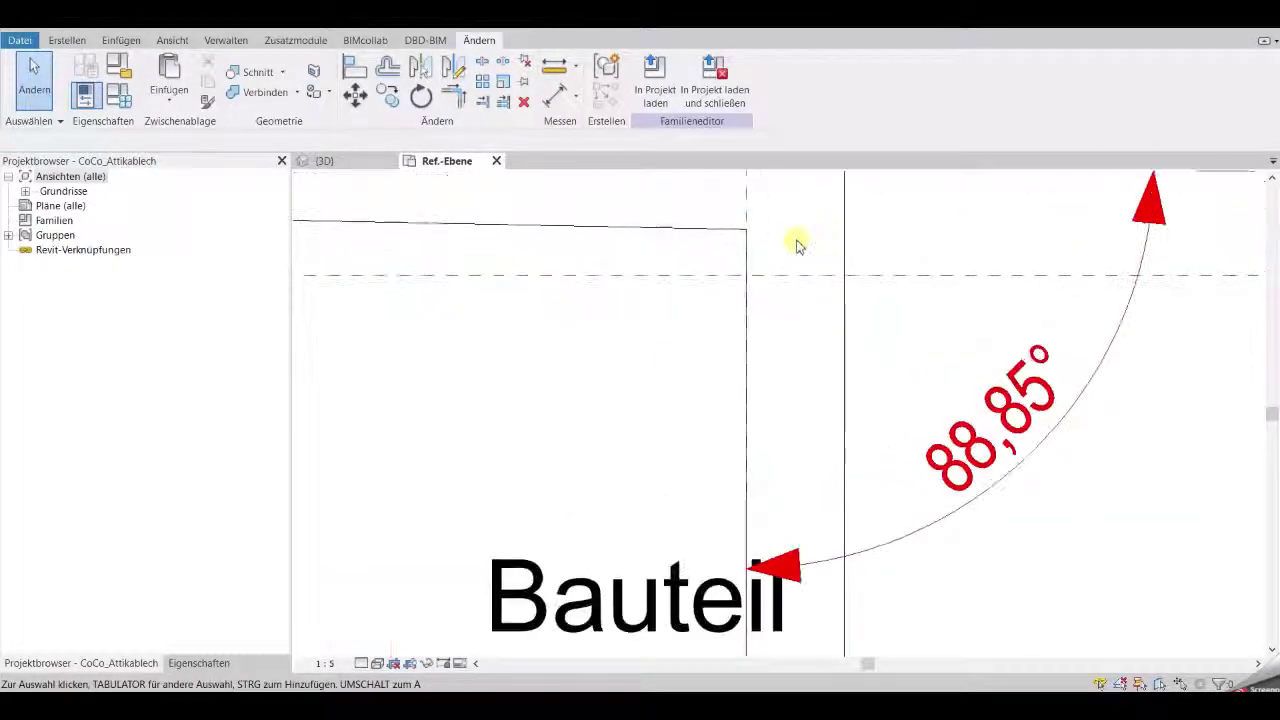
left_click(700, 228)
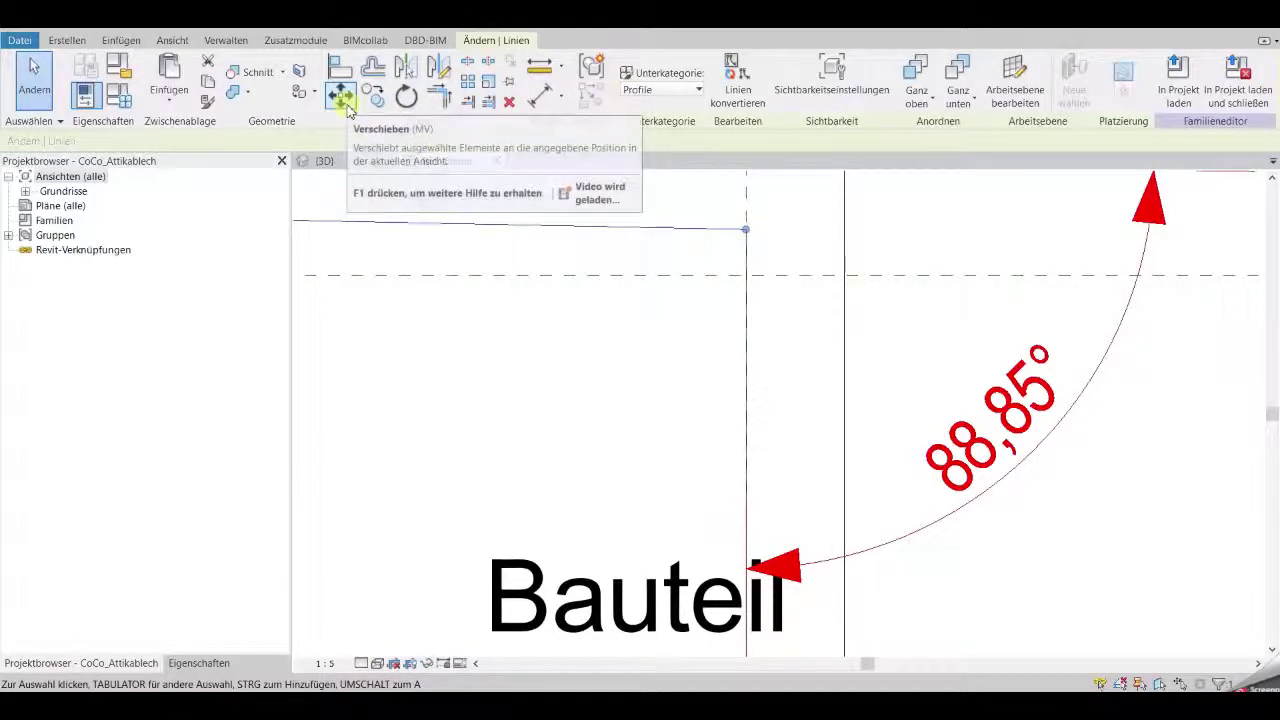
- Move the top line down onto the dashed reference plane
left_click(346, 104)
left_click(748, 230)
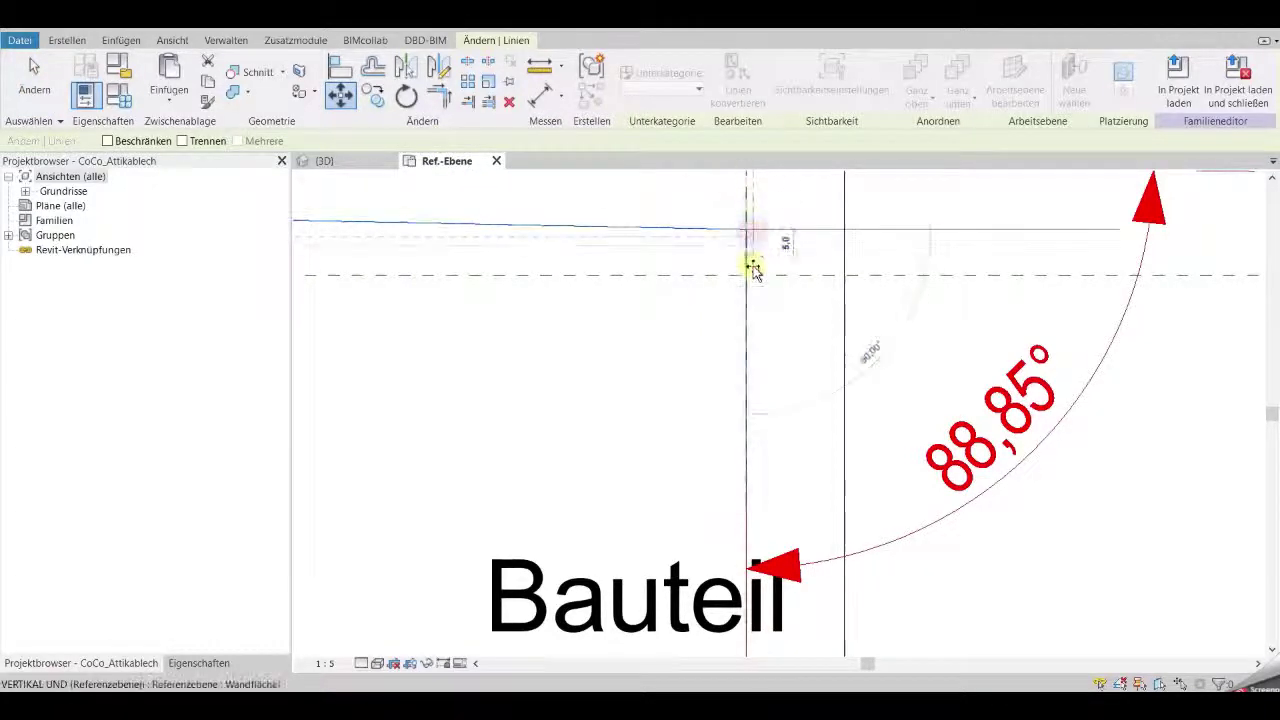
left_click(748, 279)
left_click(680, 391)
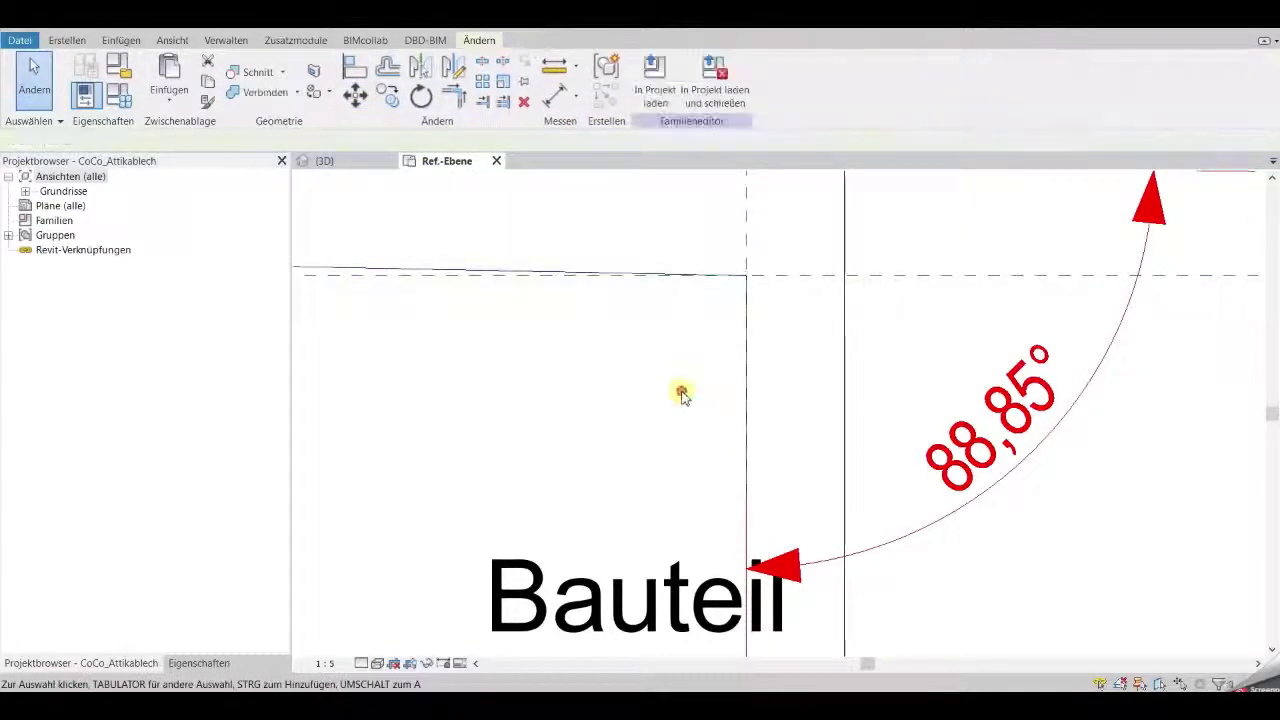
scroll(683, 394, "down", 2)
scroll(607, 395, "down", 2)
middle_click_drag(607, 394, 800, 400)
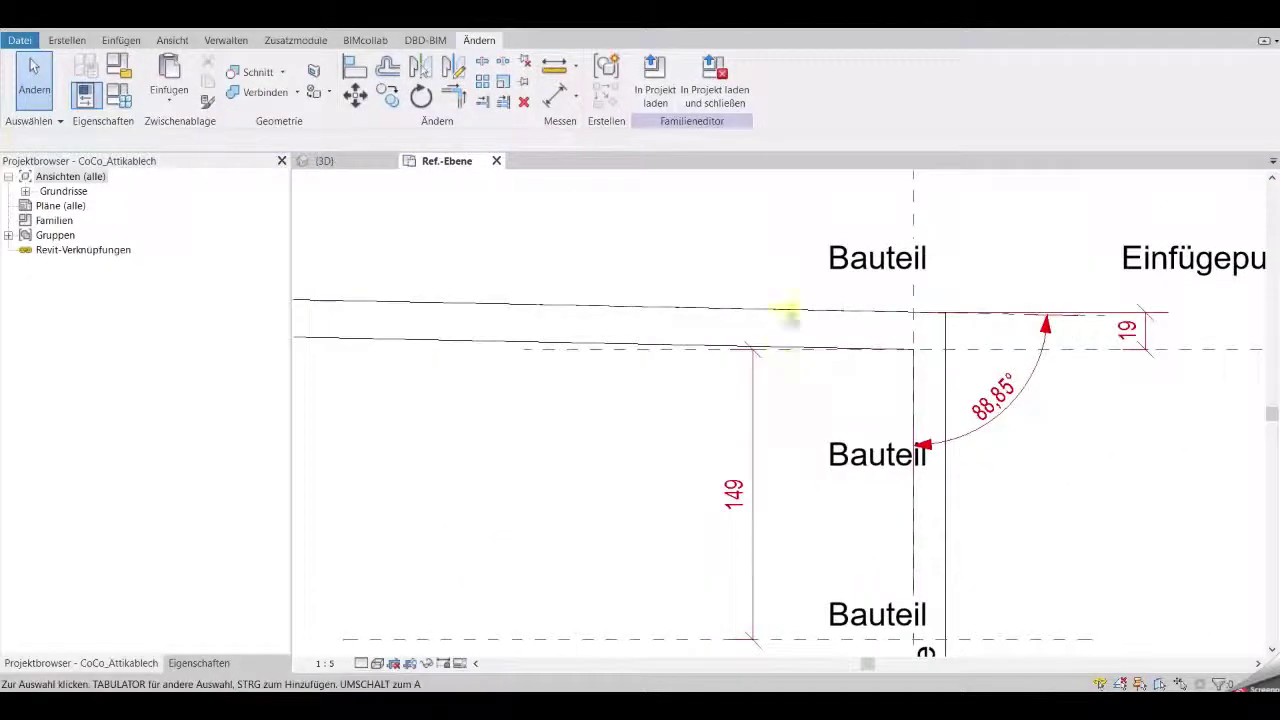
- Adjust the sloped top line's 19,2 offset from the reference plane
left_click(790, 308)
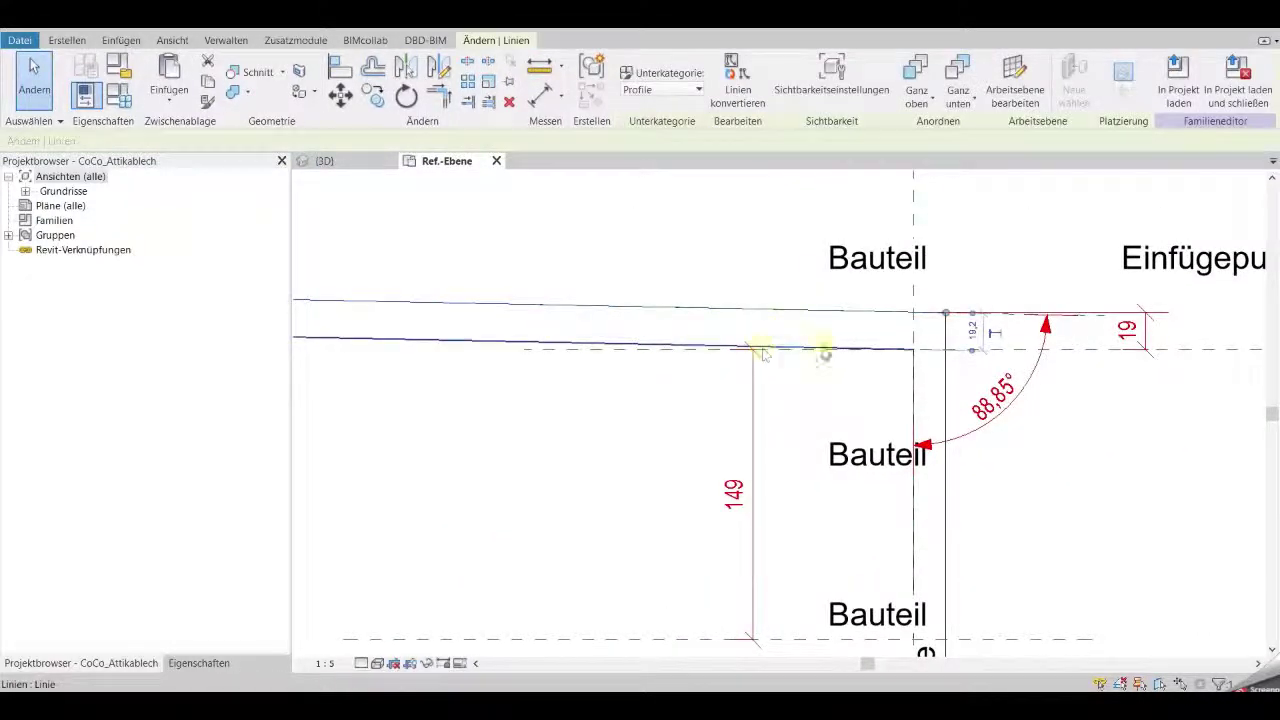
left_click(973, 330)
type("2")
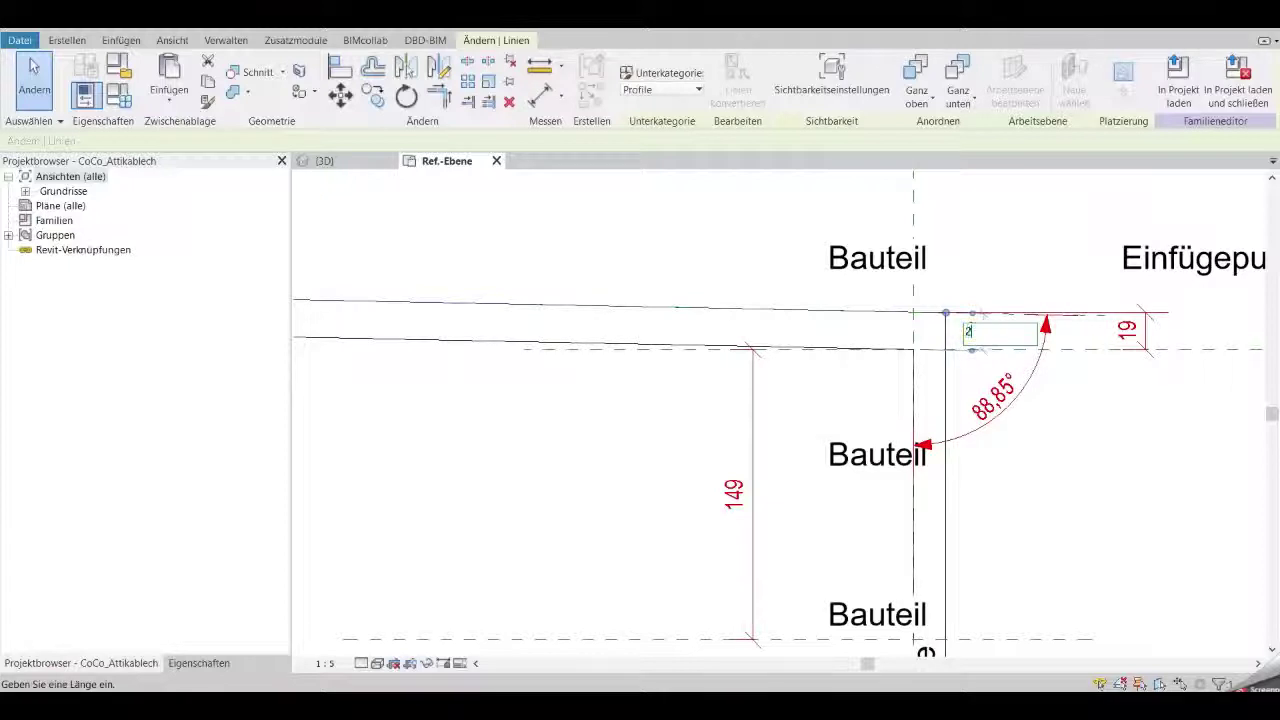
key("Return")
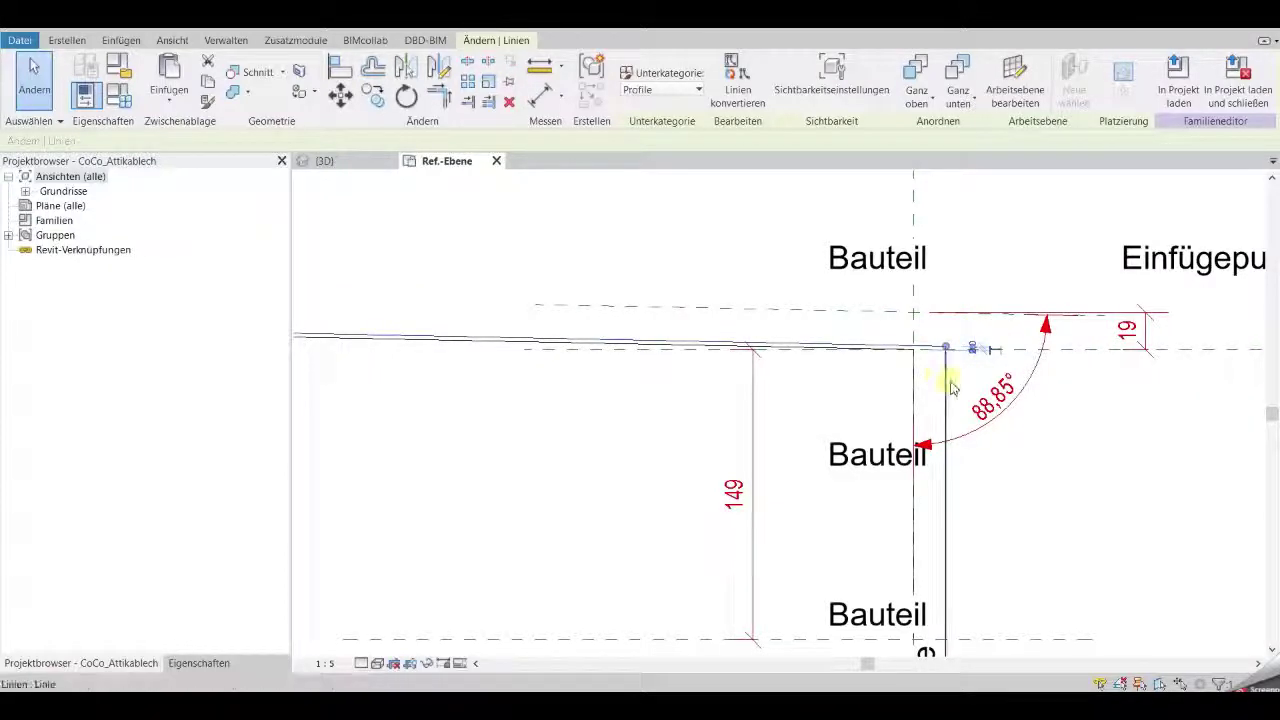
scroll(950, 392, "down", 2)
scroll(1014, 543, "up", 2)
scroll(980, 429, "up", 3)
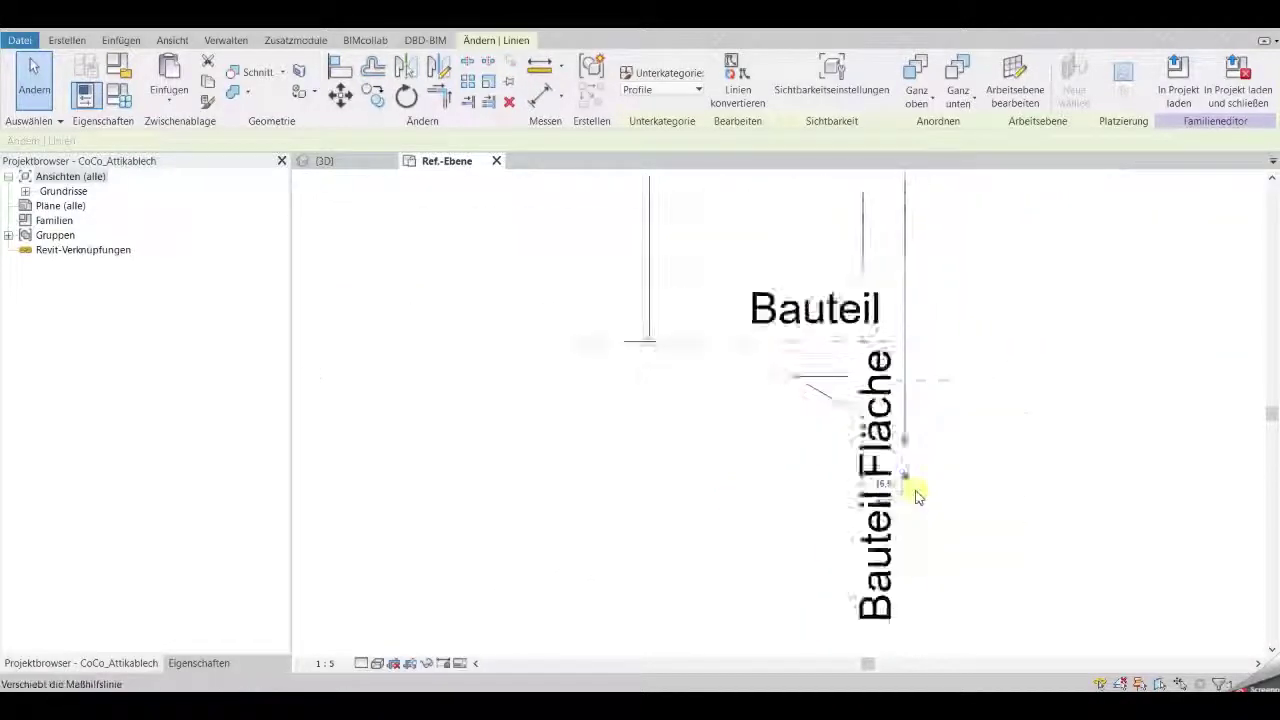
- Change the 16,5 and 13,3 line spacings to 2,0
left_click(874, 486)
type("2")
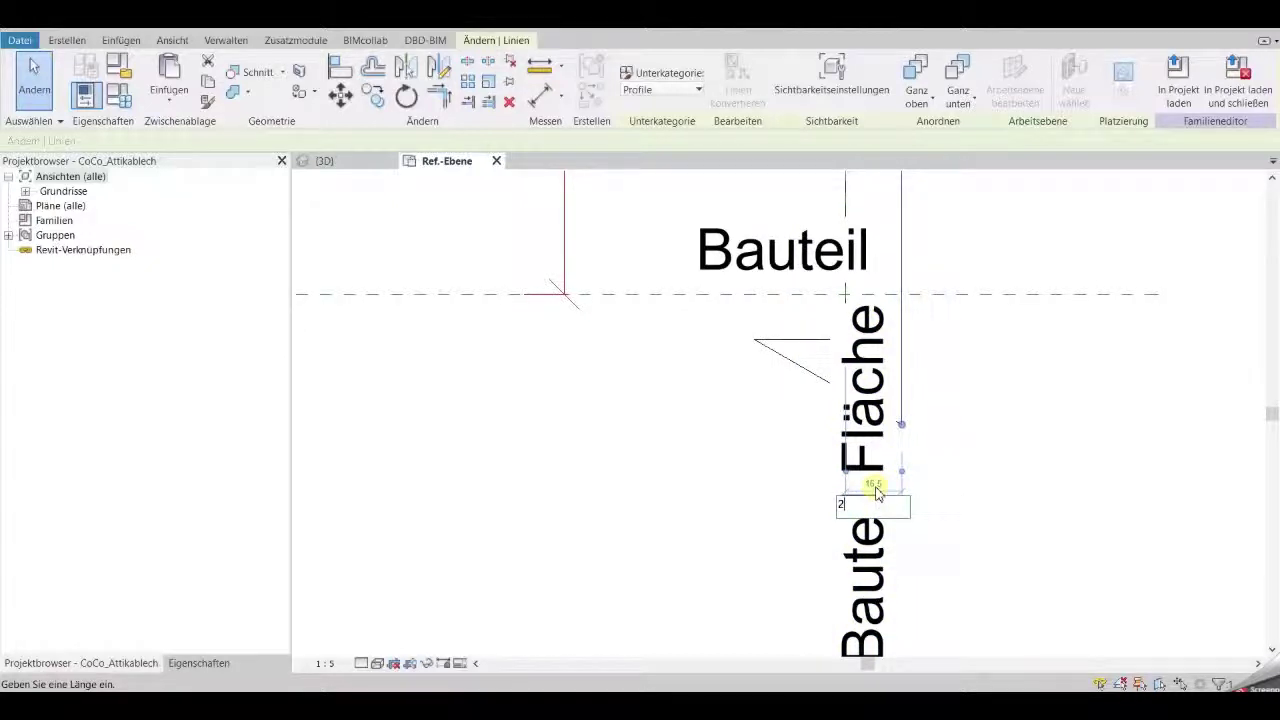
key("Return")
scroll(800, 430, "down", 2)
scroll(557, 309, "down", 1)
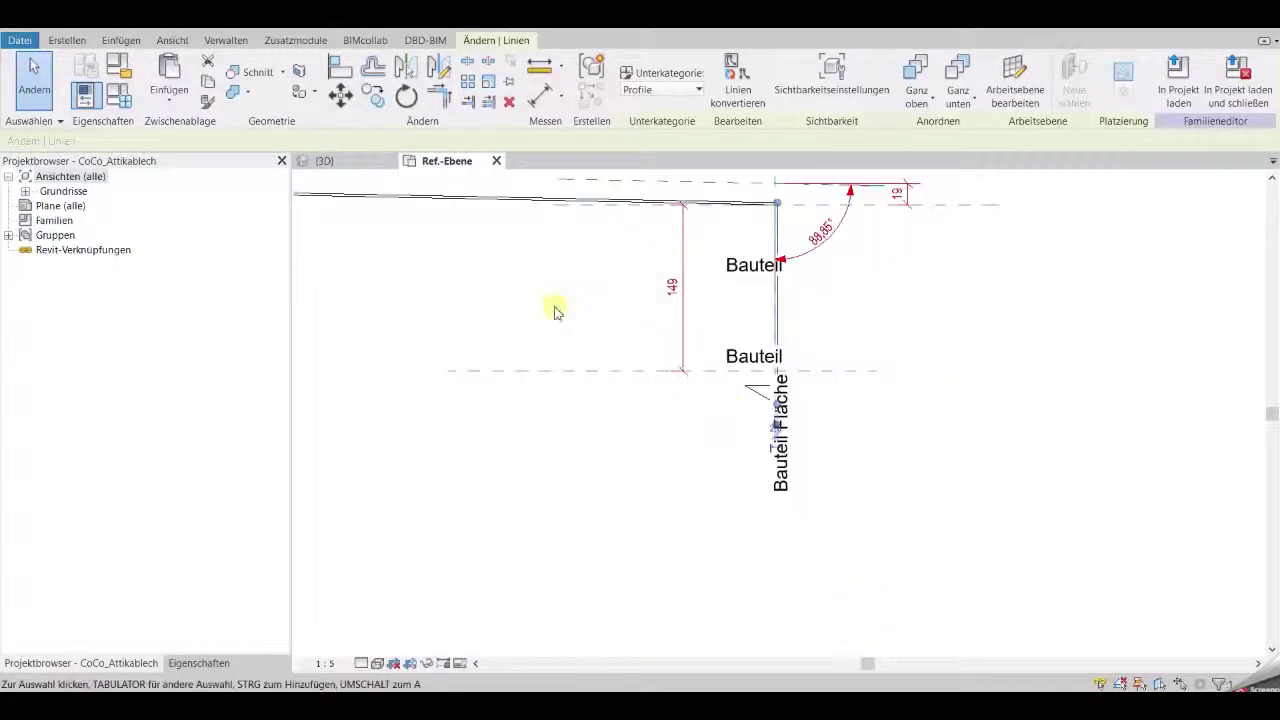
scroll(977, 429, "up", 2)
scroll(648, 372, "up", 2)
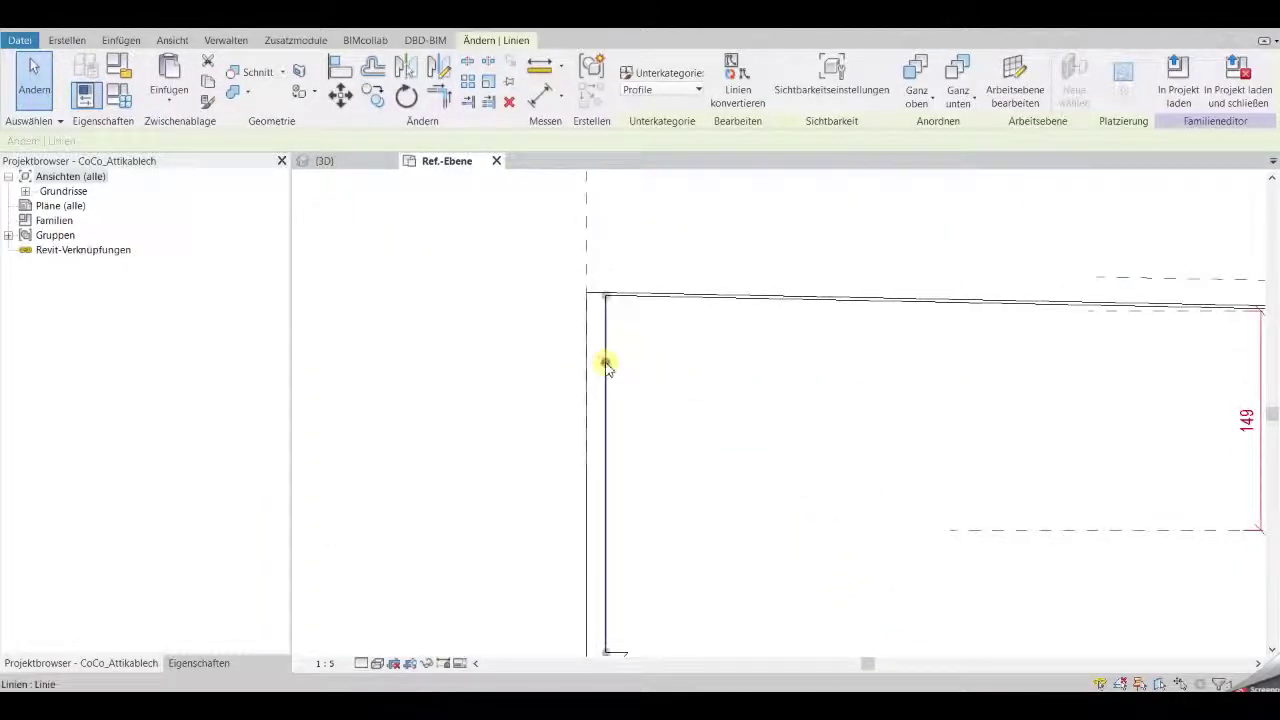
middle_click_drag(626, 523, 660, 311)
scroll(644, 509, "up", 2)
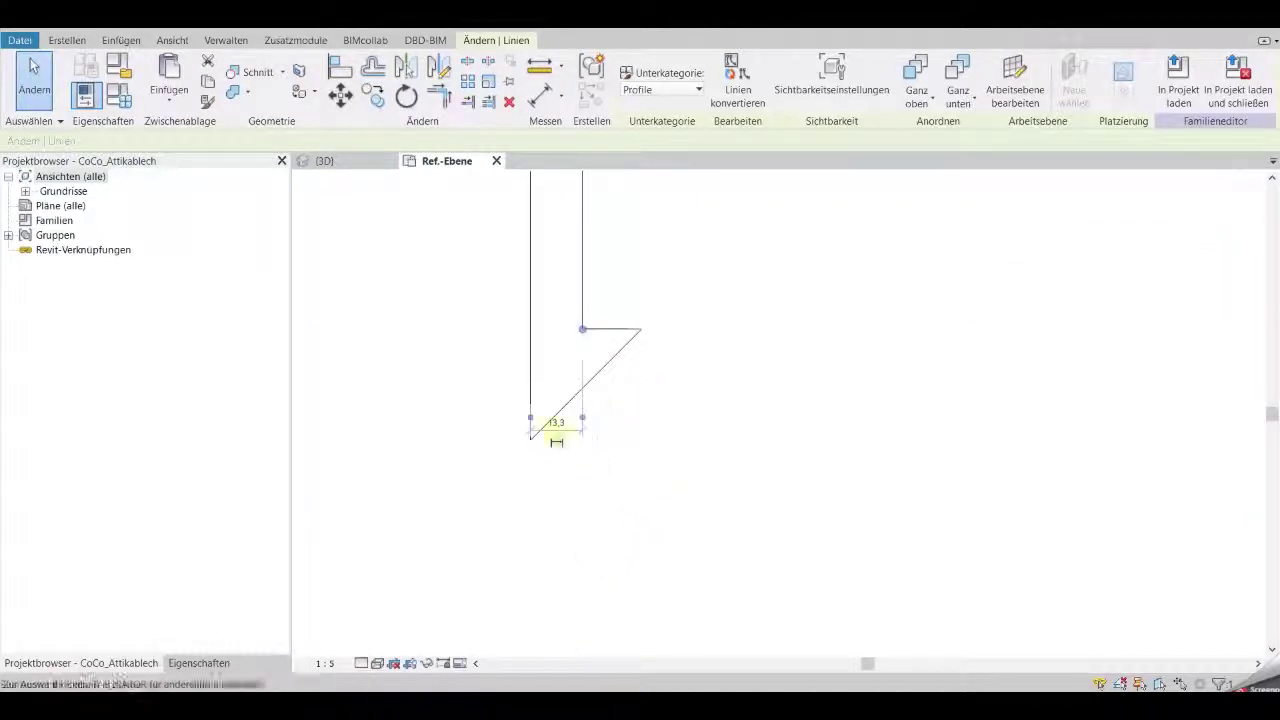
left_click(556, 424)
key("Return")
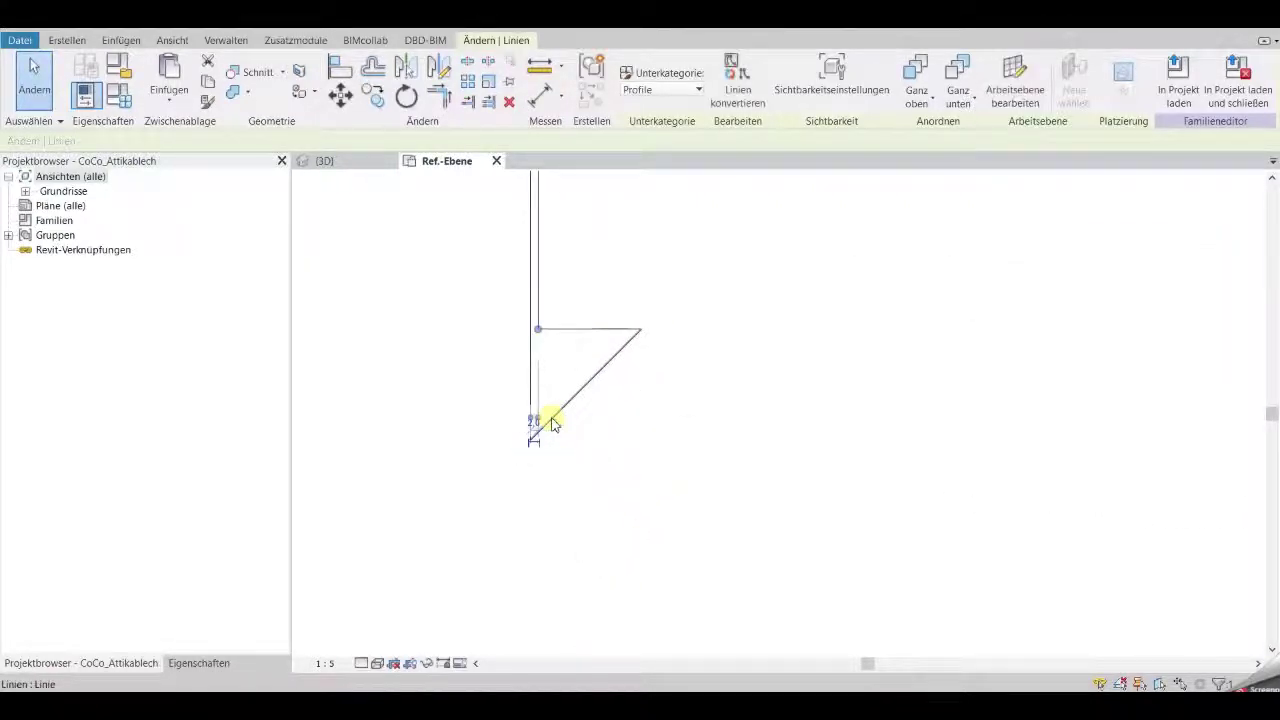
key("Escape")
- Lower the top line of the outer drip triangle
scroll(637, 420, "down", 3)
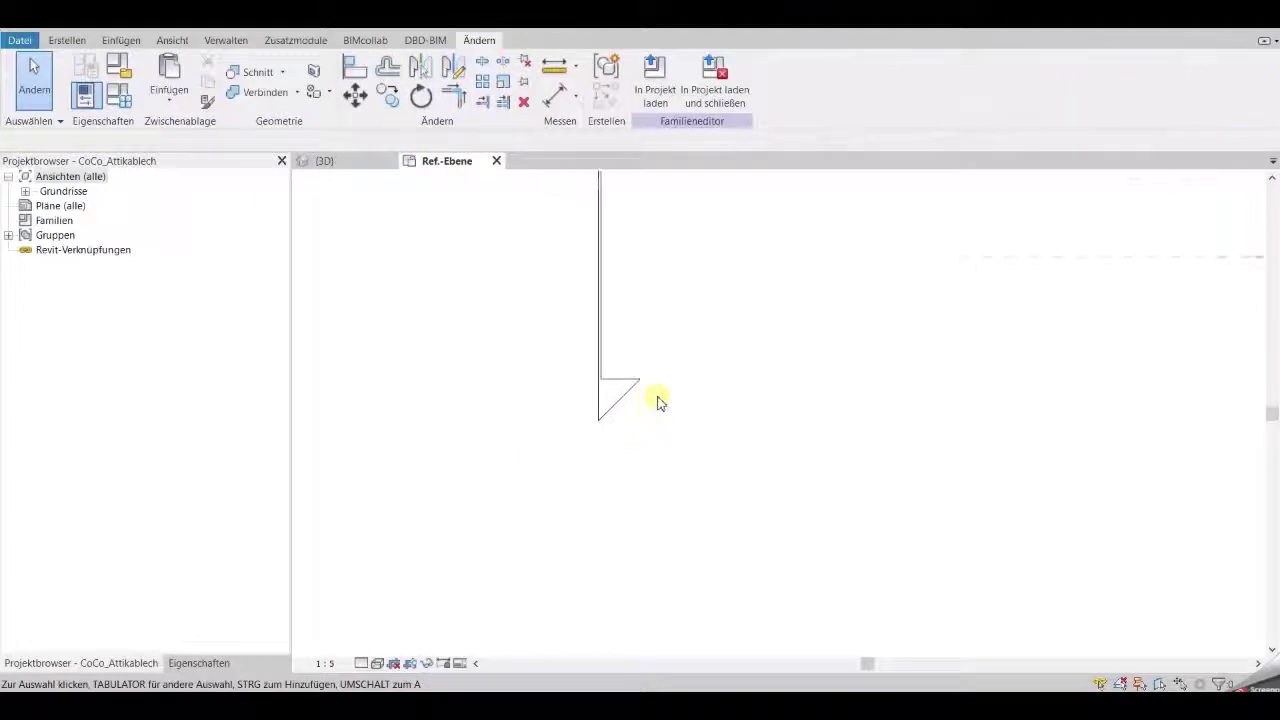
scroll(700, 400, "down", 2)
scroll(785, 398, "up", 2)
scroll(737, 443, "up", 5)
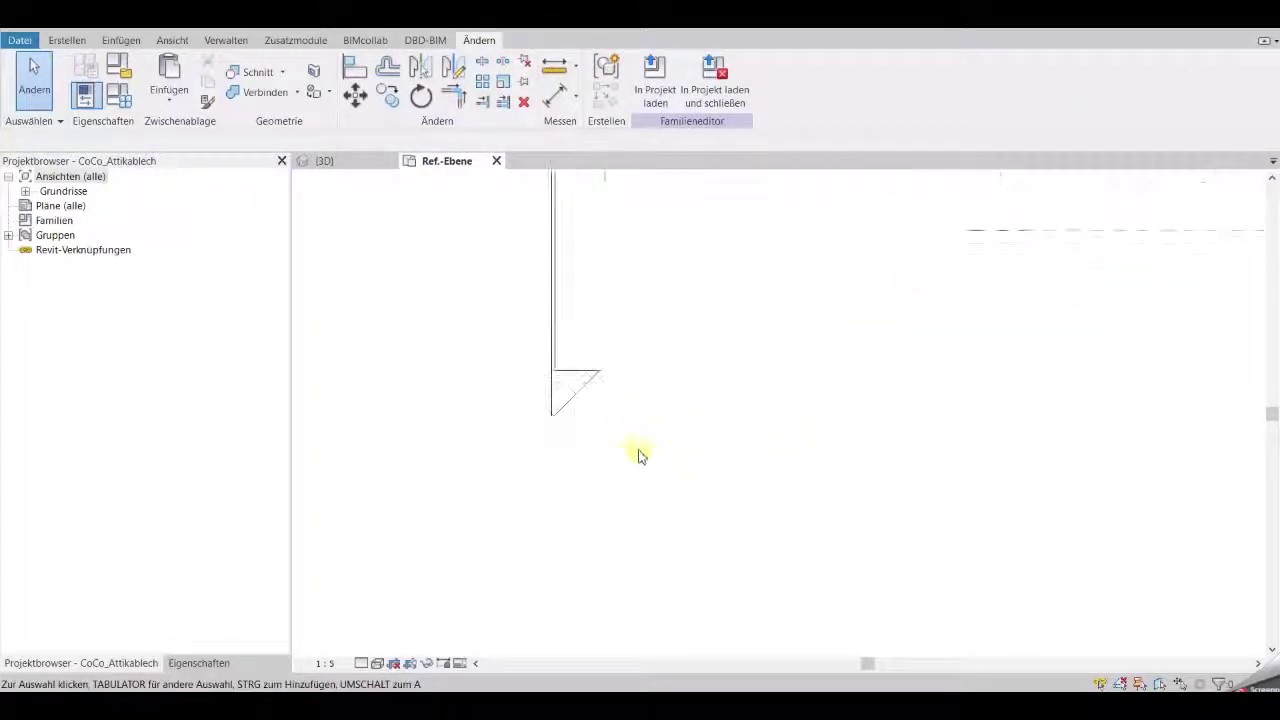
left_click(531, 321)
left_click_drag(528, 326, 523, 337)
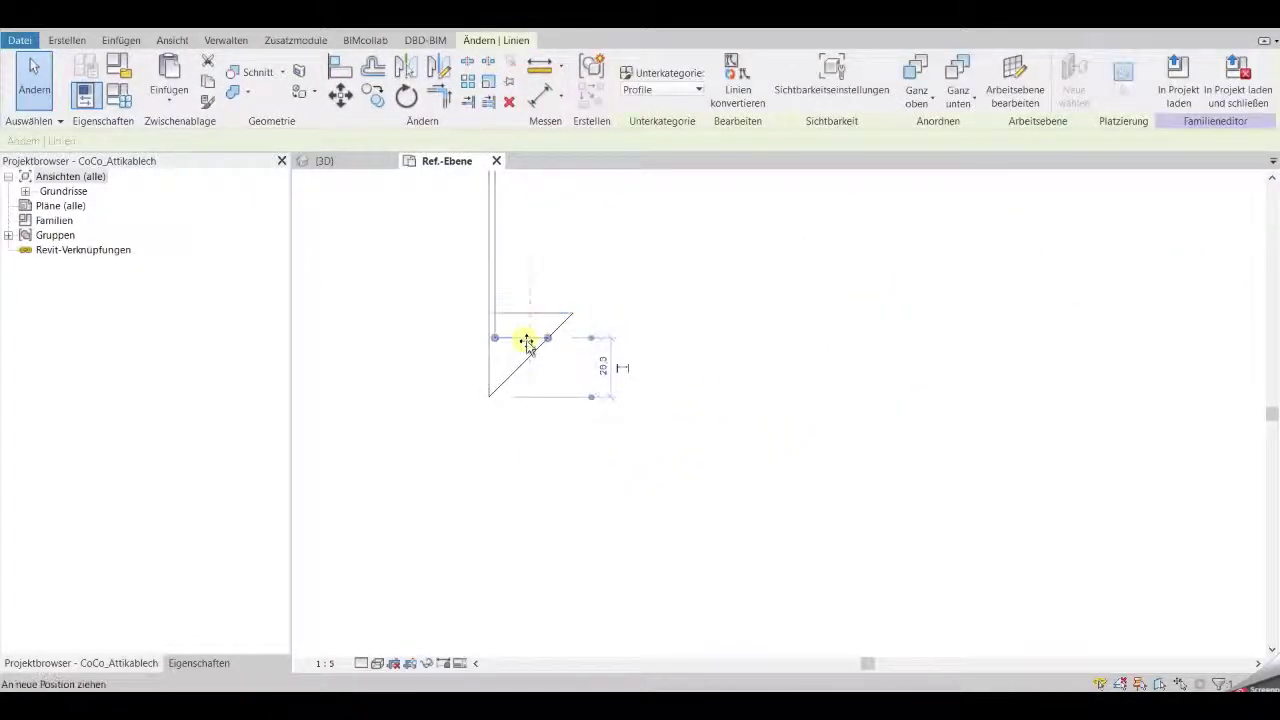
left_click(729, 330)
- Shift the Bauteil Fläche text note to the right
scroll(729, 330, "down", 2)
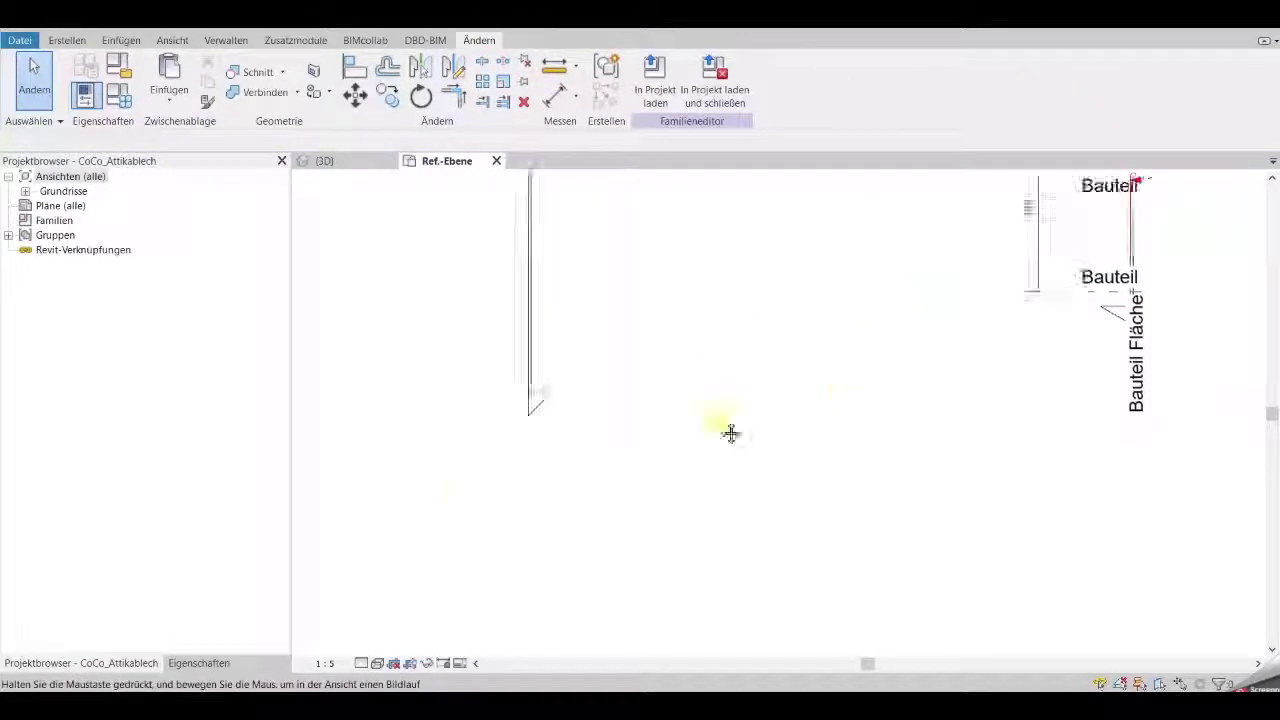
middle_click_drag(949, 343, 620, 431)
scroll(815, 435, "up", 1)
left_click(836, 483)
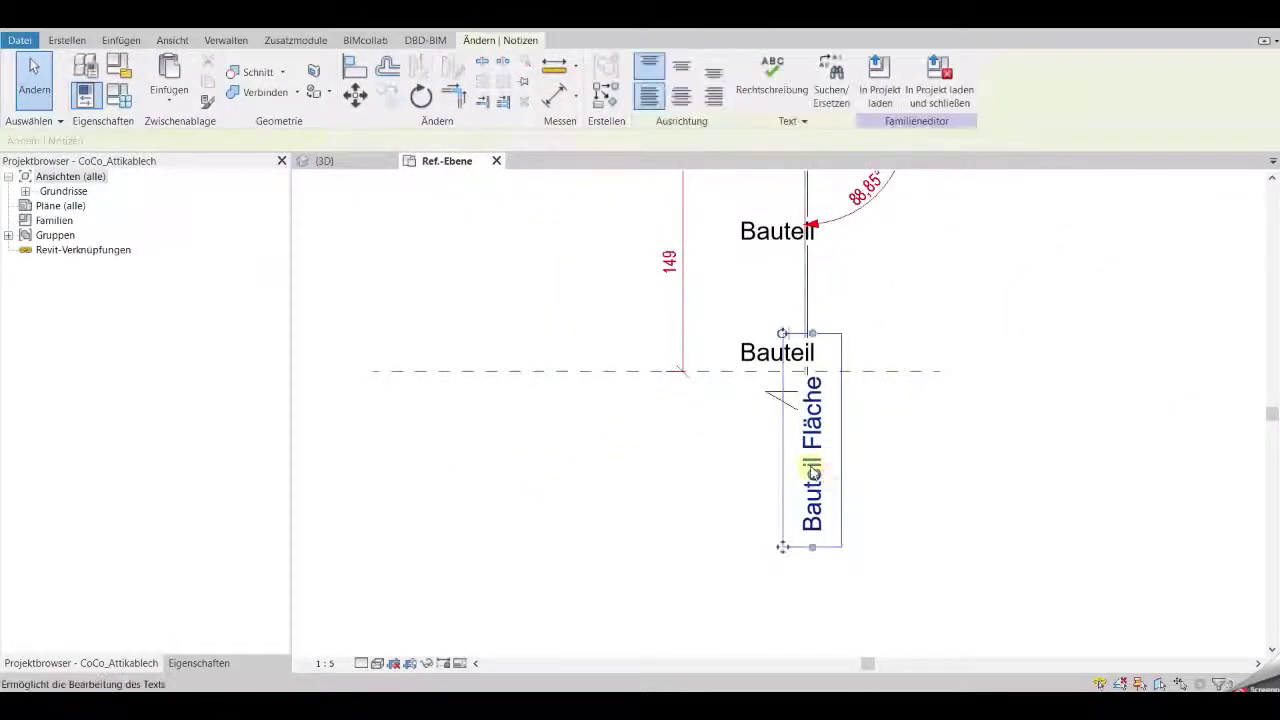
left_click_drag(783, 546, 915, 547)
left_click(815, 499)
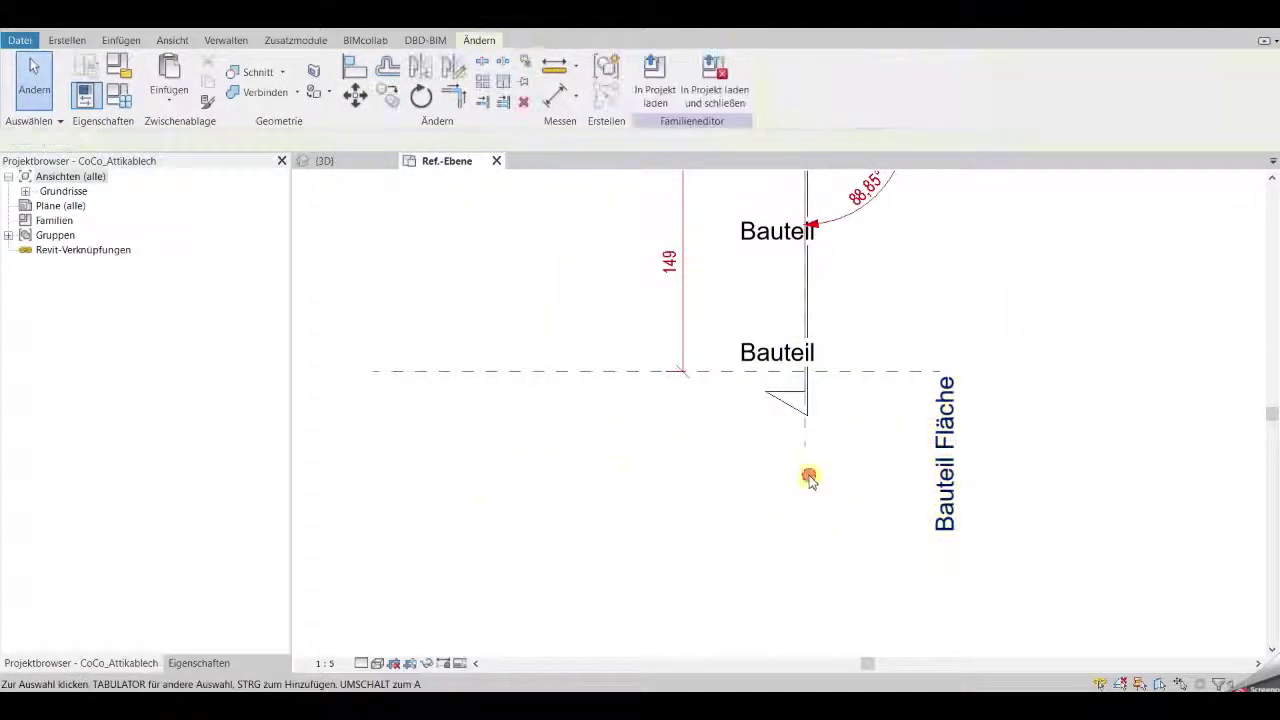
- Lower the top line of the wall-side drip triangle to reshape the hook
scroll(800, 408, "up", 1)
scroll(763, 429, "up", 1)
mouse_move(757, 419)
left_mouse_down()
mouse_move(722, 360)
mouse_move(760, 368)
left_mouse_up()
left_click(700, 380)
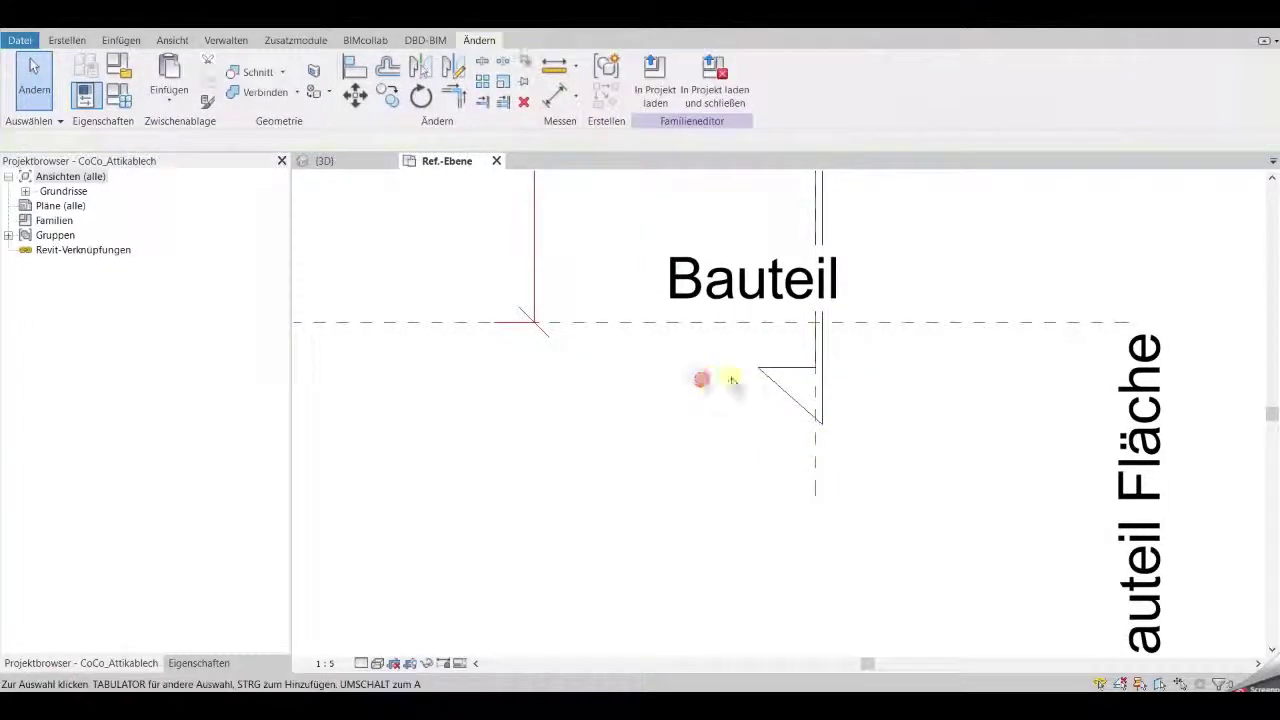
left_click(800, 371)
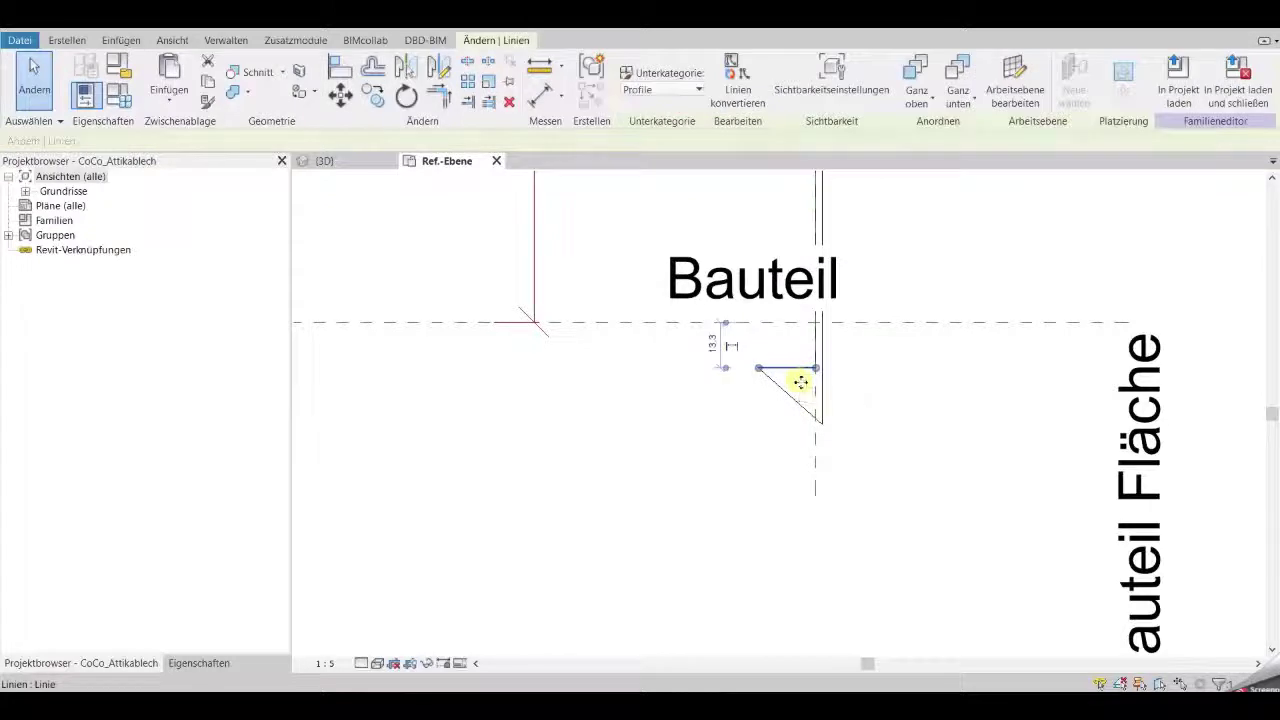
left_click_drag(801, 378, 802, 393)
left_click(640, 389)
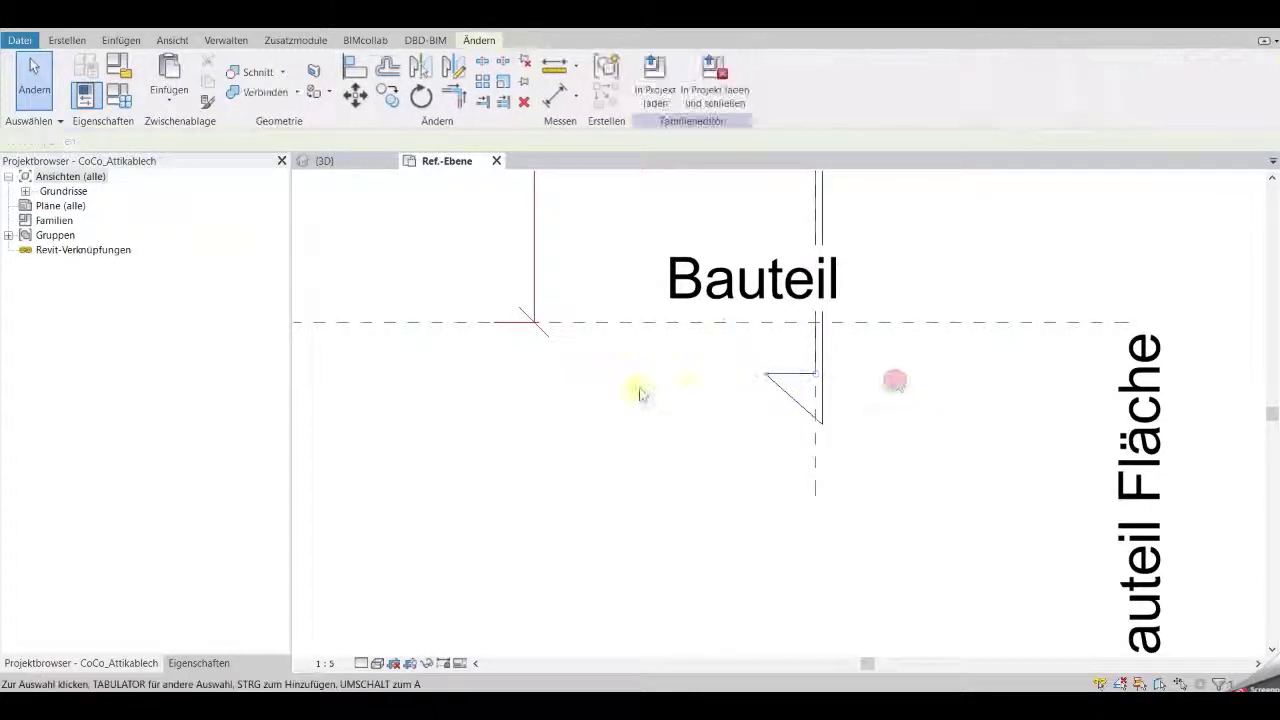
scroll(620, 394, "down", 2)
scroll(517, 391, "down", 2)
mouse_move(517, 391)
middle_mouse_down()
mouse_move(494, 344)
mouse_move(760, 358)
middle_mouse_up()
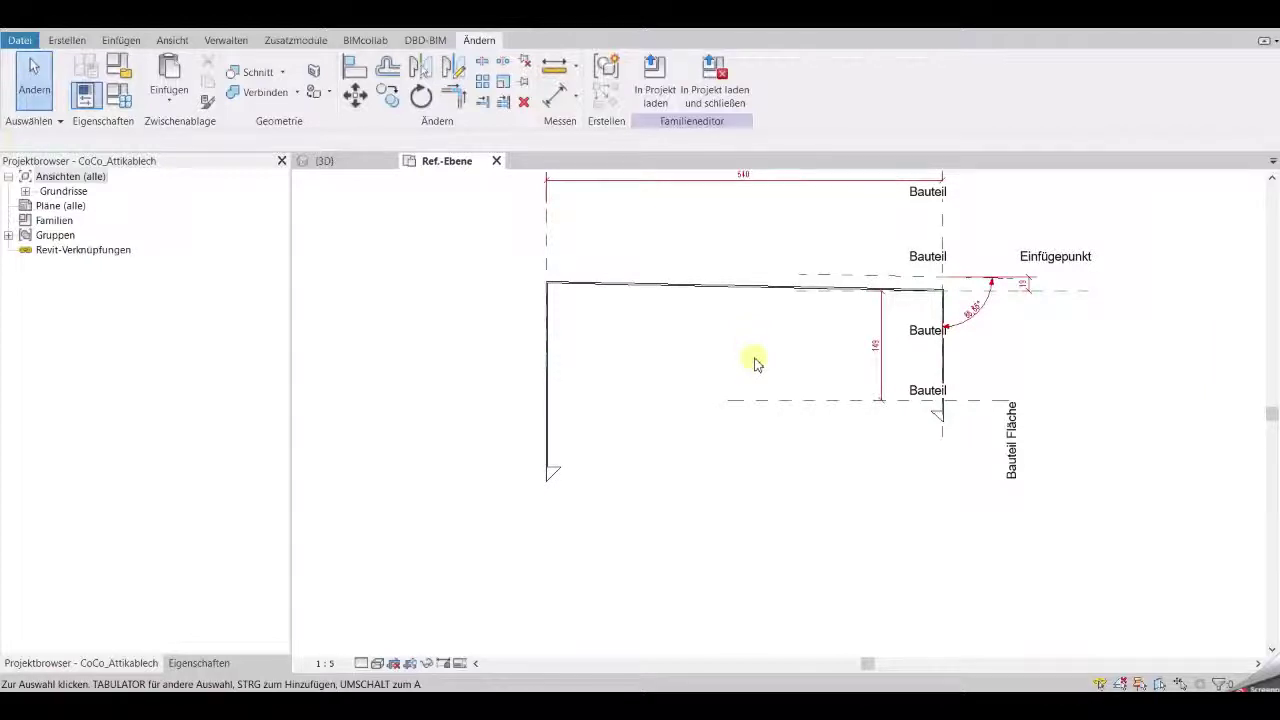
scroll(755, 363, "up", 1)
- Move the bottom reference plane to 190 below the top and dimension it
left_click(557, 97)
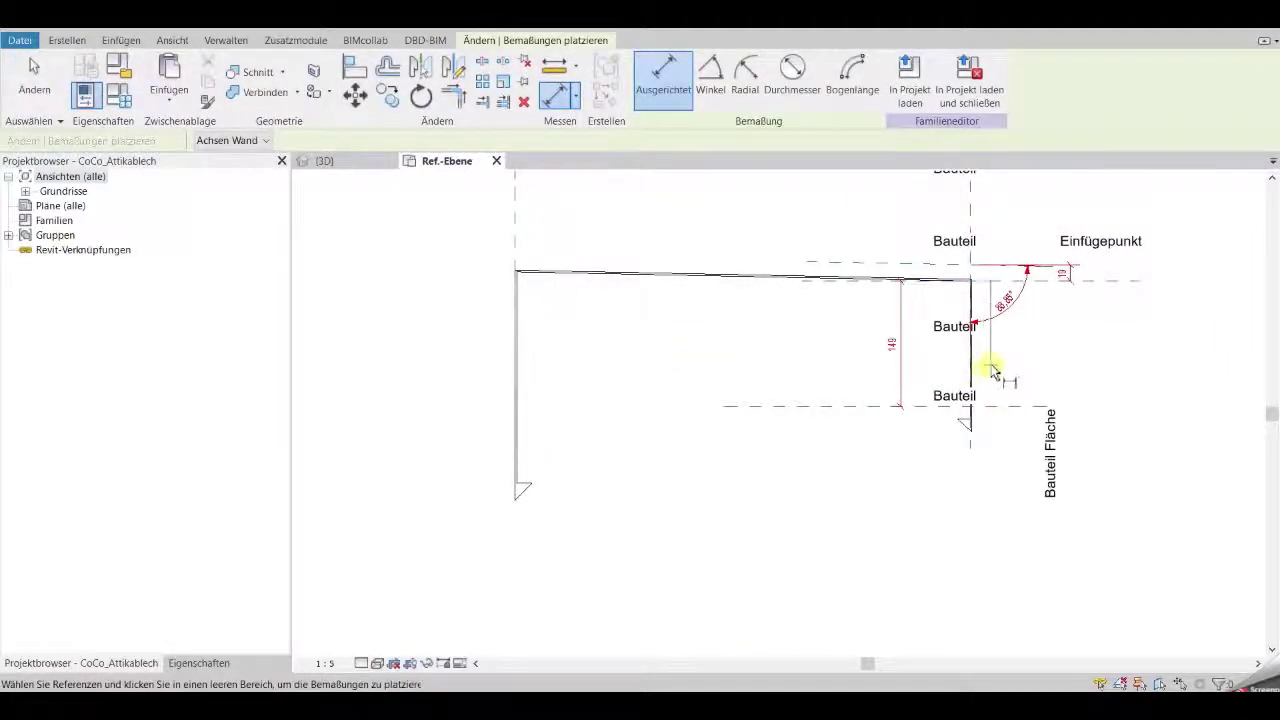
key("Escape")
scroll(909, 378, "up", 1)
scroll(909, 378, "up", 1)
left_click(817, 418)
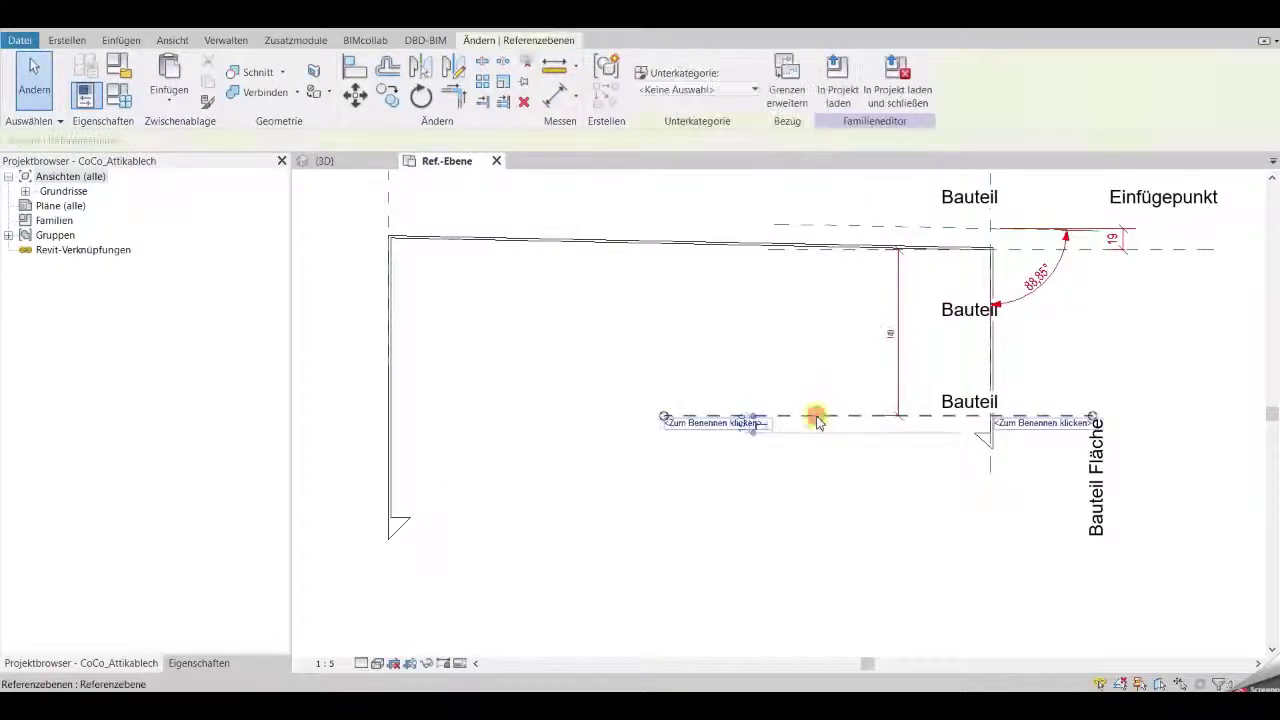
scroll(859, 417, "up", 2)
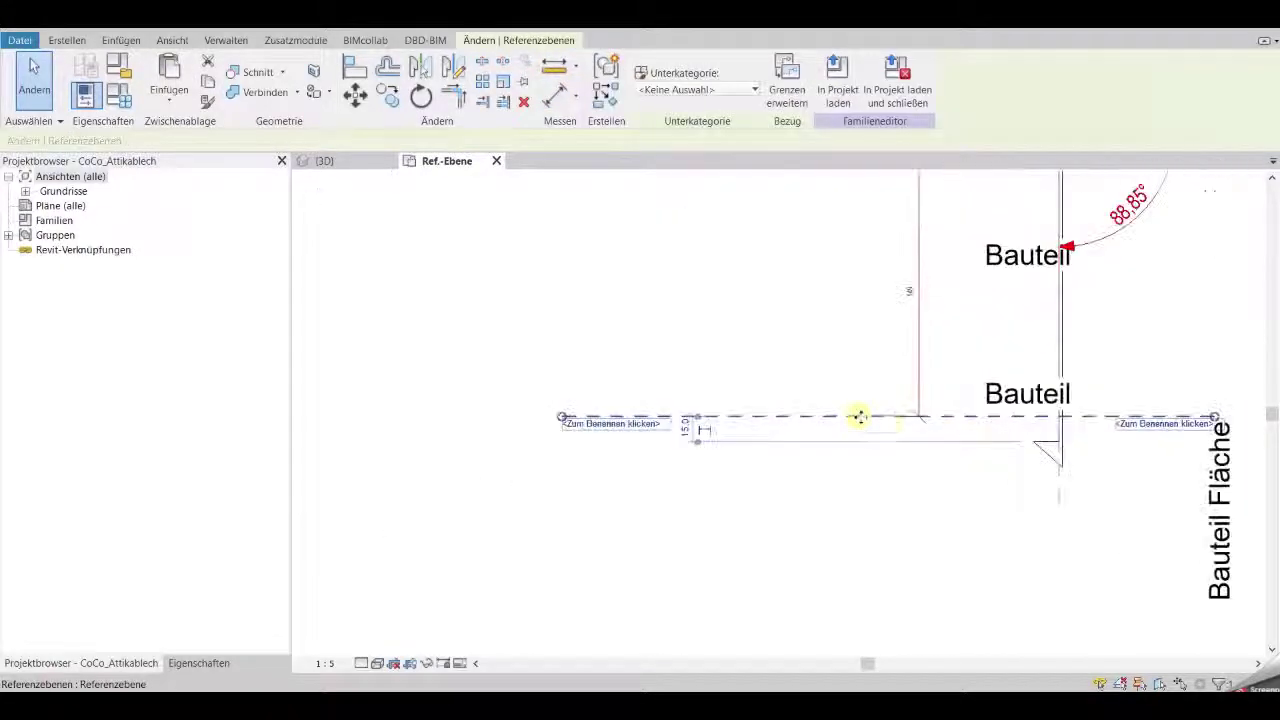
left_click(900, 289)
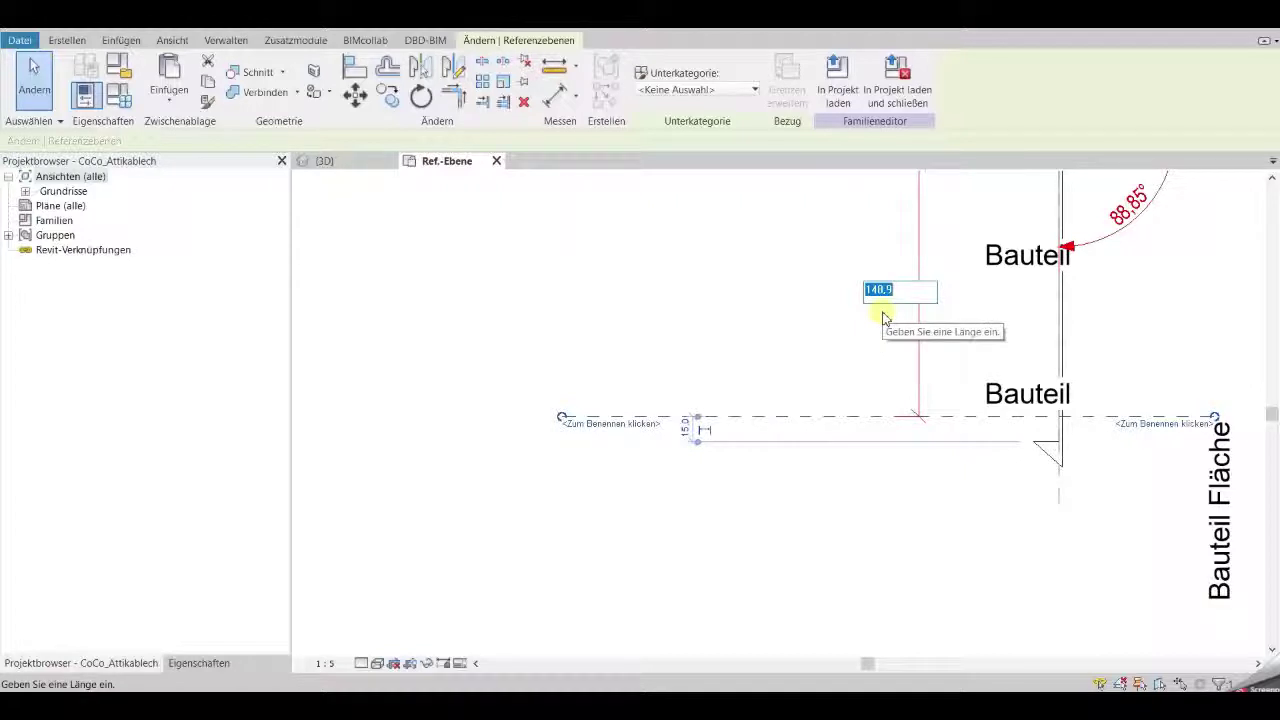
type("190")
key("Return")
key("d")
key("i")
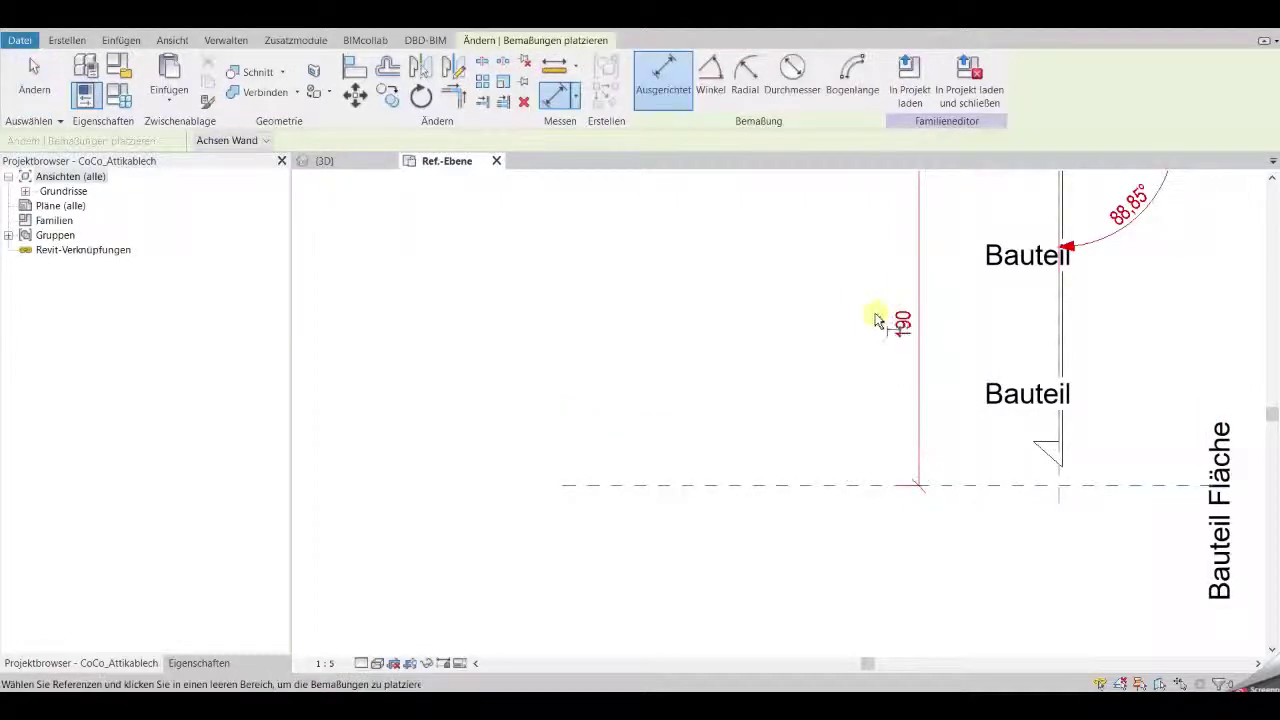
key("Escape")
- Move the drip-edge lines down so the triangle's tip rests on the reference plane
scroll(1098, 484, "up", 2)
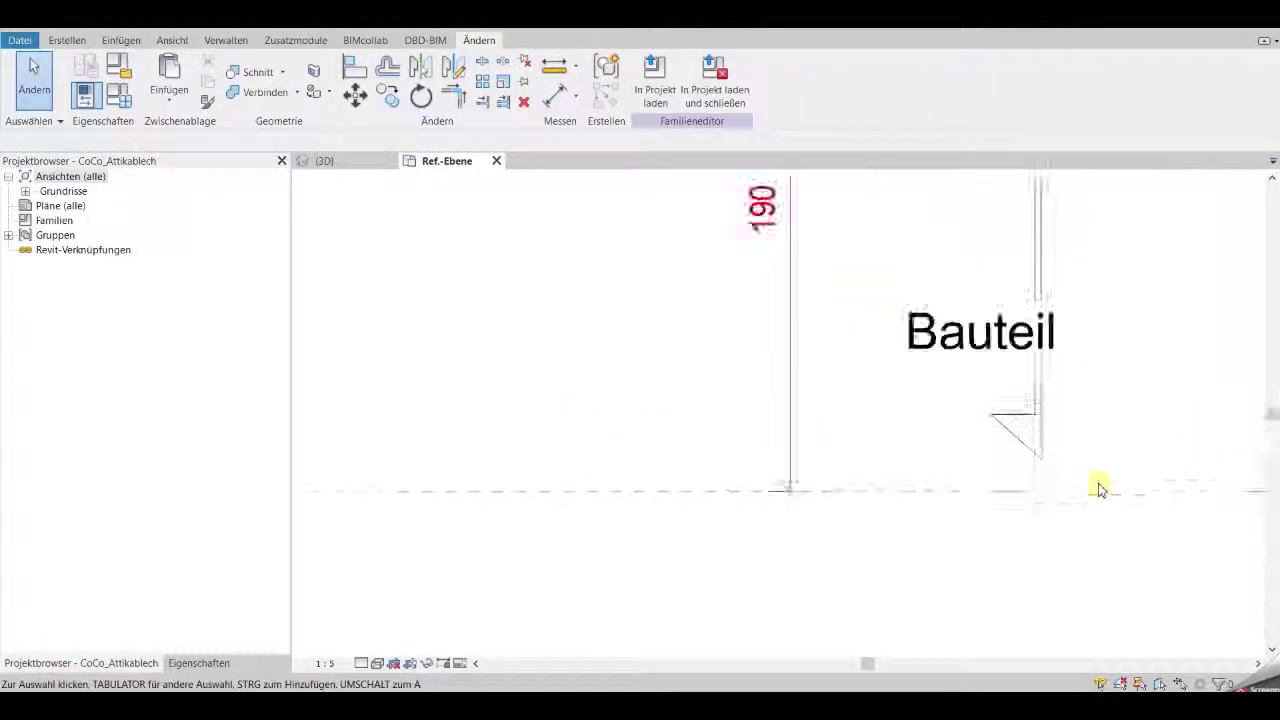
scroll(1098, 484, "up", 2)
scroll(1098, 484, "up", 2)
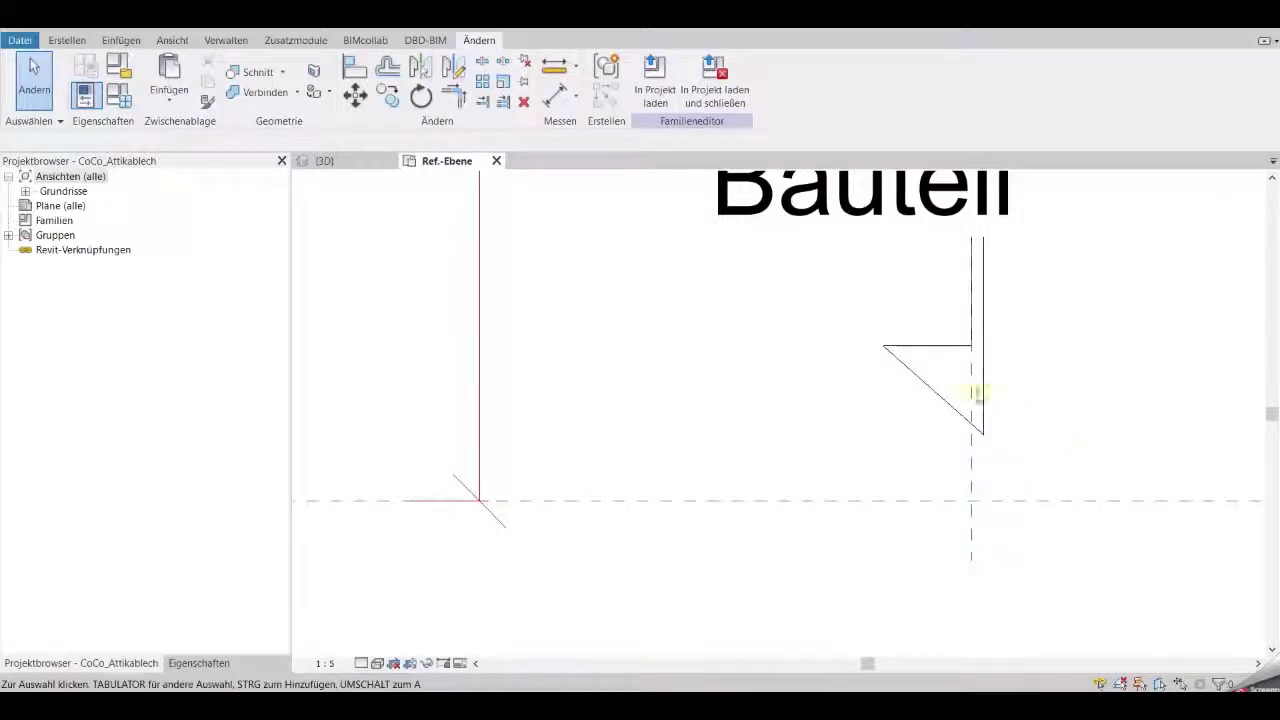
left_click_drag(782, 316, 1157, 480)
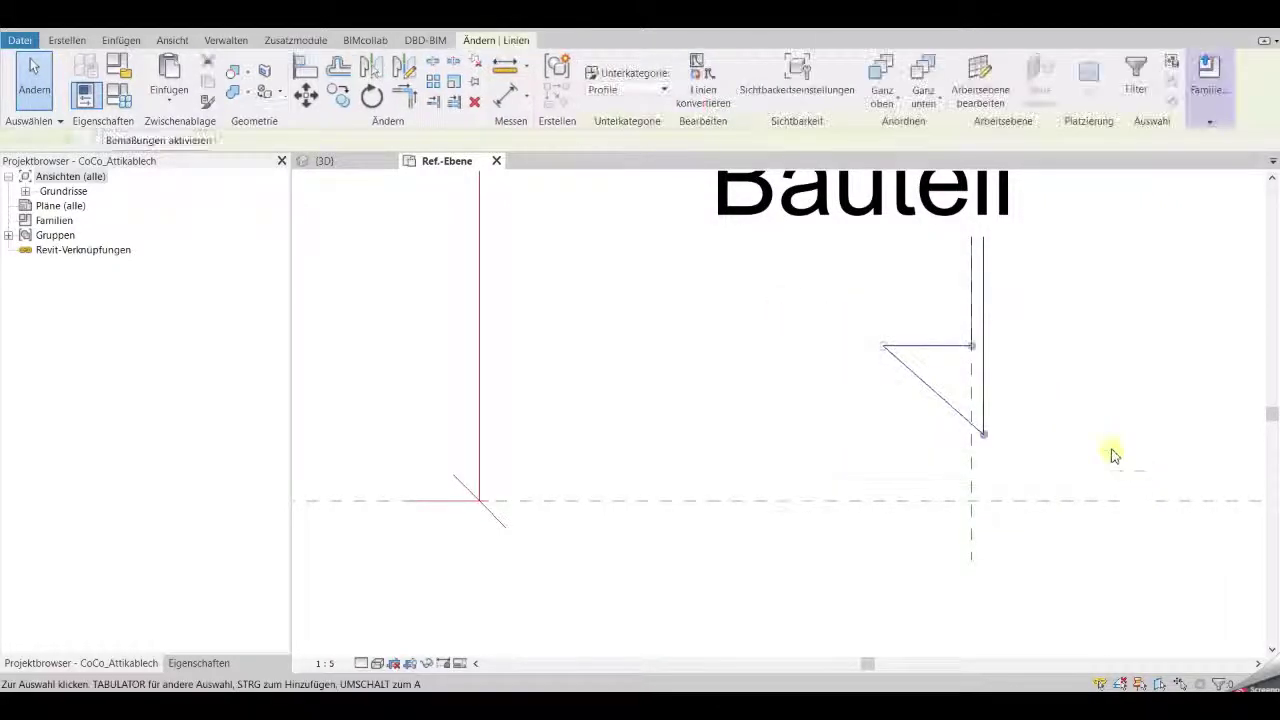
left_click(309, 100)
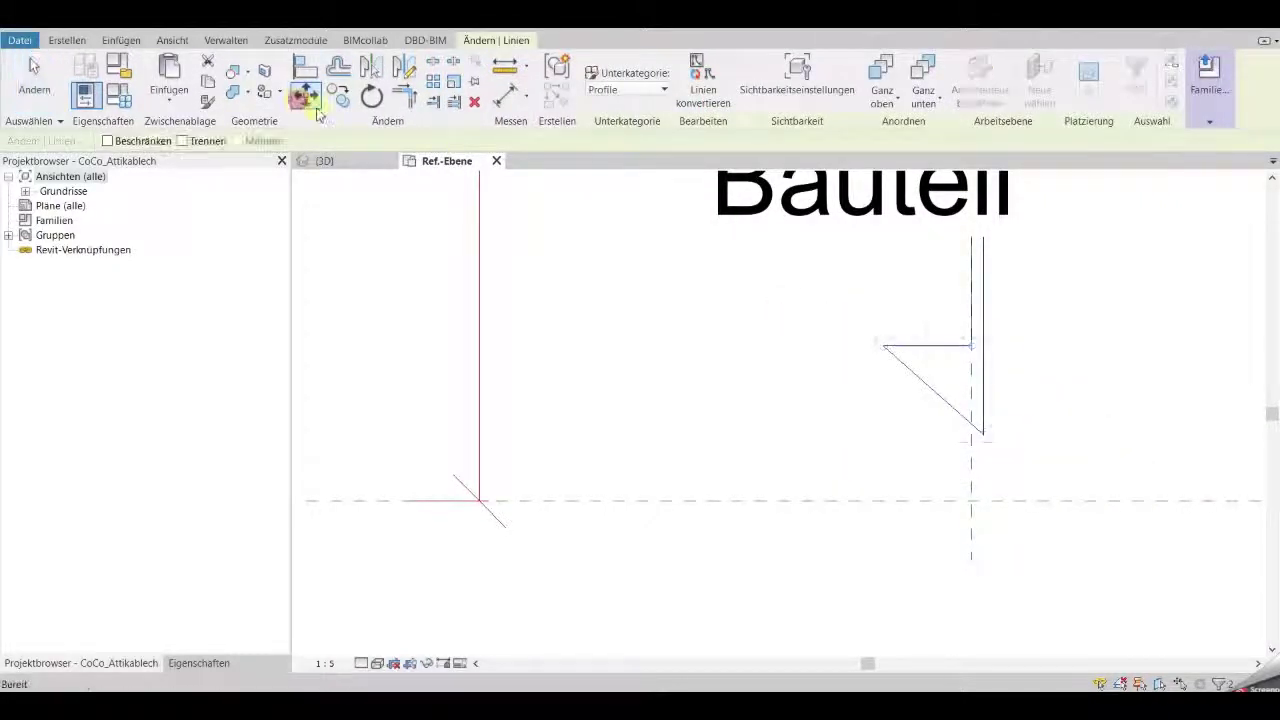
left_click(983, 437)
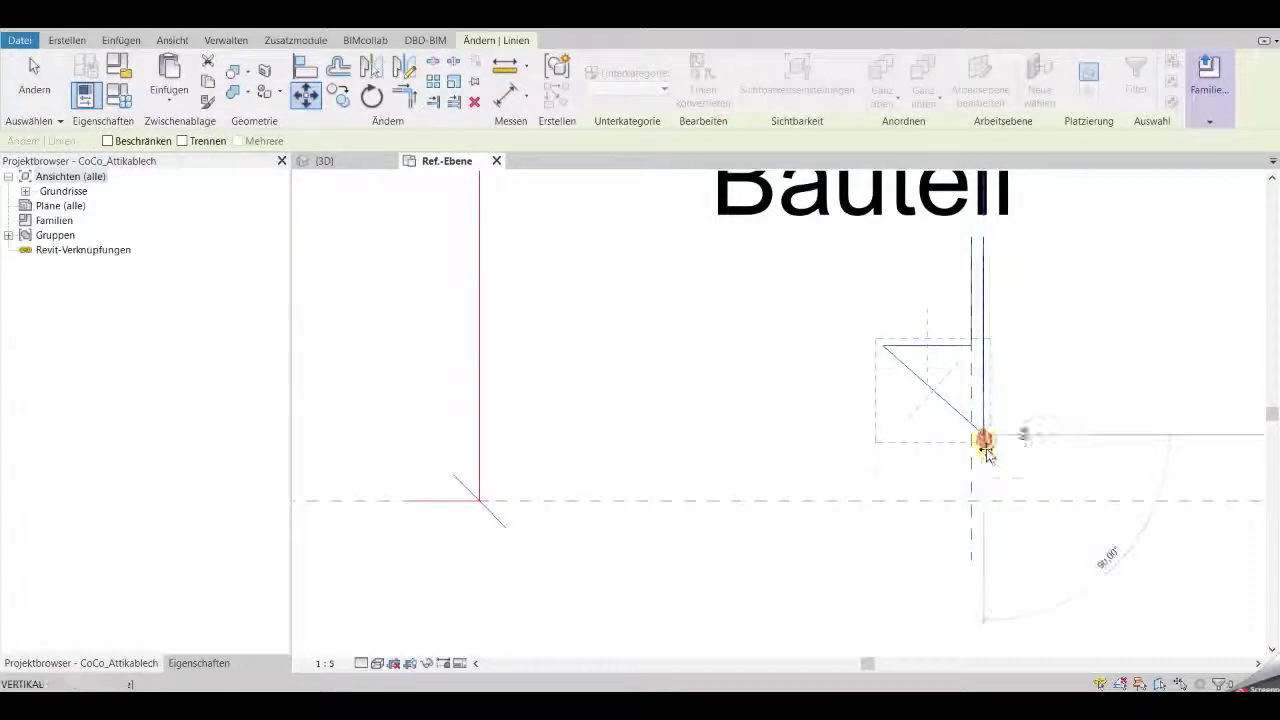
left_click(985, 500)
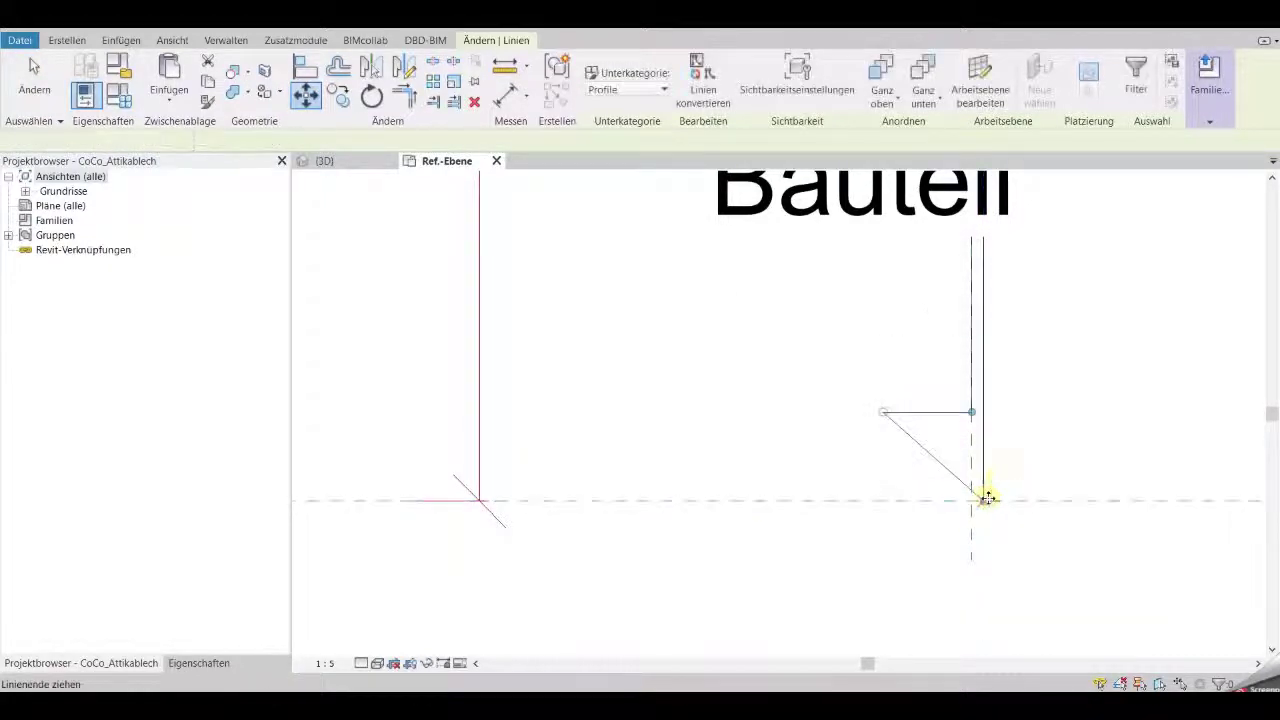
left_click(1050, 417)
scroll(1080, 468, "down", 2)
scroll(1080, 474, "down", 2)
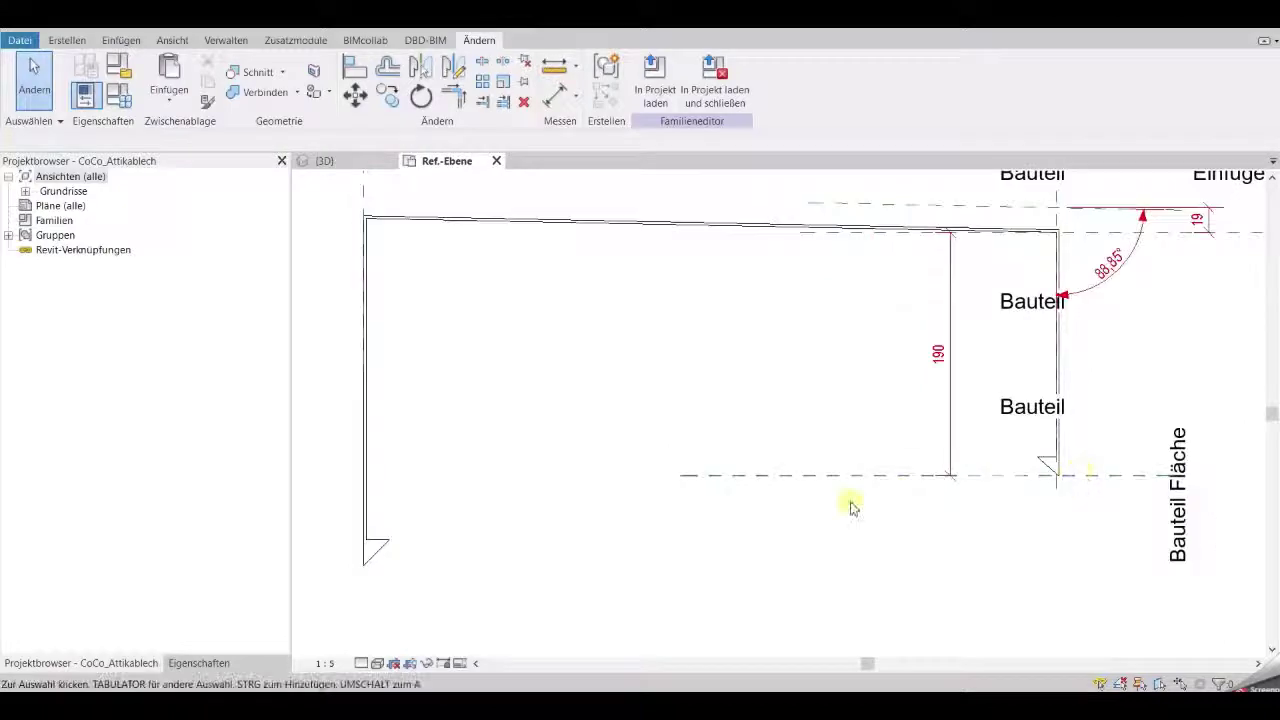
- Load the revised CoCo_Attikablech profile family into the project
scroll(737, 531, "down", 1)
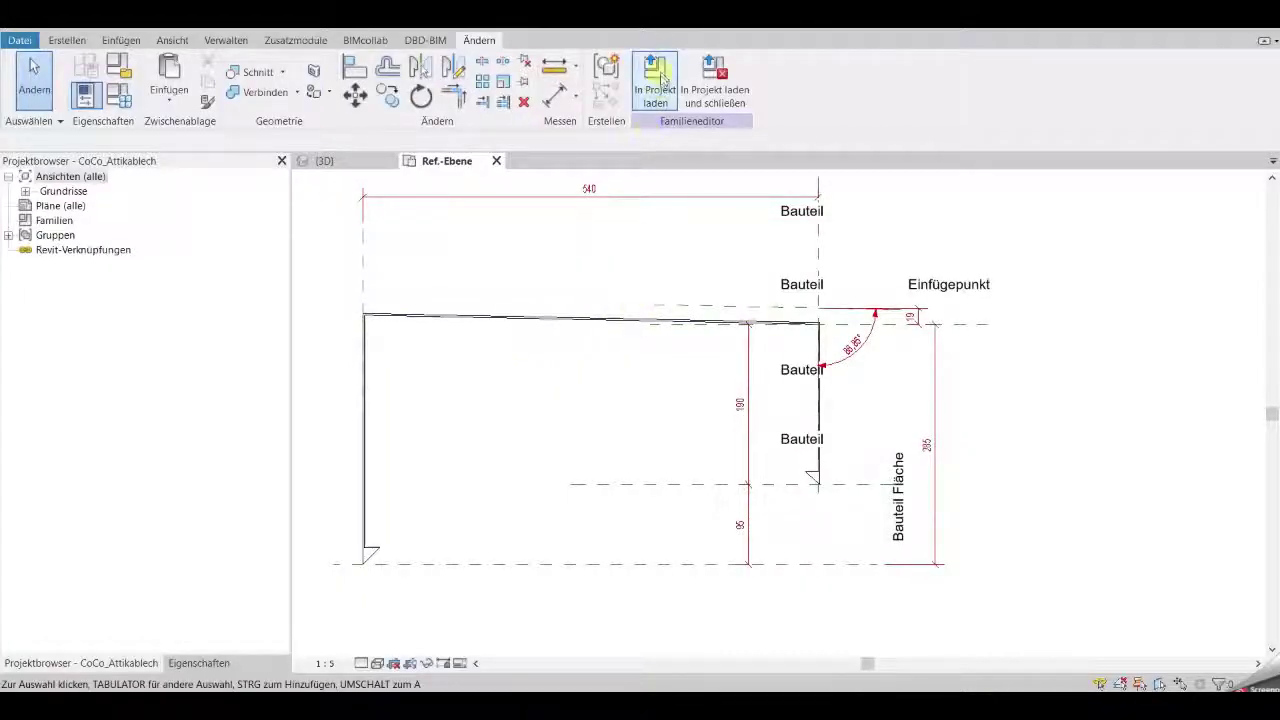
left_click(660, 80)
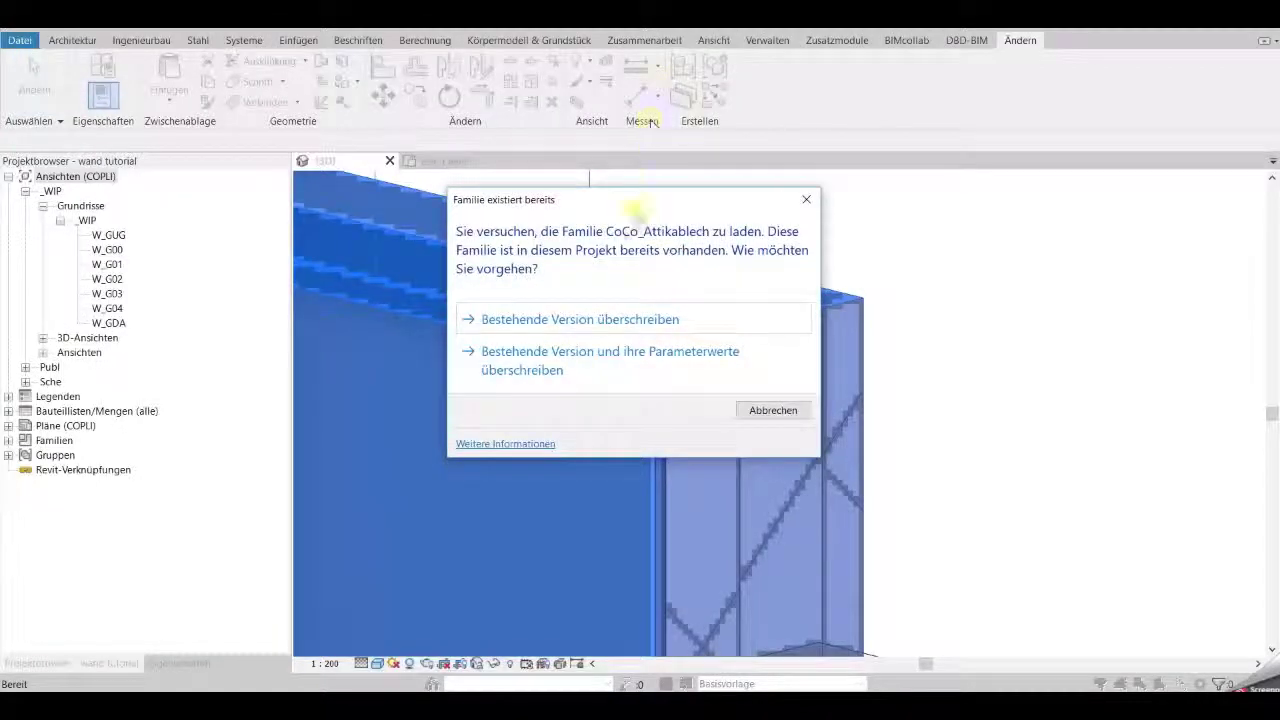
- Overwrite the existing family version, inspect the capped wall in 3D, then open floor plan W_G00
left_click(621, 321)
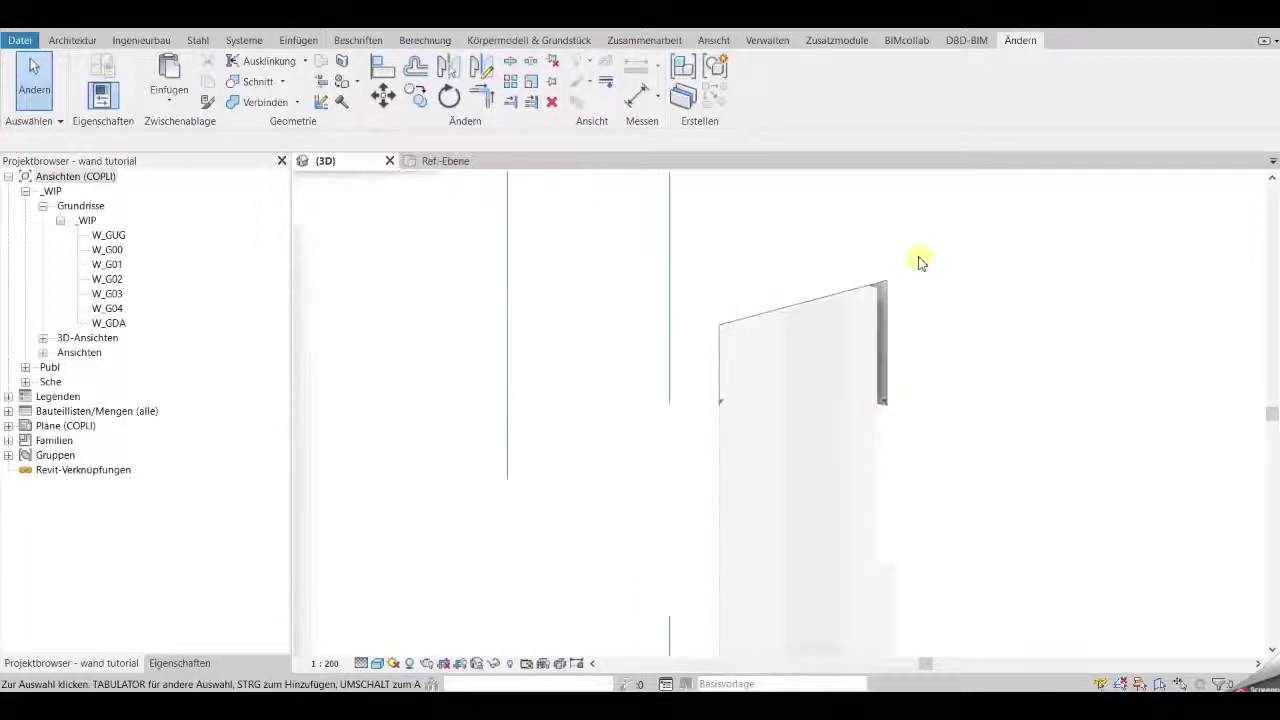
left_click(849, 374)
scroll(960, 372, "down", 3)
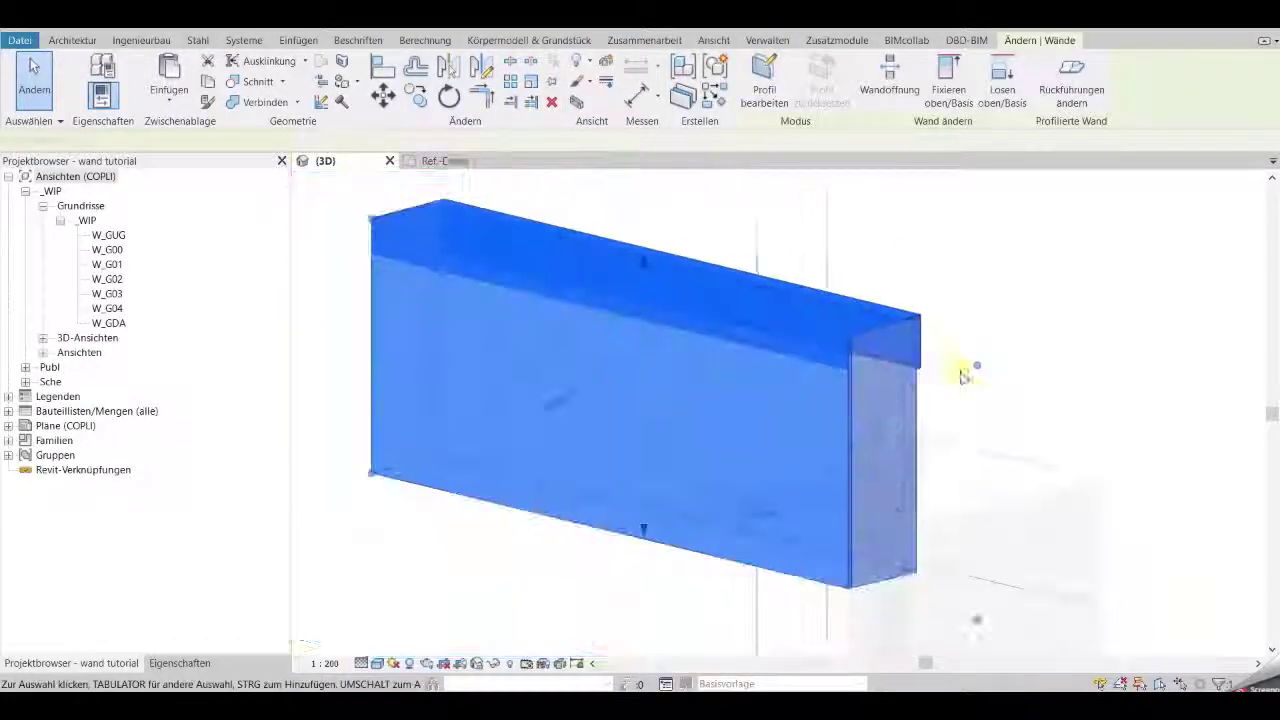
mouse_move(994, 406)
middle_mouse_down("shift")
mouse_move(909, 374)
mouse_move(880, 340)
middle_mouse_up("shift")
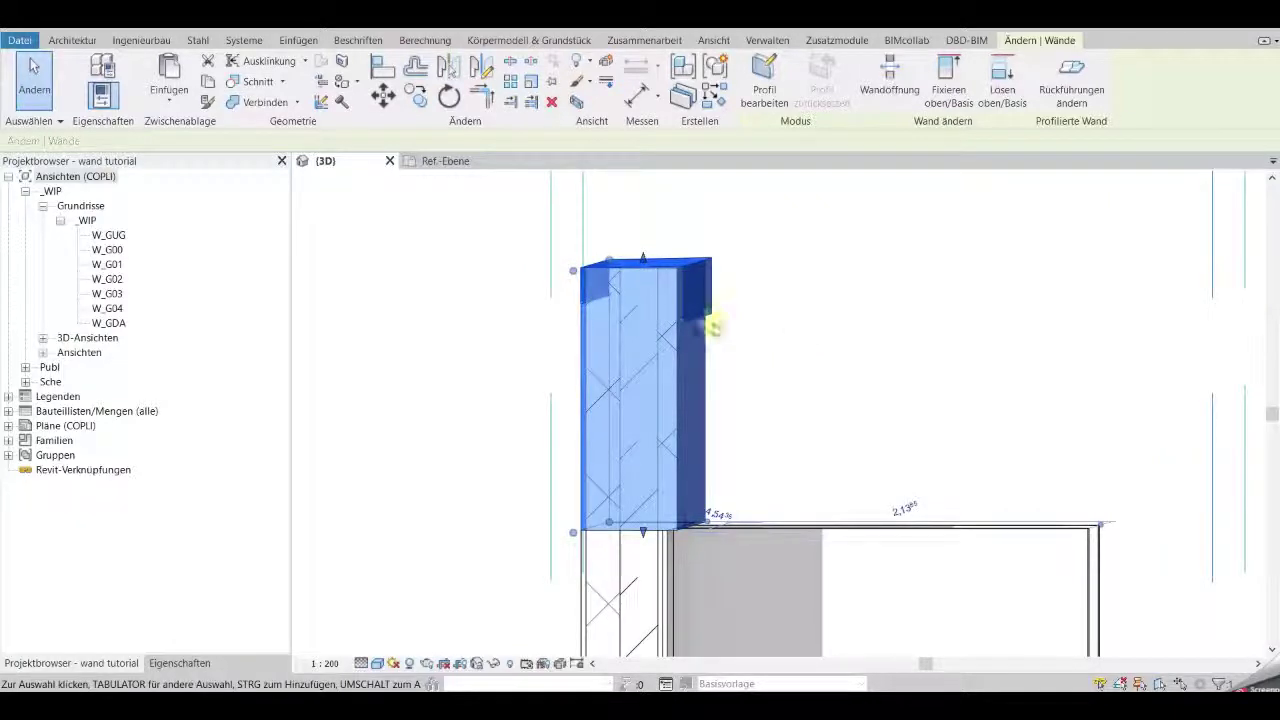
double_click(112, 250)
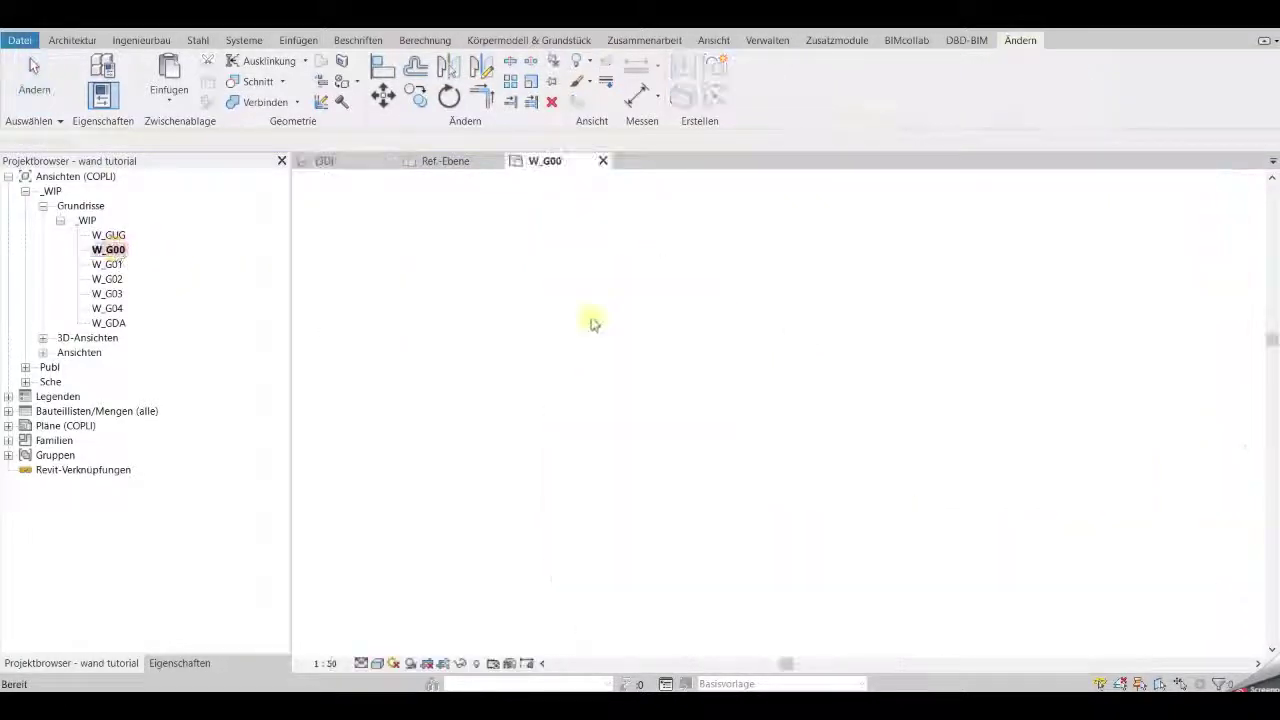
- Draw a vertical section line across the W_G00 plan and open its Section 1 view
scroll(750, 605, "up", 1)
scroll(690, 598, "up", 2)
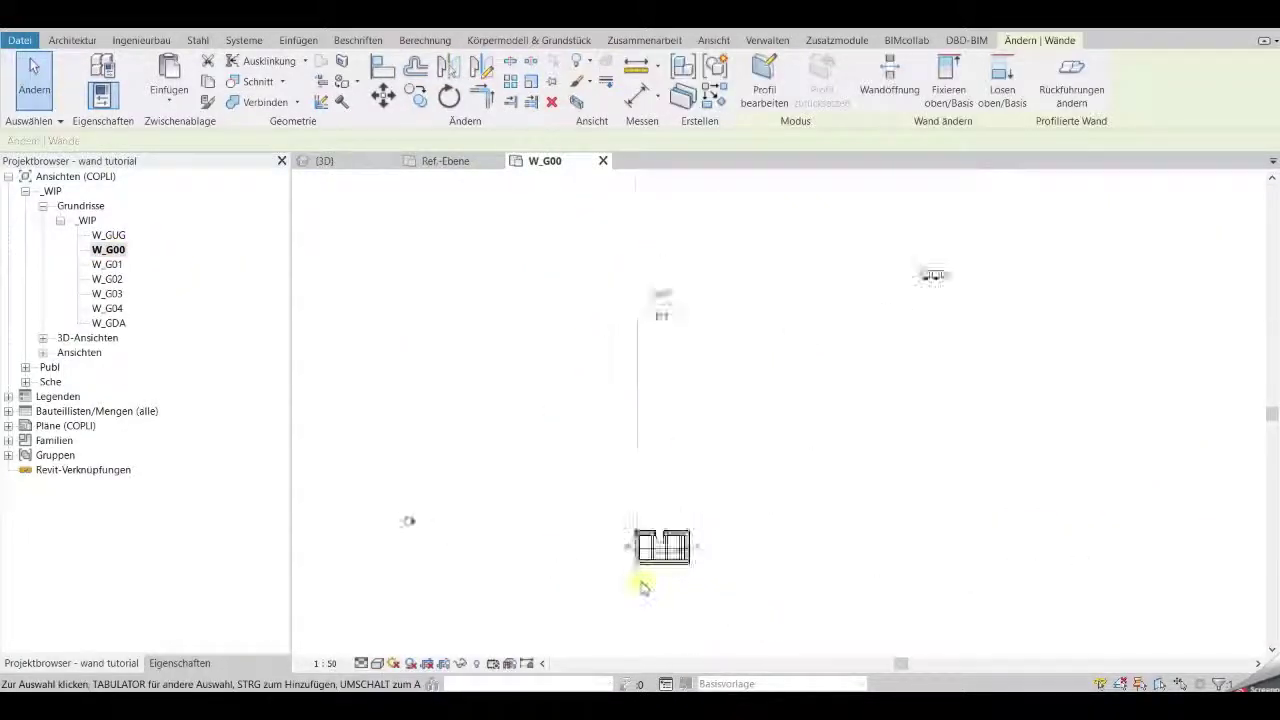
scroll(650, 580, "up", 2)
scroll(660, 570, "up", 2)
scroll(660, 562, "up", 2)
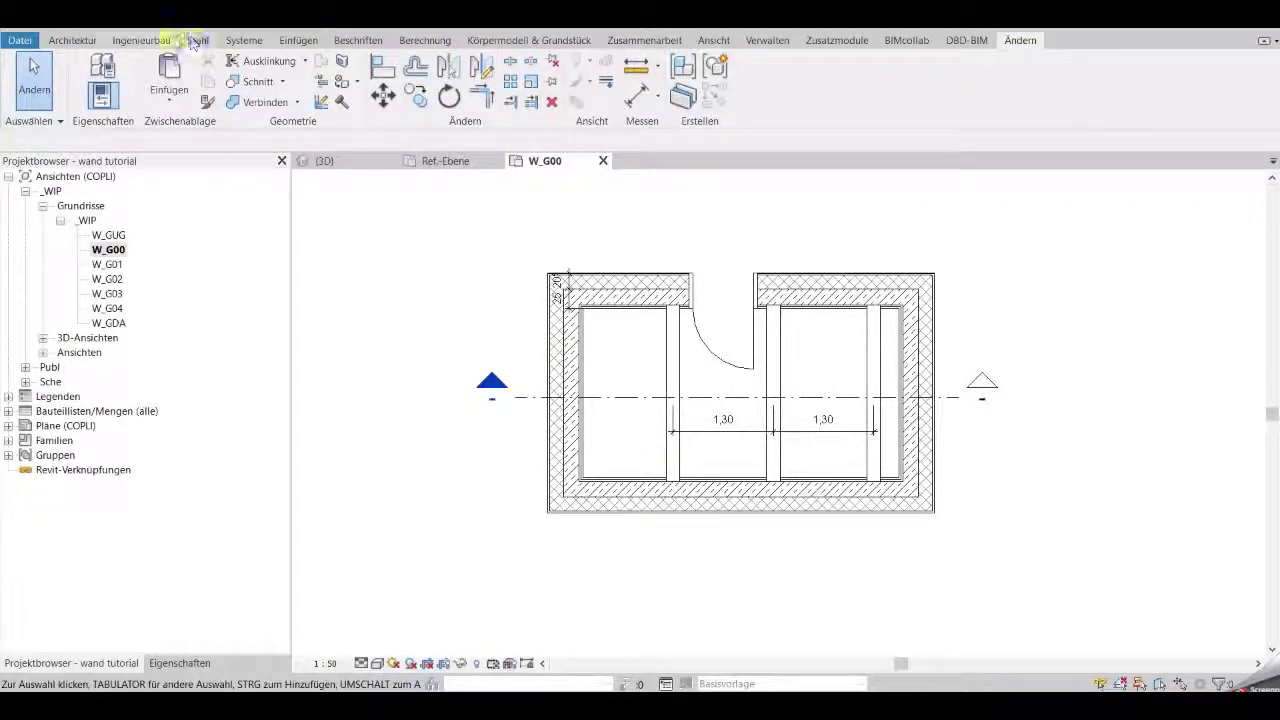
left_click(707, 45)
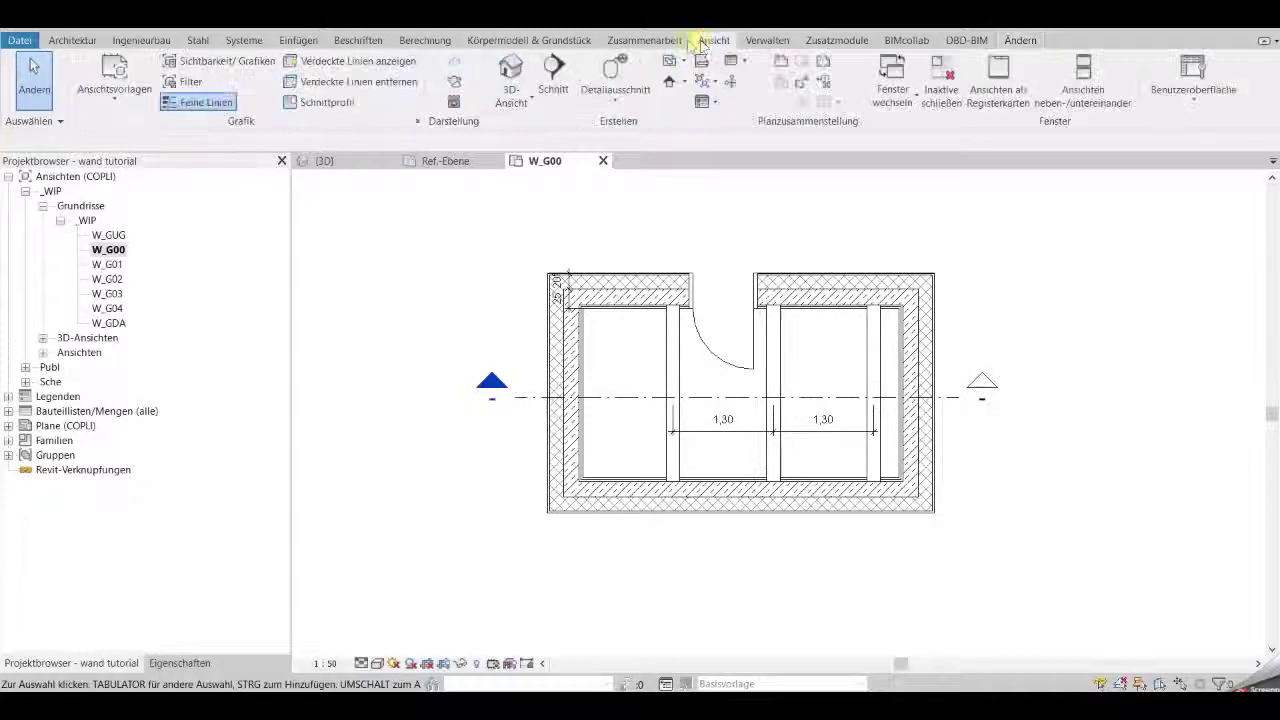
left_click(557, 75)
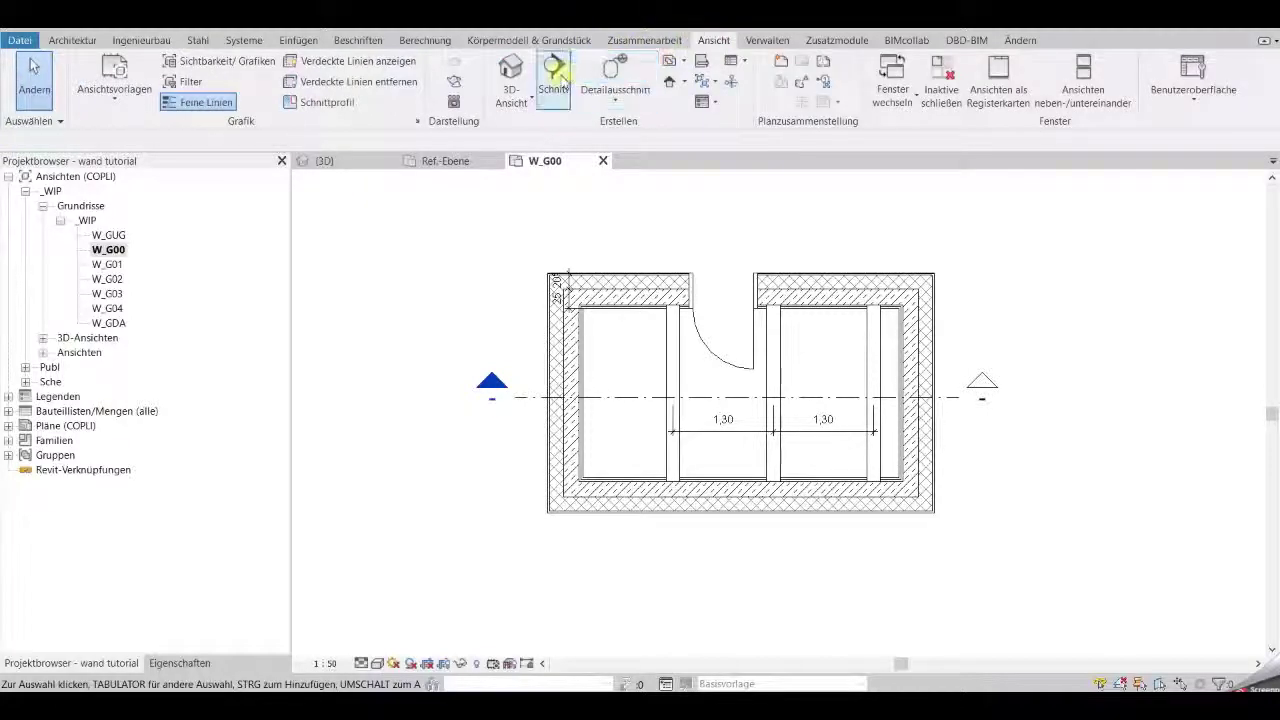
left_click(626, 241)
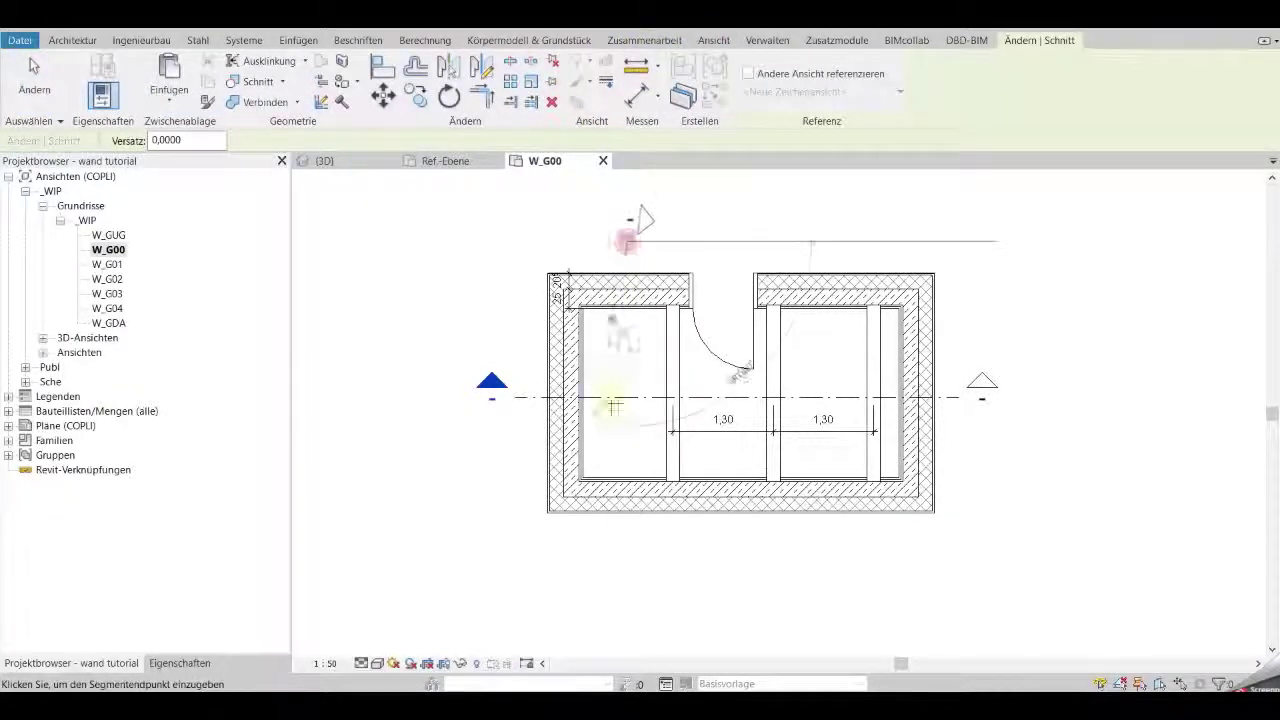
left_click(631, 561)
right_click(629, 545)
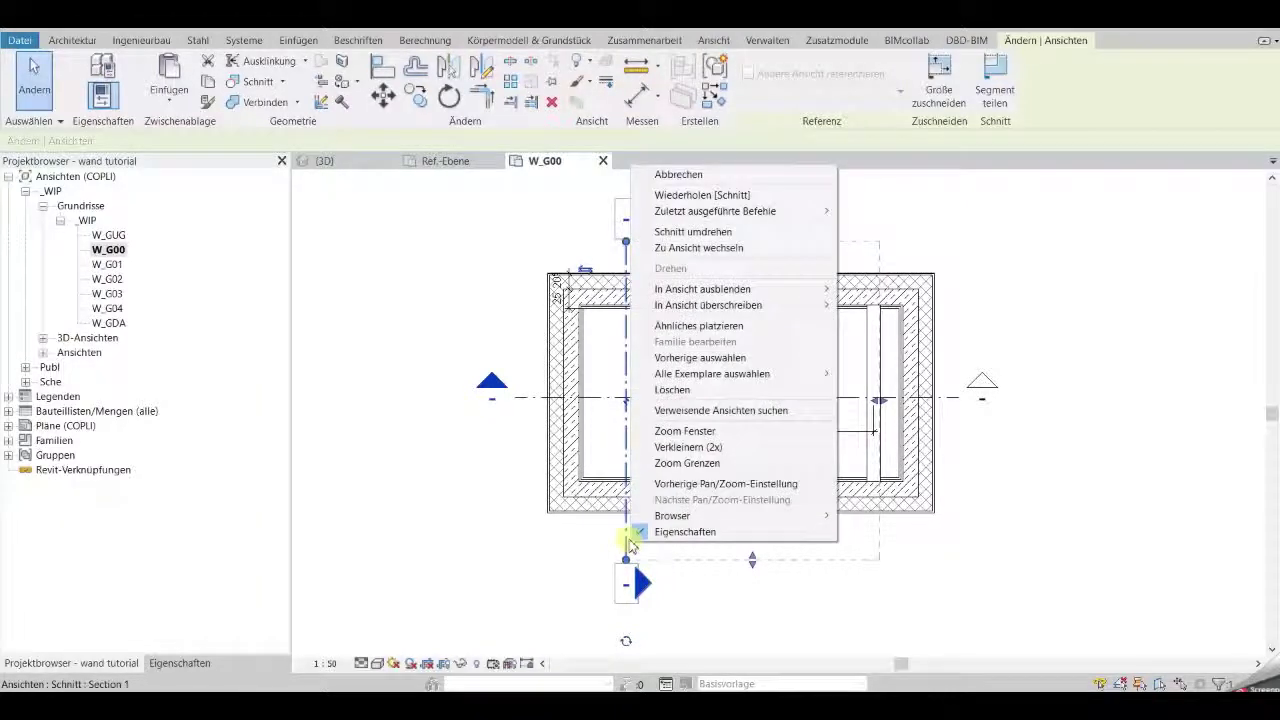
left_click(690, 247)
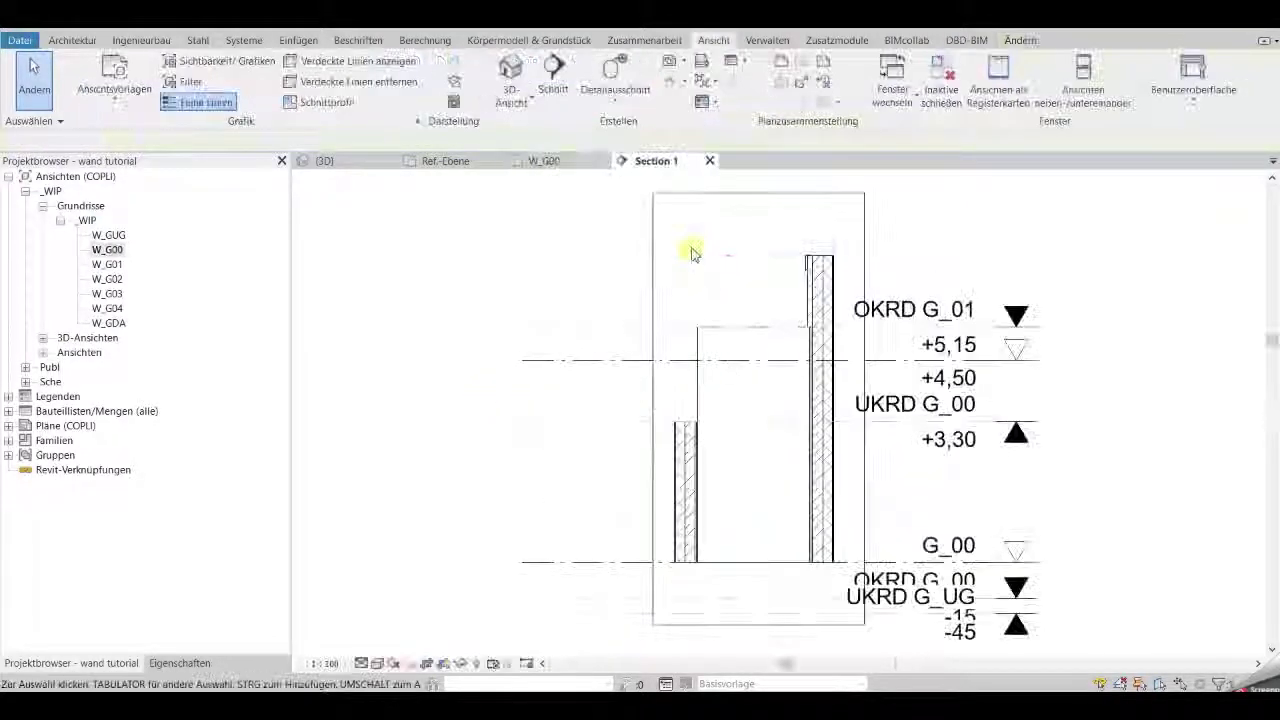
scroll(835, 262, "up", 3)
scroll(830, 262, "up", 1)
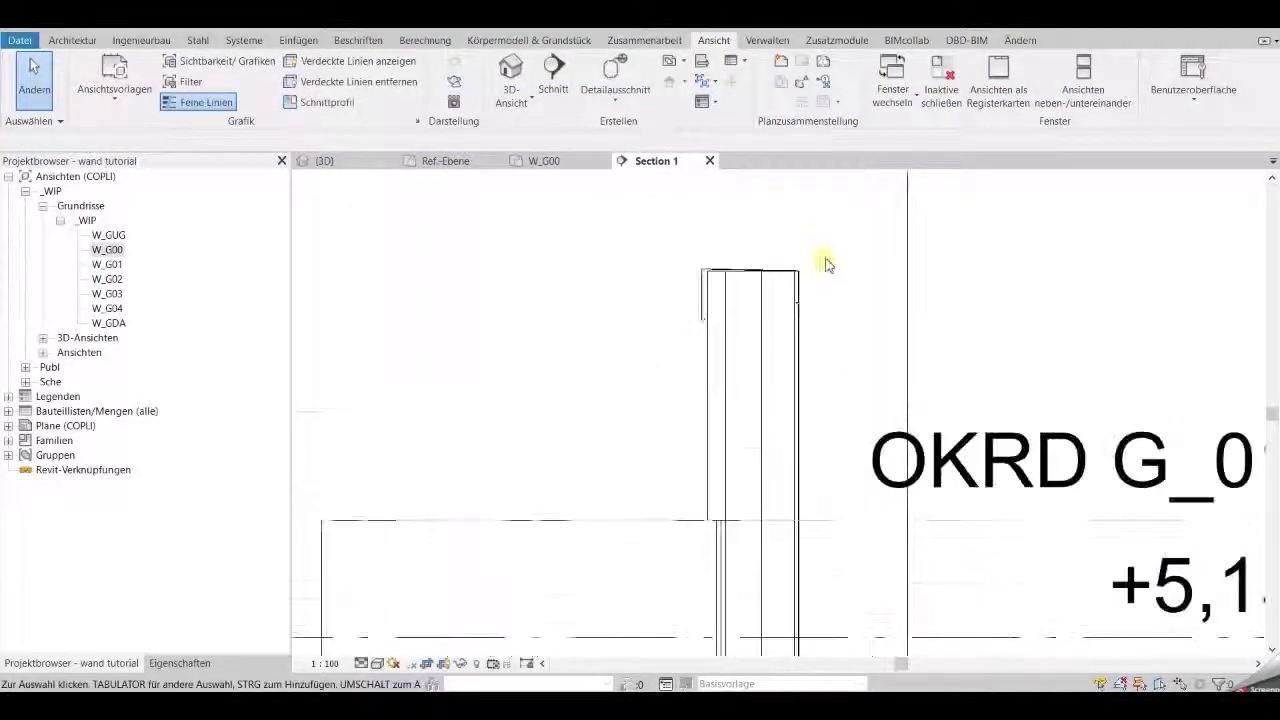
scroll(820, 264, "up", 1)
scroll(740, 263, "up", 1)
scroll(620, 263, "up", 1)
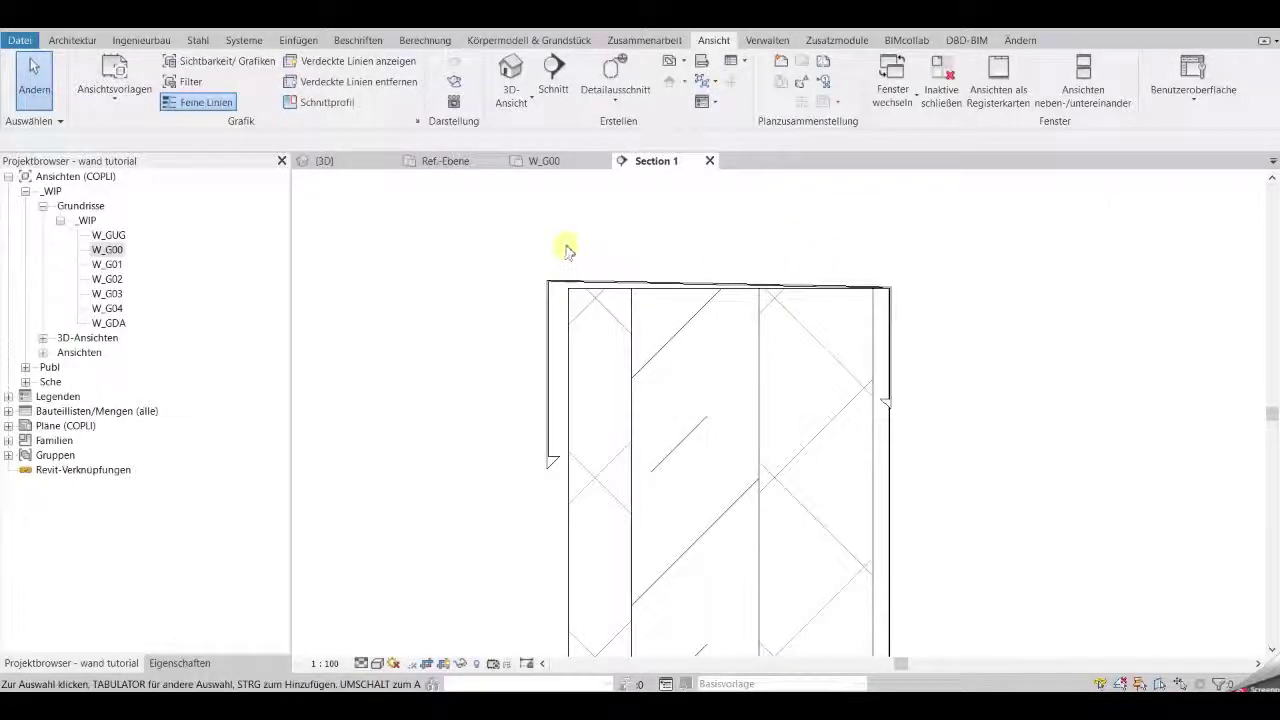
scroll(894, 371, "up", 1)
scroll(885, 373, "up", 1)
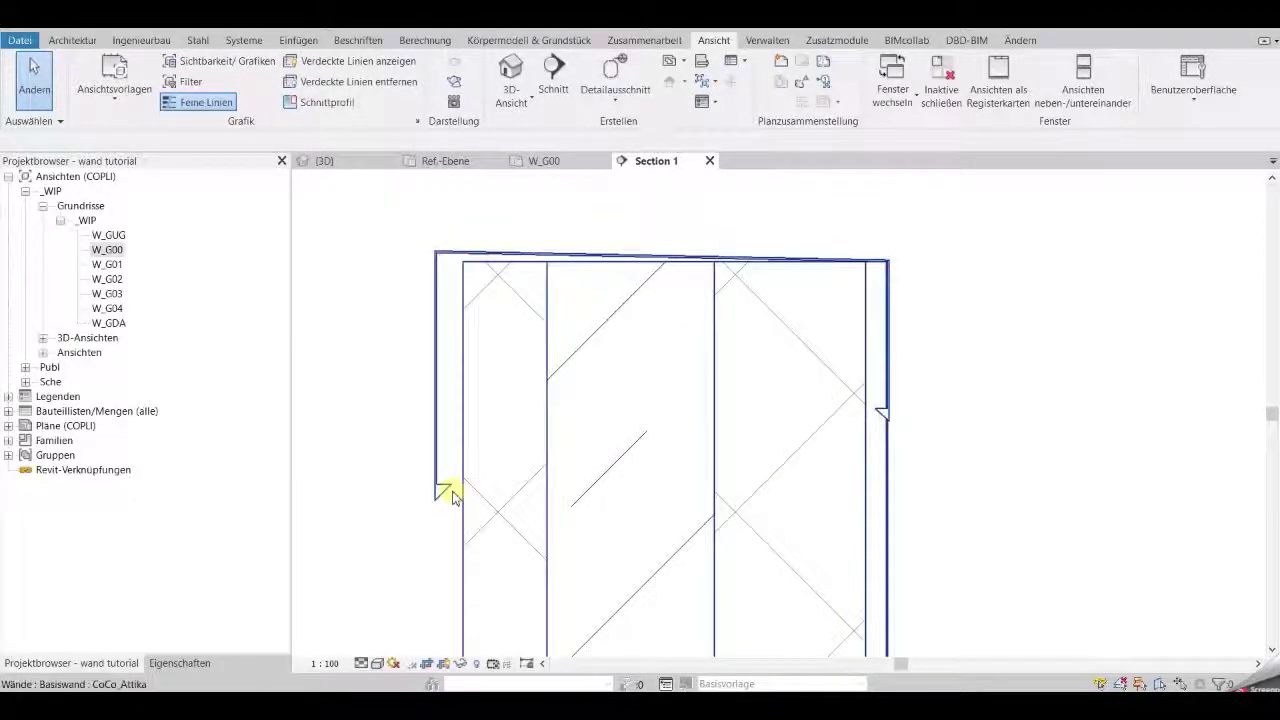
scroll(900, 430, "up", 2)
scroll(900, 425, "up", 1)
scroll(806, 303, "up", 1)
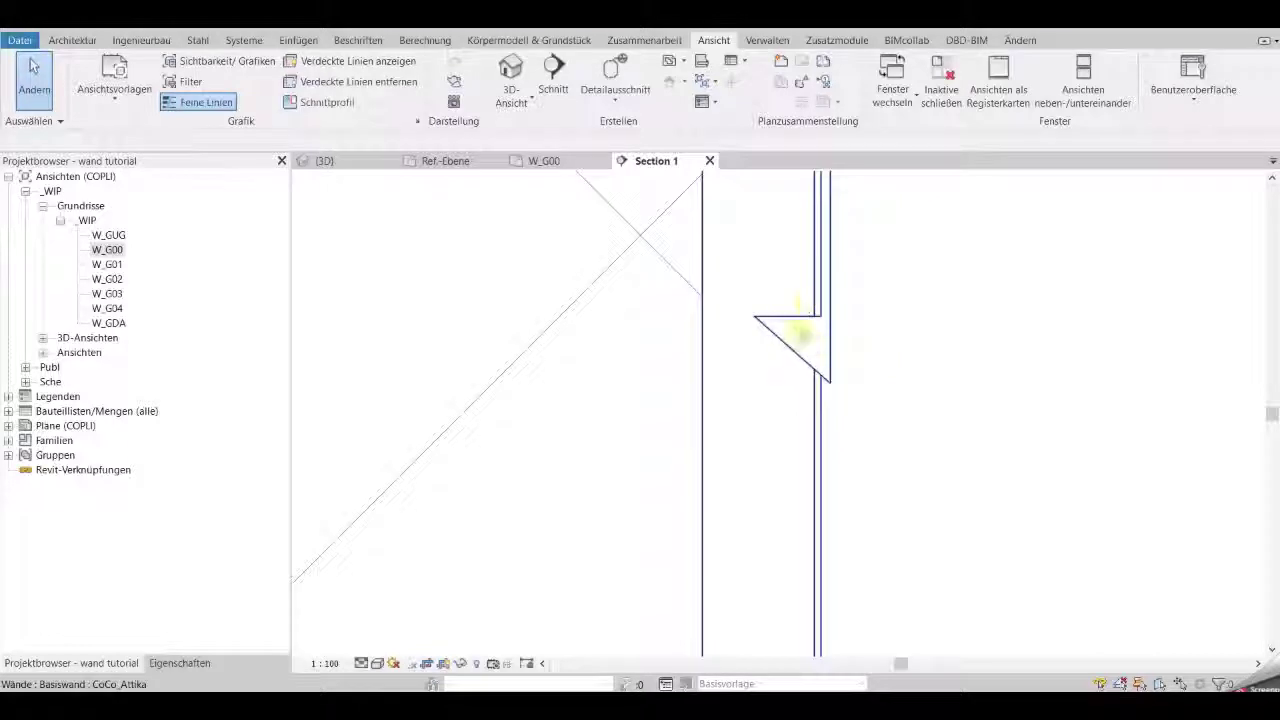
scroll(850, 310, "down", 2)
scroll(875, 450, "down", 1)
scroll(890, 340, "down", 1)
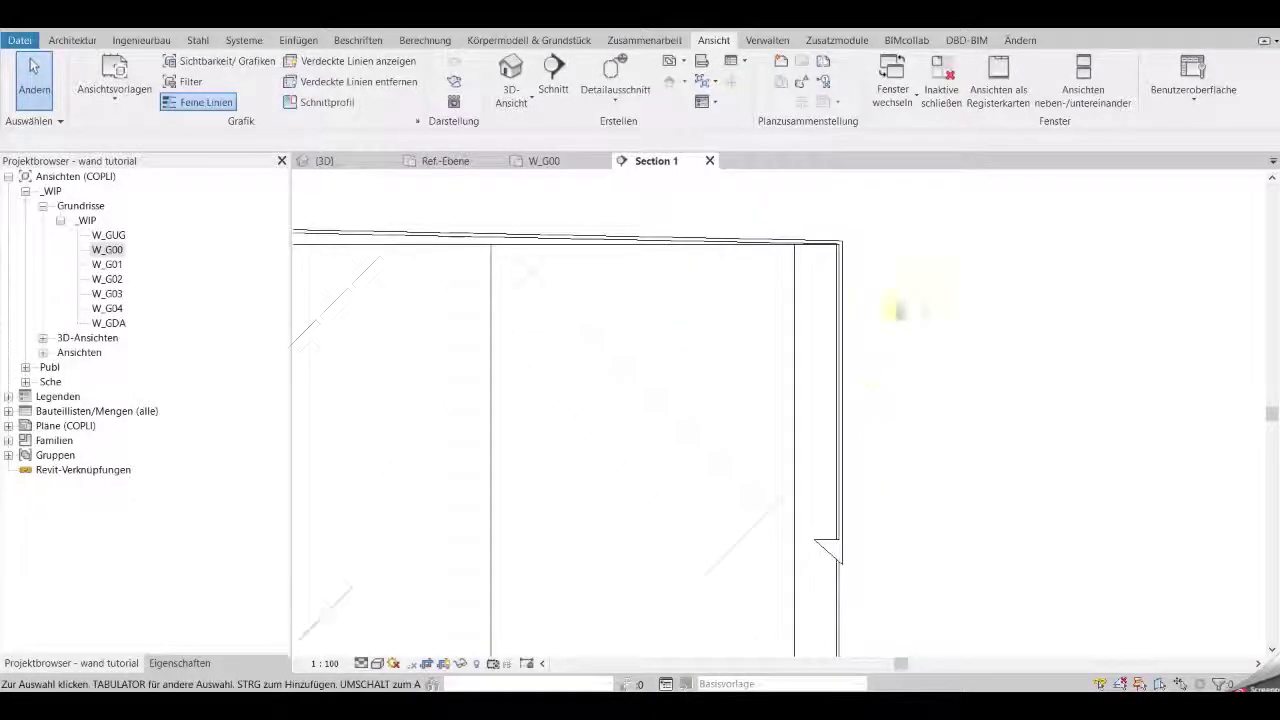
scroll(870, 330, "up", 1)
scroll(845, 350, "up", 1)
scroll(800, 340, "down", 2)
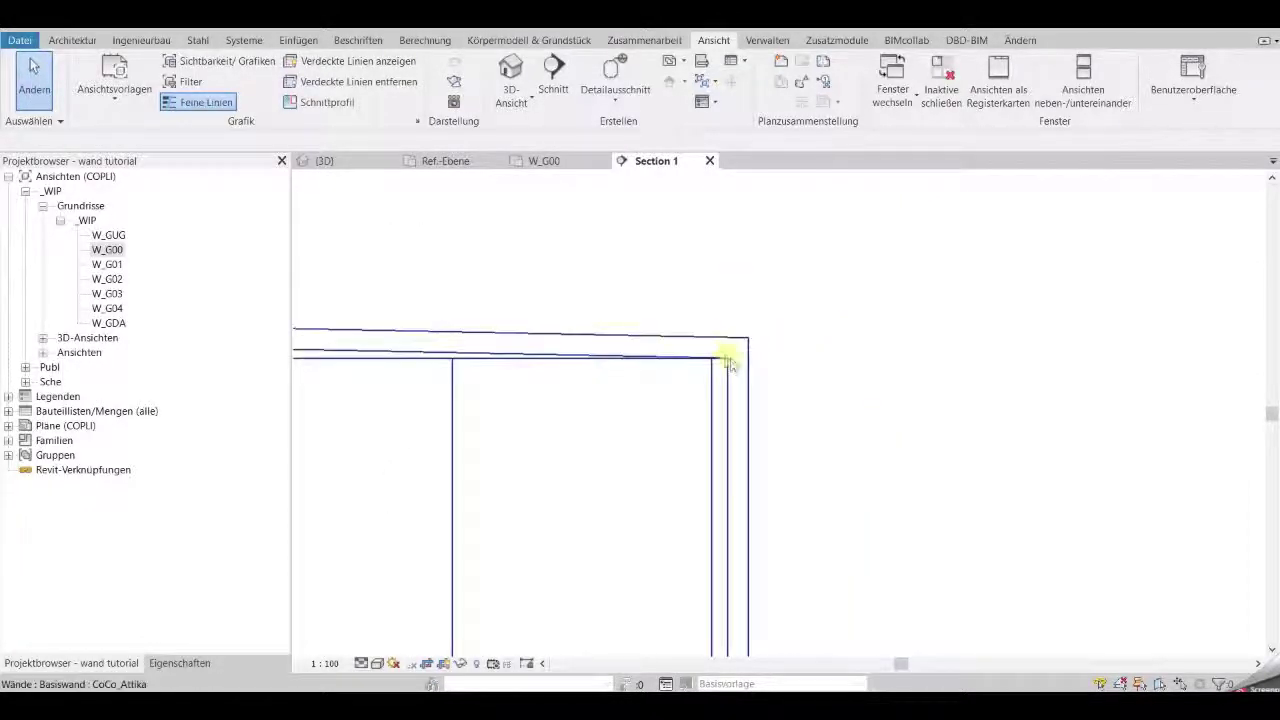
scroll(817, 343, "down", 2)
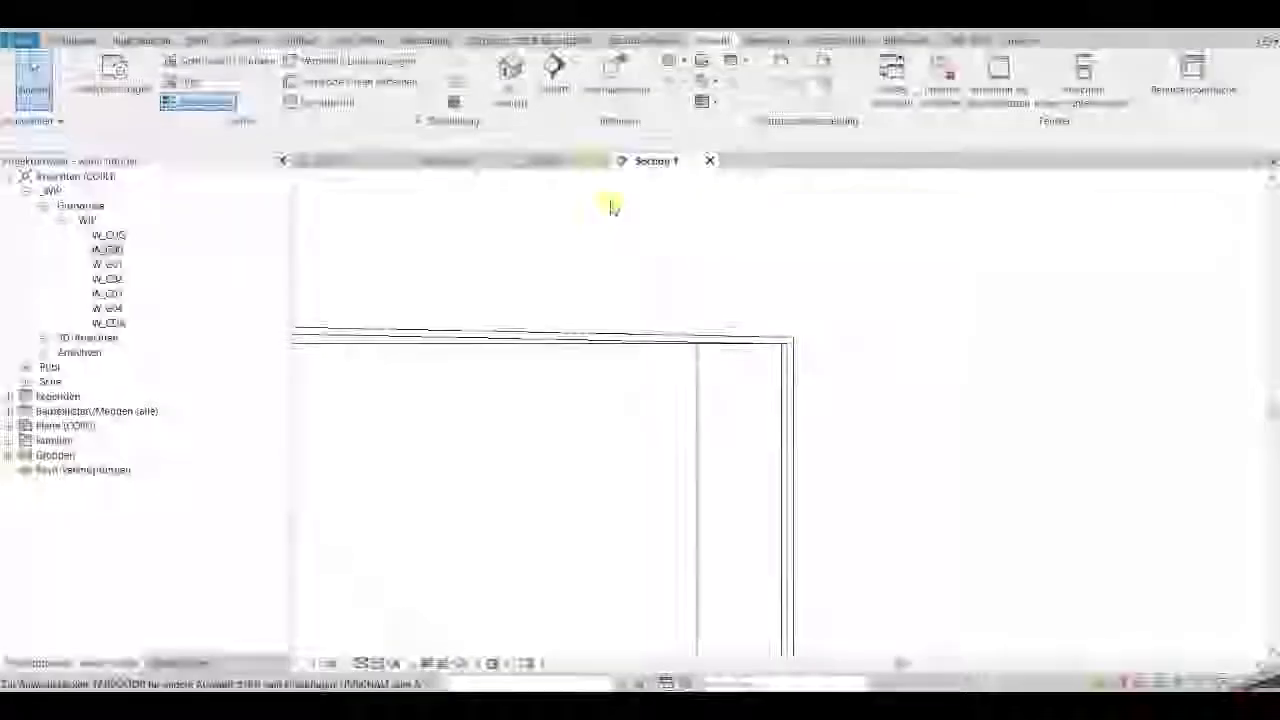